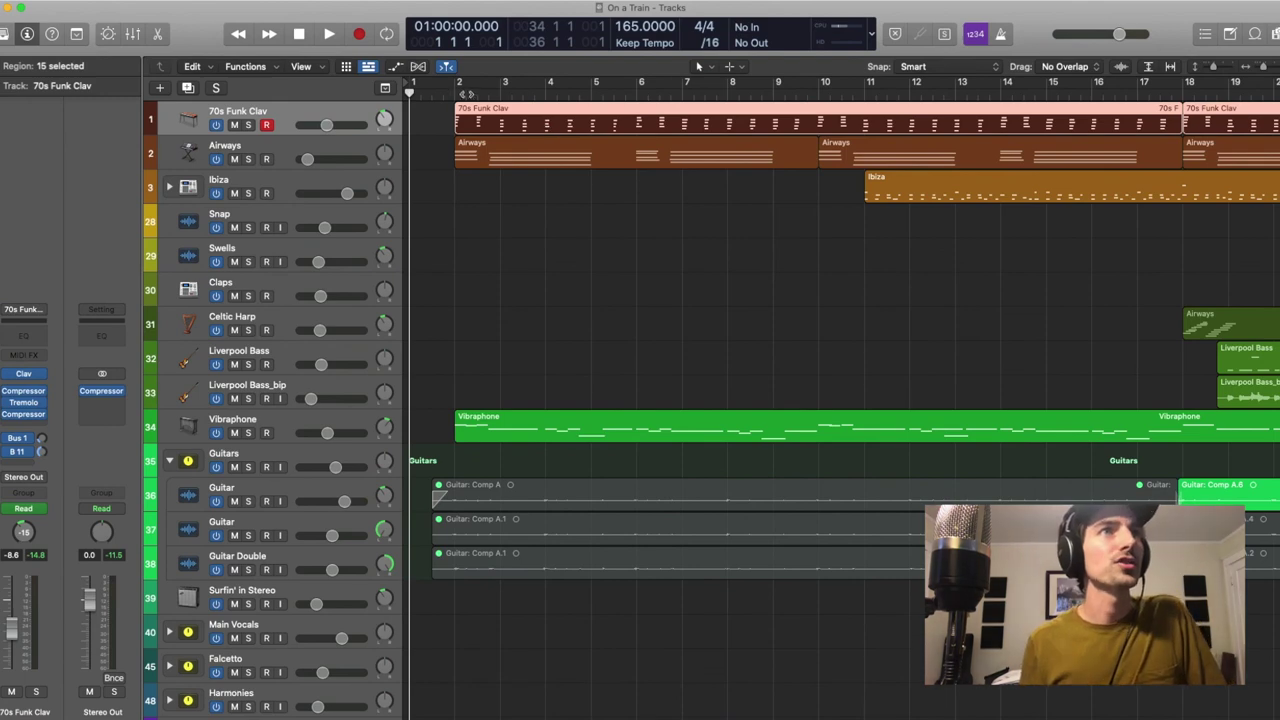
Play the song's opening, stop it, and solo the 70s Funk Clav track
key("space")
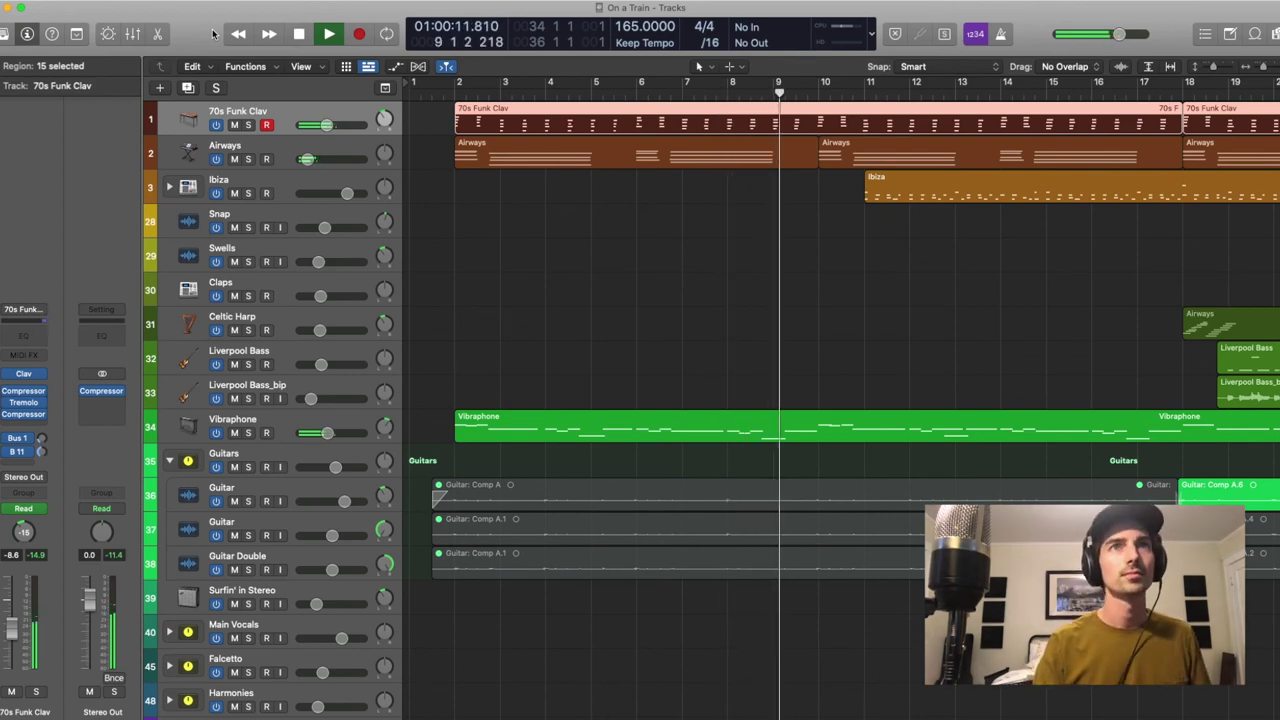
key("space")
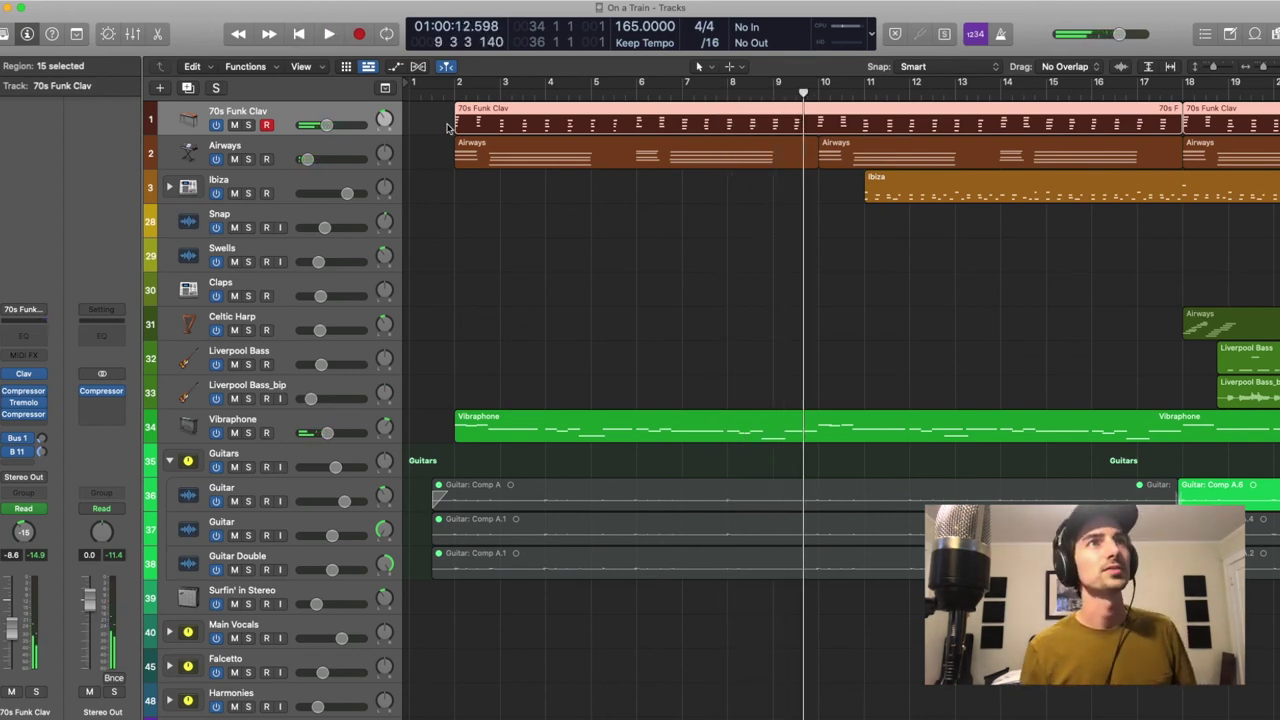
left_click(248, 125)
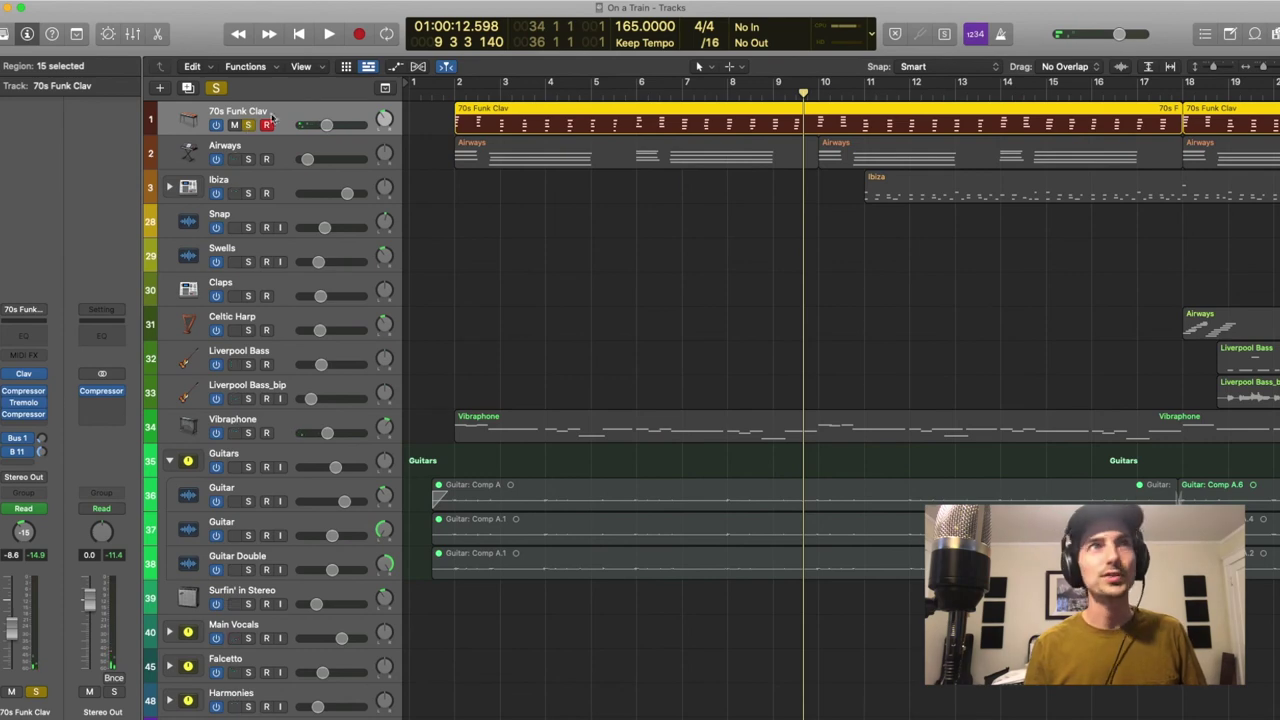
Play the soloed 70s Funk Clav part from just before bar 2, stopping around bar 11
left_click(502, 90)
left_click(441, 92)
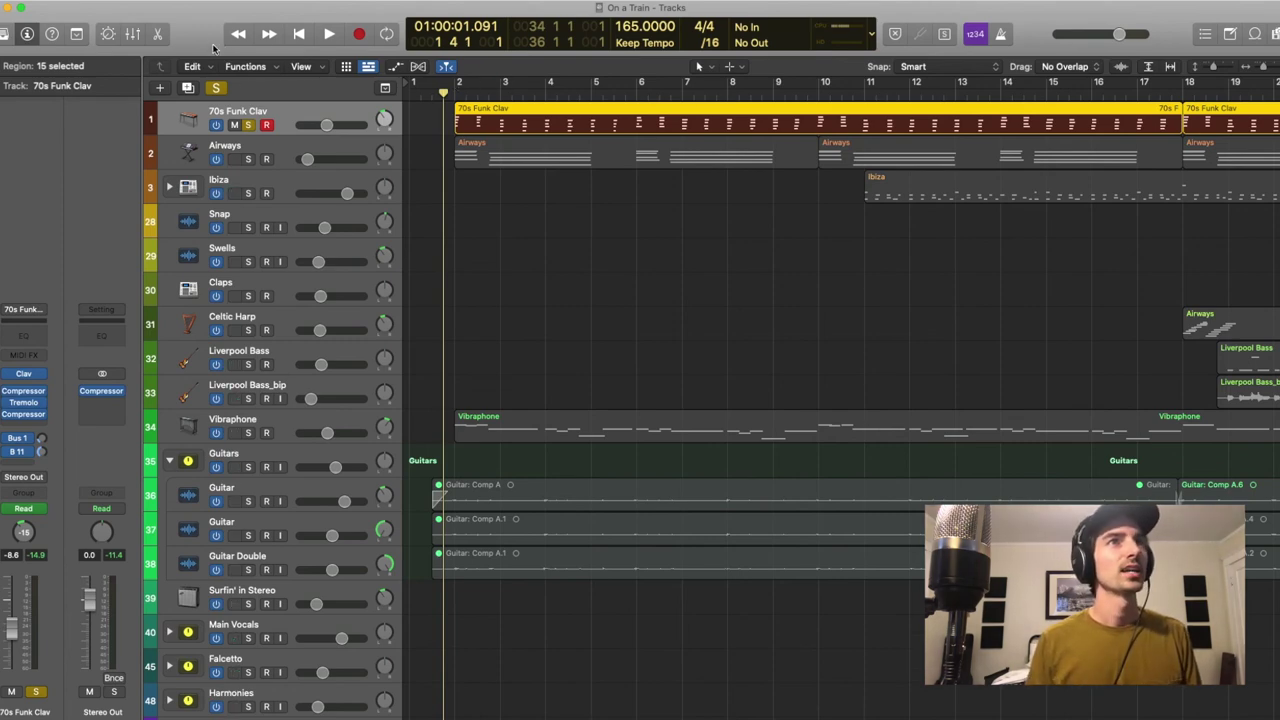
left_click(441, 93)
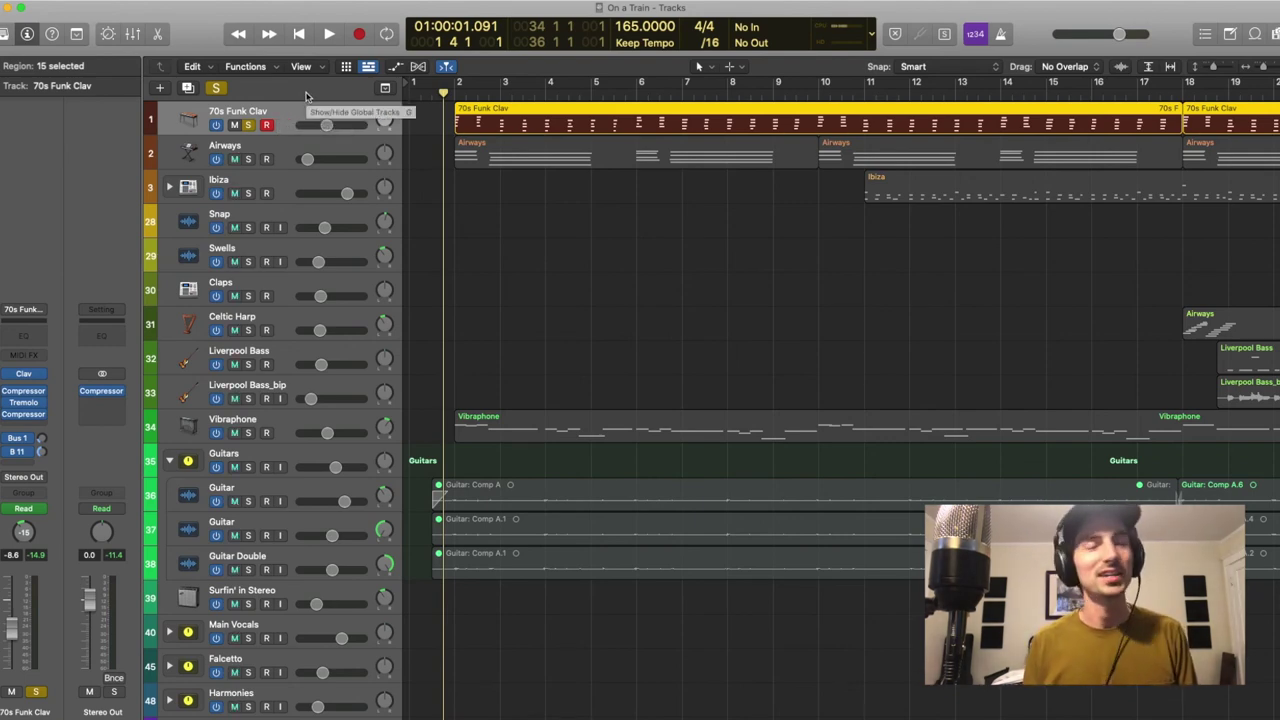
scroll(330, 105, "left", 1)
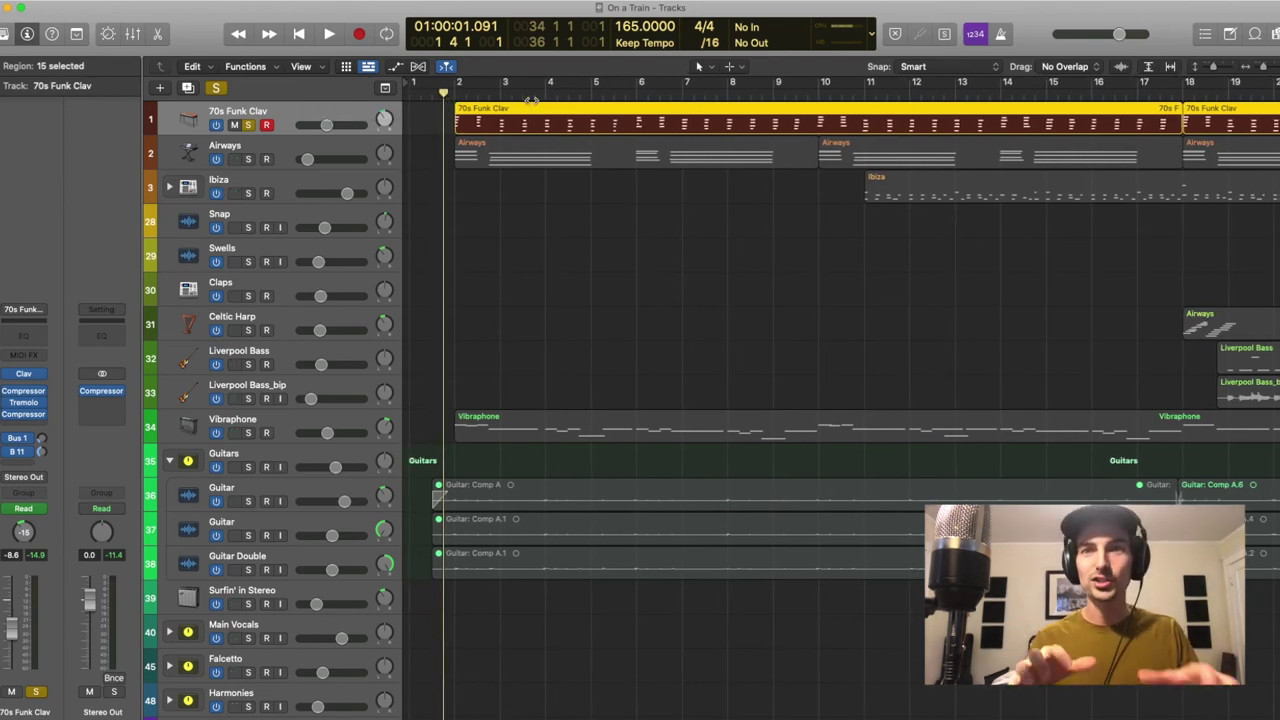
mouse_move(480, 96)
left_mouse_down()
mouse_move(452, 93)
mouse_move(470, 105)
left_mouse_up()
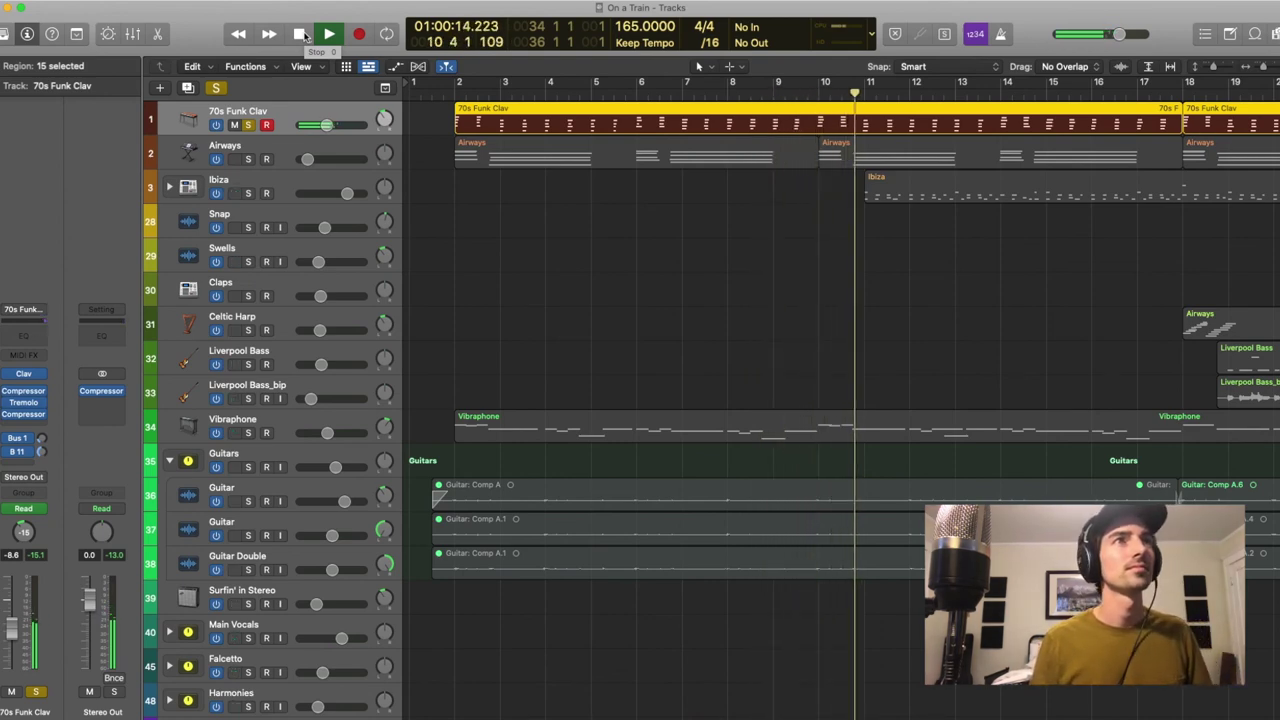
left_click(303, 36)
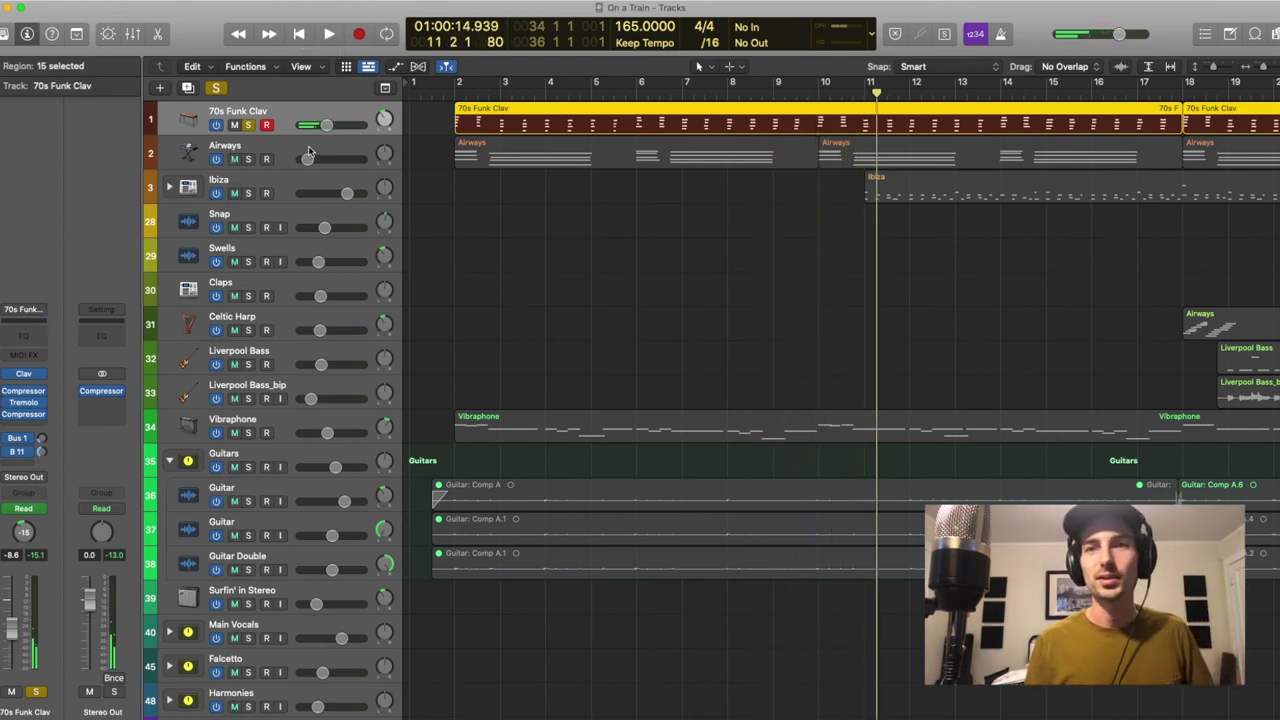
Solo Airways with the clav, play both to about bar 10, then solo Vibraphone too
left_click(248, 160)
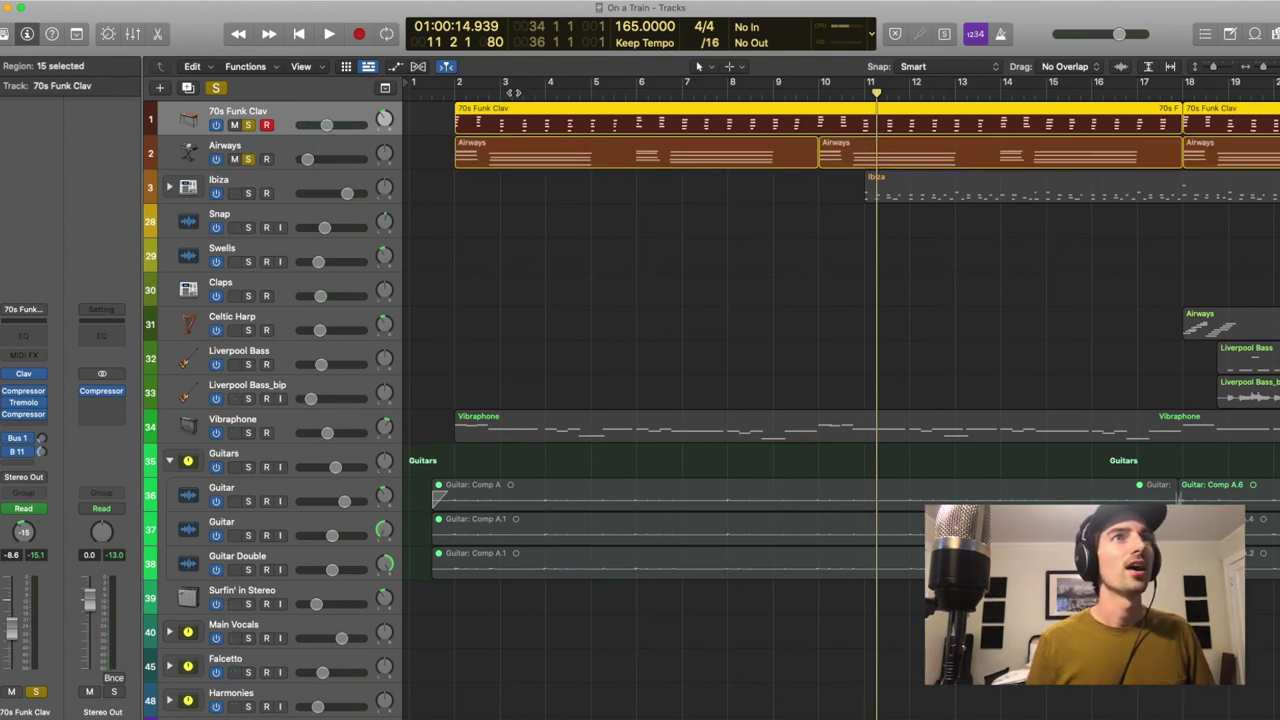
key("Return")
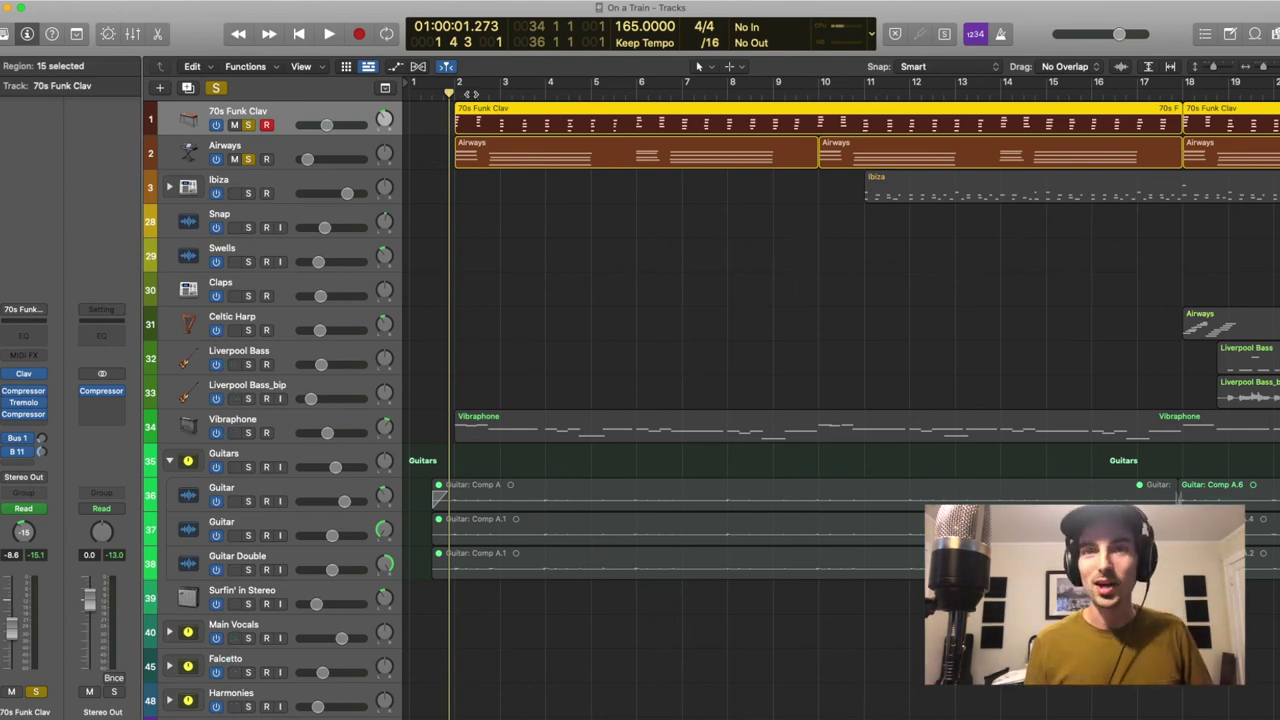
left_click_drag(455, 91, 443, 91)
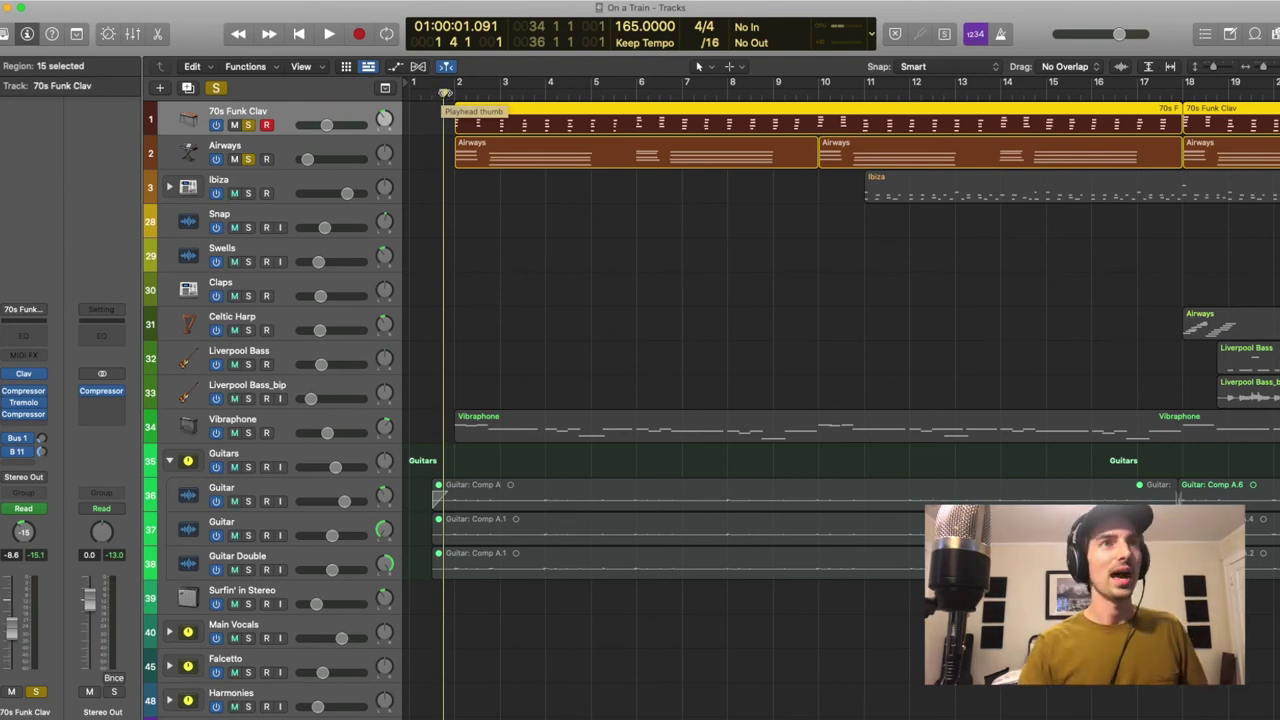
key("space")
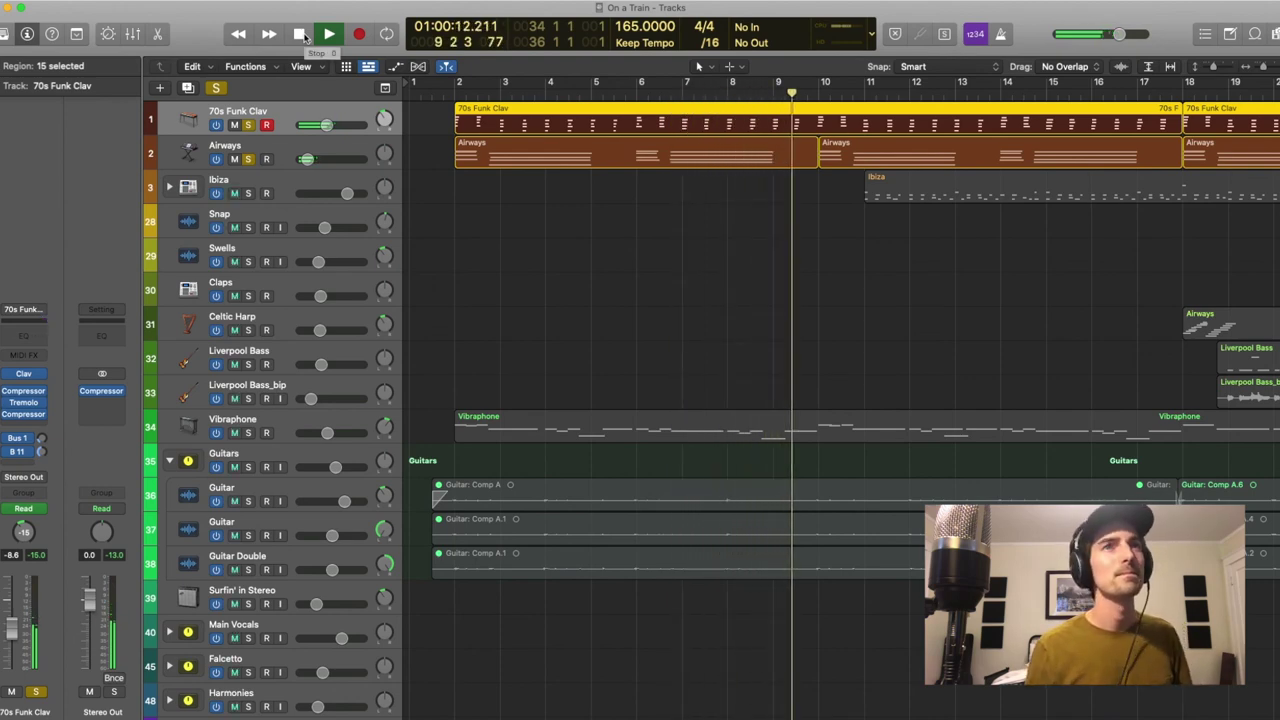
left_click(302, 35)
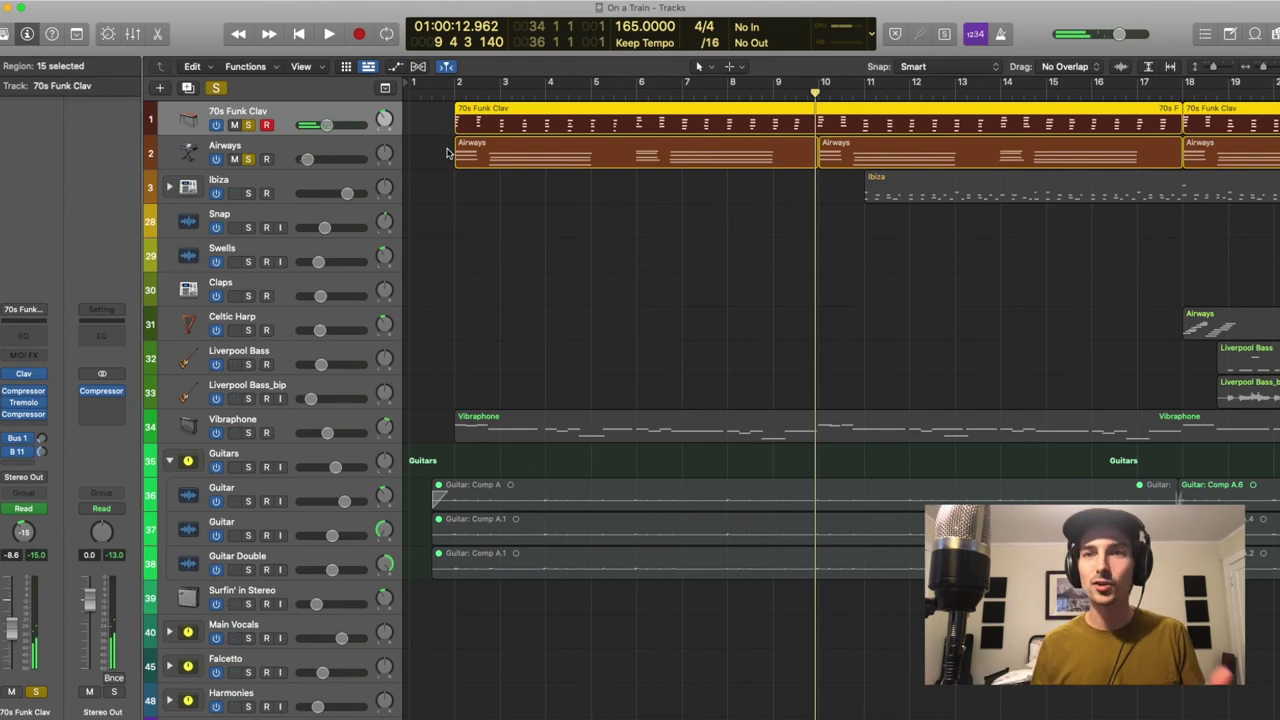
left_click(248, 433)
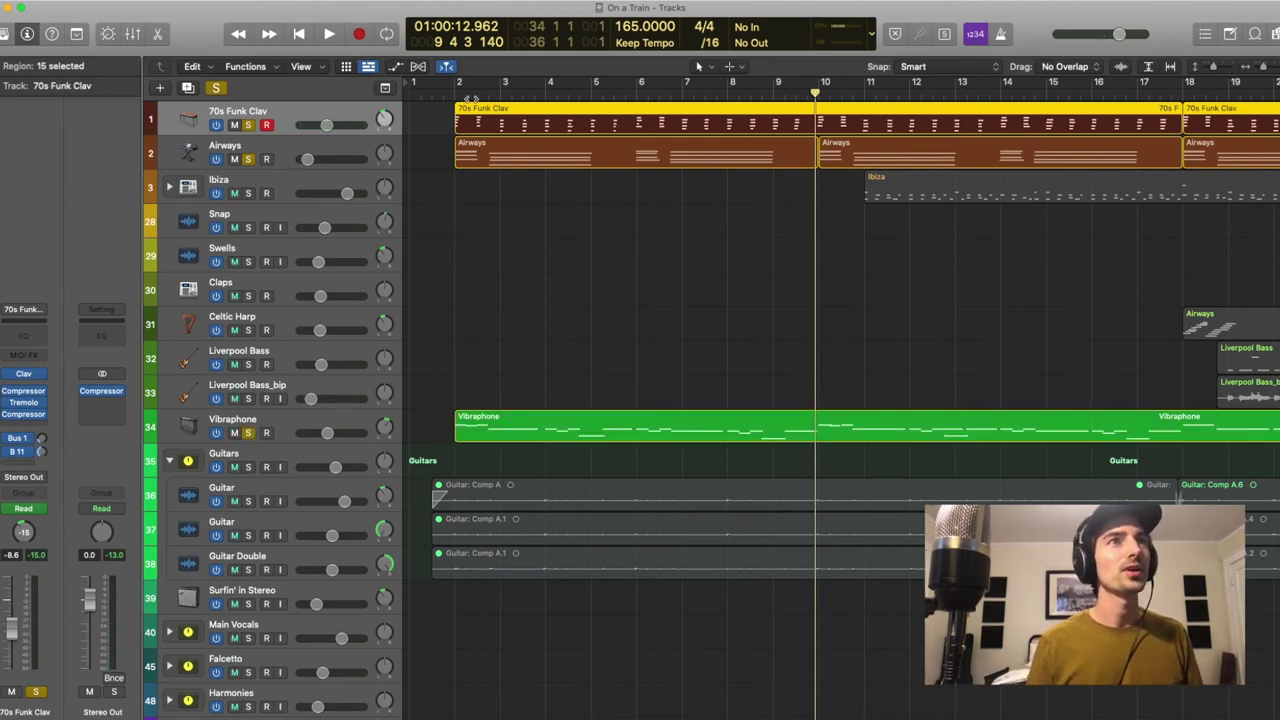
Play the soloed Clav, Airways and Vibraphone from just before bar 2, stopping near bar 9
left_click_drag(428, 93, 444, 93)
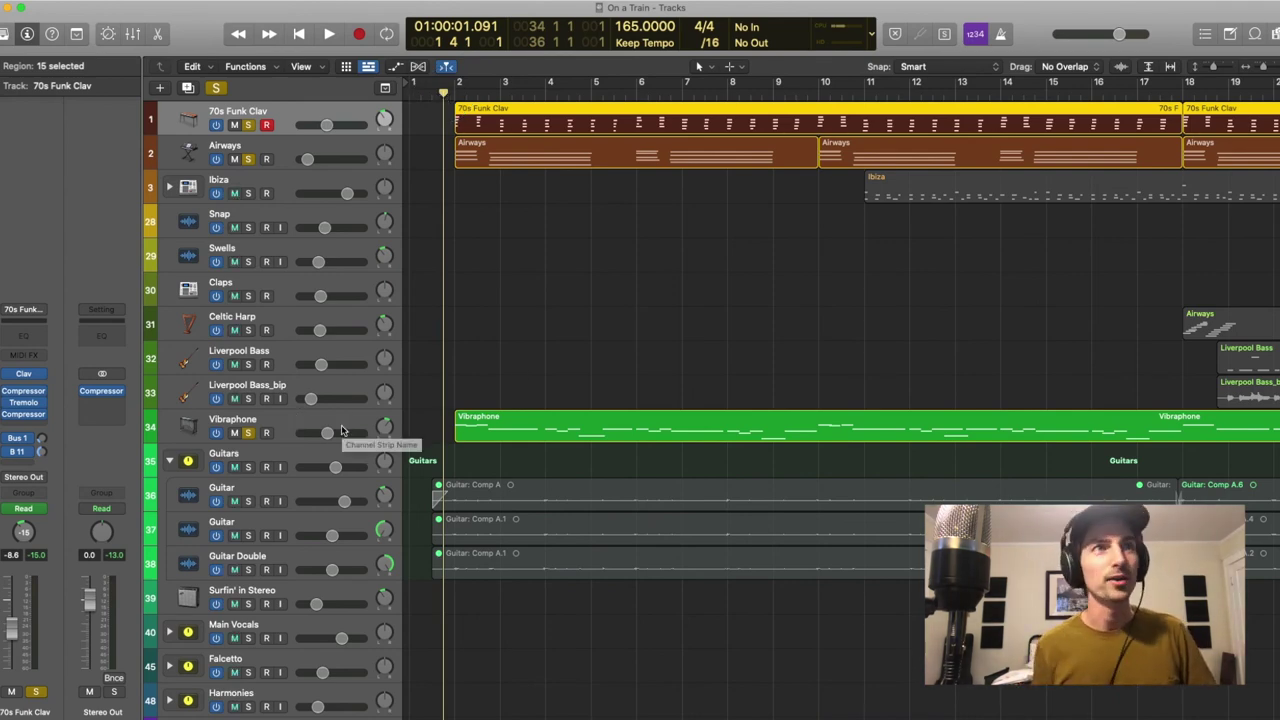
left_click(449, 90)
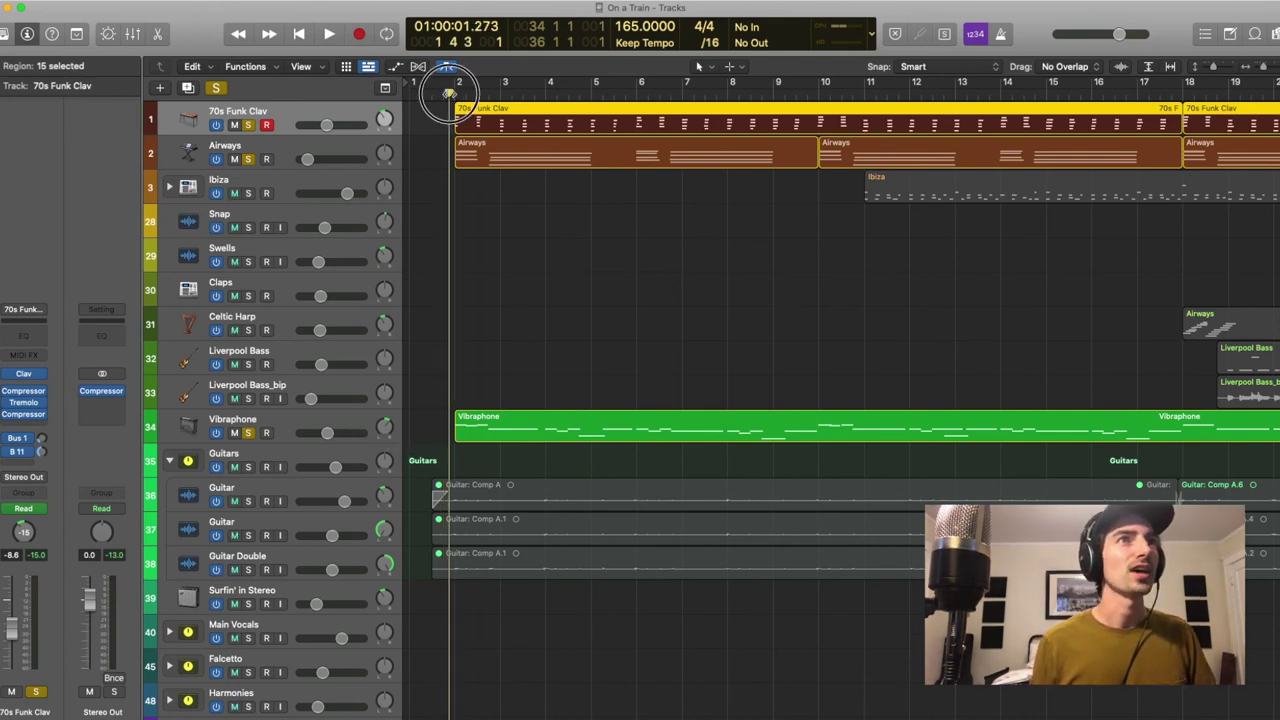
key("space")
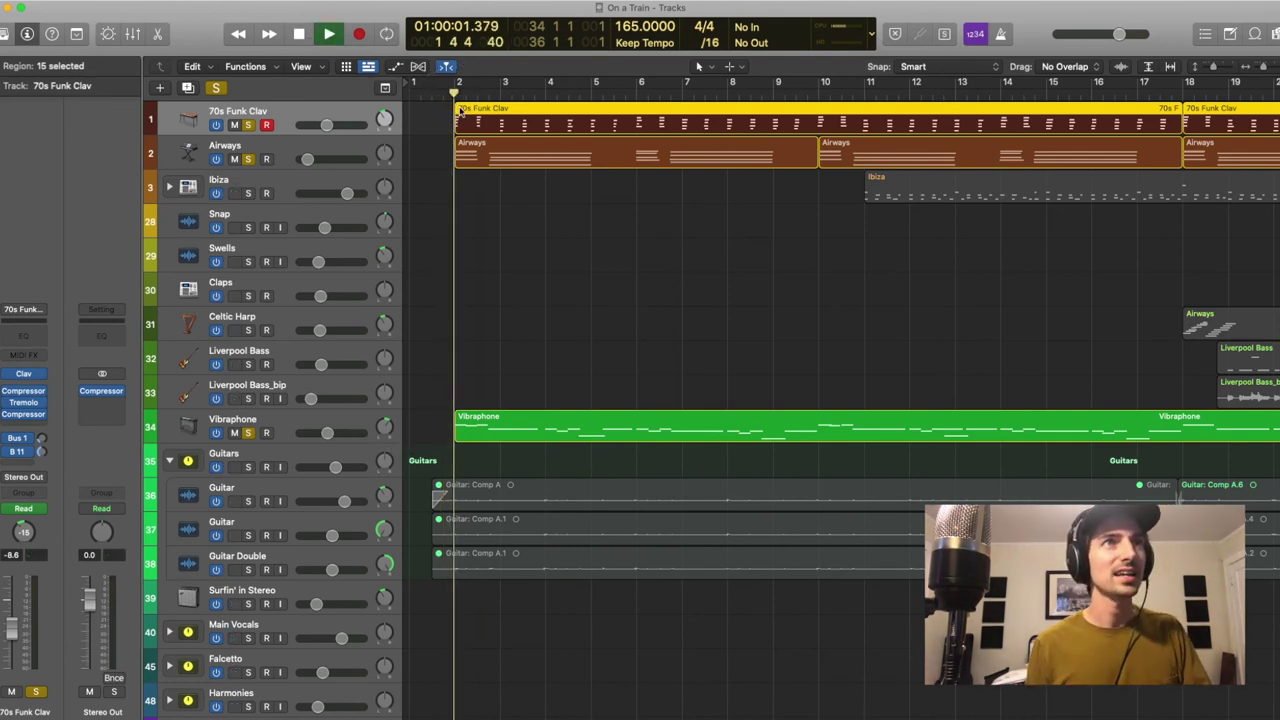
left_click(298, 35)
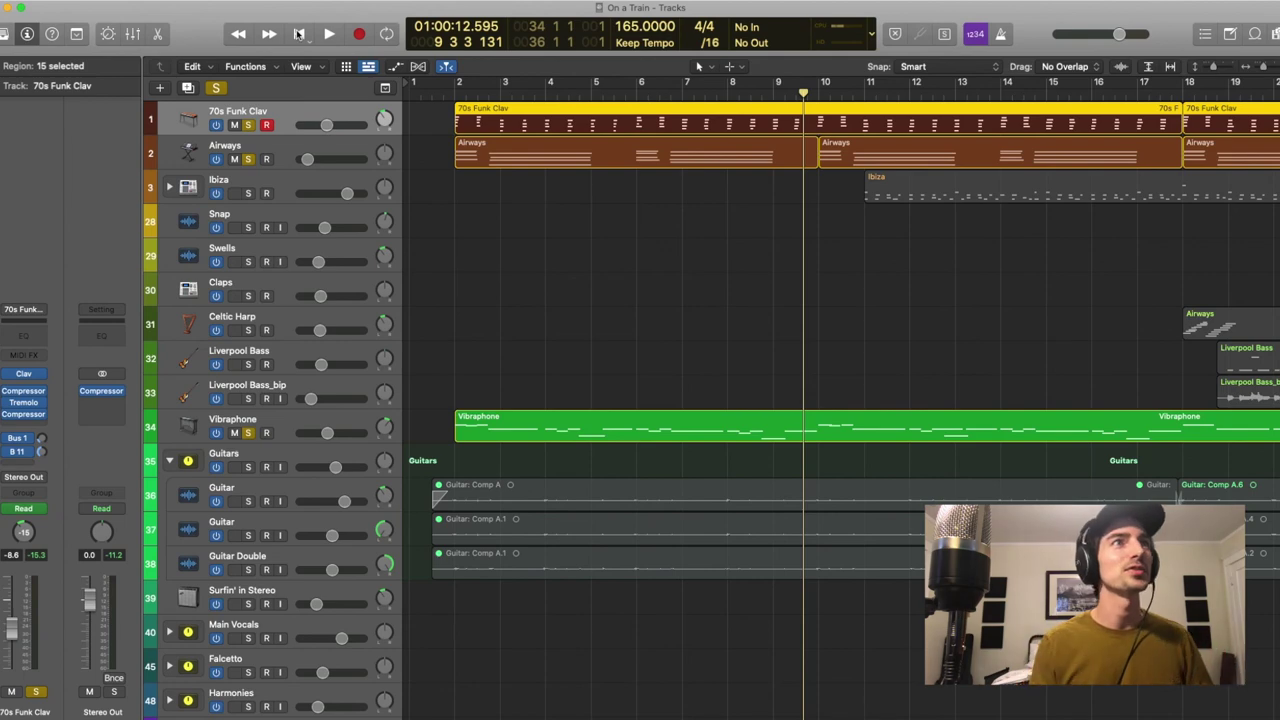
scroll(889, 277, "right", 3)
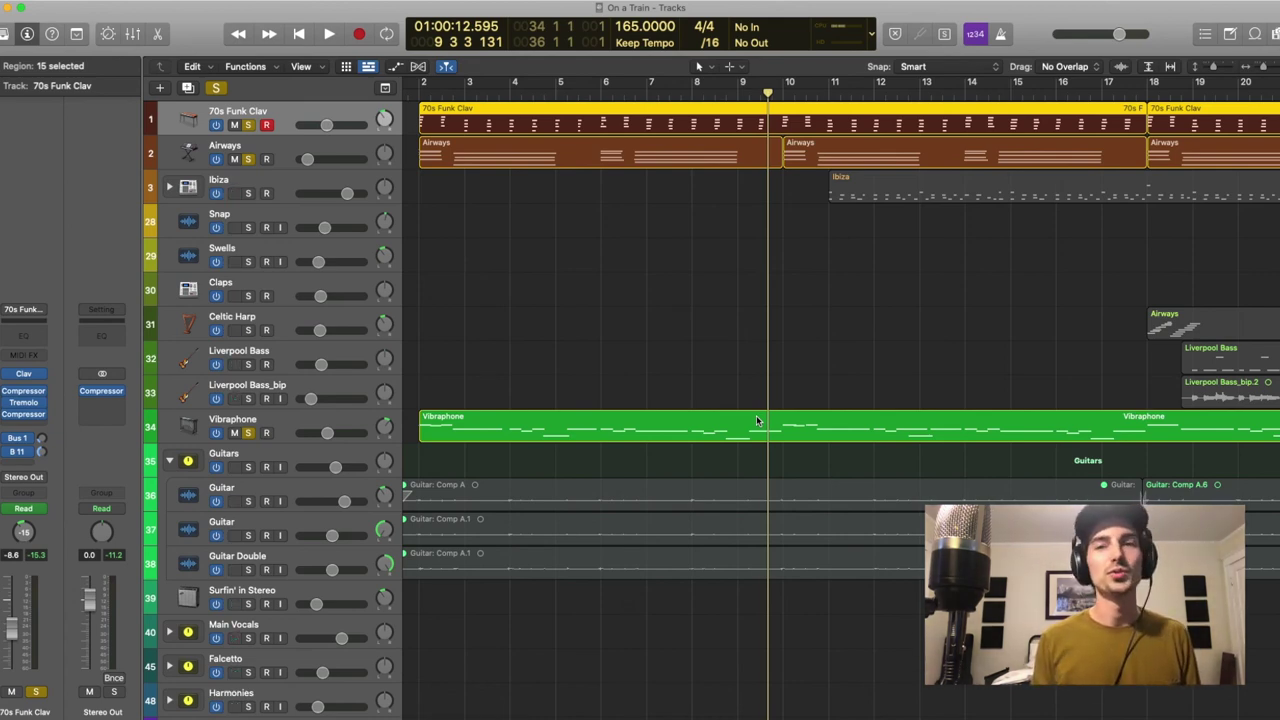
scroll(757, 421, "left", 2)
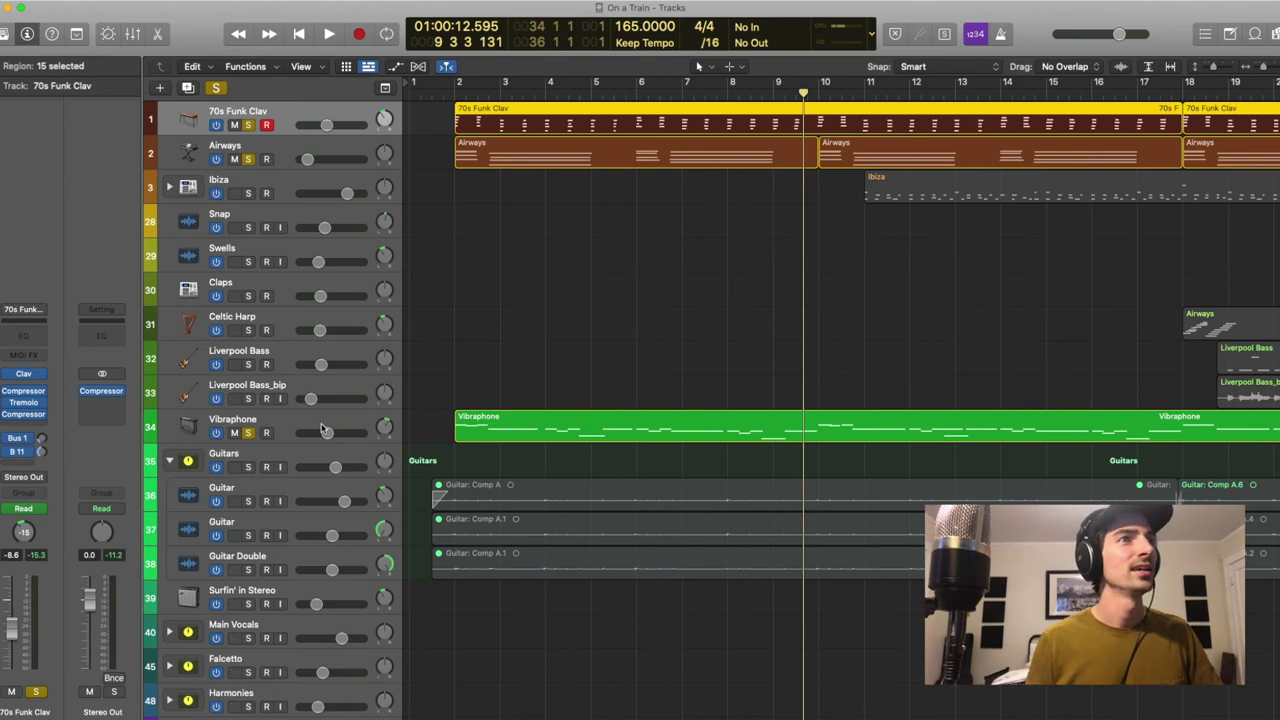
Add Ibiza to the solo, play from bar 9 to bar 18, and select the Ibiza track
left_click(249, 194)
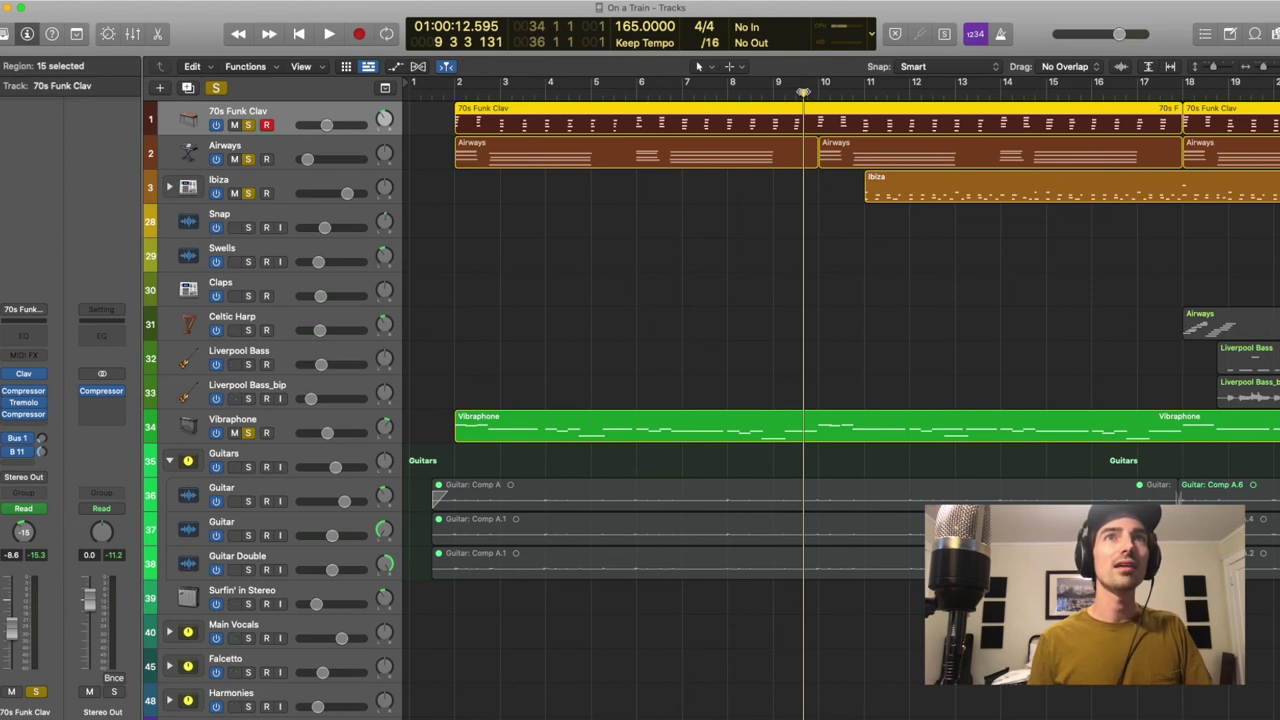
key("space")
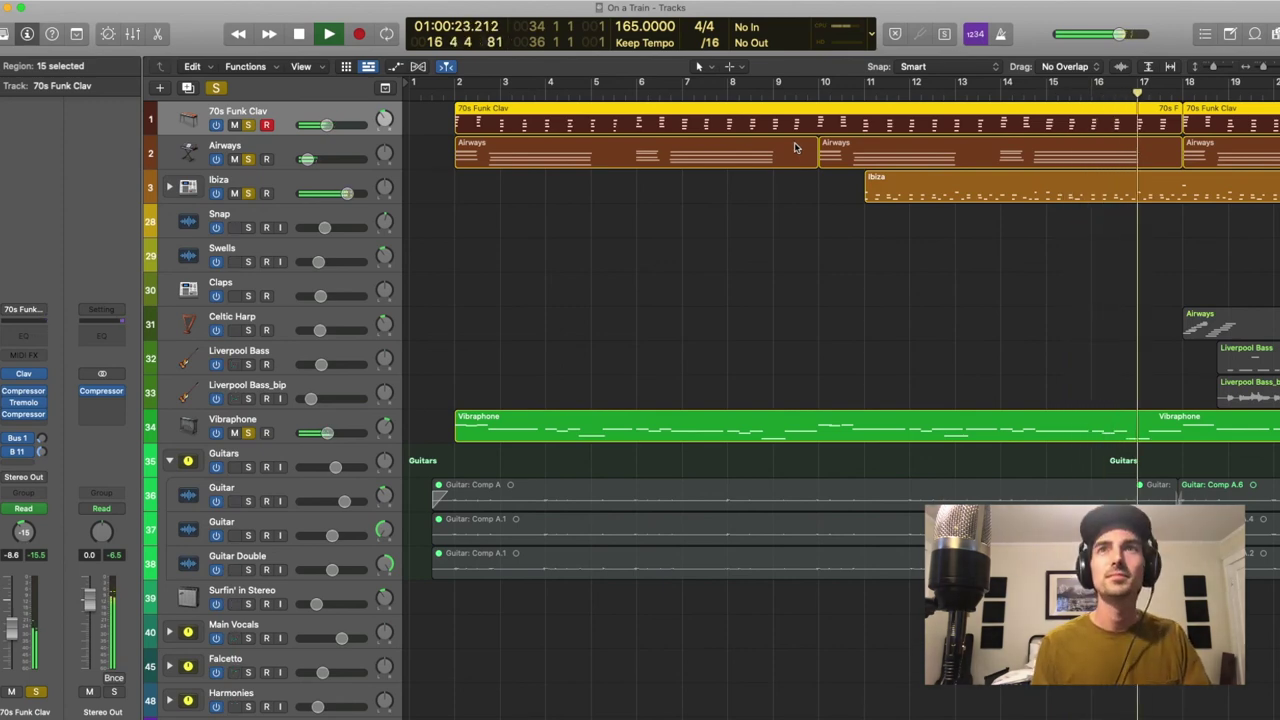
key("space")
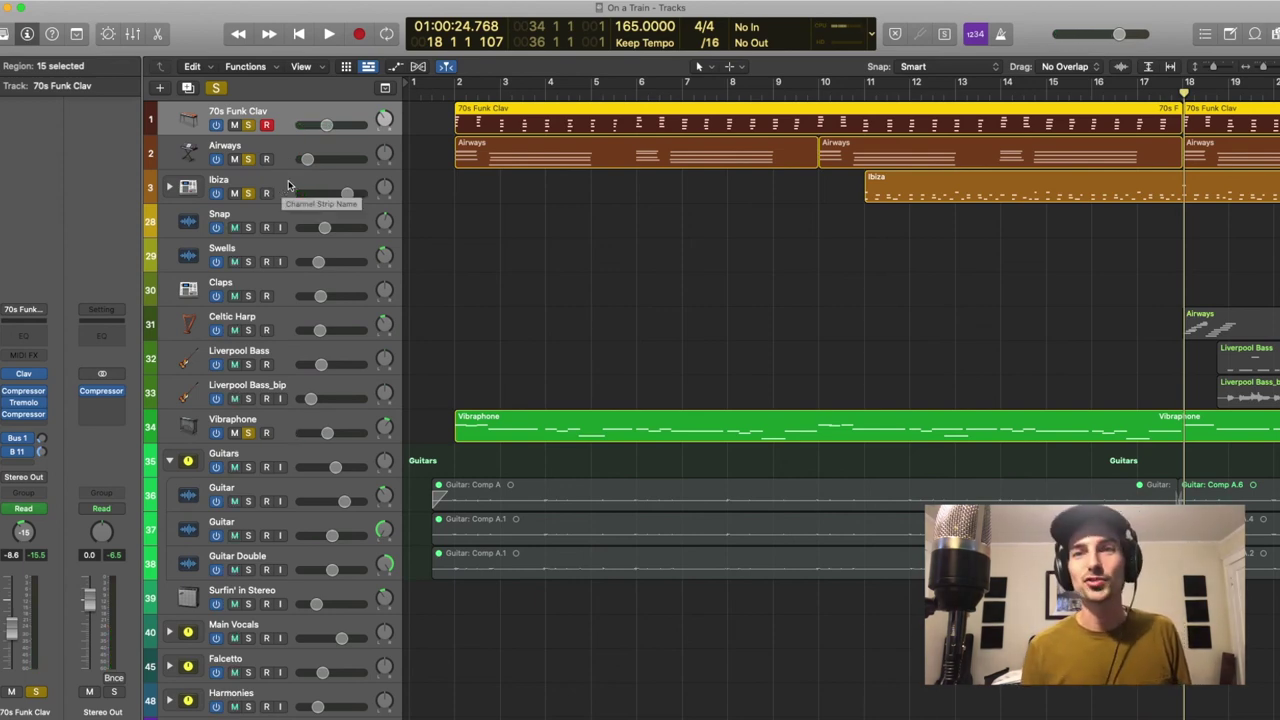
left_click(296, 181)
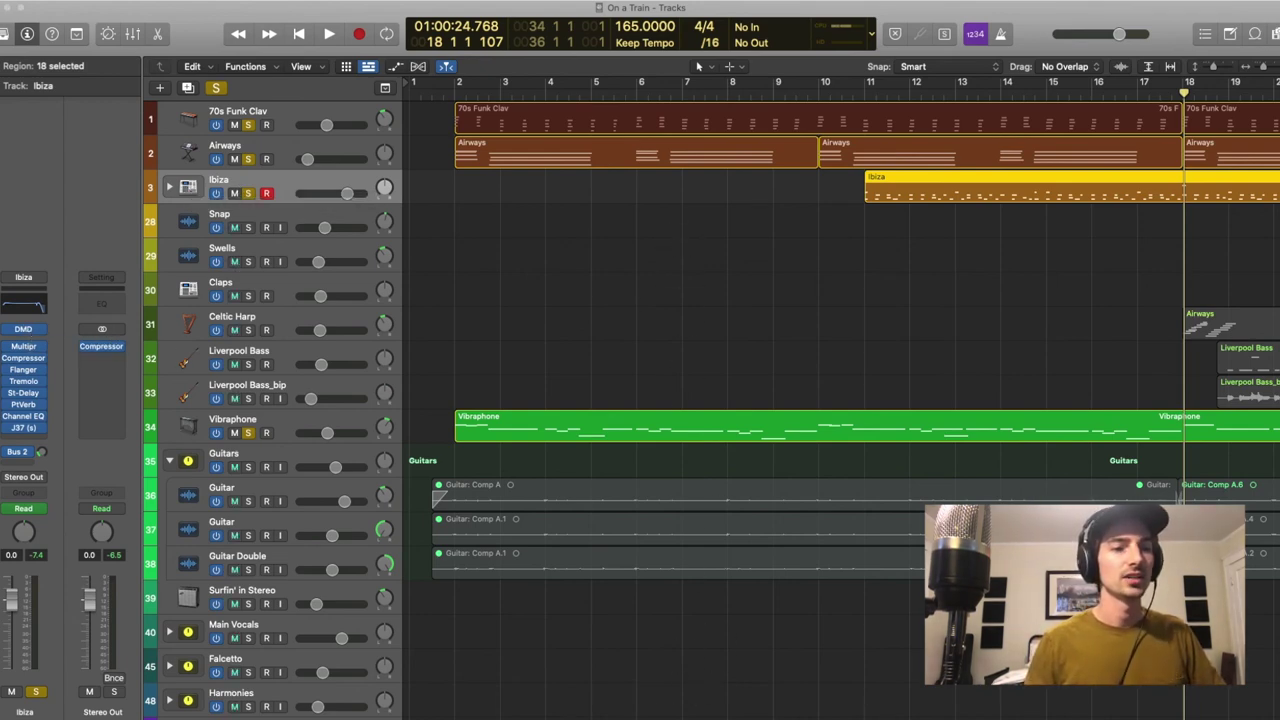
Inspect the Ibiza kit's After Party hi-hat and kit settings, close it, and set the playhead to bar 11
key("v")
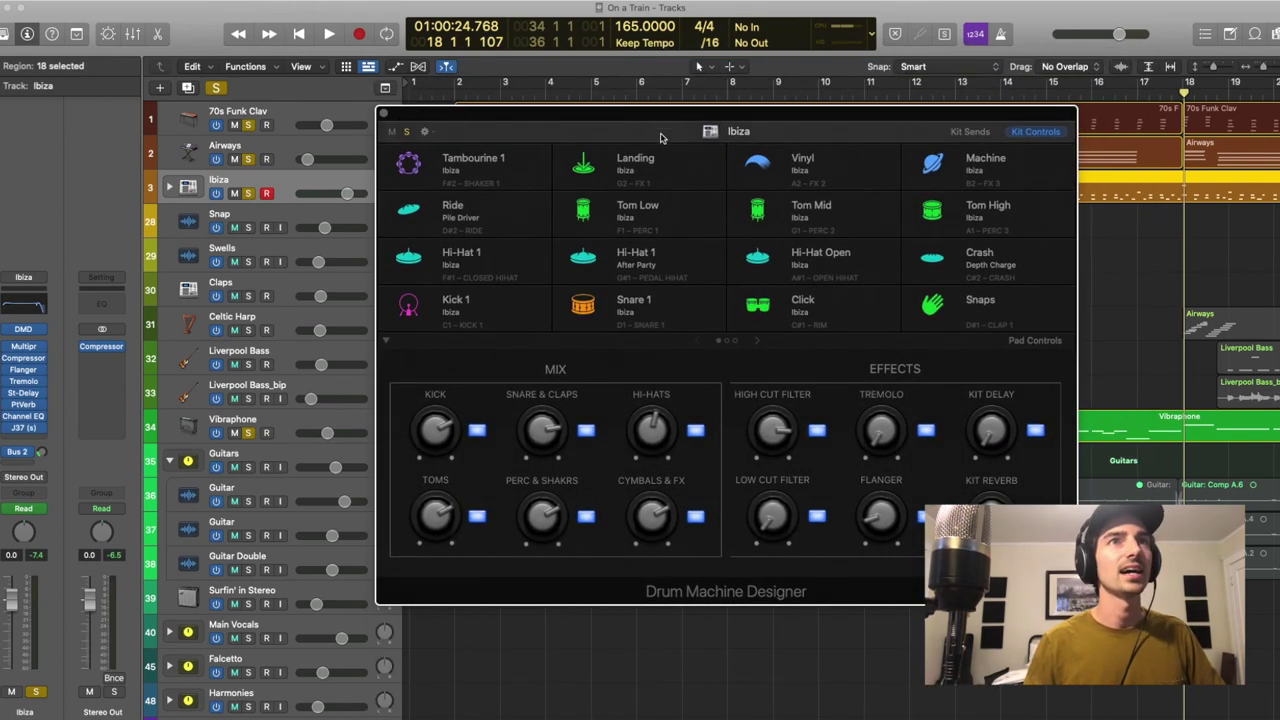
left_click(626, 268)
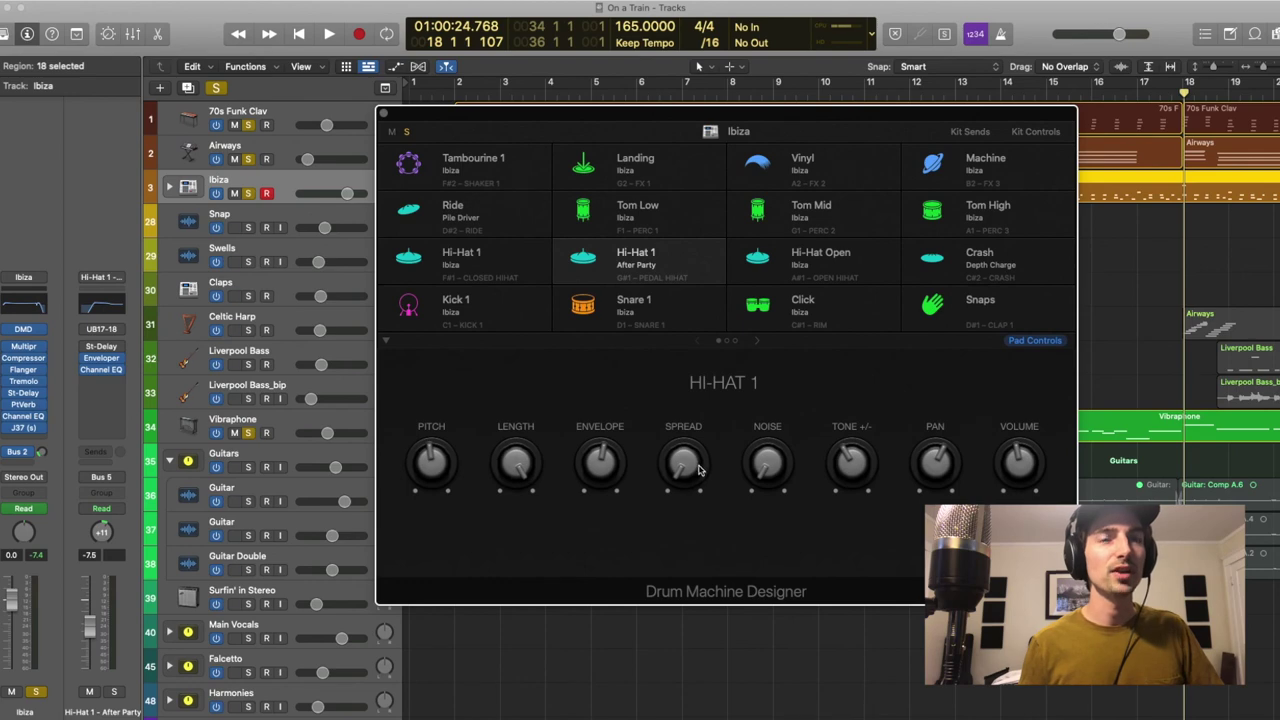
mouse_move(500, 276)
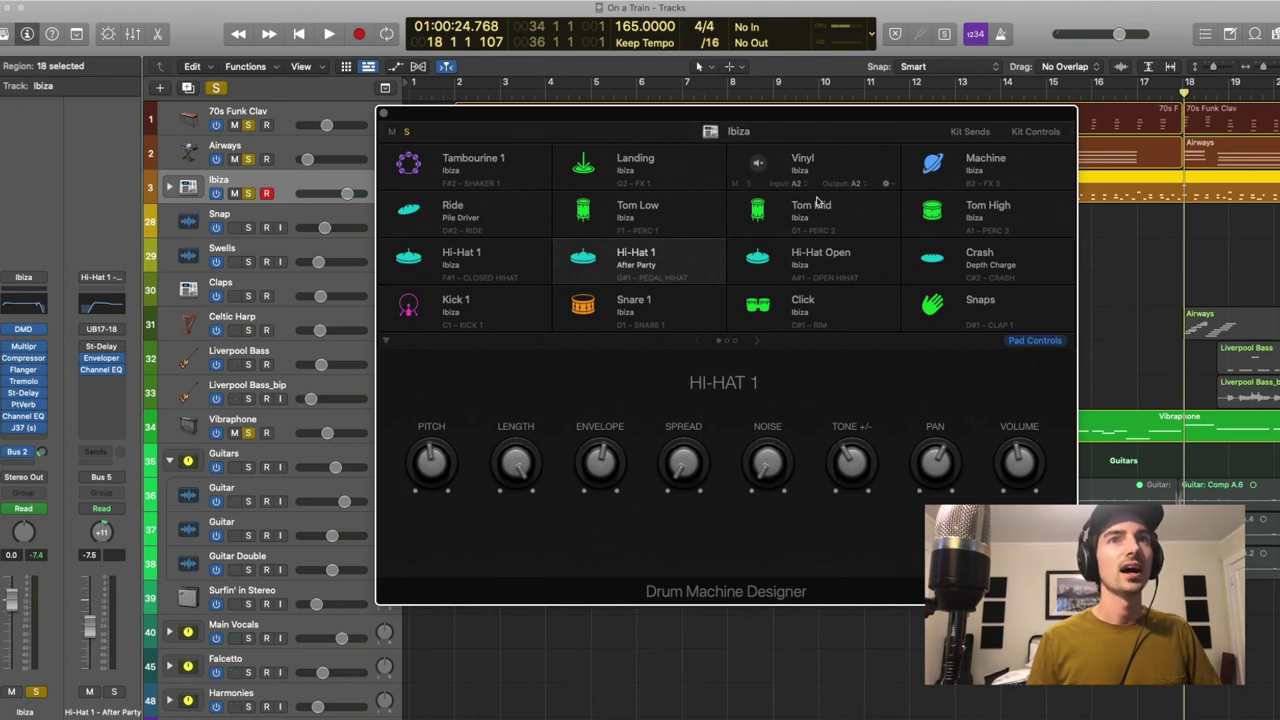
left_click(712, 132)
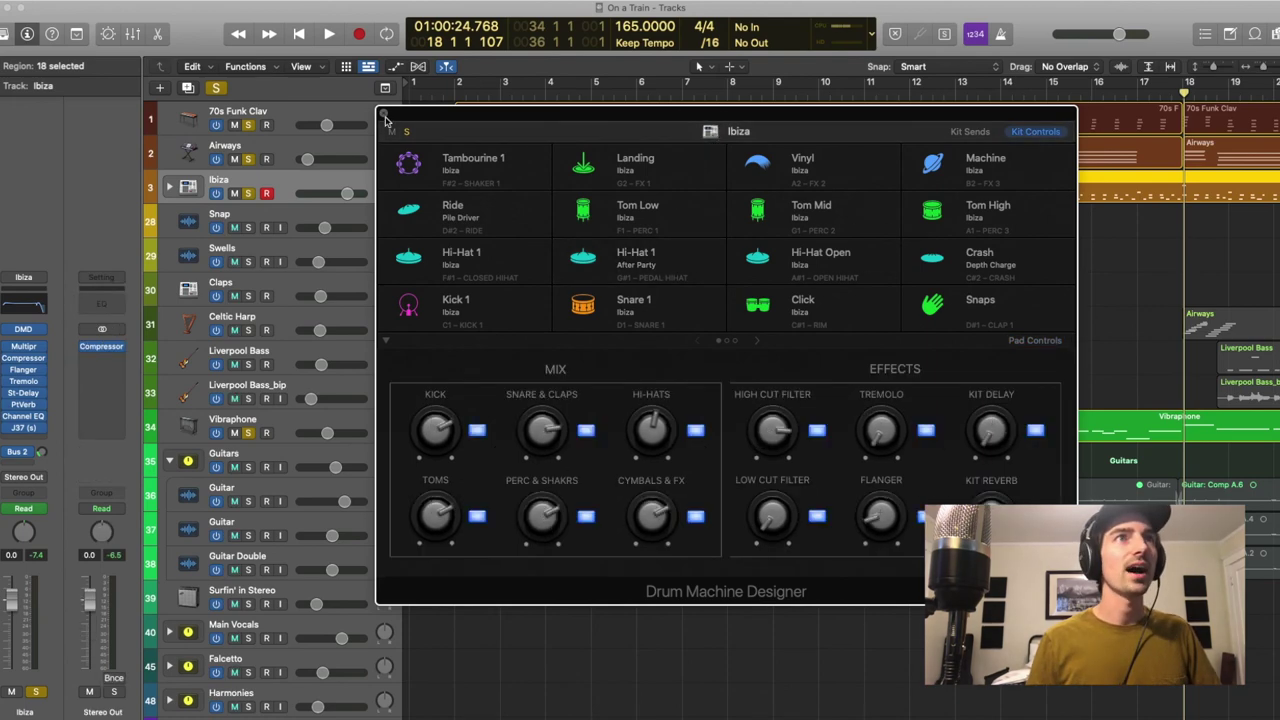
left_click(384, 113)
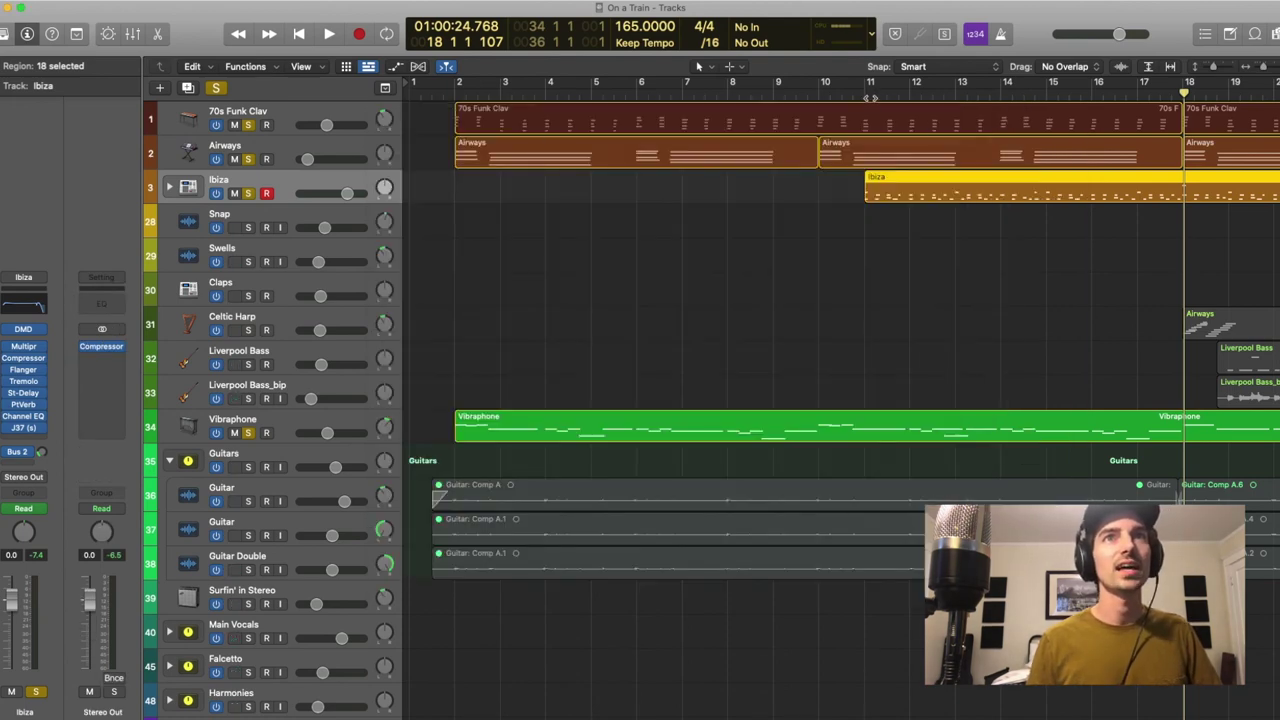
left_click(870, 97)
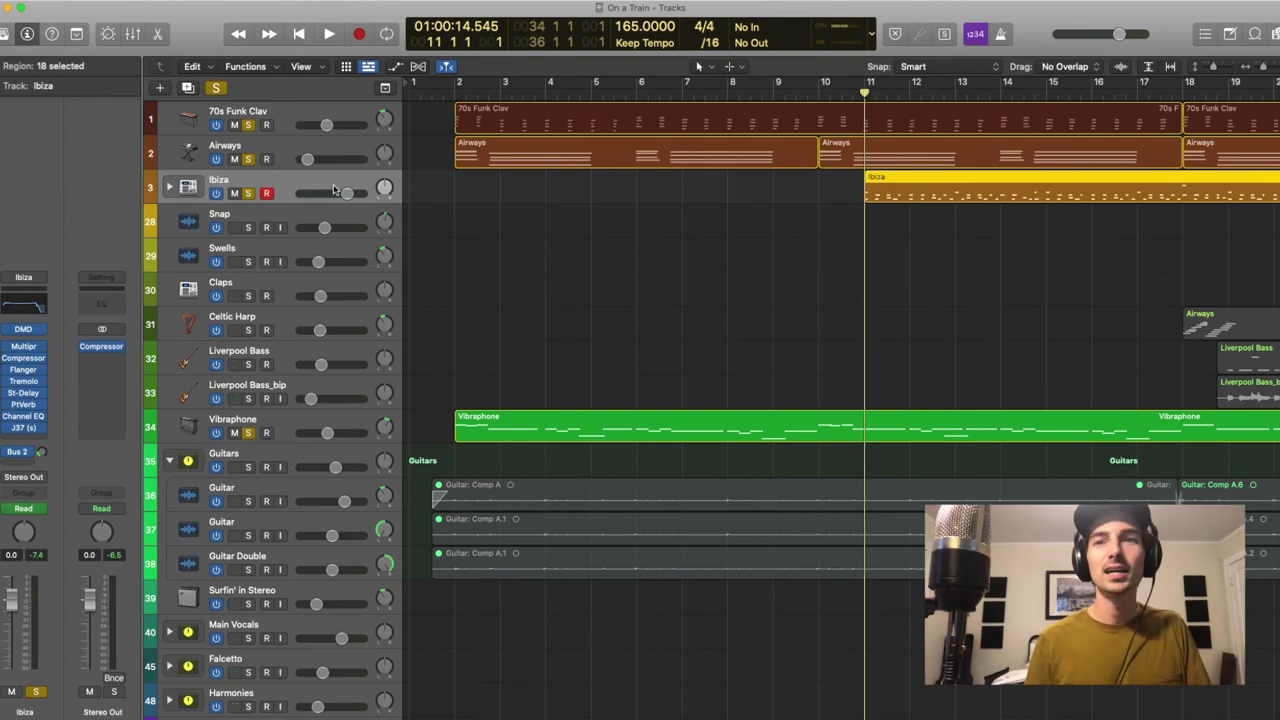
Unsolo 70s Funk Clav, Airways and Vibraphone, leaving only Ibiza soloed
left_click(248, 159)
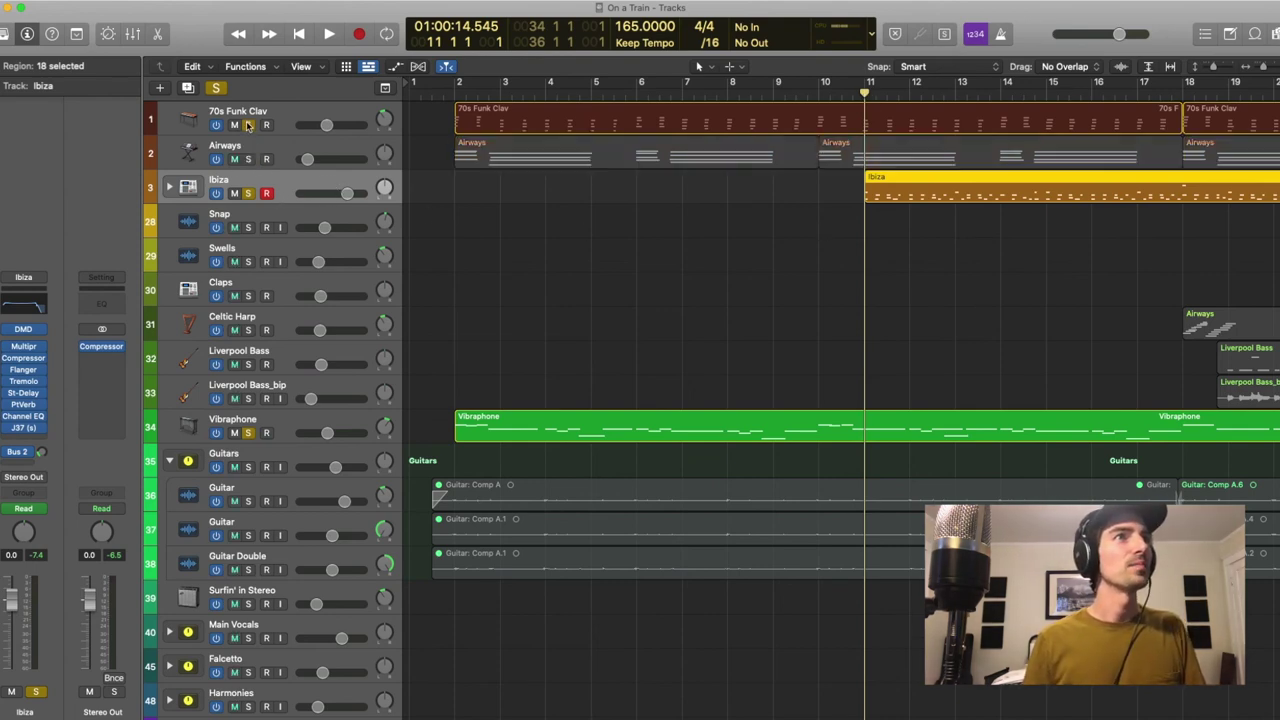
left_click(248, 124)
left_click(248, 432)
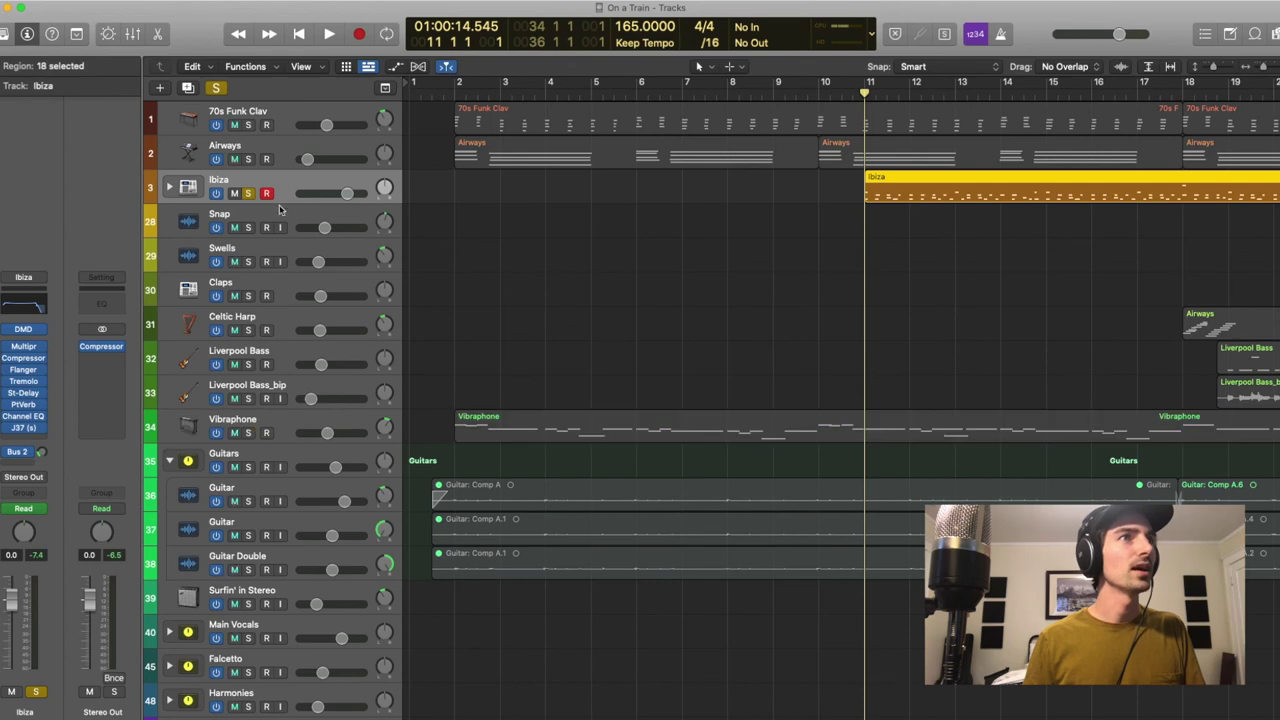
Inspect and close Ibiza's J37 tape plugin, then cue the playhead just before bar 11
left_click(25, 428)
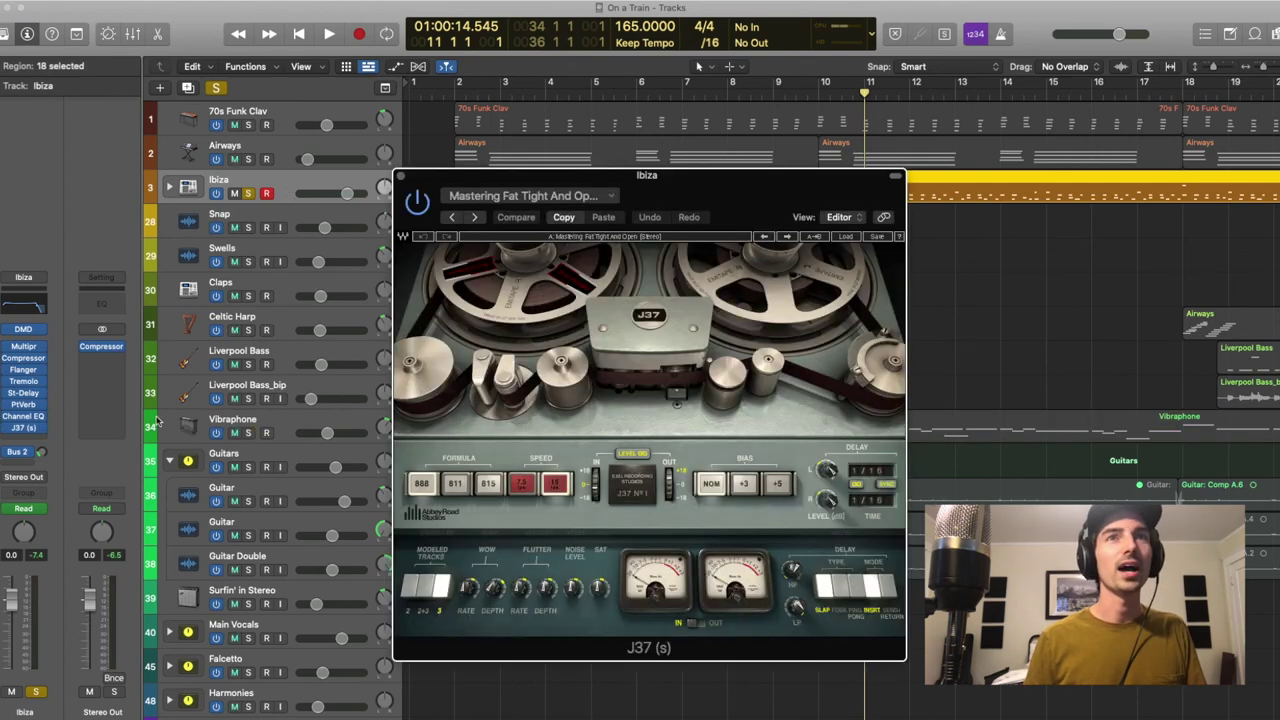
left_click_drag(763, 187, 683, 156)
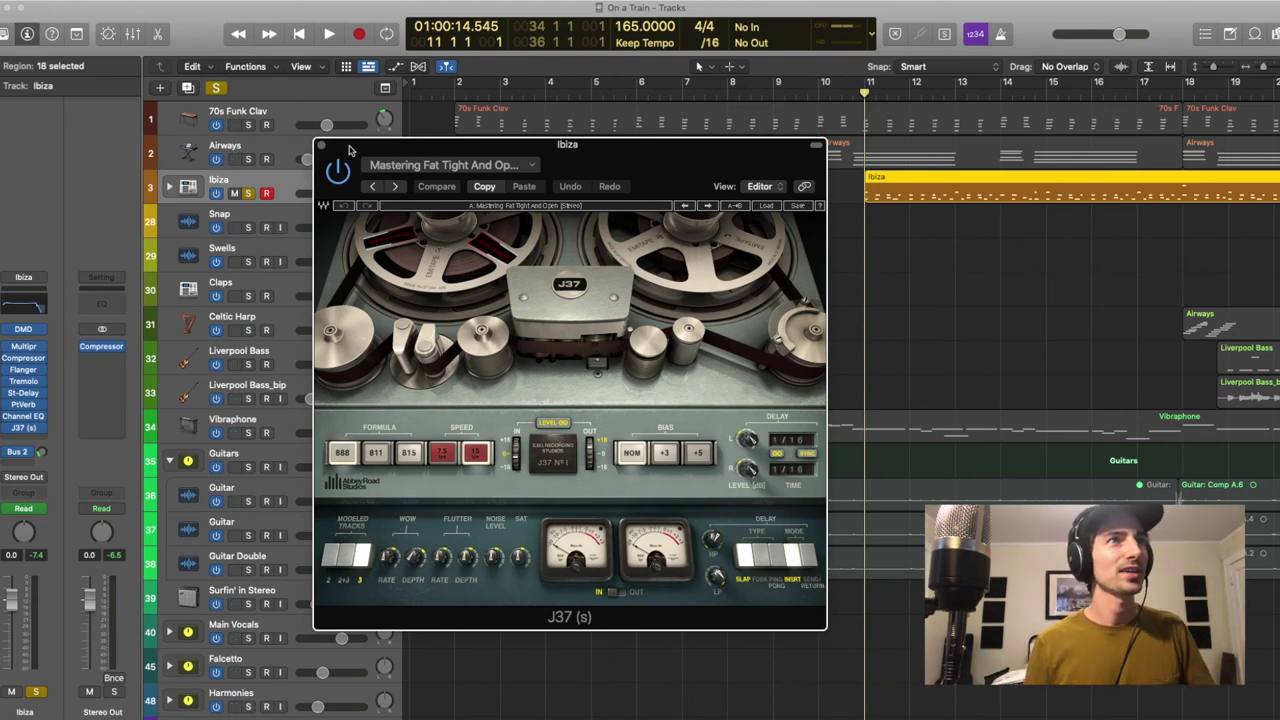
left_click_drag(358, 150, 363, 146)
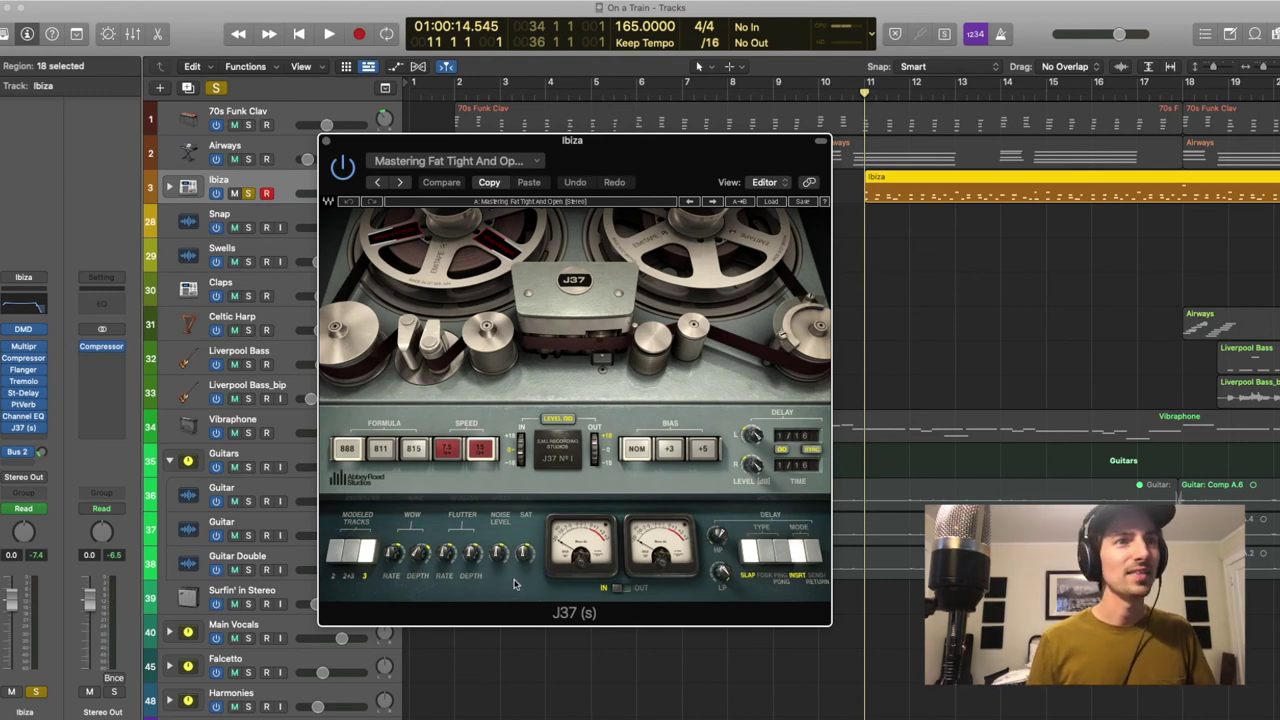
left_click(327, 141)
mouse_move(863, 94)
left_mouse_down()
mouse_move(829, 91)
mouse_move(863, 91)
mouse_move(852, 92)
left_mouse_up()
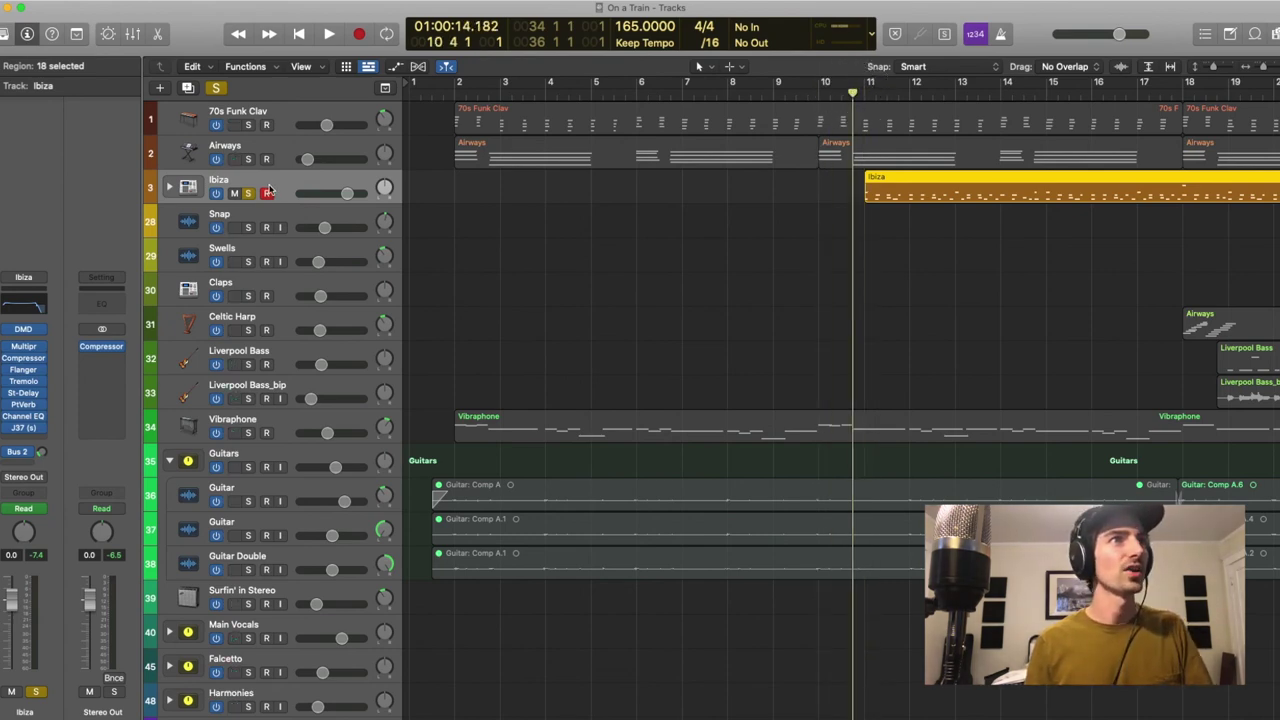
Play the soloed Ibiza track briefly, then take Ibiza out of solo
key("space")
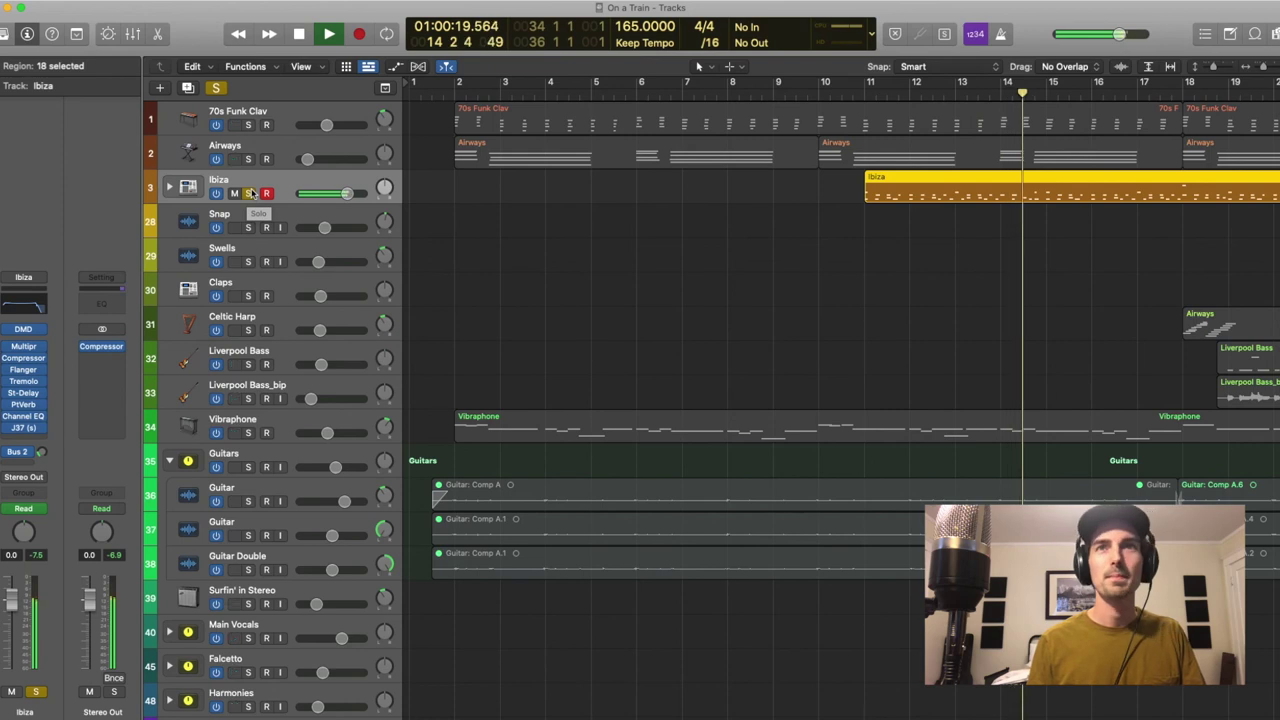
key("space")
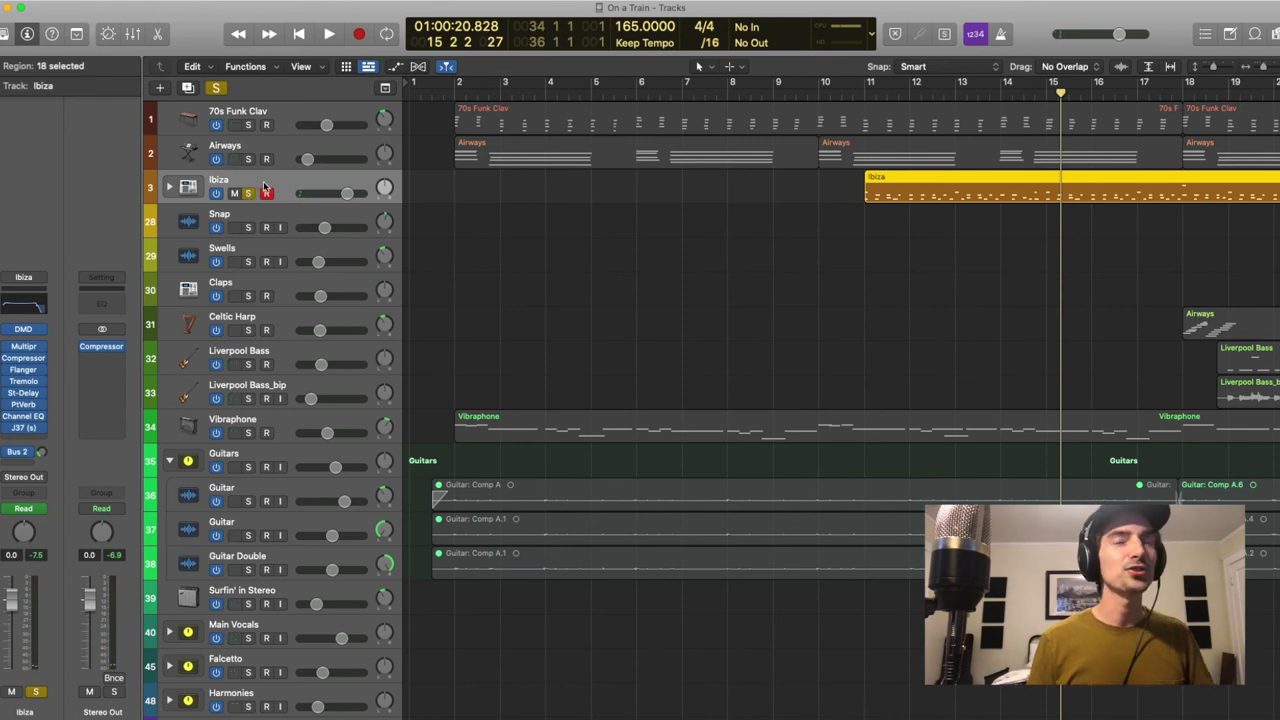
scroll(976, 189, "right", 5)
left_click(248, 193)
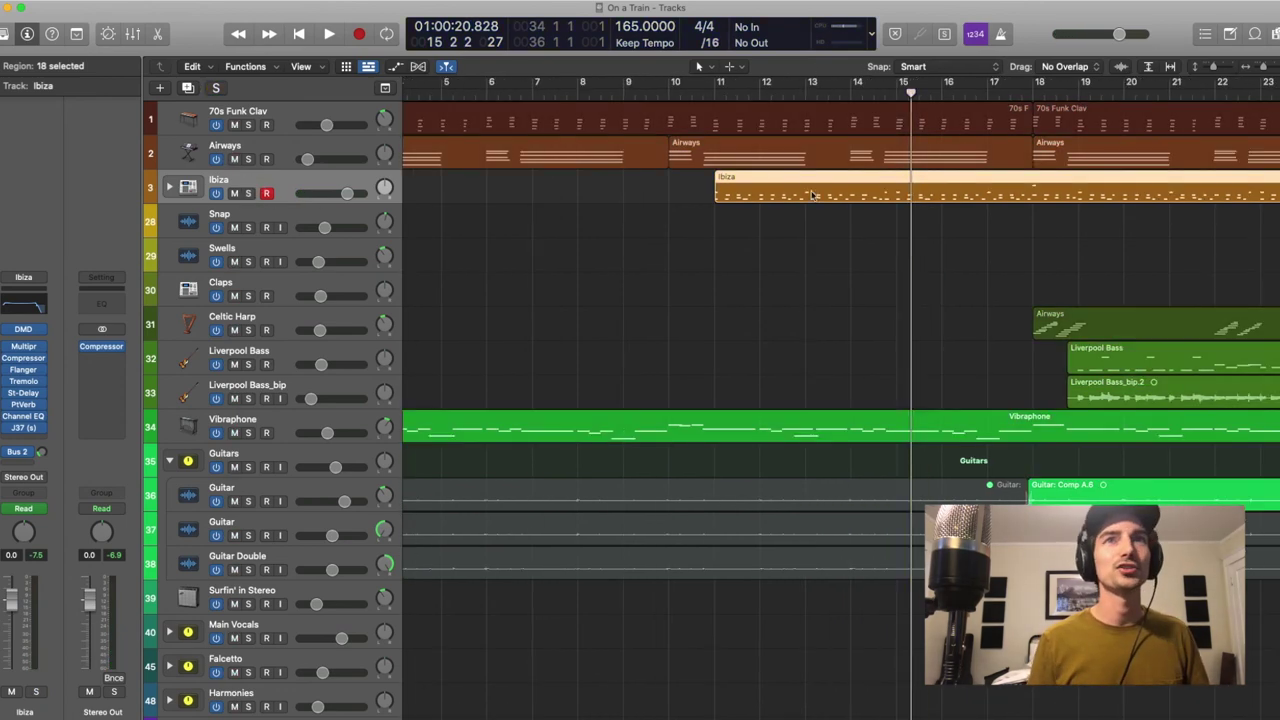
scroll(800, 160, "left", 2)
Play the full mix from bar 10 and stop it around bar 18
left_click_drag(770, 93, 756, 93)
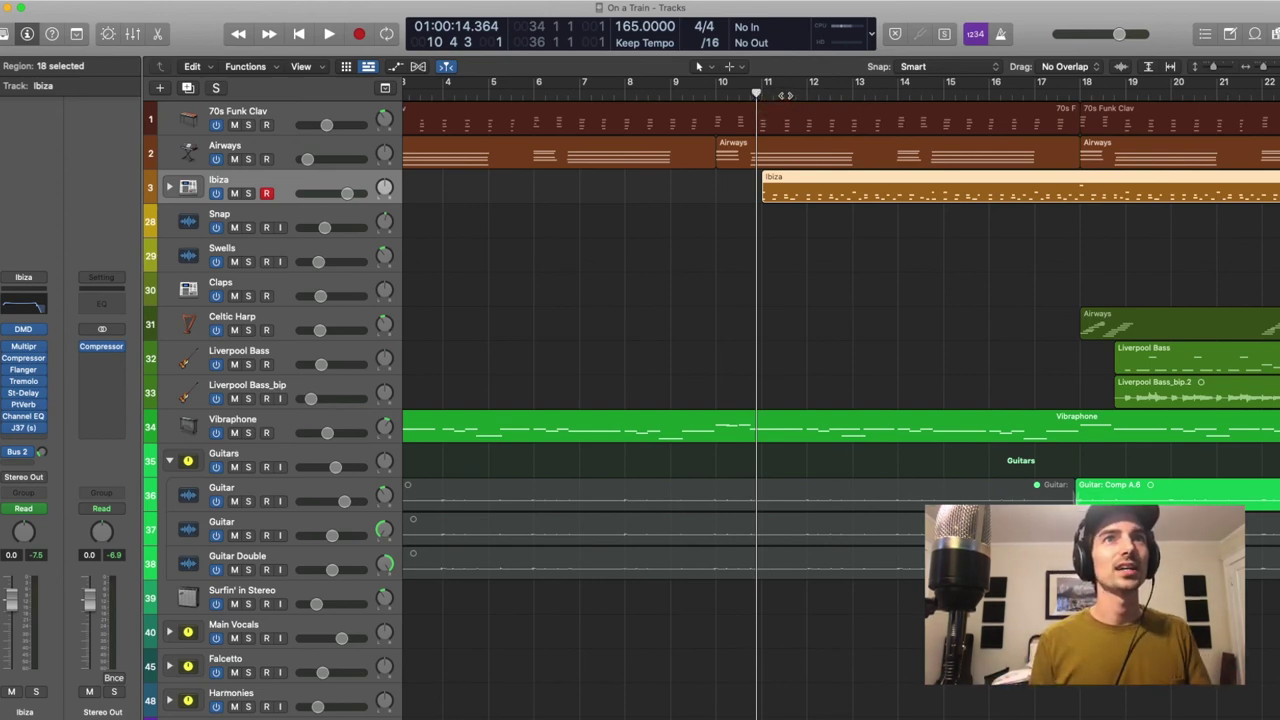
left_click_drag(757, 91, 716, 90)
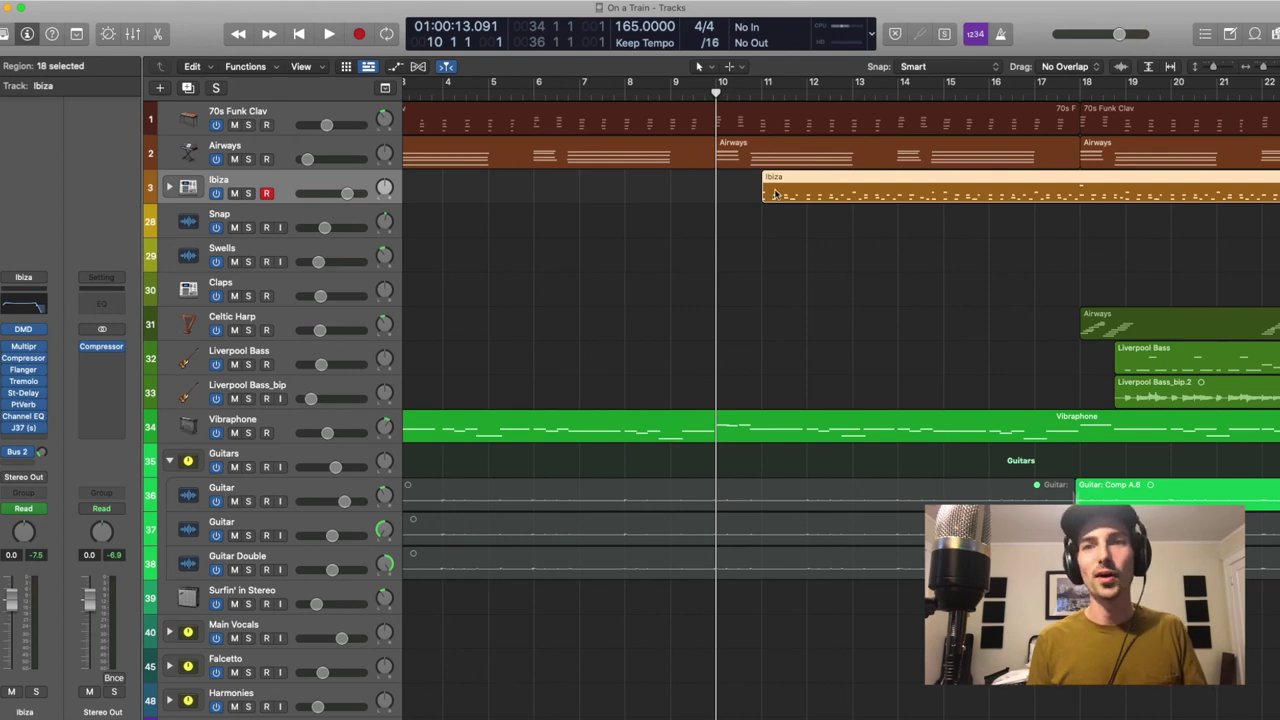
key("space")
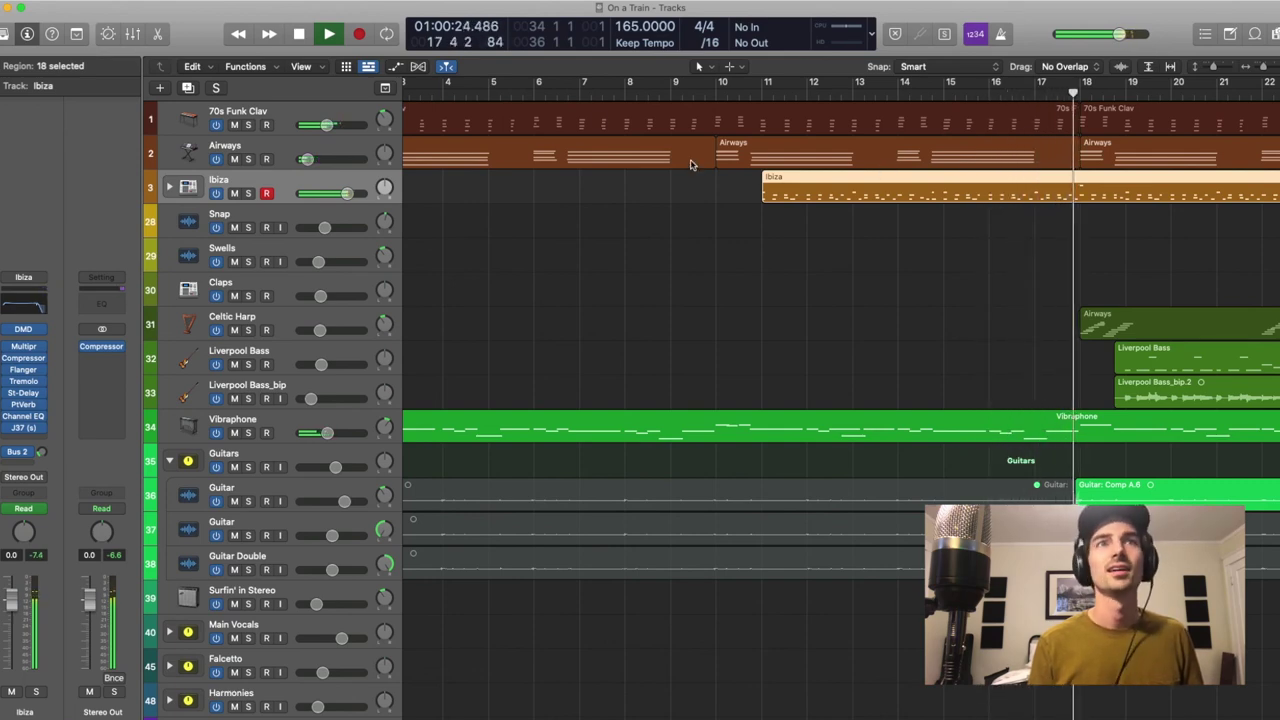
left_click(298, 35)
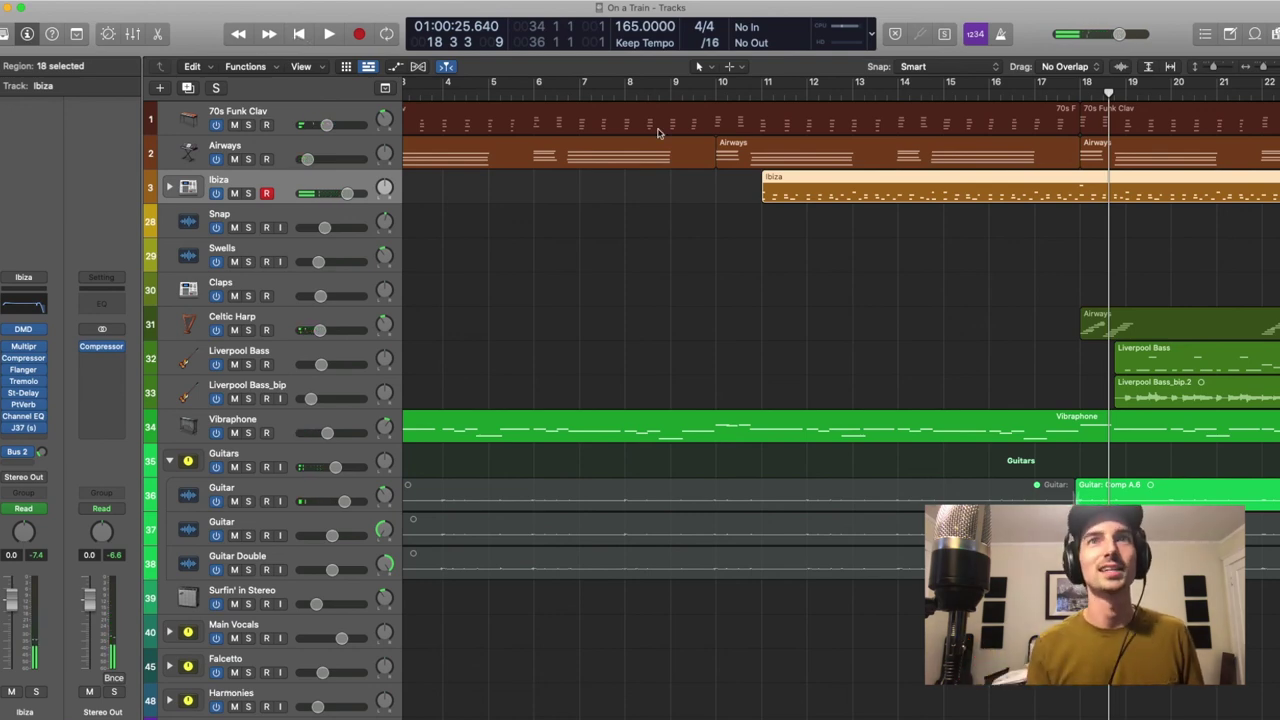
Clear the region selection and scroll back and forth across the arrangement
scroll(670, 170, "right", 5)
left_click(704, 274)
scroll(846, 245, "right", 8)
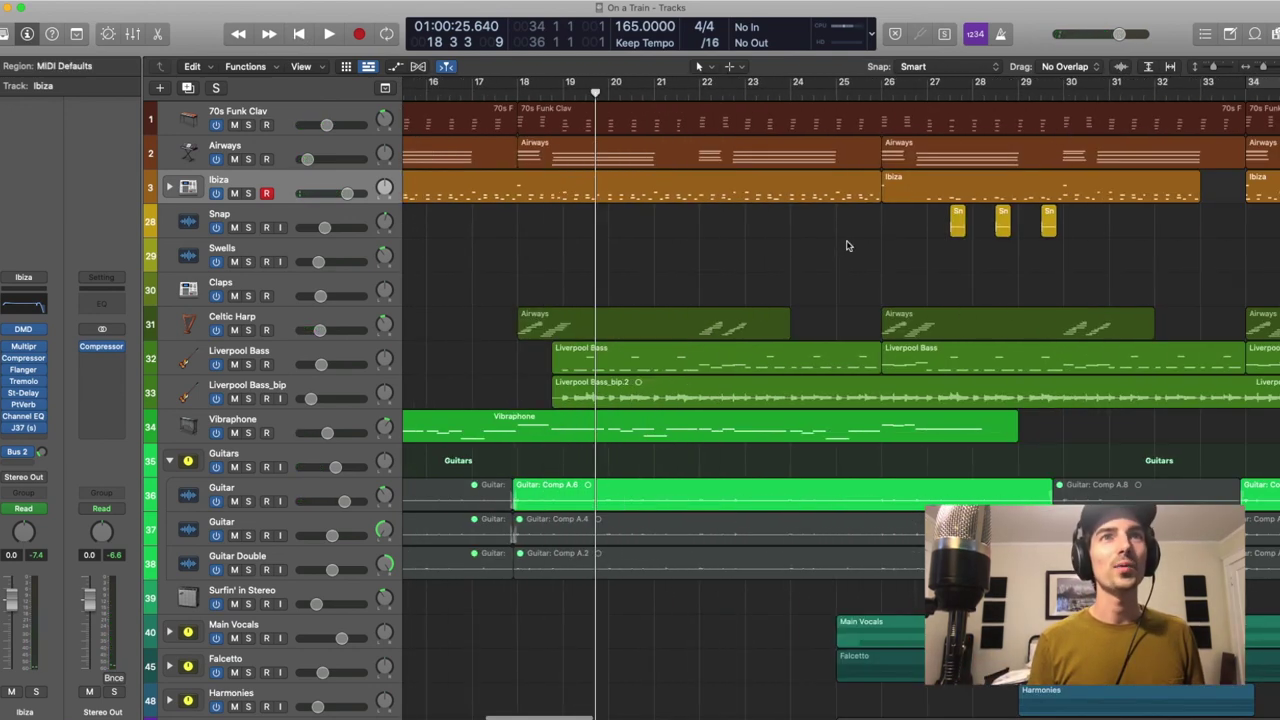
scroll(680, 215, "left", 2)
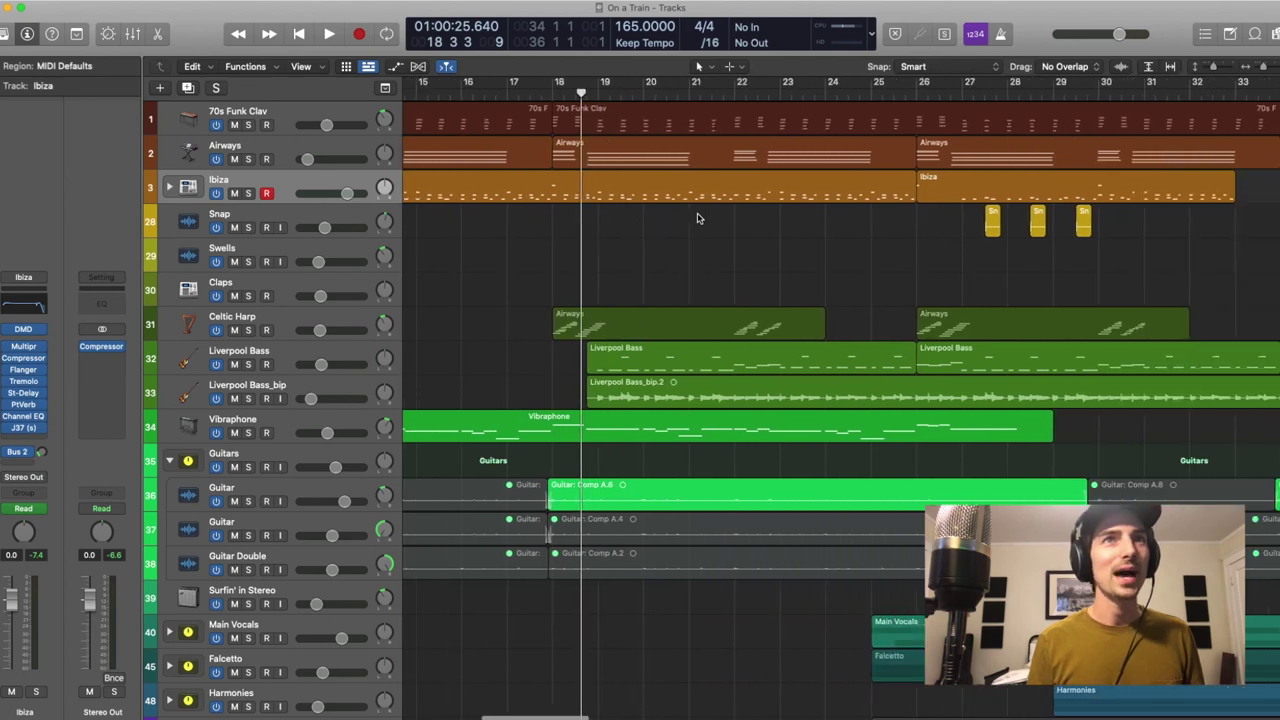
scroll(690, 222, "left", 6)
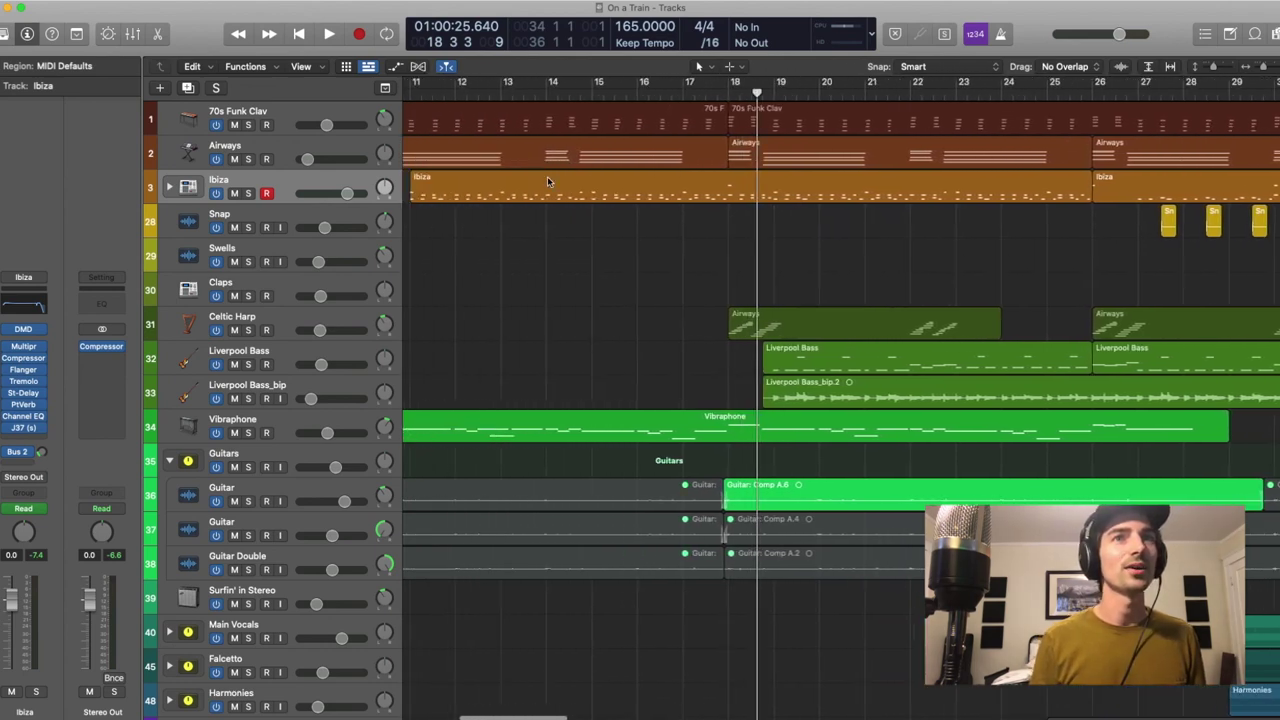
scroll(625, 243, "left", 8)
scroll(760, 99, "left", 1)
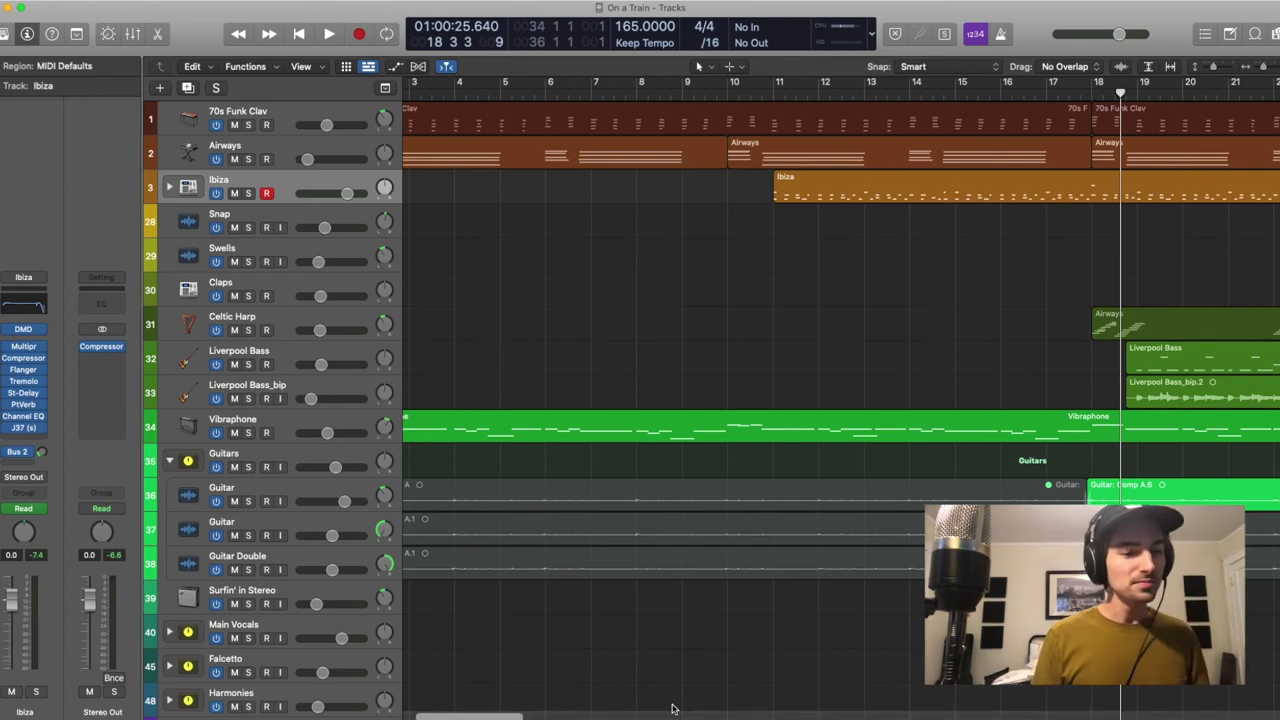
scroll(996, 305, "right", 14)
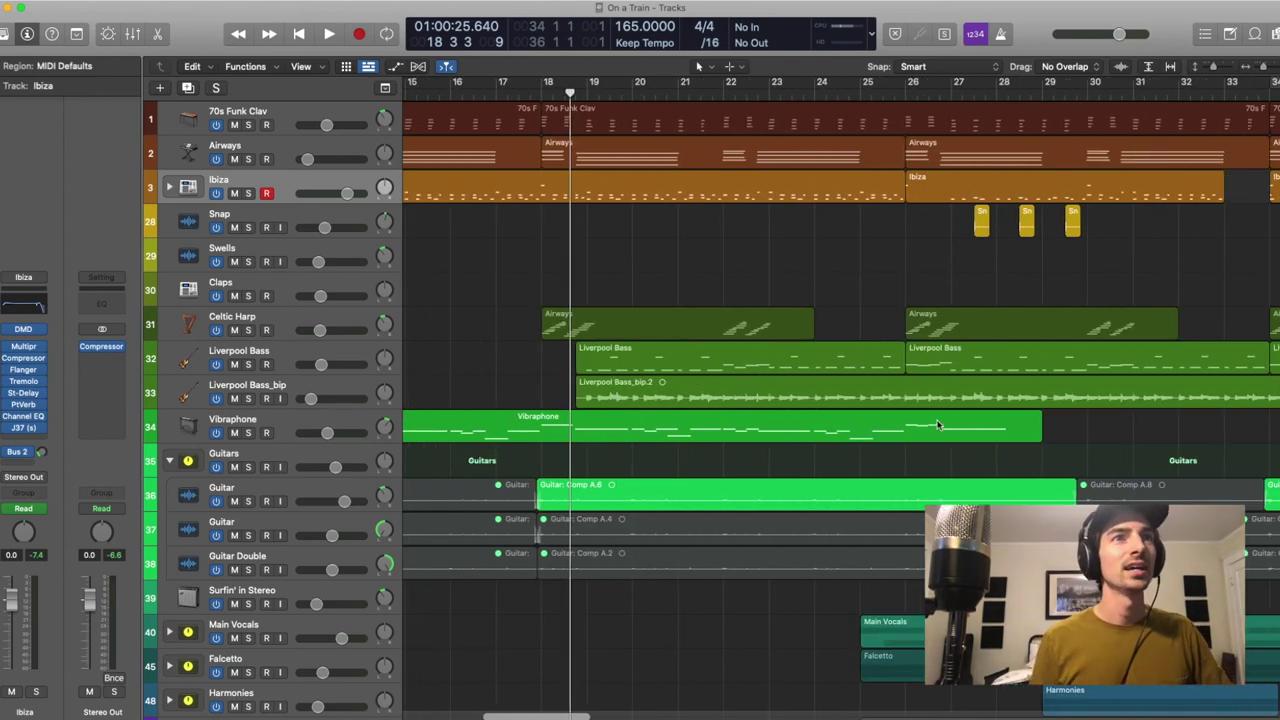
scroll(262, 364, "right", 1)
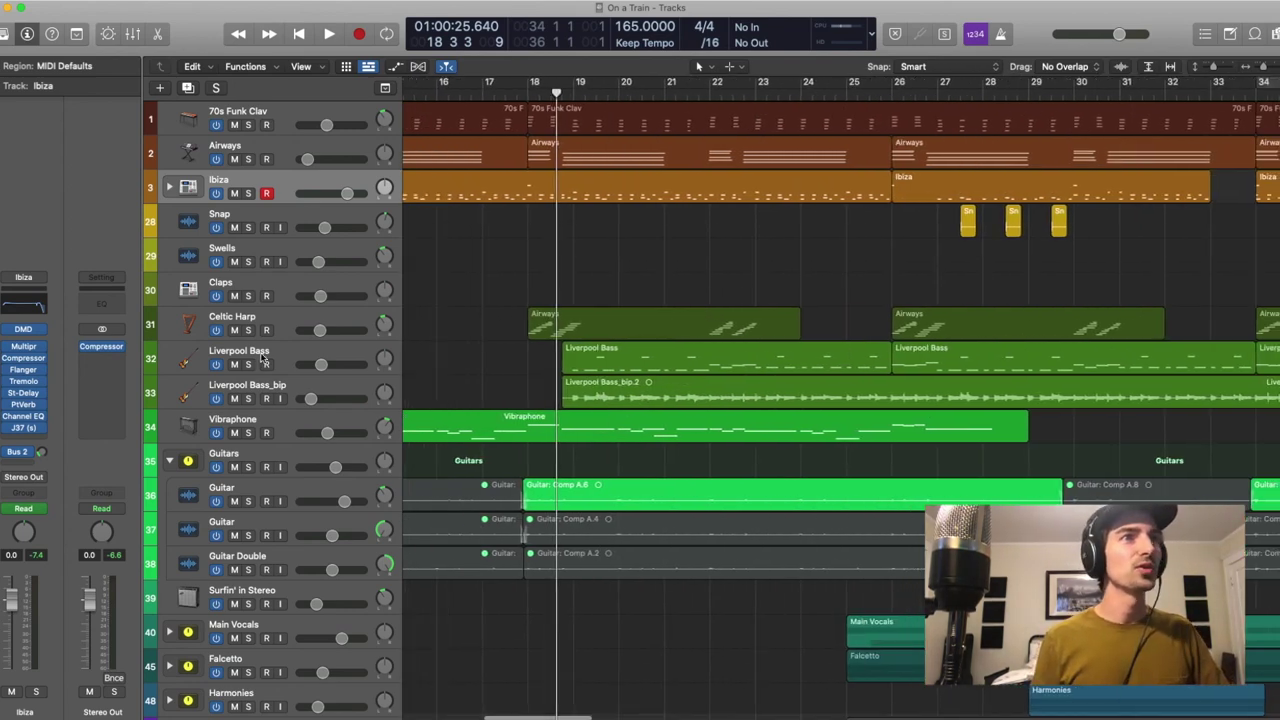
Select and solo Liverpool Bass, then add 70s Funk Clav, Airways, Ibiza and Vibraphone to the solo
left_click(262, 358)
left_click(249, 365)
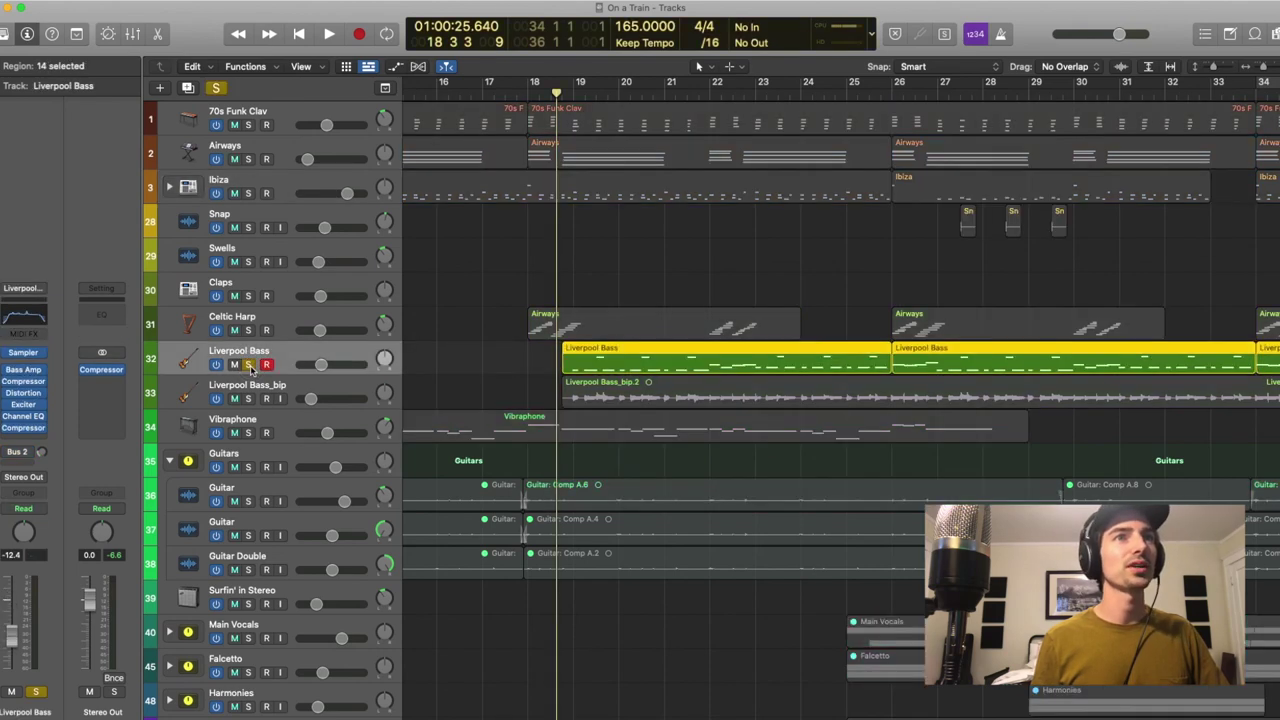
left_click(248, 125)
left_click(248, 159)
left_click(248, 193)
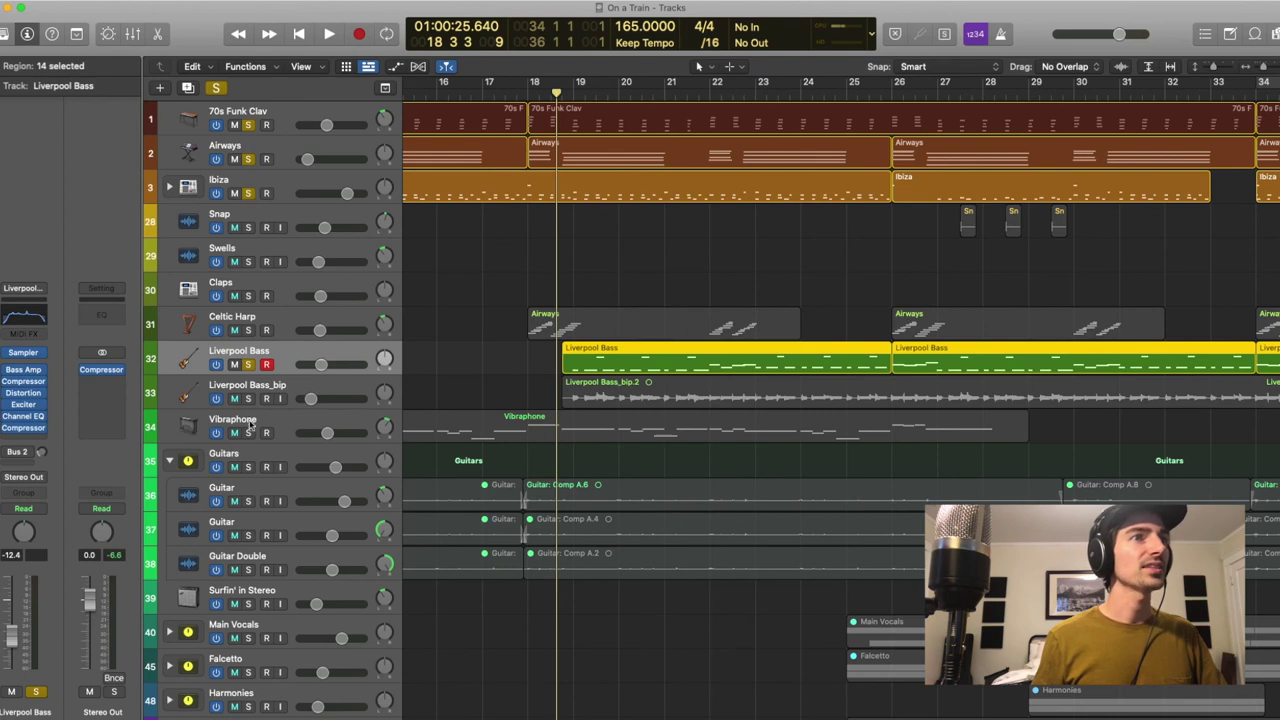
left_click(249, 432)
Play the soloed group from bar 17 and stop near bar 26
left_click(483, 92)
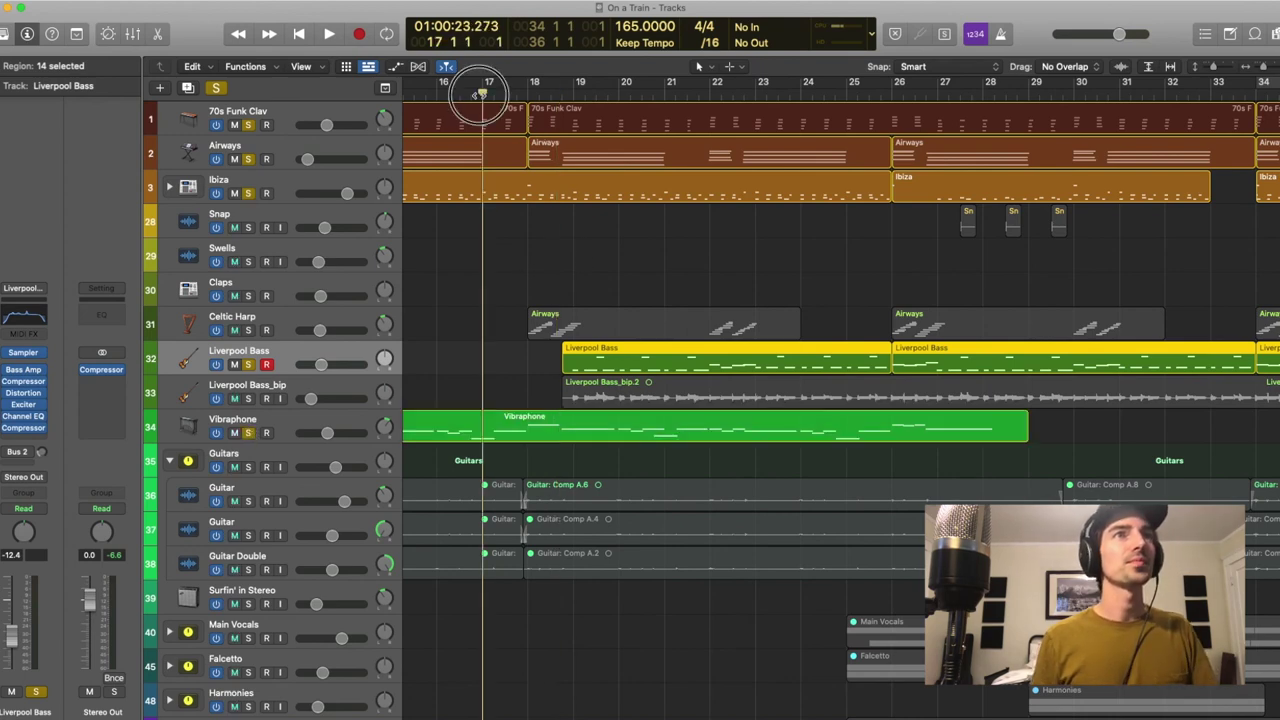
key("space")
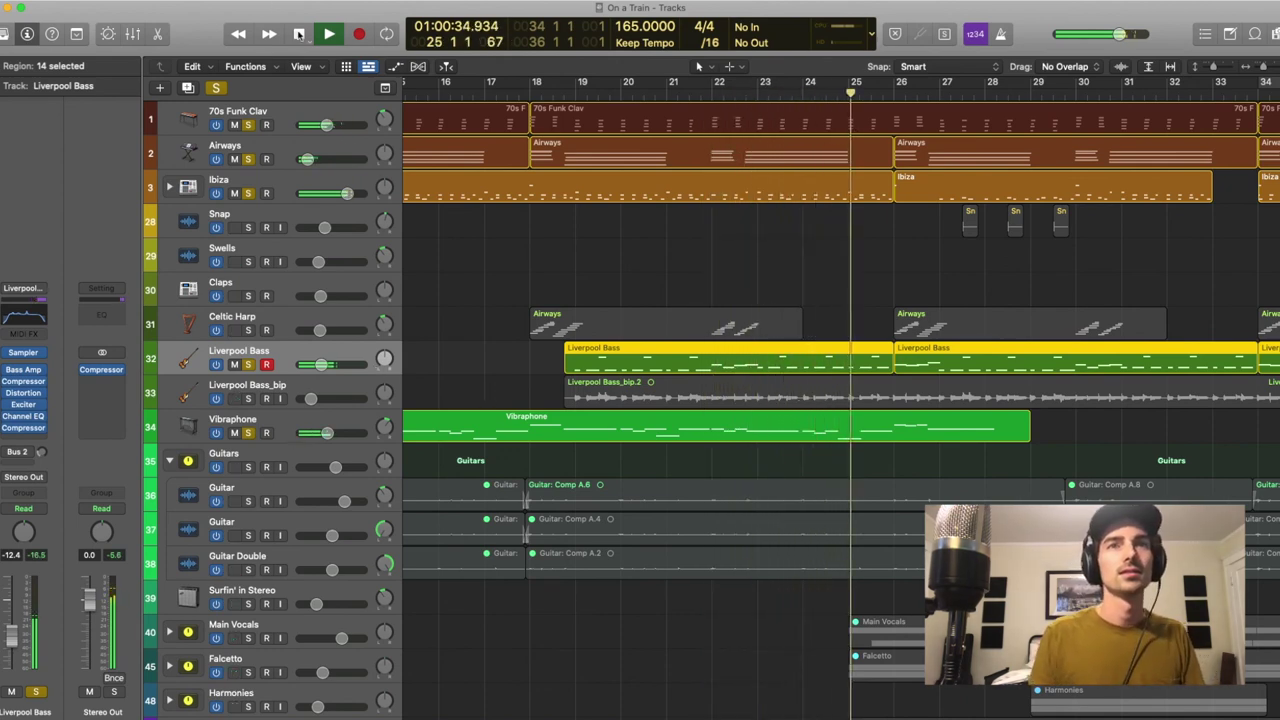
left_click(298, 34)
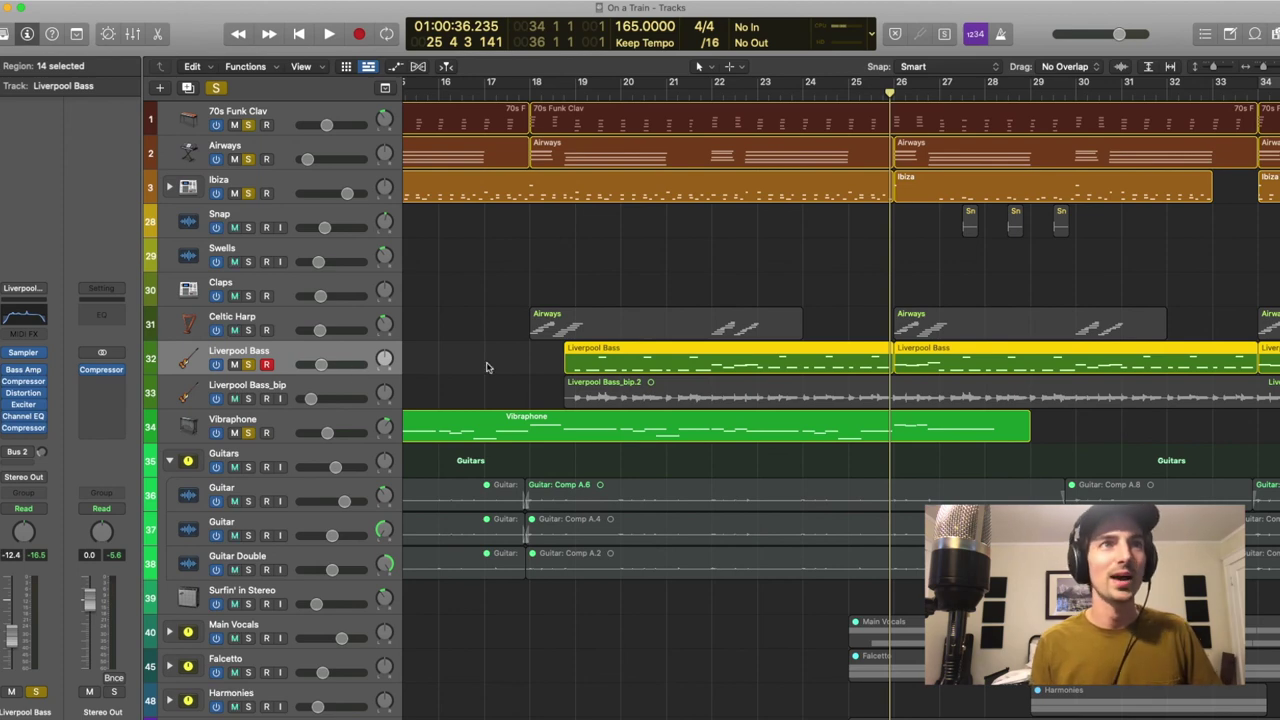
Unsolo Ibiza, Airways, 70s Funk Clav and Vibraphone, leaving Liverpool Bass soloed
left_click(248, 193)
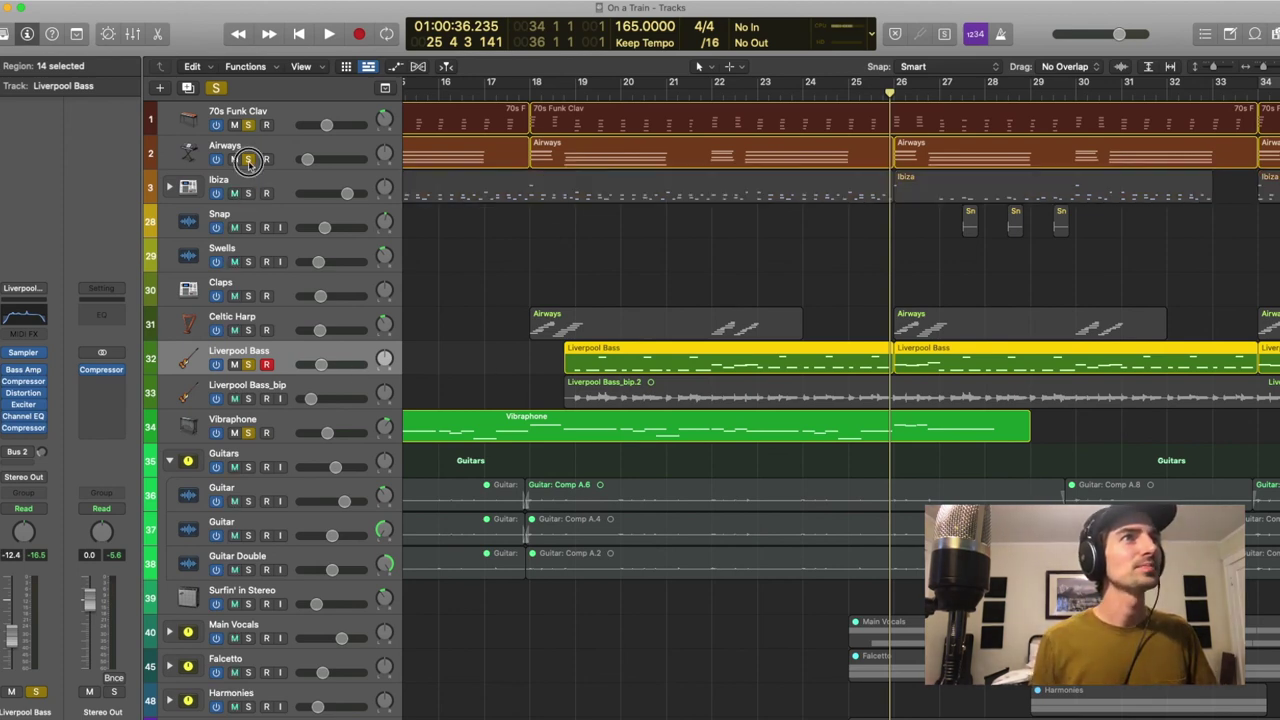
left_click(248, 159)
left_click(248, 125)
left_click(248, 433)
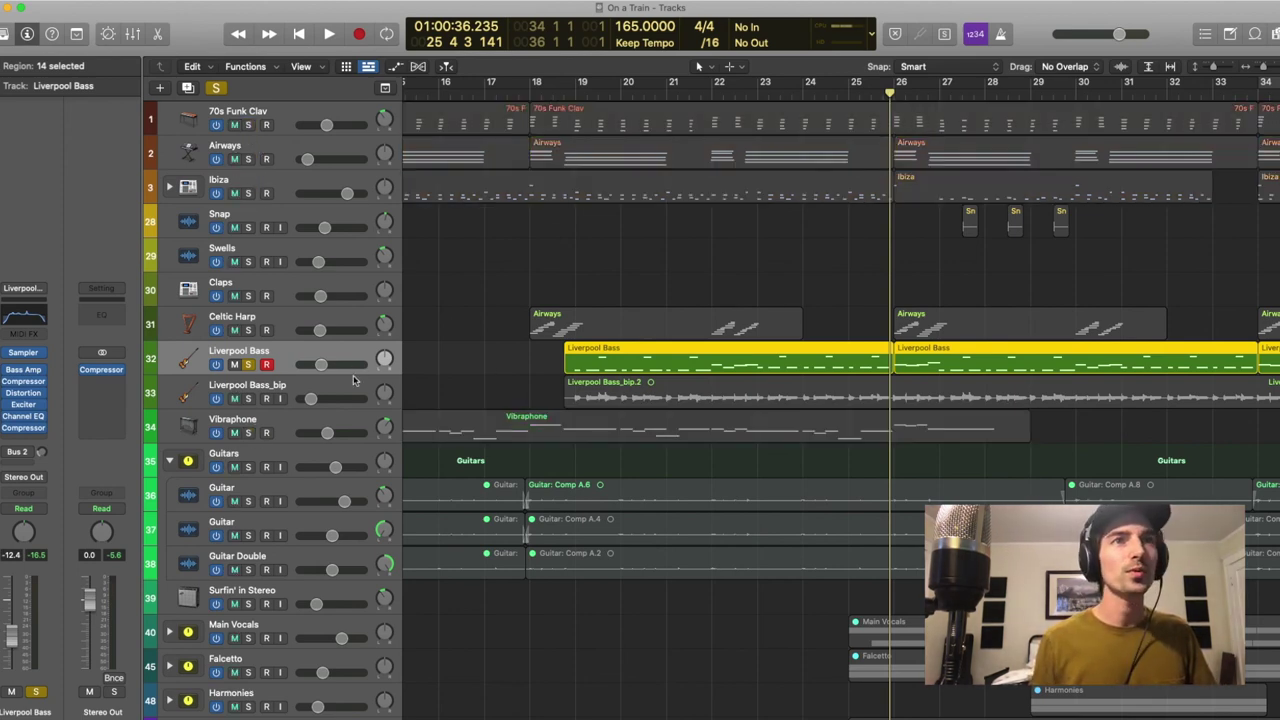
Play the bass from bar 18 and add Ibiza to the solo during playback
left_click(564, 95)
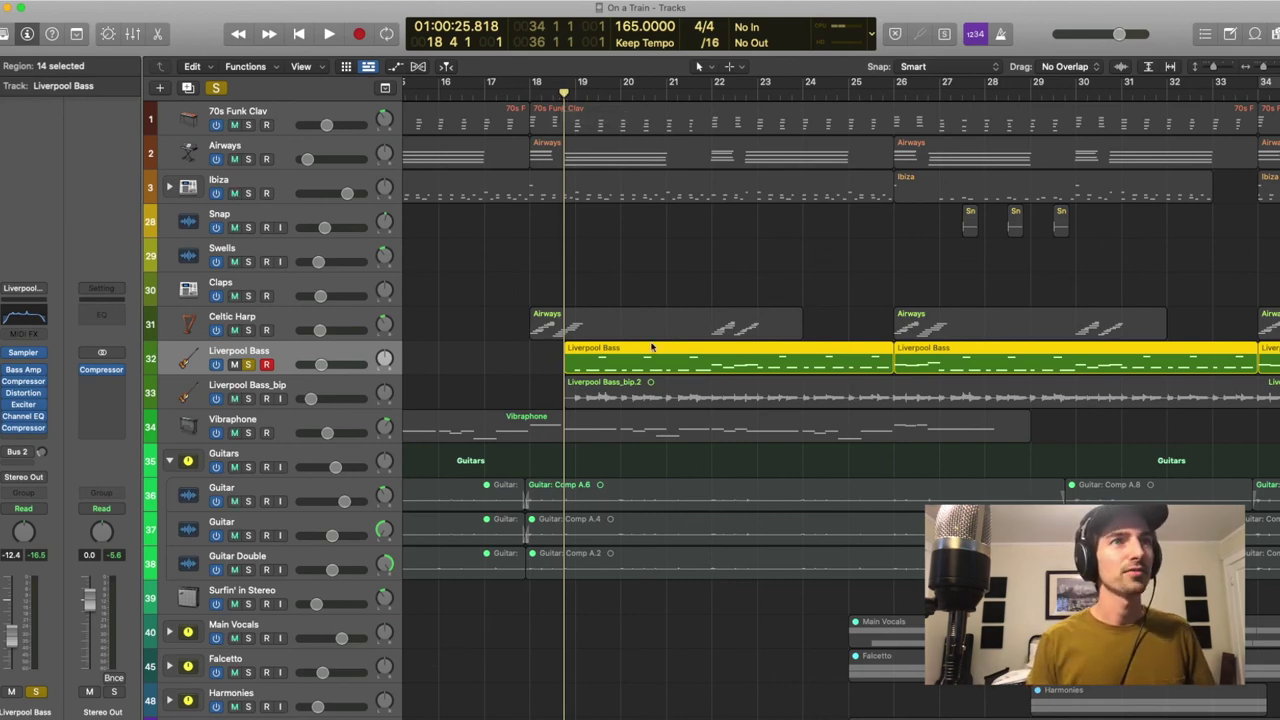
key("space")
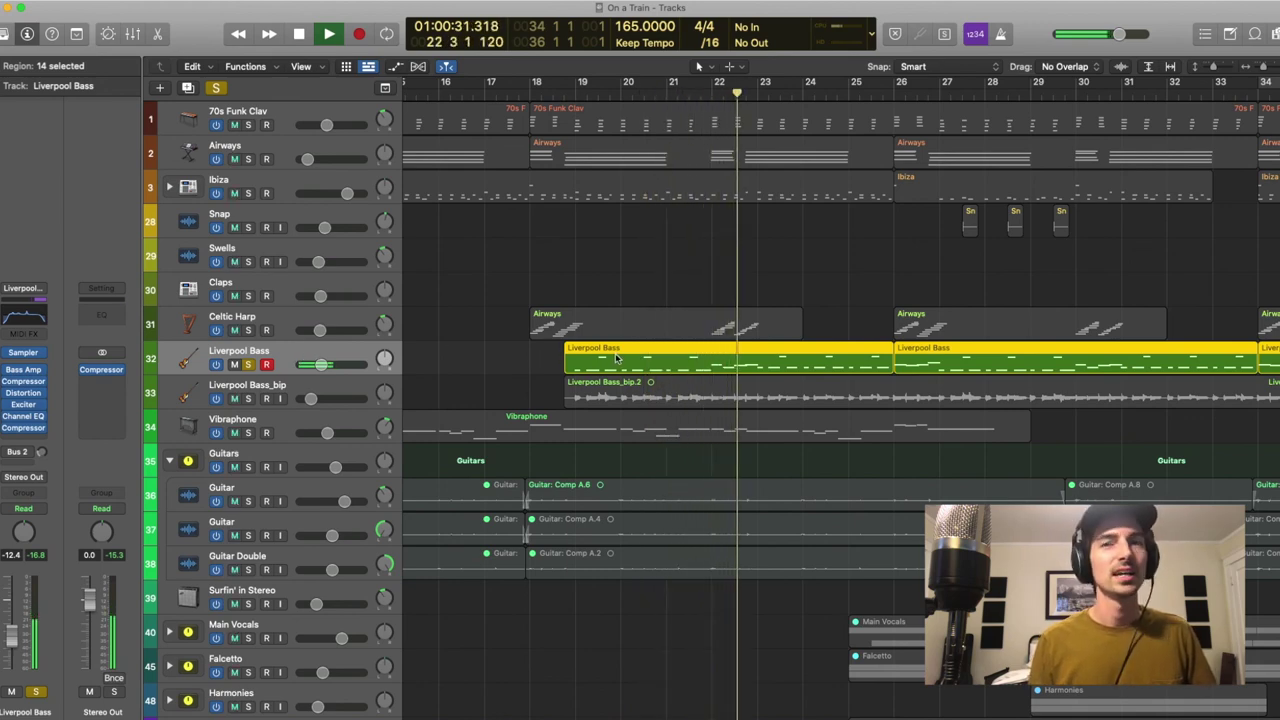
left_click(249, 194)
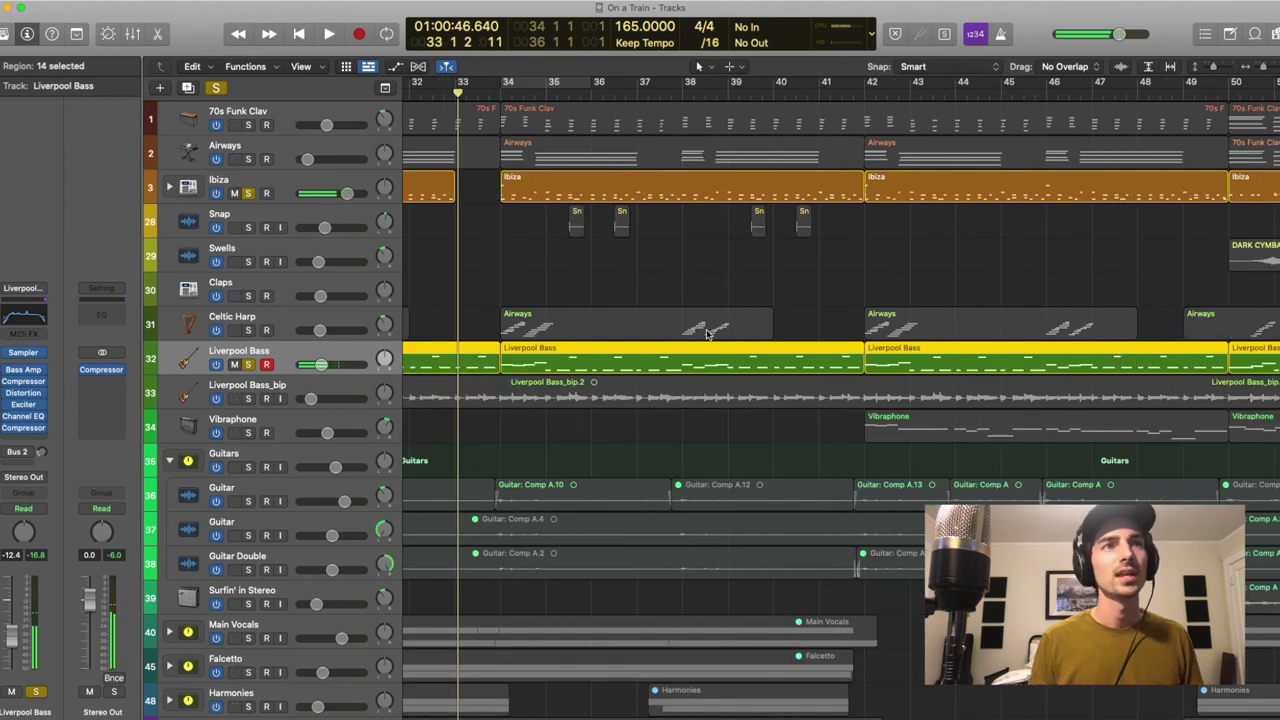
scroll(707, 333, "left", 10)
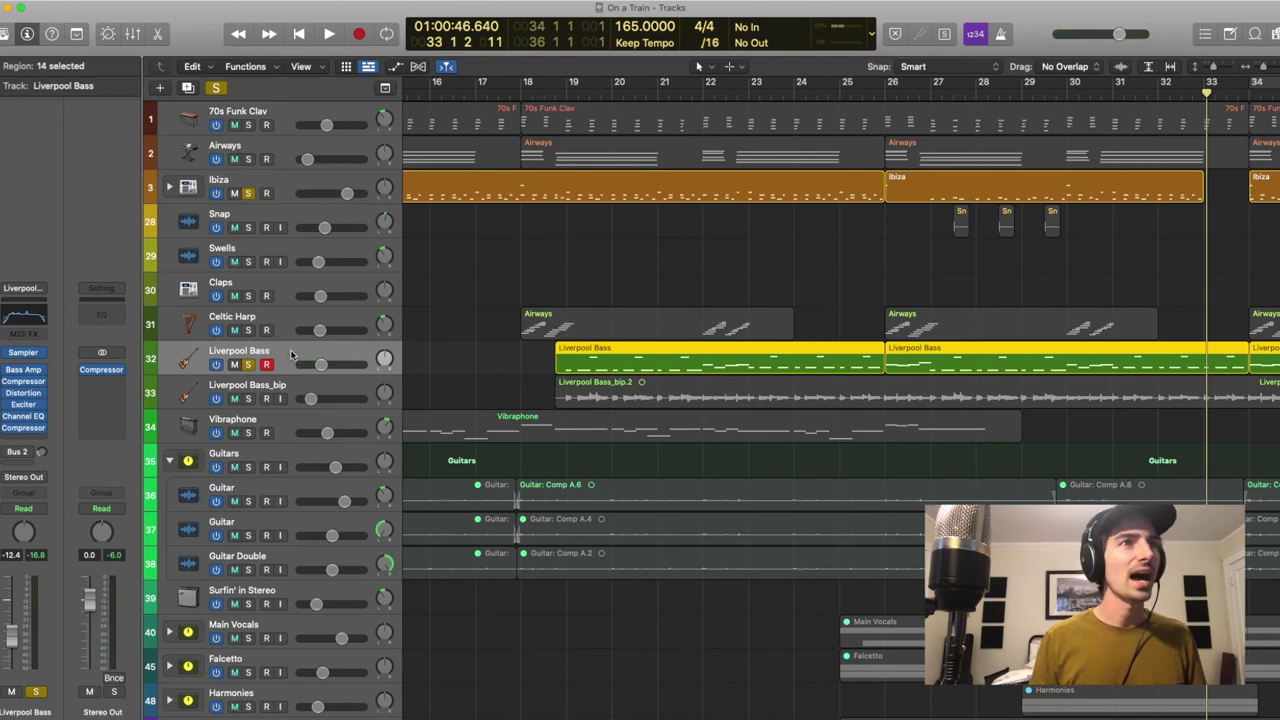
Open the Liverpool Bass sidechain compressor (Bus 12) and position its window over the tracks
scroll(540, 351, "left", 2)
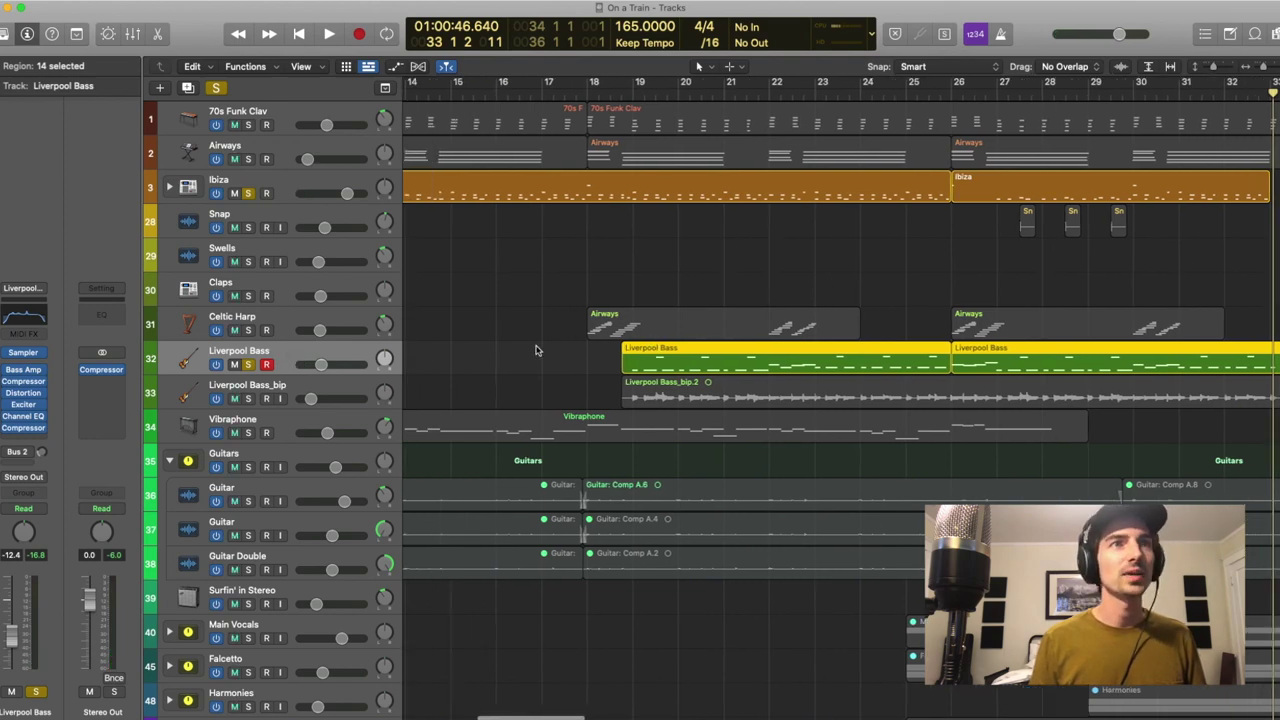
left_click(22, 429)
left_click_drag(701, 176, 789, 145)
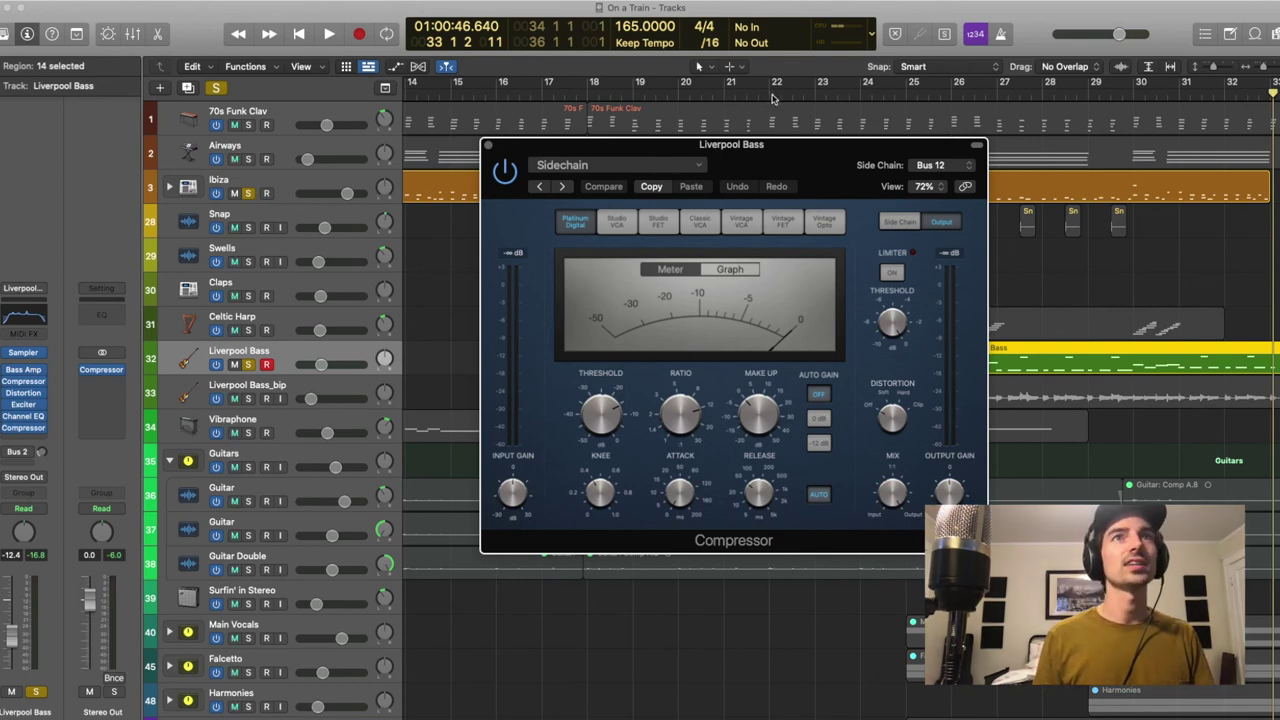
Audition the soloed Ibiza and bass from bar 22, then close the compressor and stop
left_click(806, 97)
key("space")
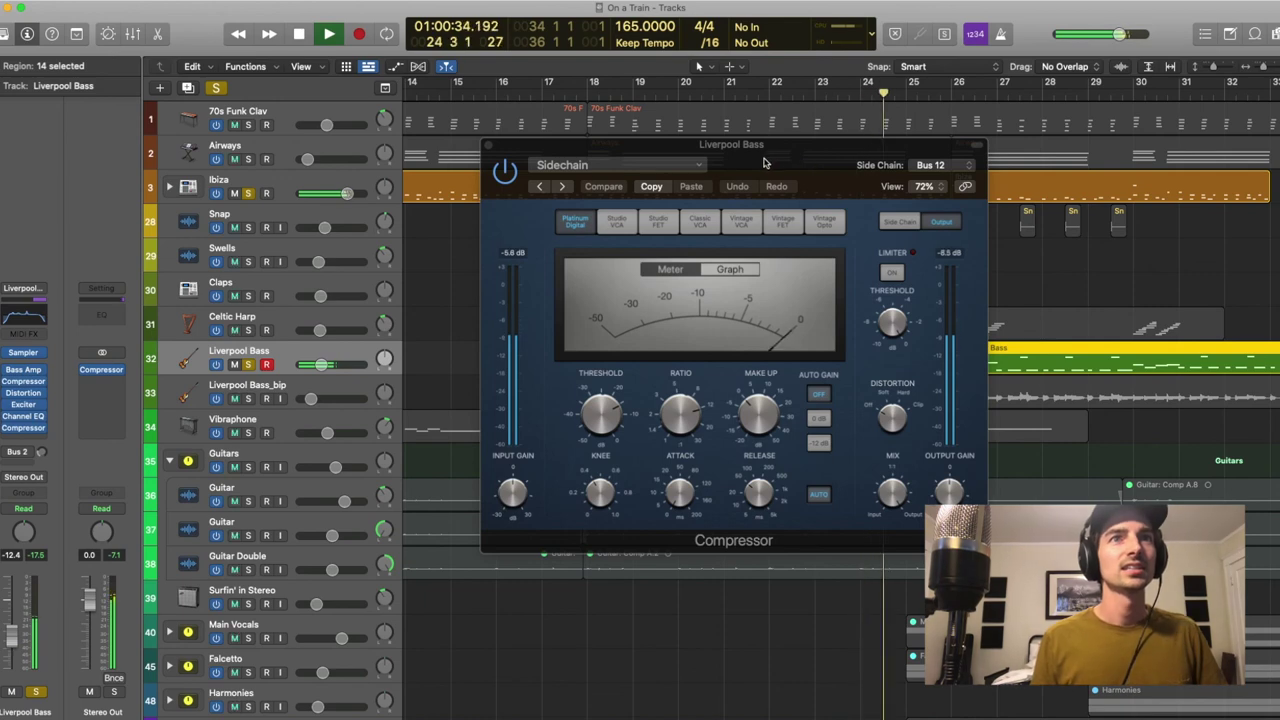
left_click(489, 146)
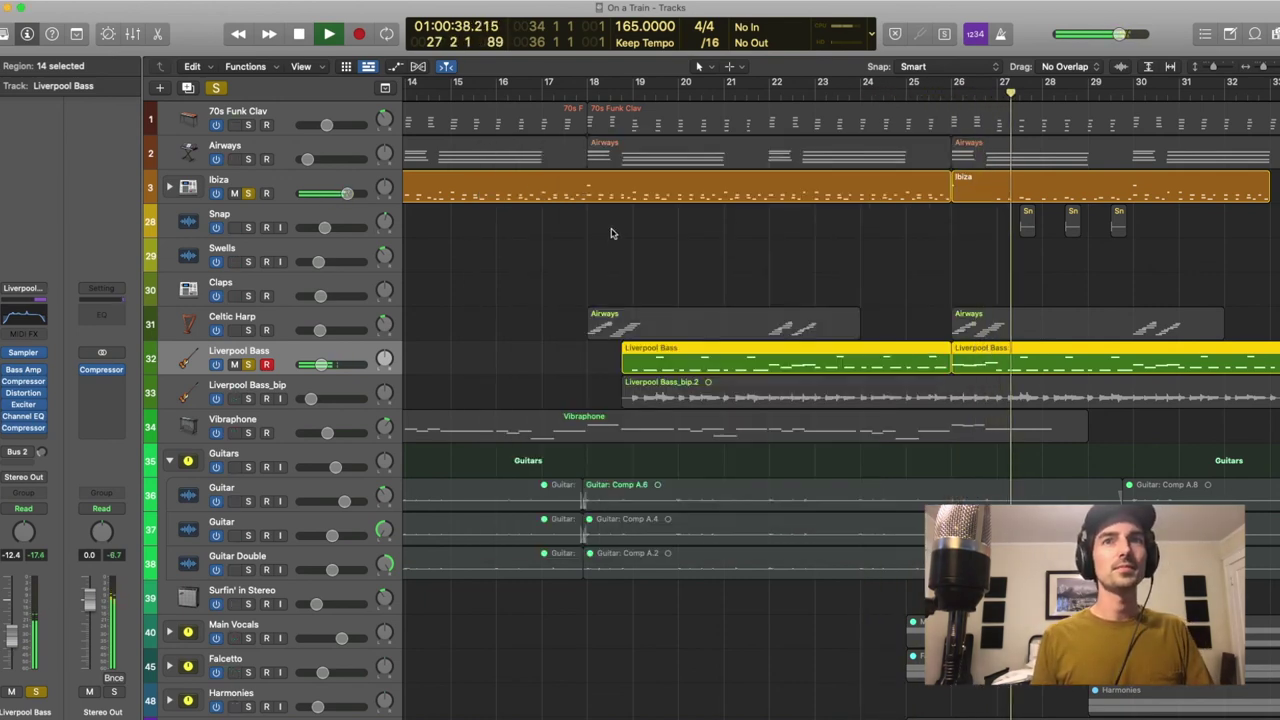
key("space")
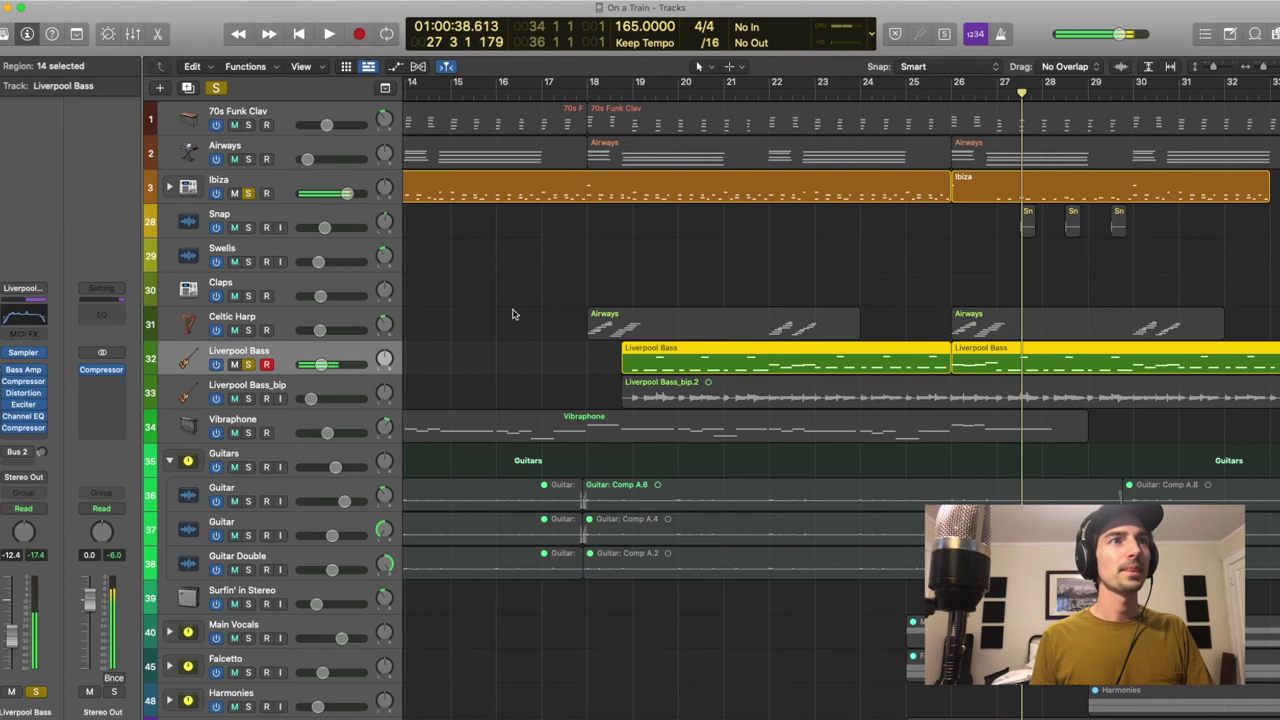
Solo the Liverpool Bass_bip track and unsolo the Liverpool Bass track
left_click(249, 399)
left_click(249, 399)
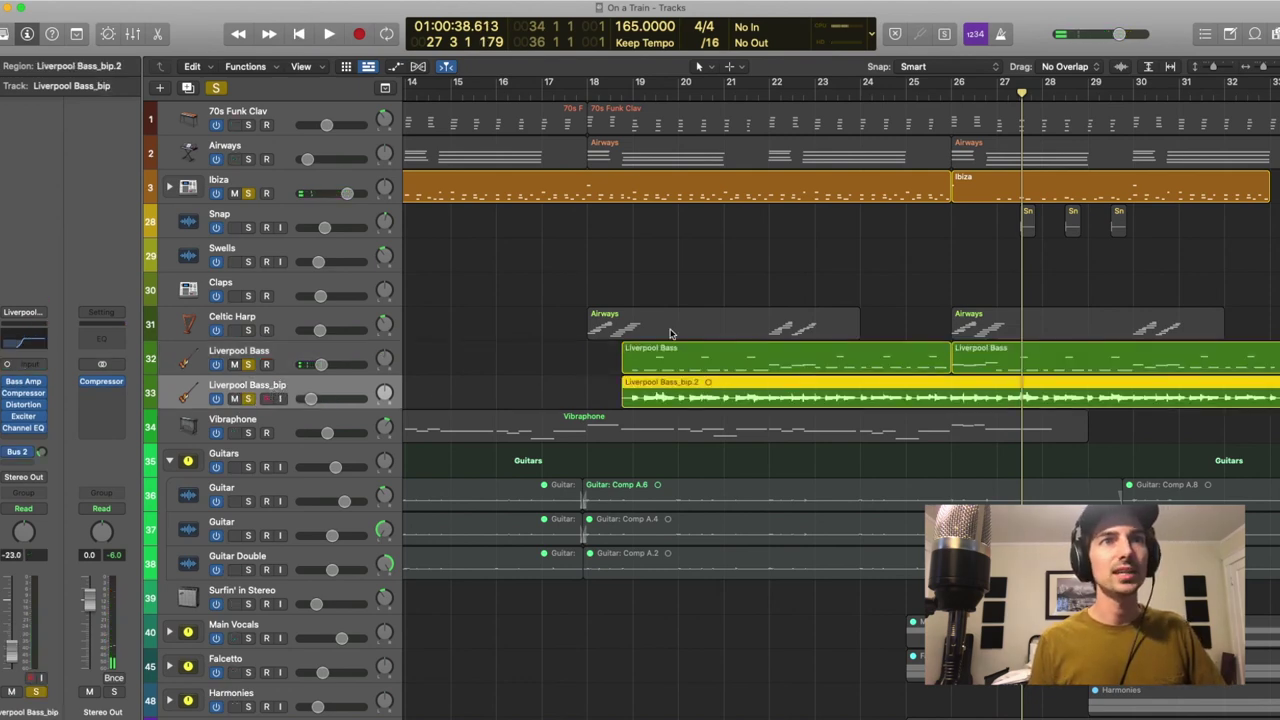
left_click(248, 364)
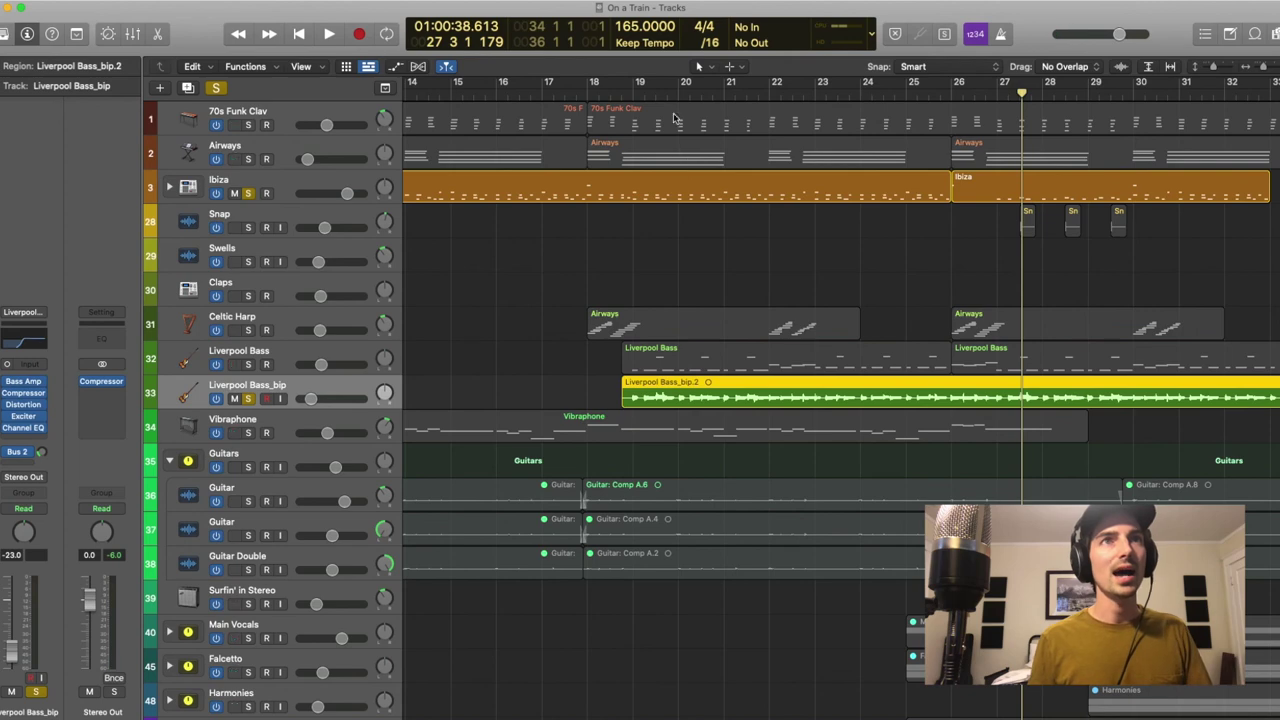
Play the soloed bip bass from bar 19, stopping near bar 25
left_click_drag(678, 95, 632, 95)
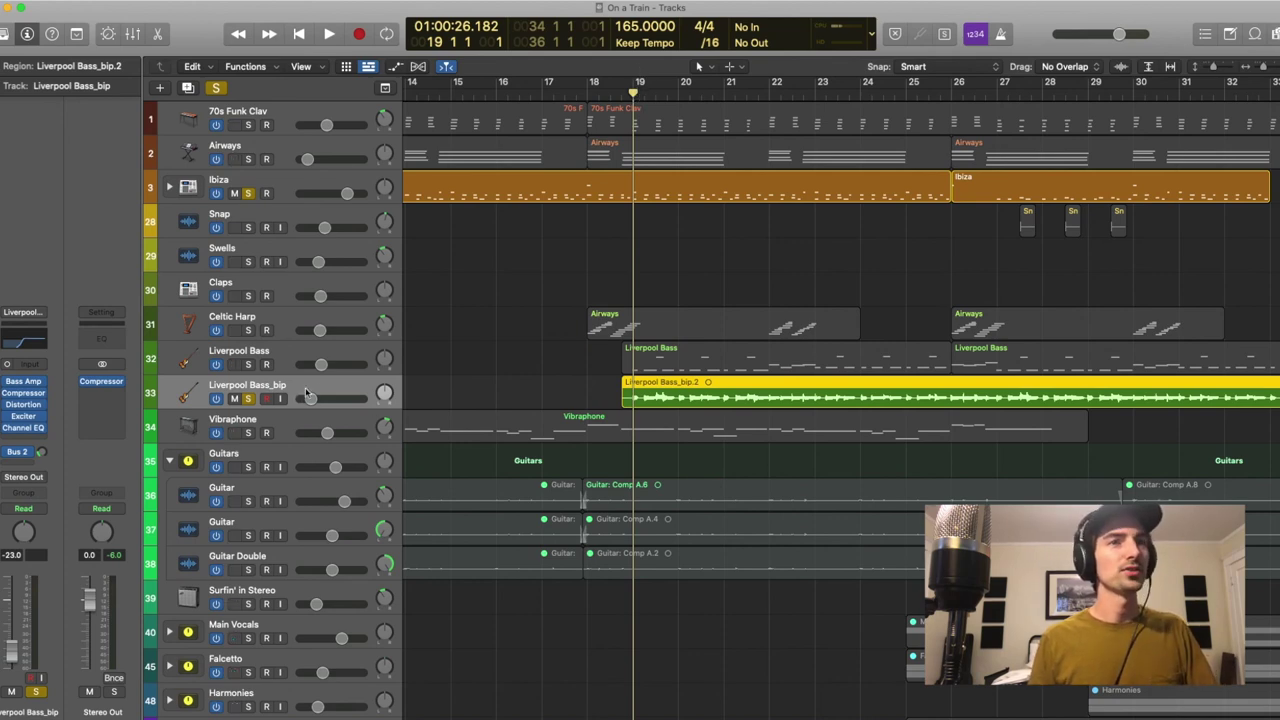
key("space")
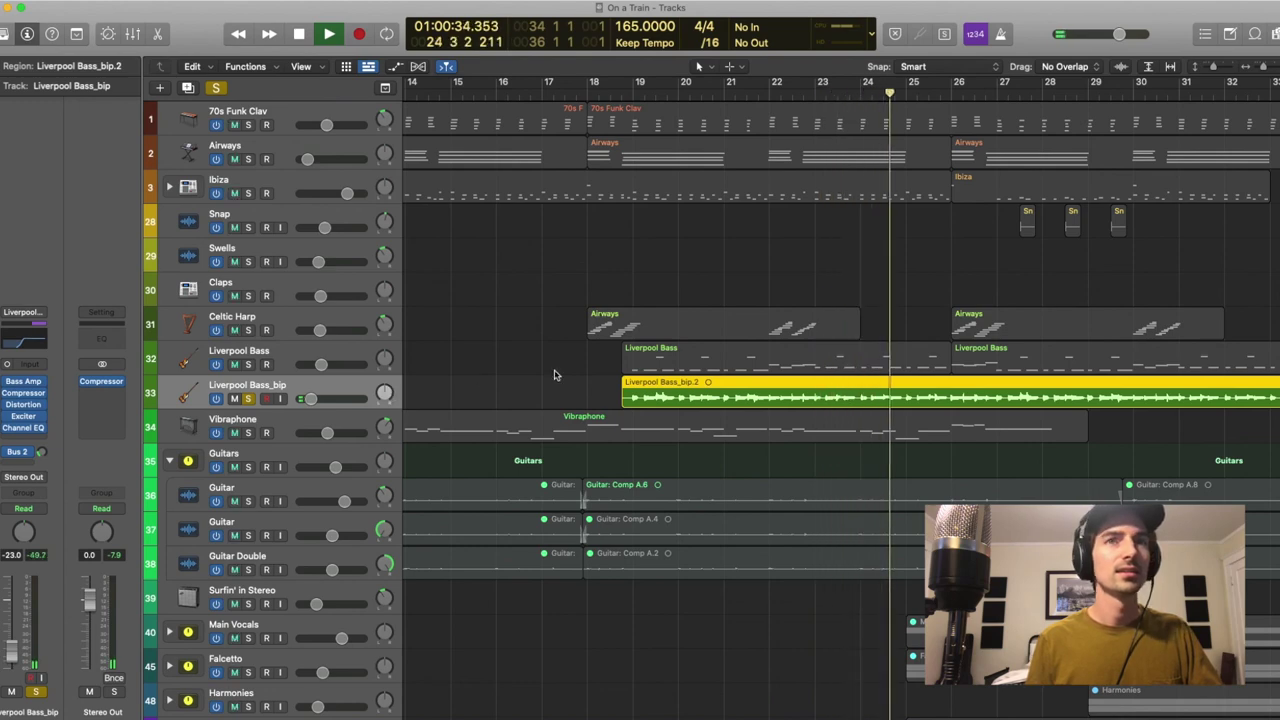
key("space")
left_click(30, 381)
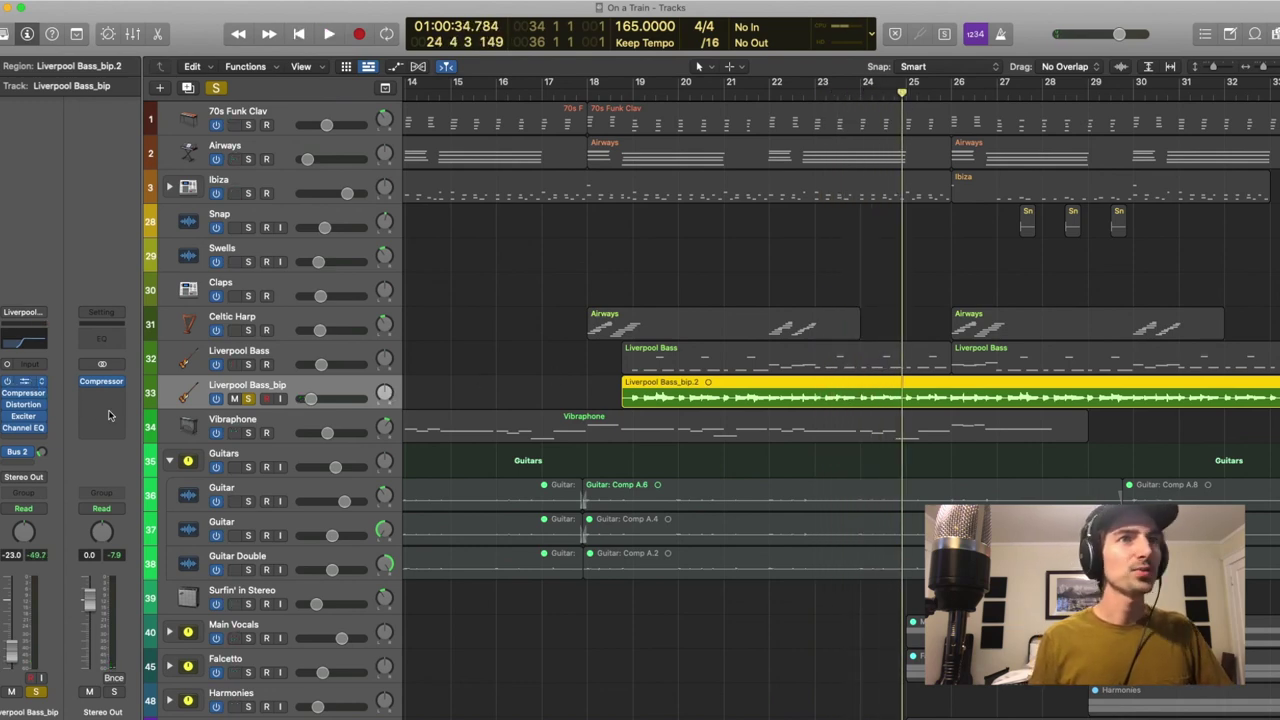
left_click(399, 178)
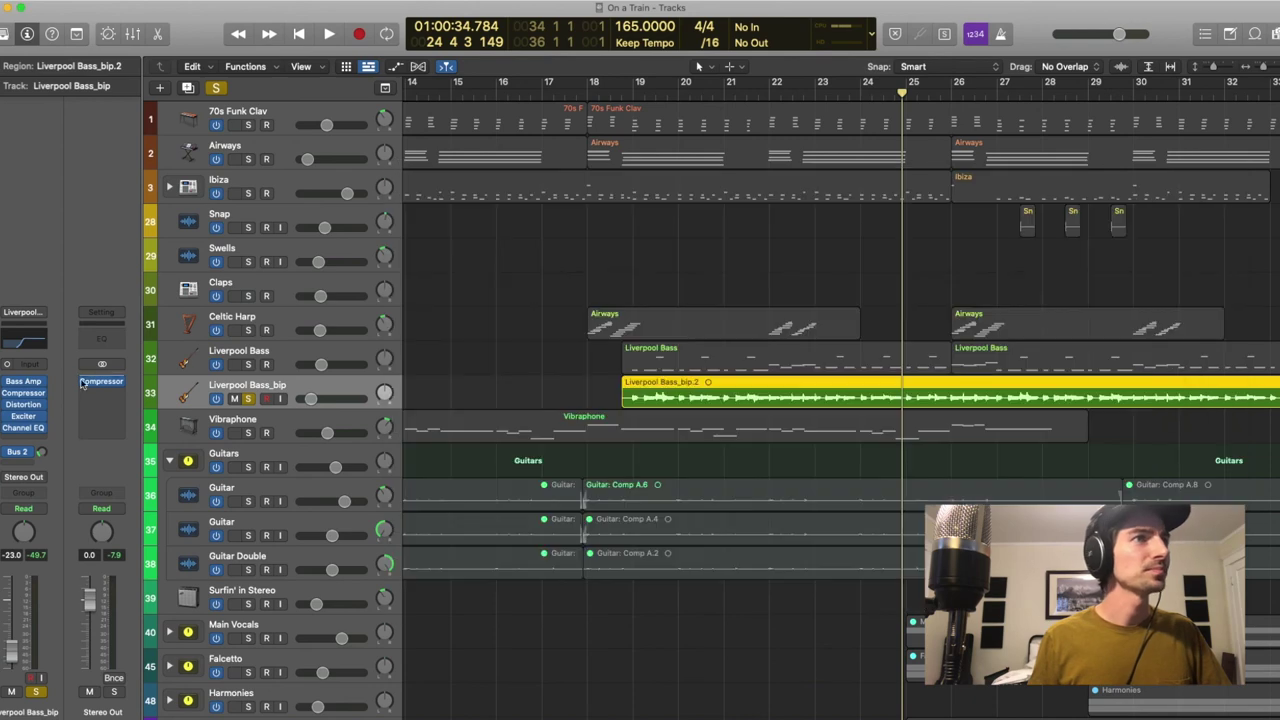
left_click(26, 404)
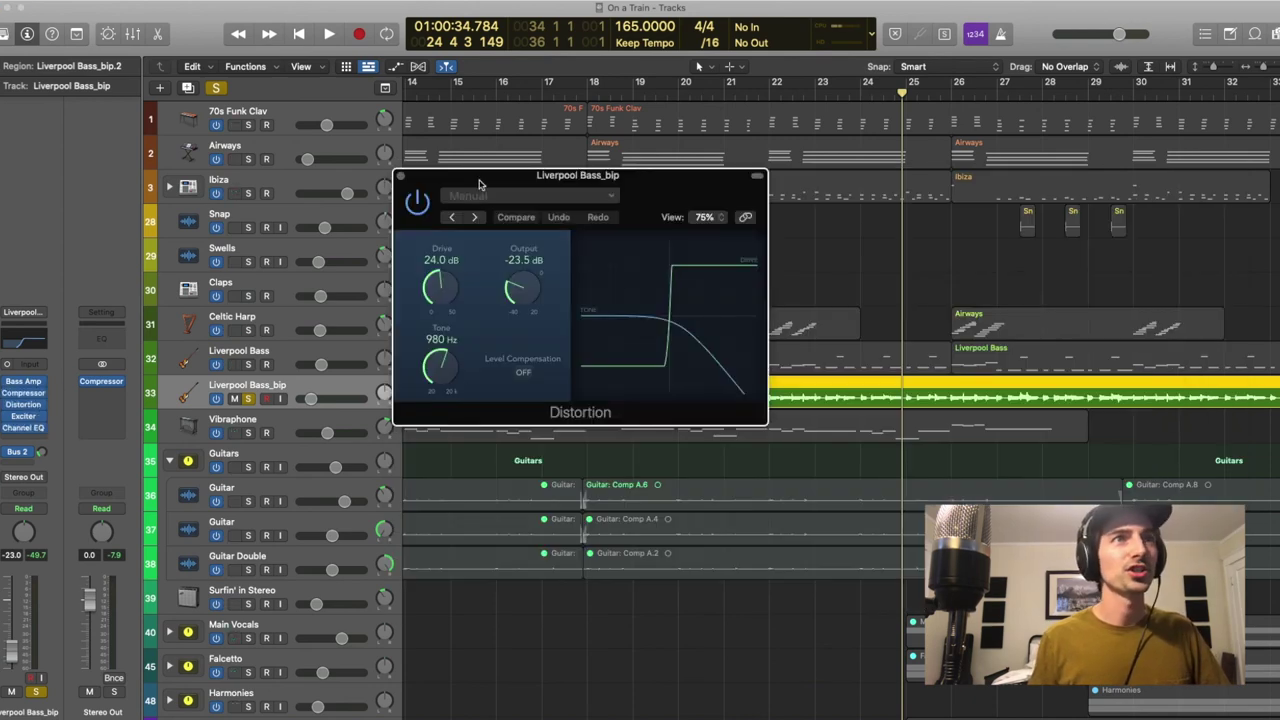
left_click(400, 177)
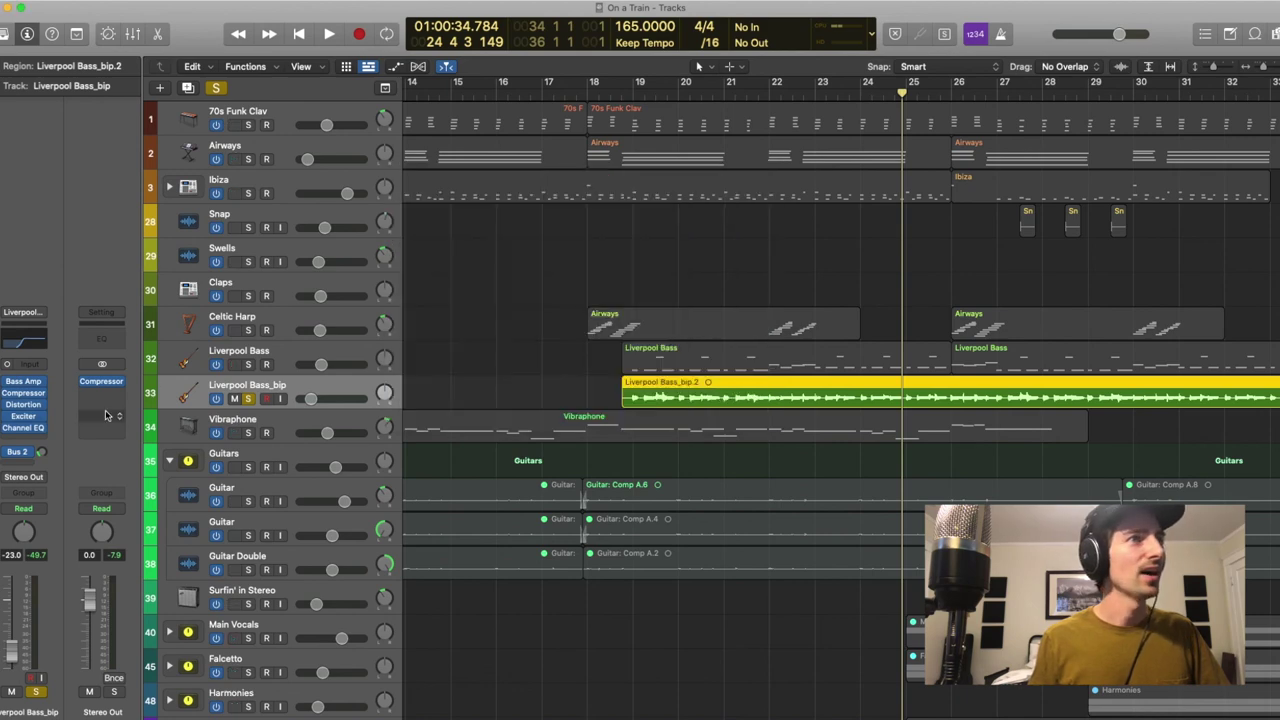
left_click(26, 433)
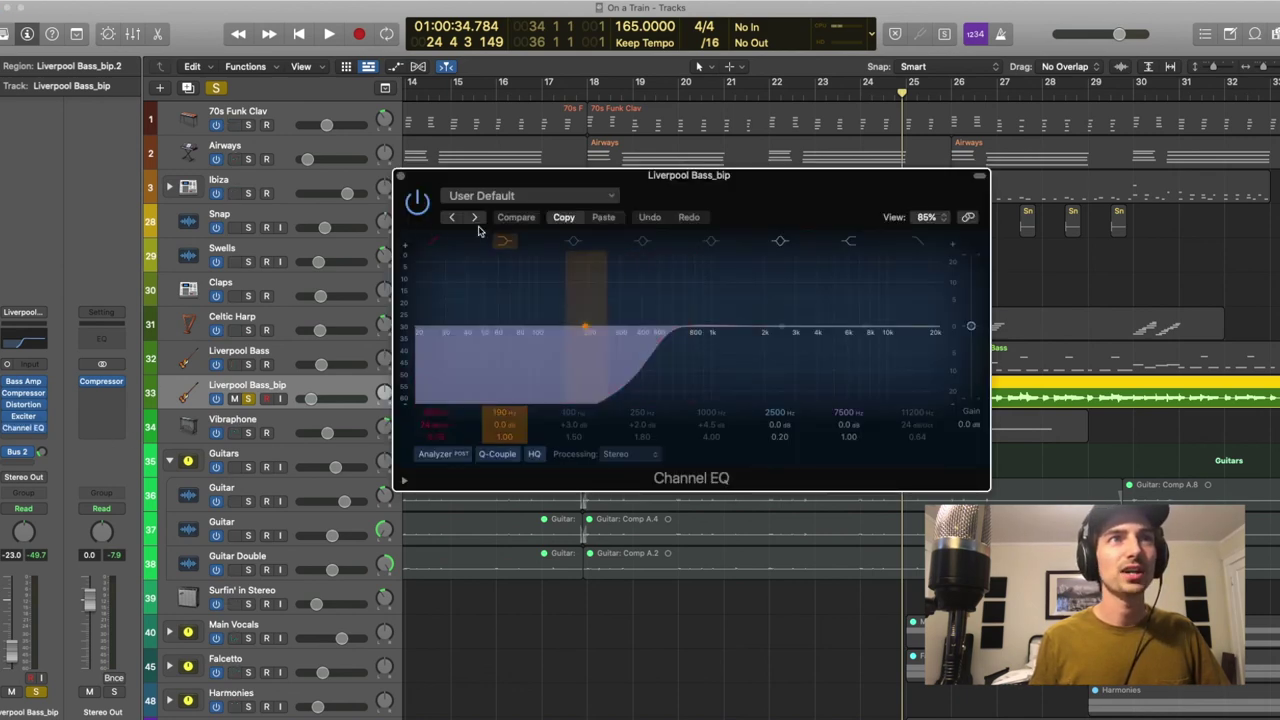
left_click(400, 177)
scroll(710, 388, "left", 3)
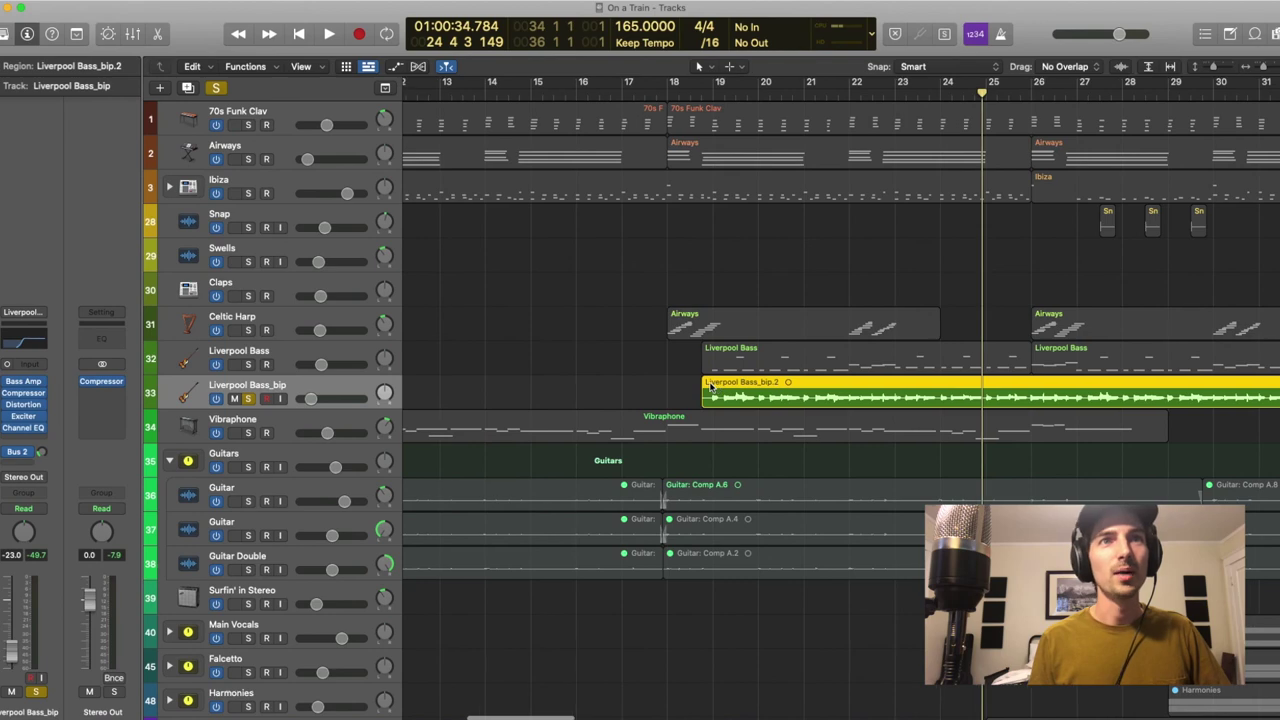
scroll(712, 385, "right", 1)
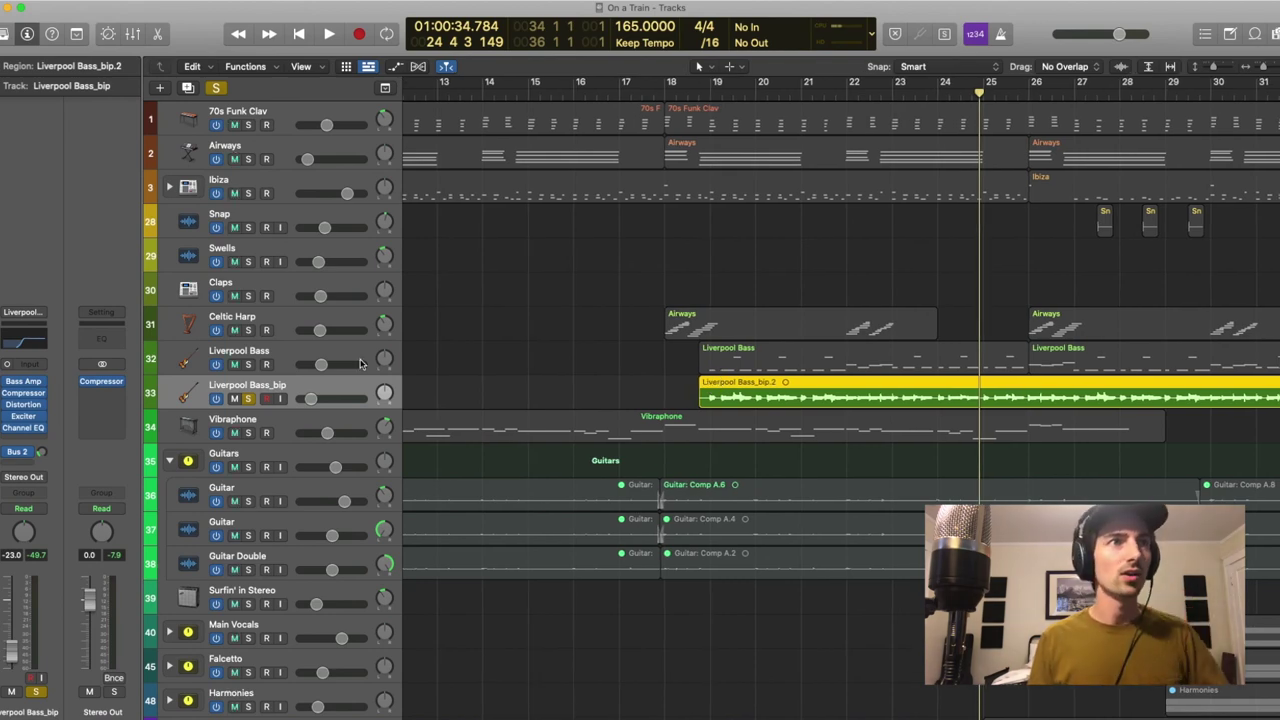
Solo Liverpool Bass alongside Liverpool Bass_bip, play both from bar 19, then unsolo Liverpool Bass
left_click(248, 364)
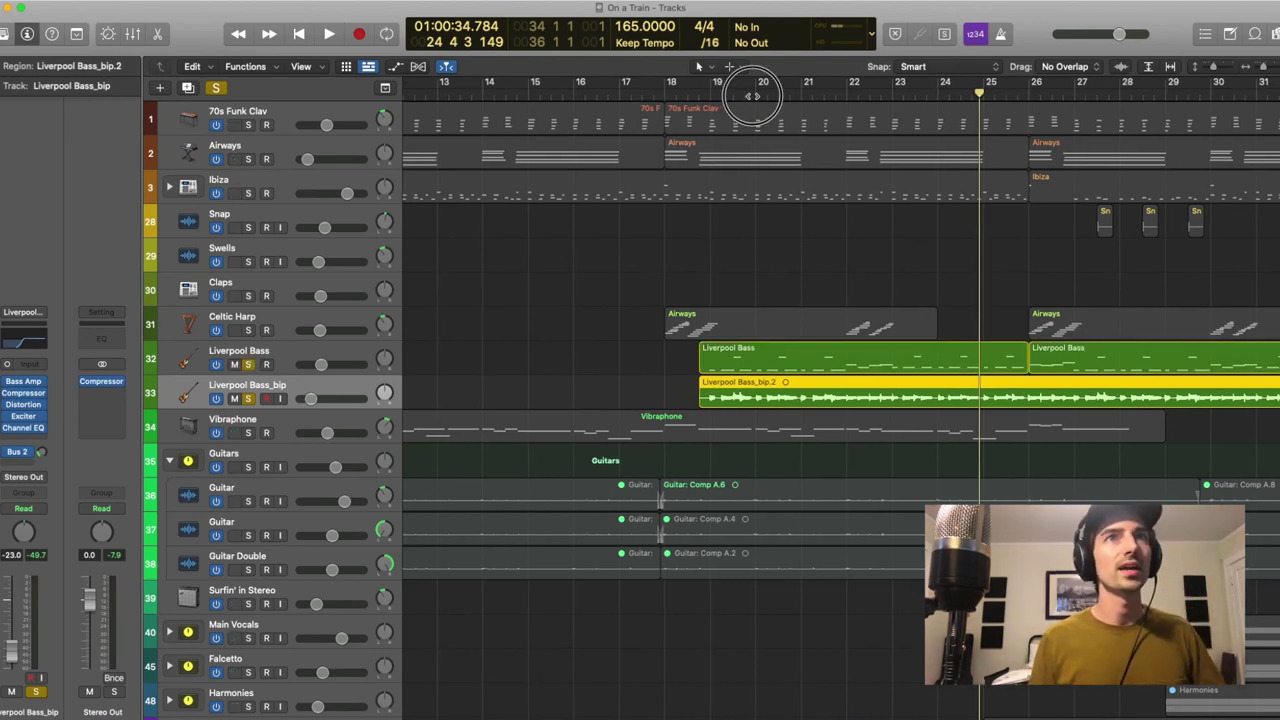
left_click_drag(748, 94, 698, 95)
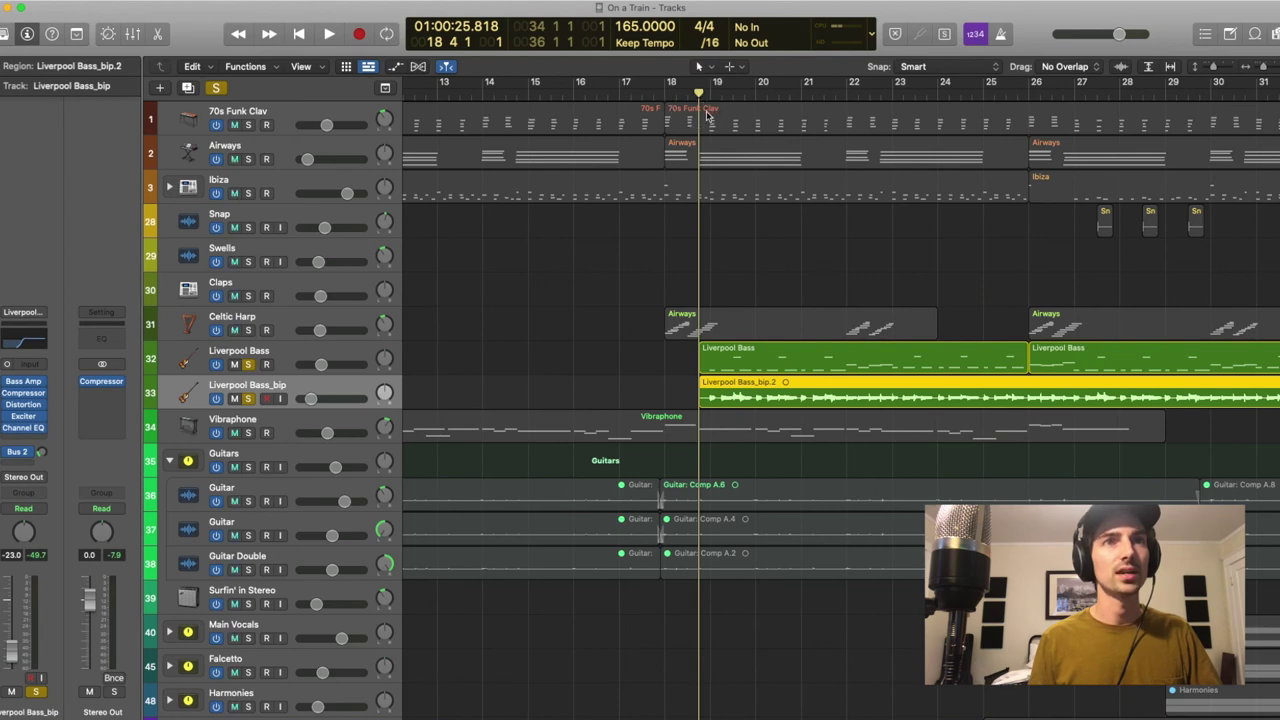
key("space")
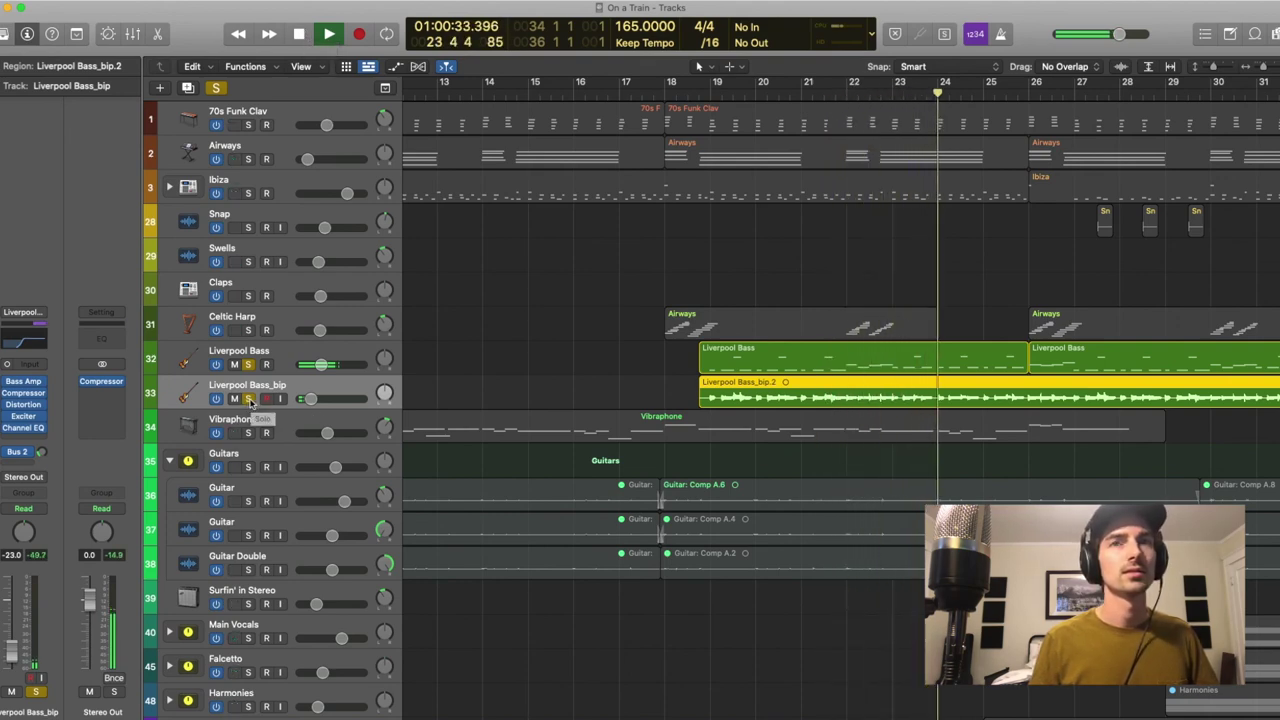
key("space")
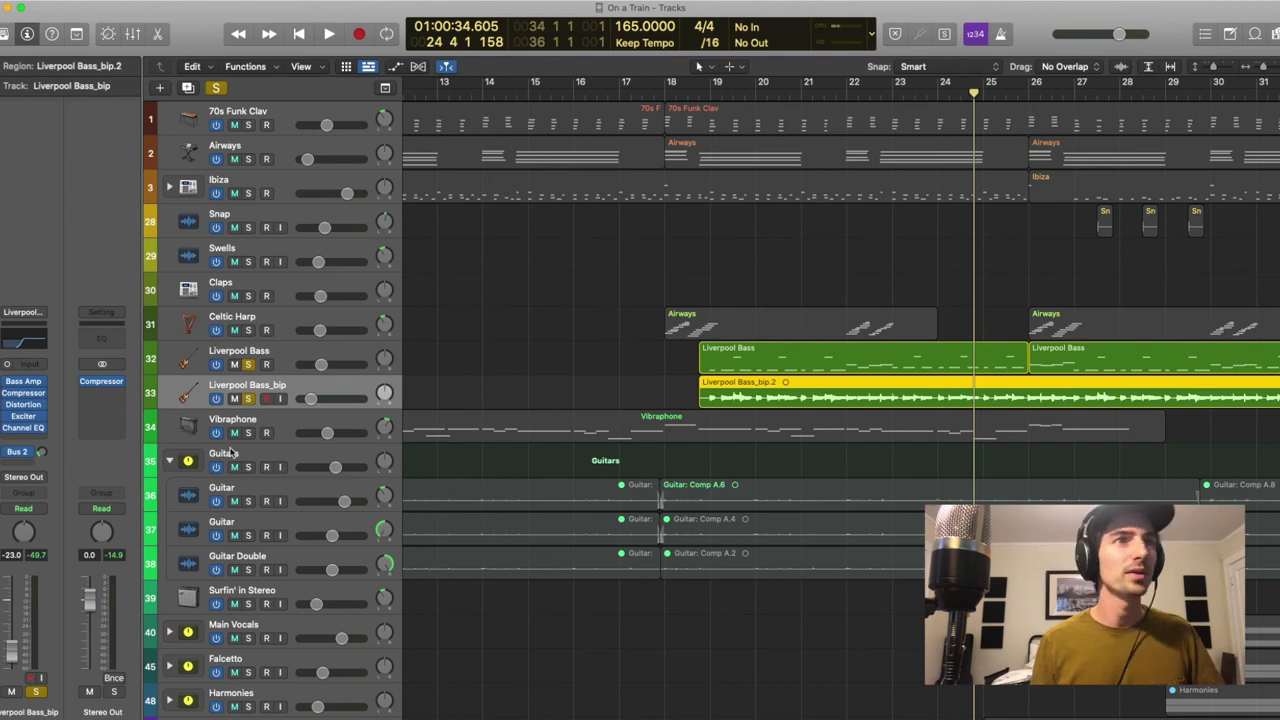
left_click(248, 364)
Unsolo Liverpool Bass_bip and play the full arrangement from bar 17 beat 3 to about bar 25
left_click(248, 398)
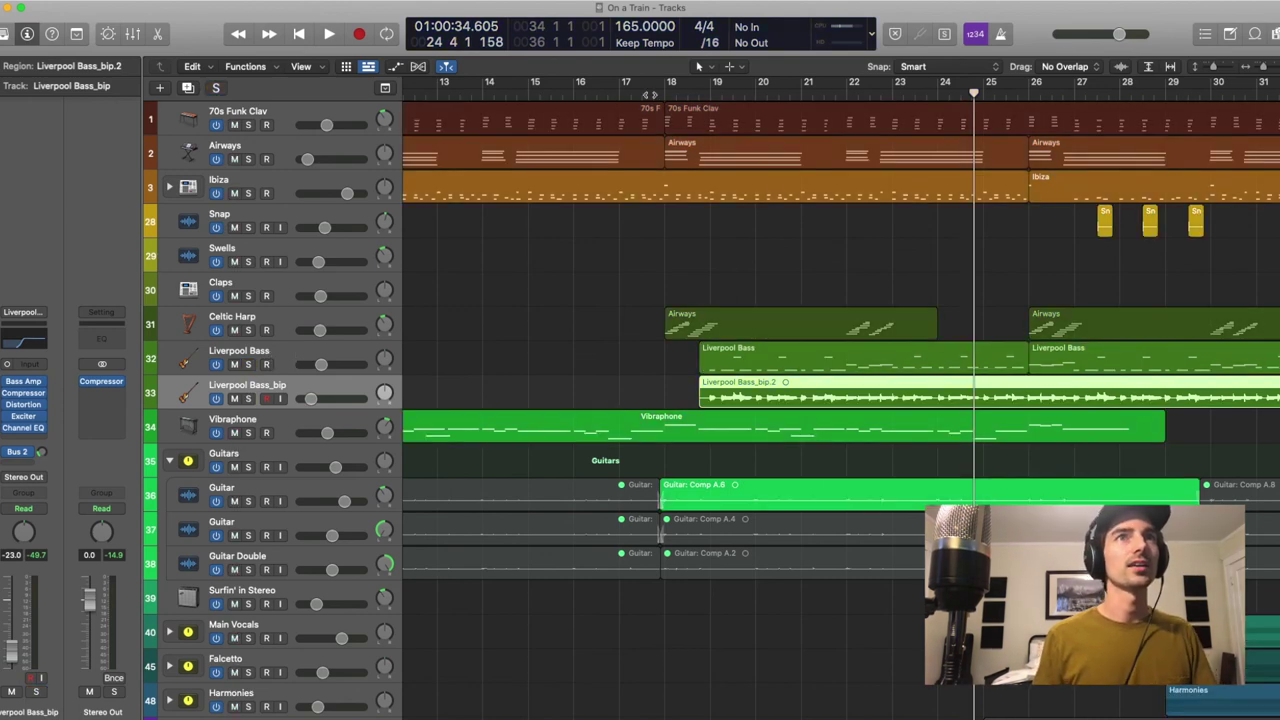
left_click(652, 95)
left_click(676, 98)
left_click(646, 92)
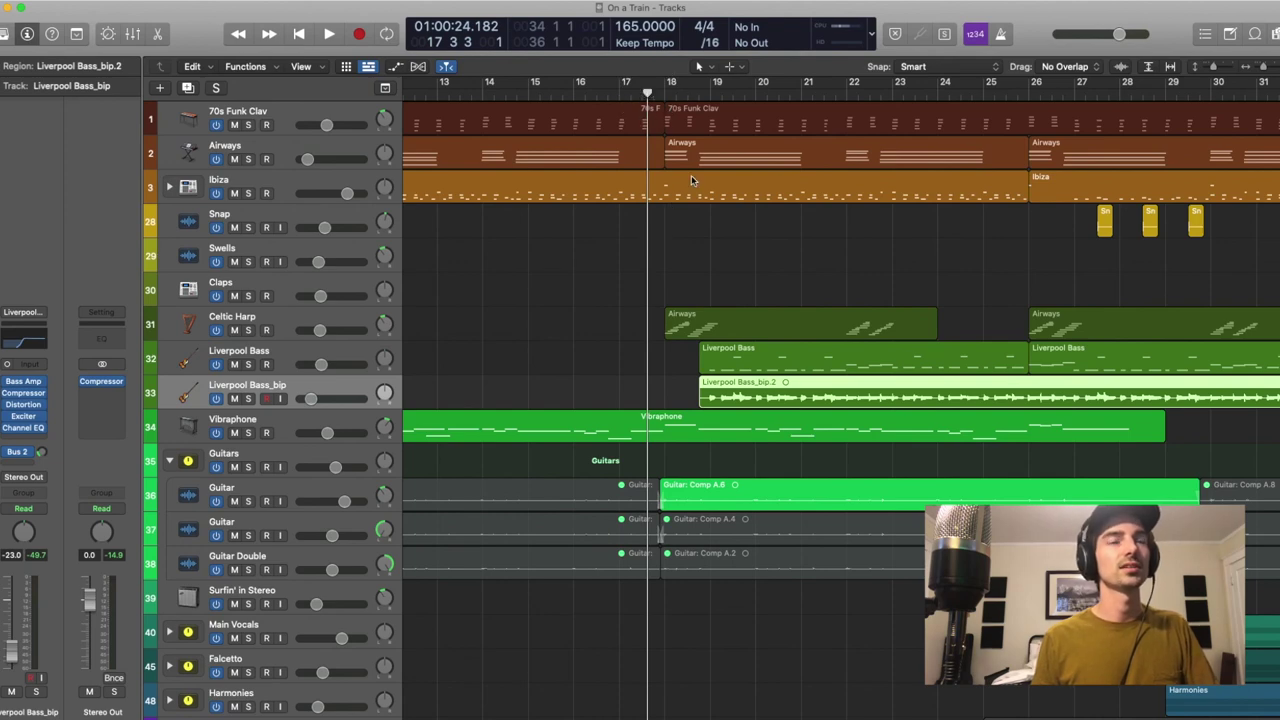
key("space")
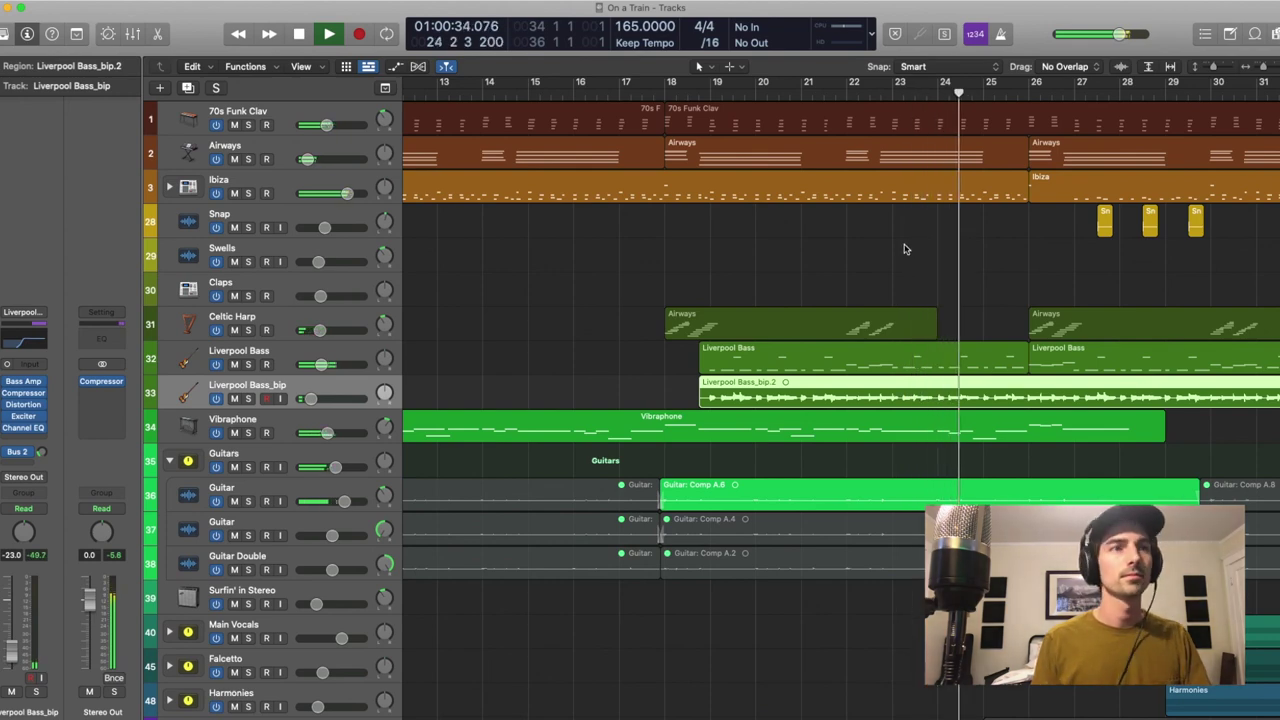
key("space")
Place the playhead just before bar 18
scroll(820, 248, "left", 5)
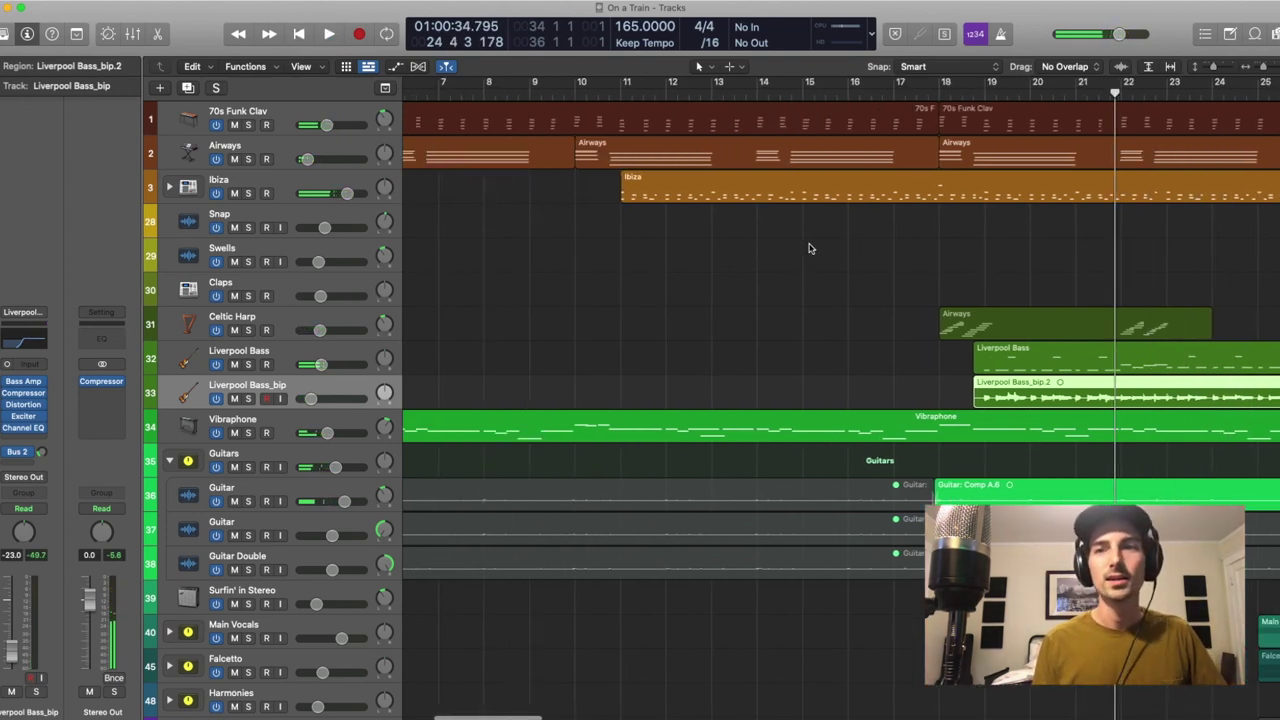
scroll(810, 248, "right", 3)
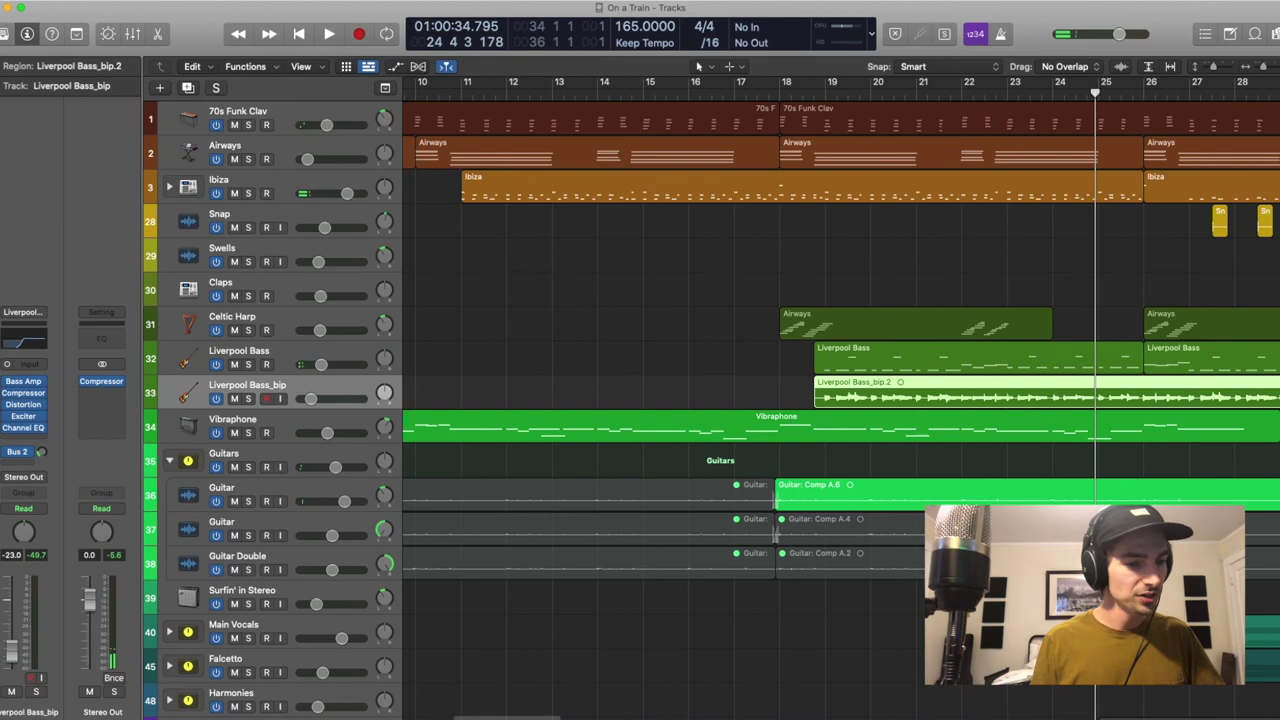
scroll(685, 450, "left", 5)
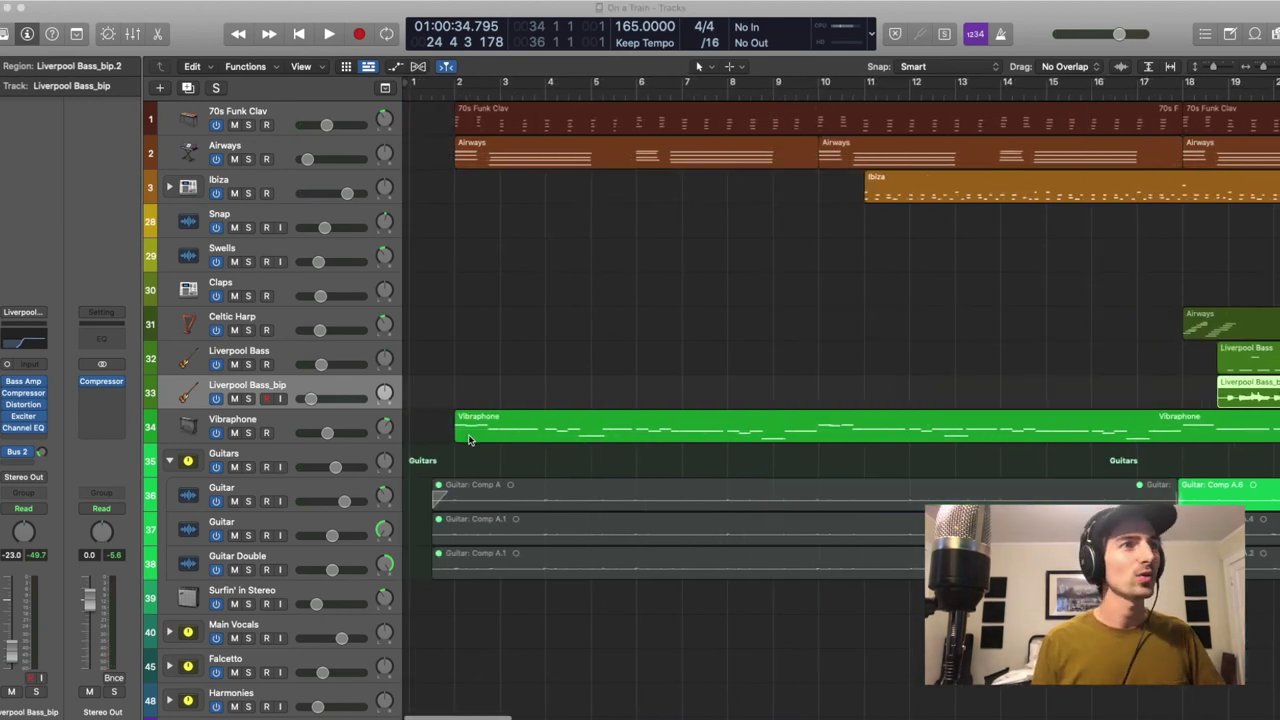
left_click(316, 457)
scroll(830, 465, "right", 6)
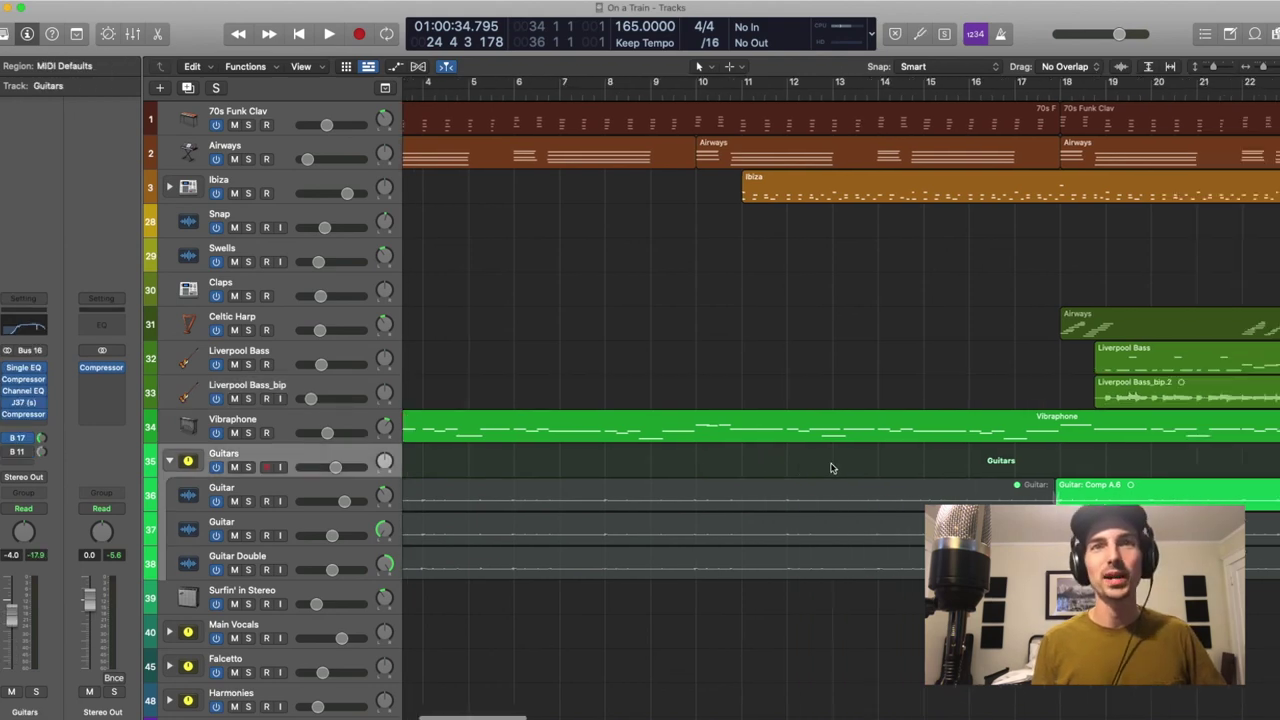
left_click(660, 95)
left_click_drag(660, 95, 609, 95)
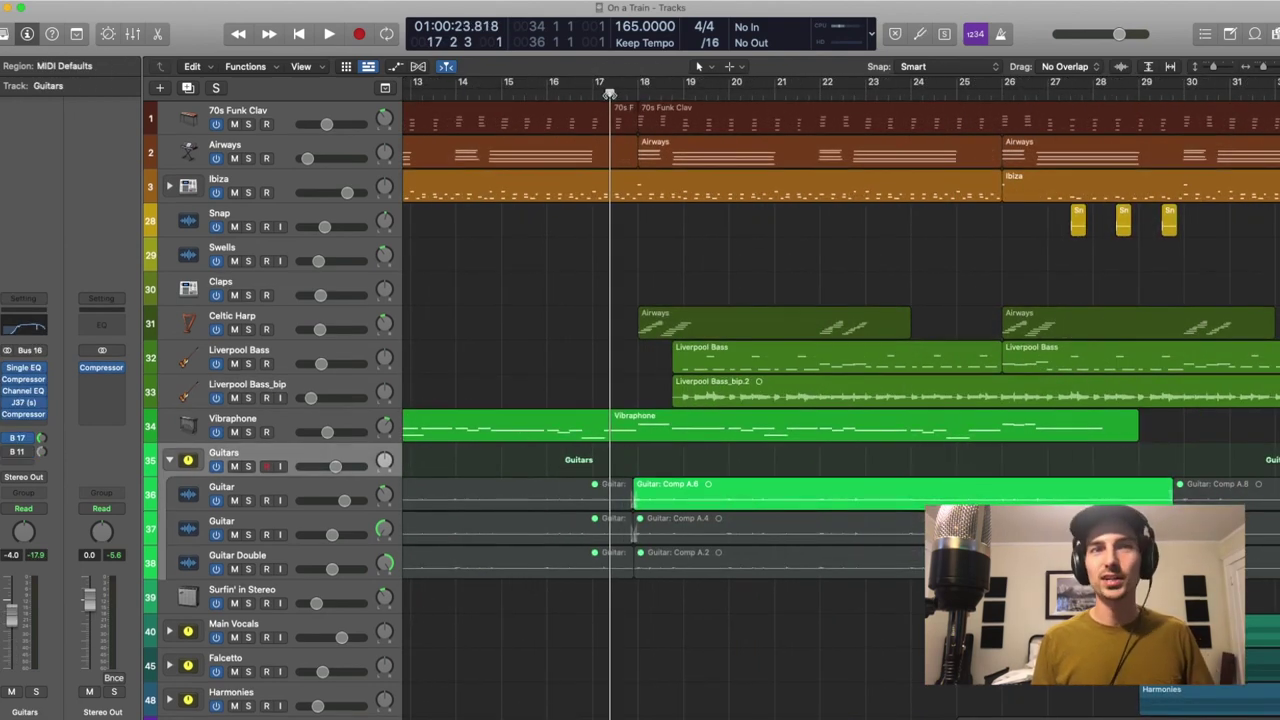
Solo the Guitars folder and play it back, stopping near bar 28
left_click(248, 467)
key("space")
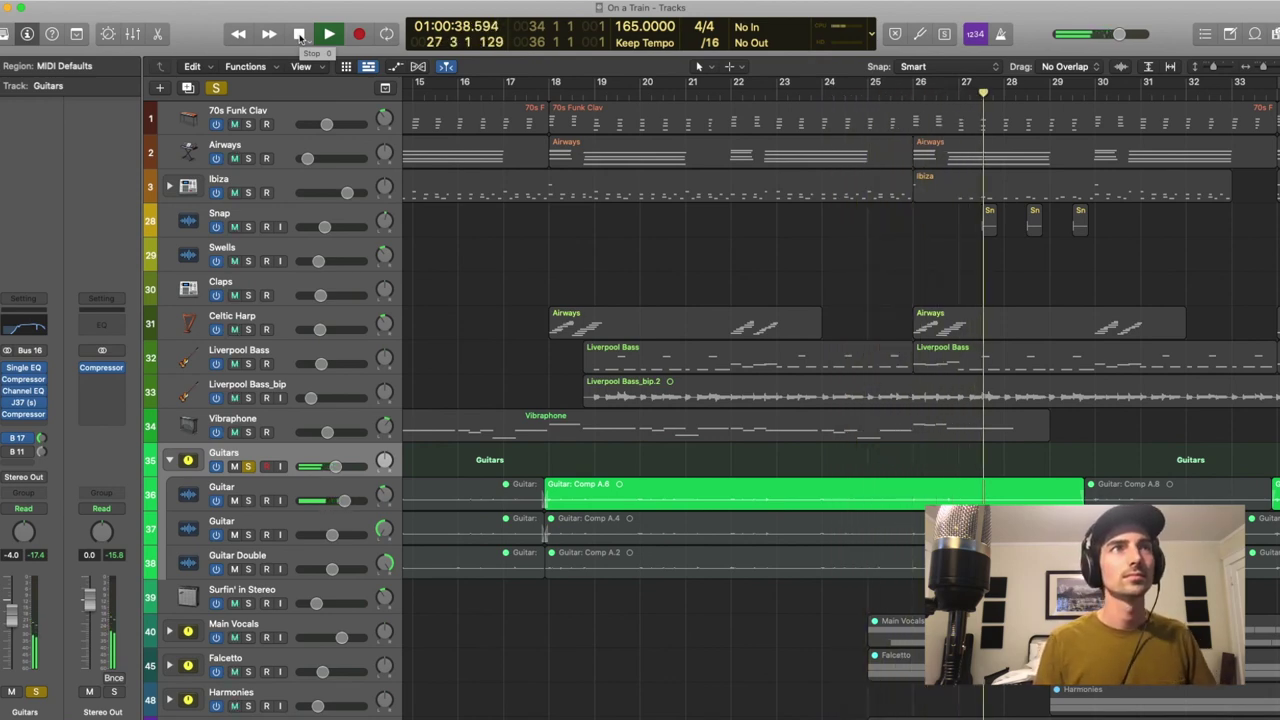
left_click(298, 34)
Select the Guitar track, return to bar 18, and open its Amp Designer (Vibrant Tweed preset)
left_click(330, 487)
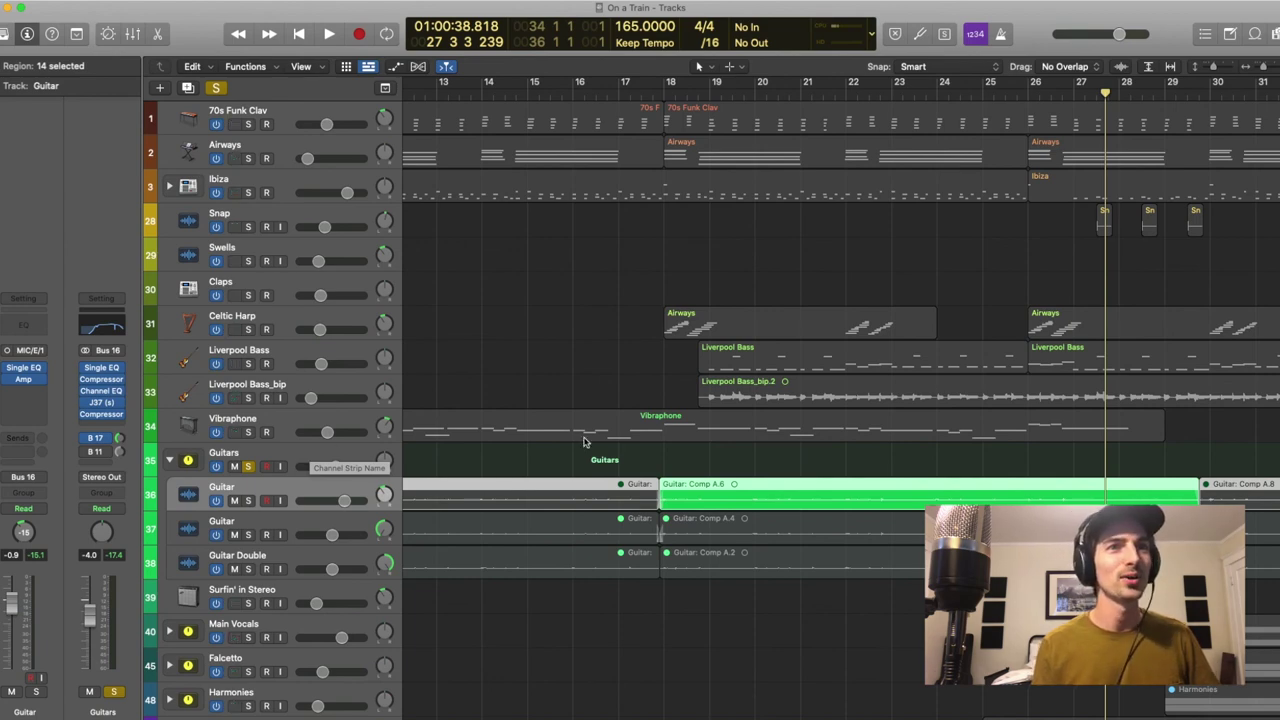
scroll(688, 94, "right", 1)
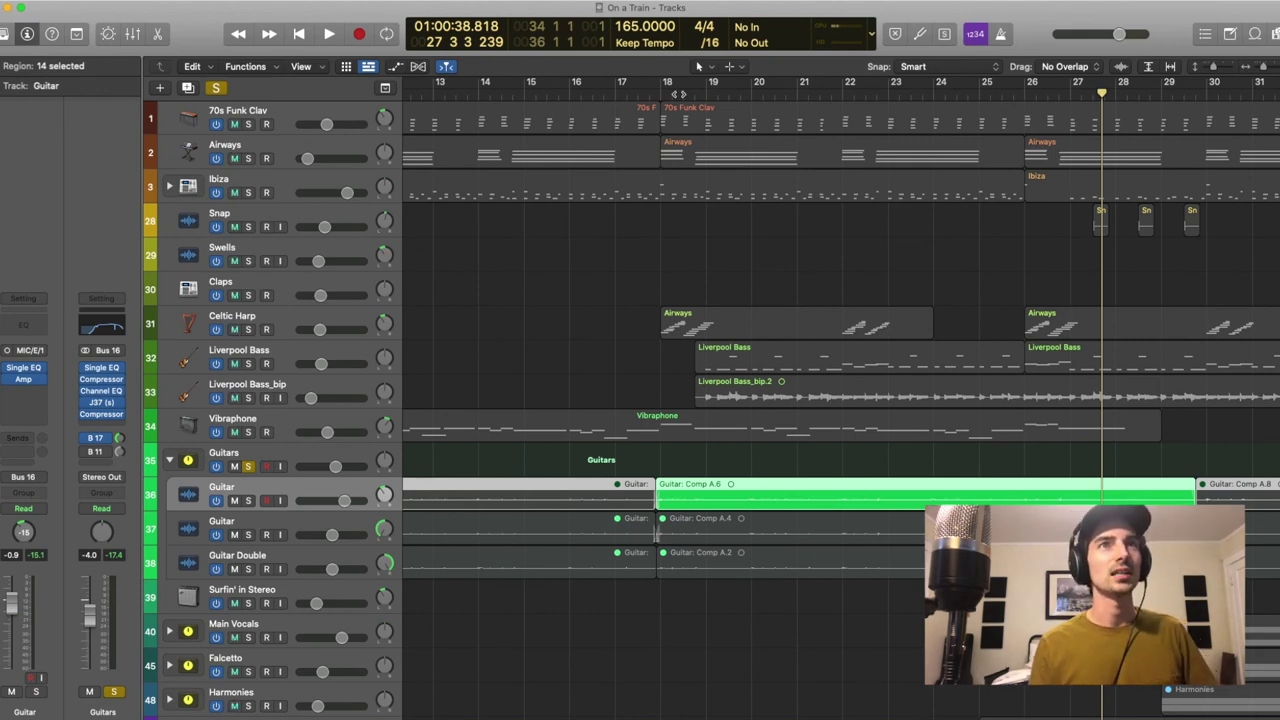
left_click(662, 92)
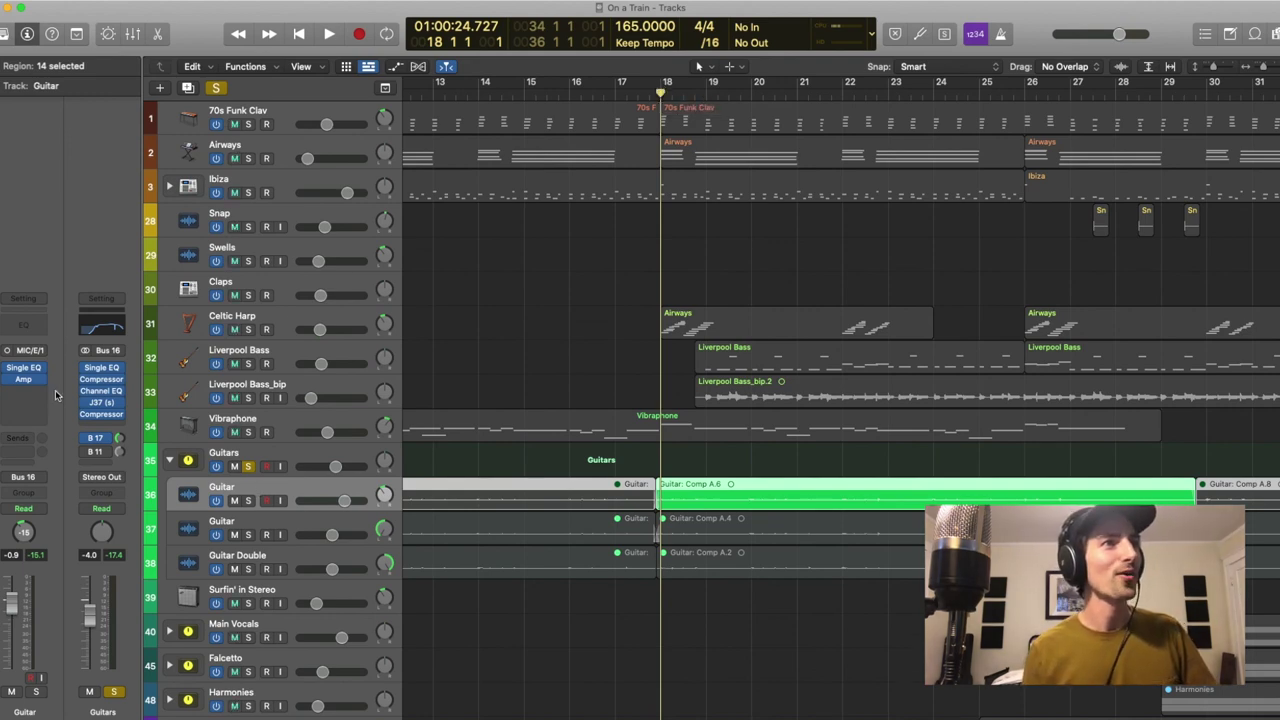
left_click(24, 380)
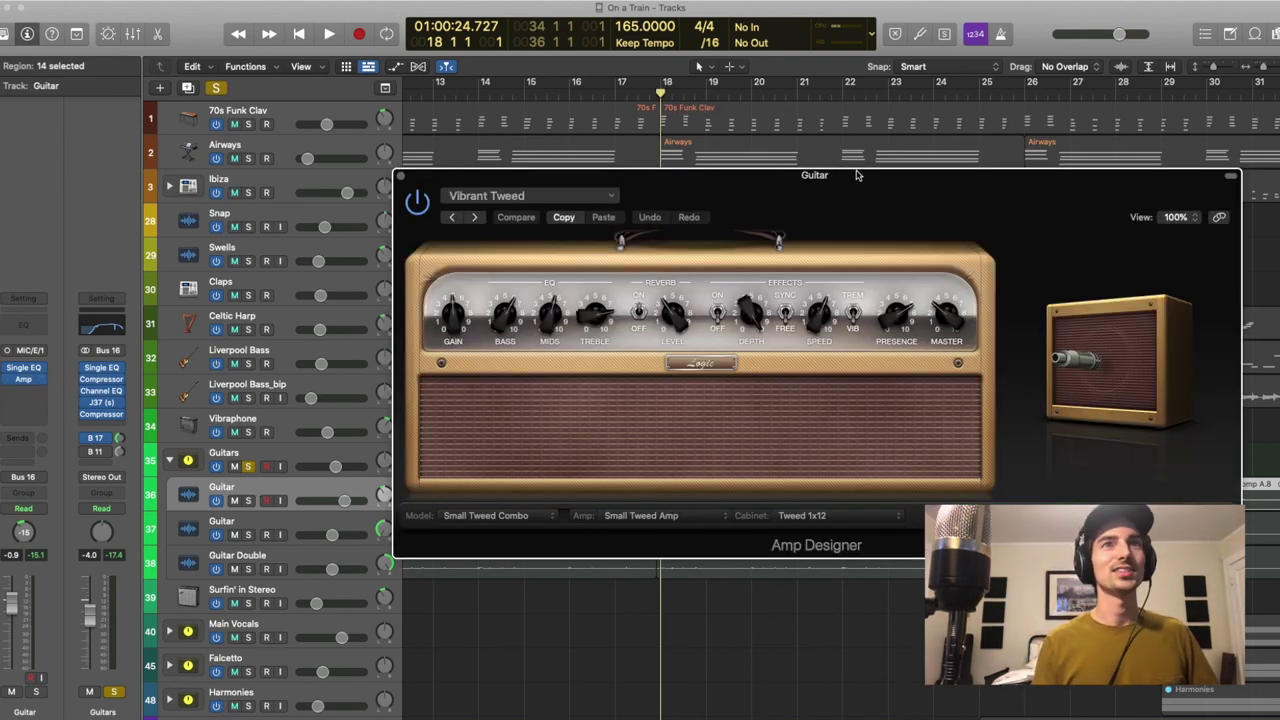
left_click_drag(856, 175, 537, 87)
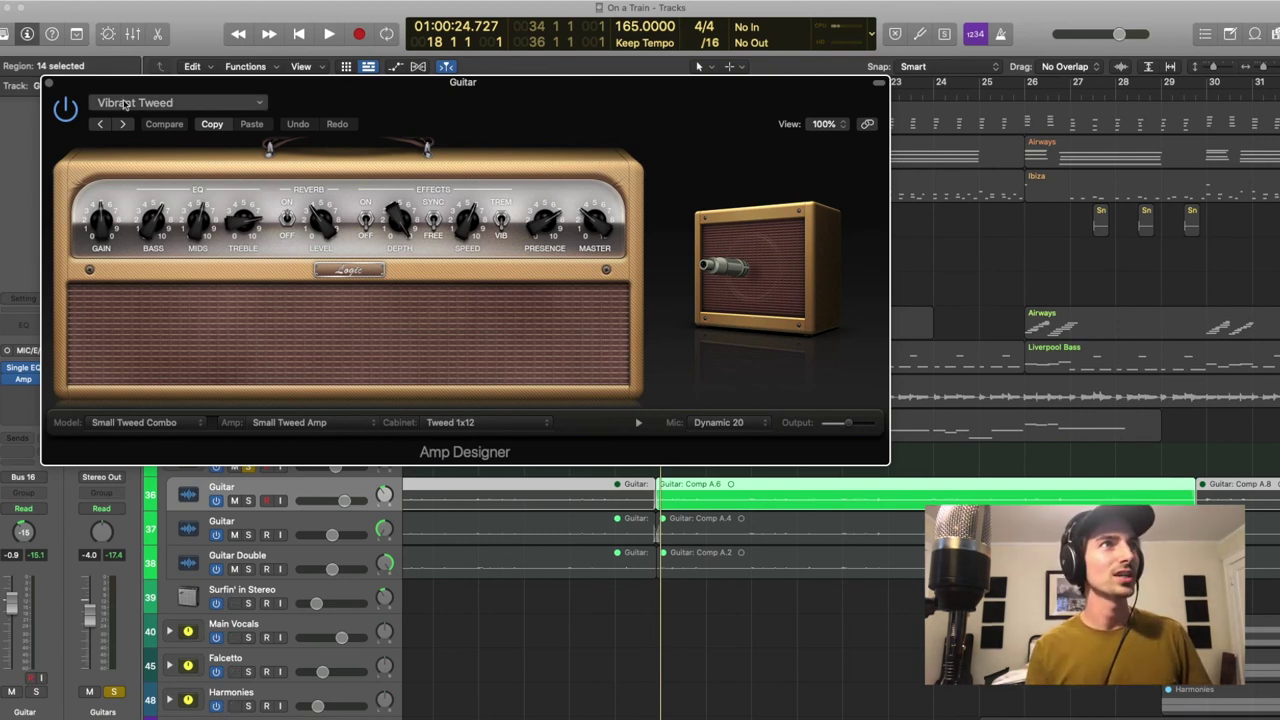
left_click(48, 84)
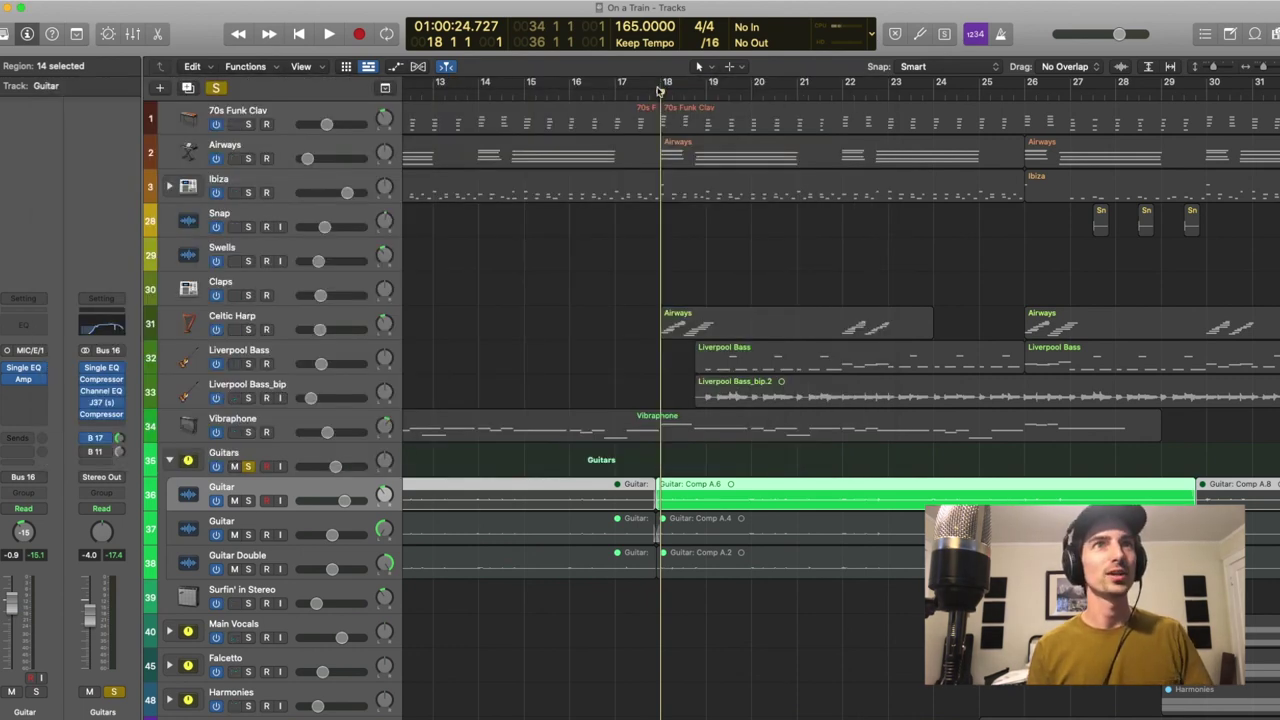
Play the soloed guitars briefly from bar 18, stopping at bar 21
key("space")
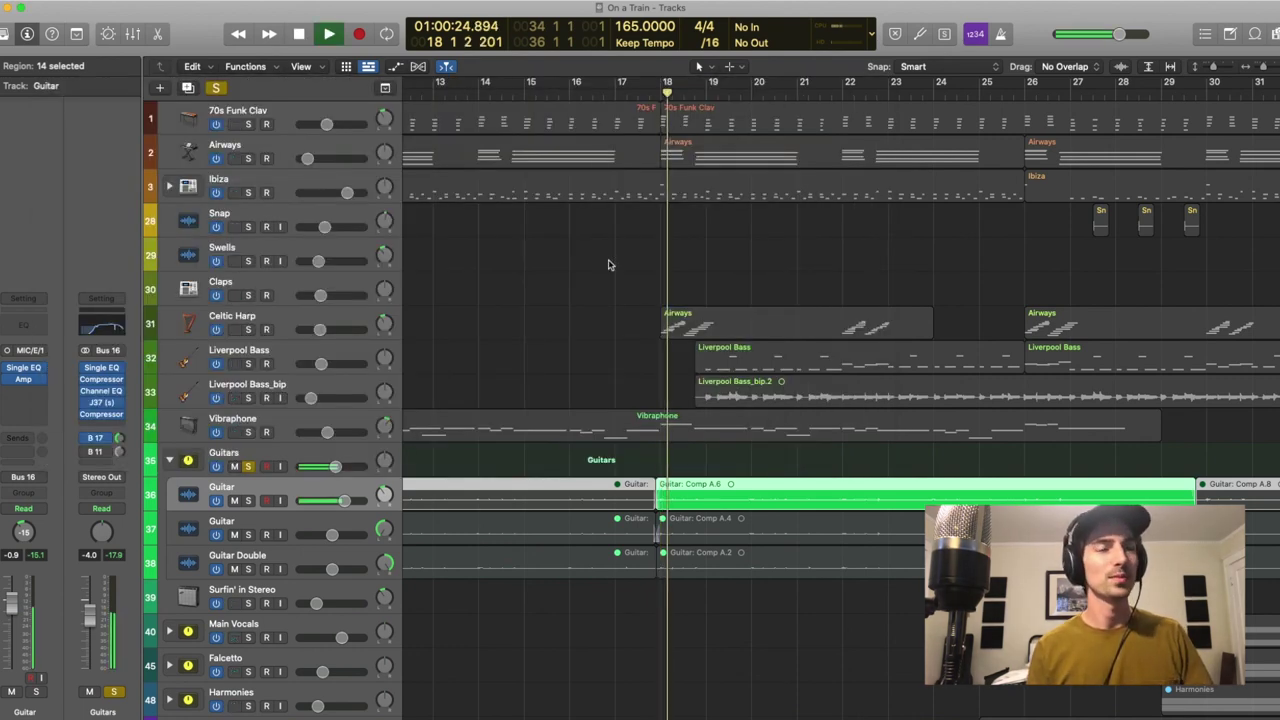
left_click(303, 34)
scroll(826, 368, "right", 15)
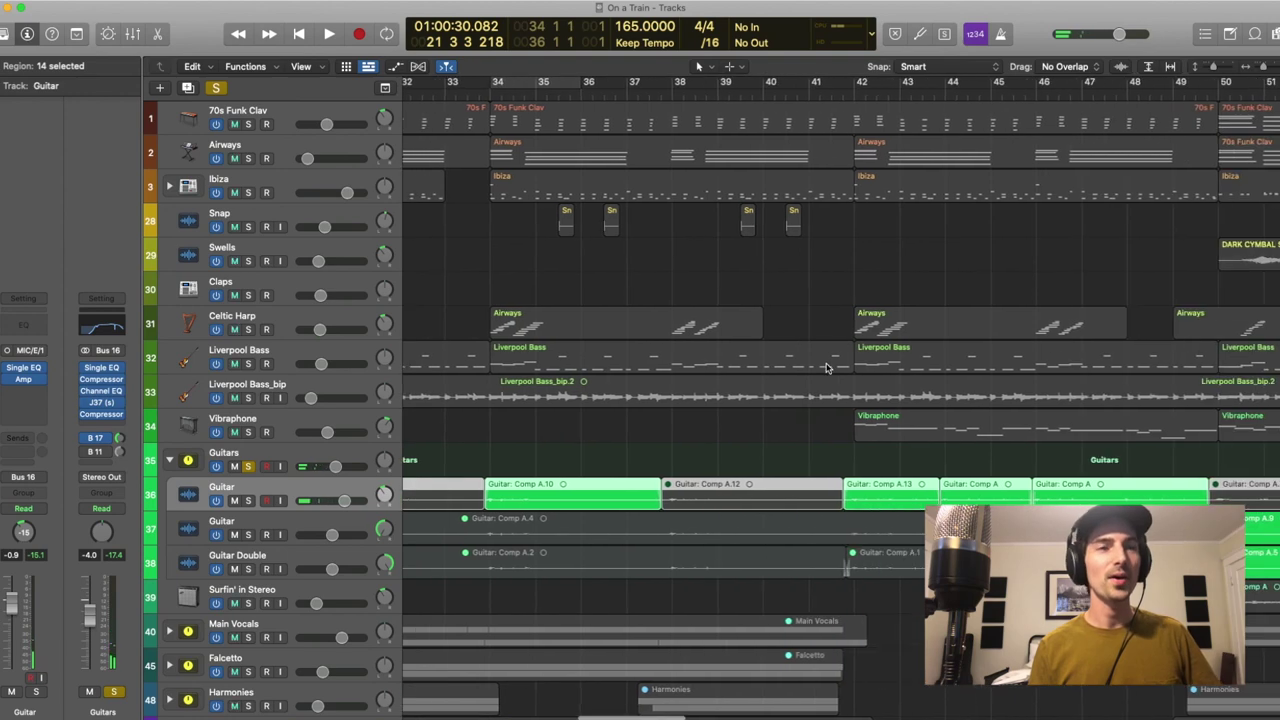
Bring the bars 44–62 section into view and move the playhead to bar 50
scroll(824, 367, "left", 7)
scroll(757, 391, "left", 3)
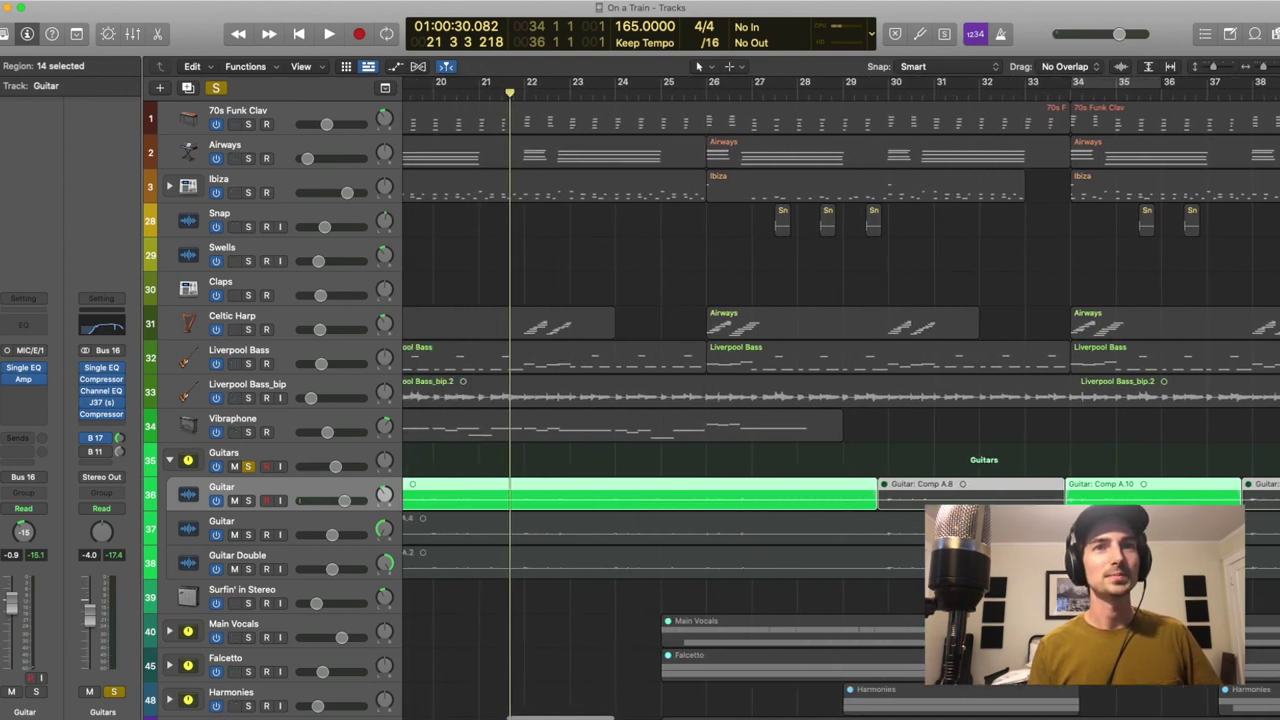
scroll(757, 391, "right", 5)
scroll(676, 502, "right", 7)
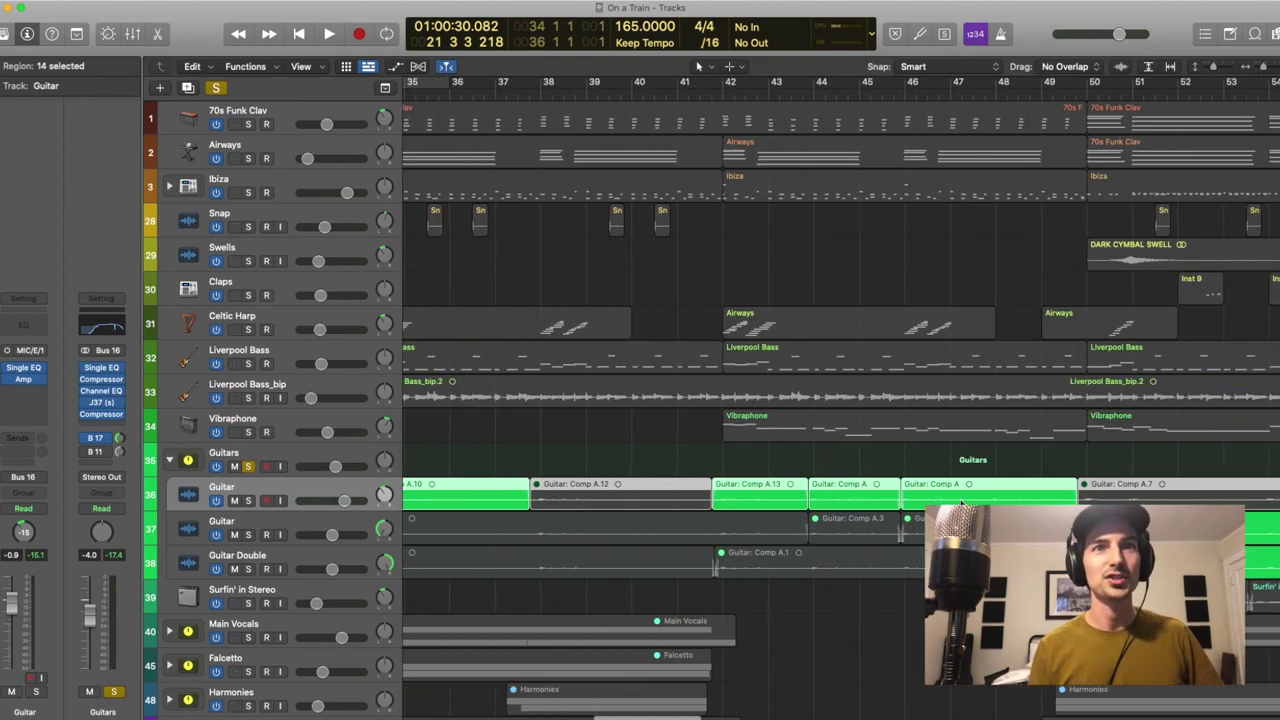
scroll(960, 503, "right", 4)
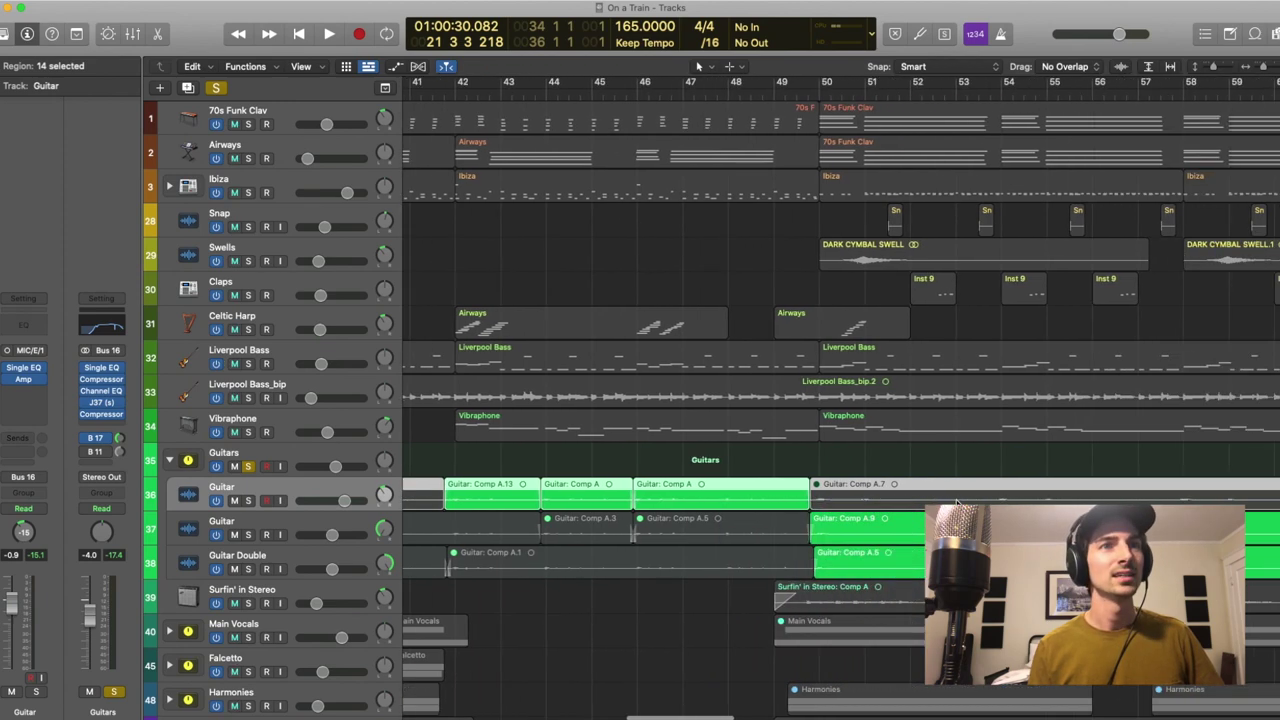
scroll(795, 494, "right", 2)
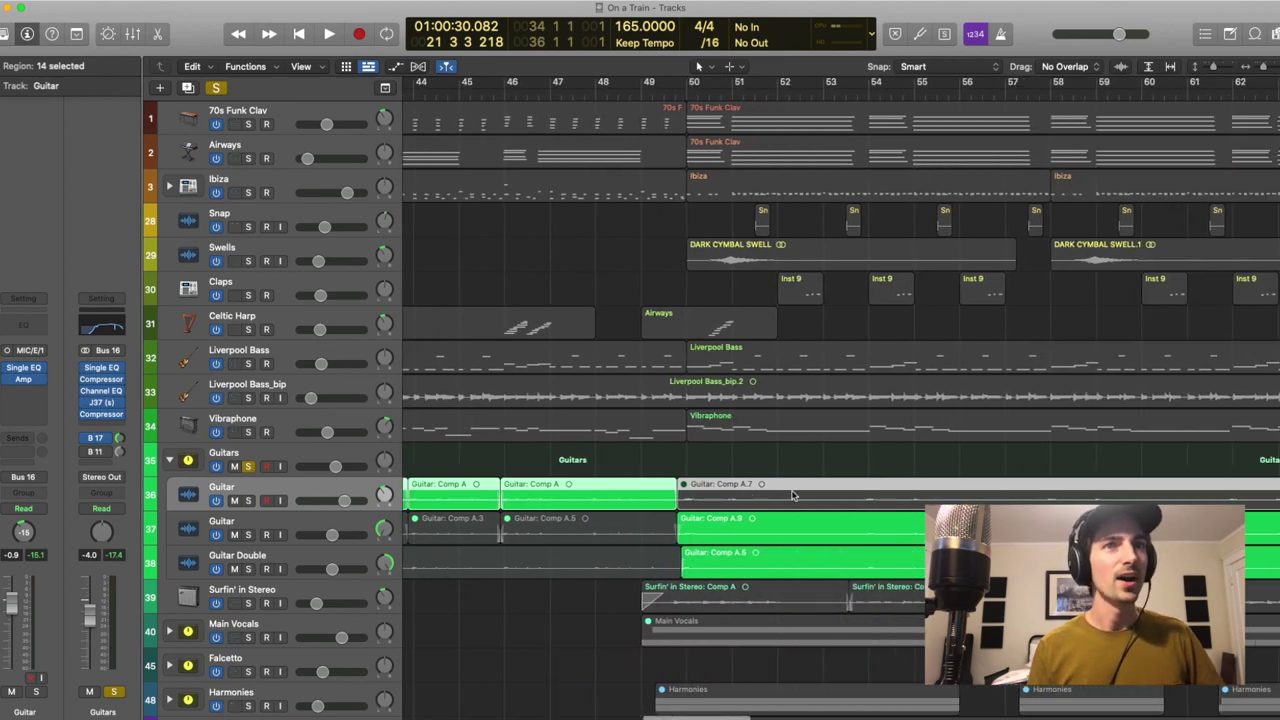
left_click(686, 93)
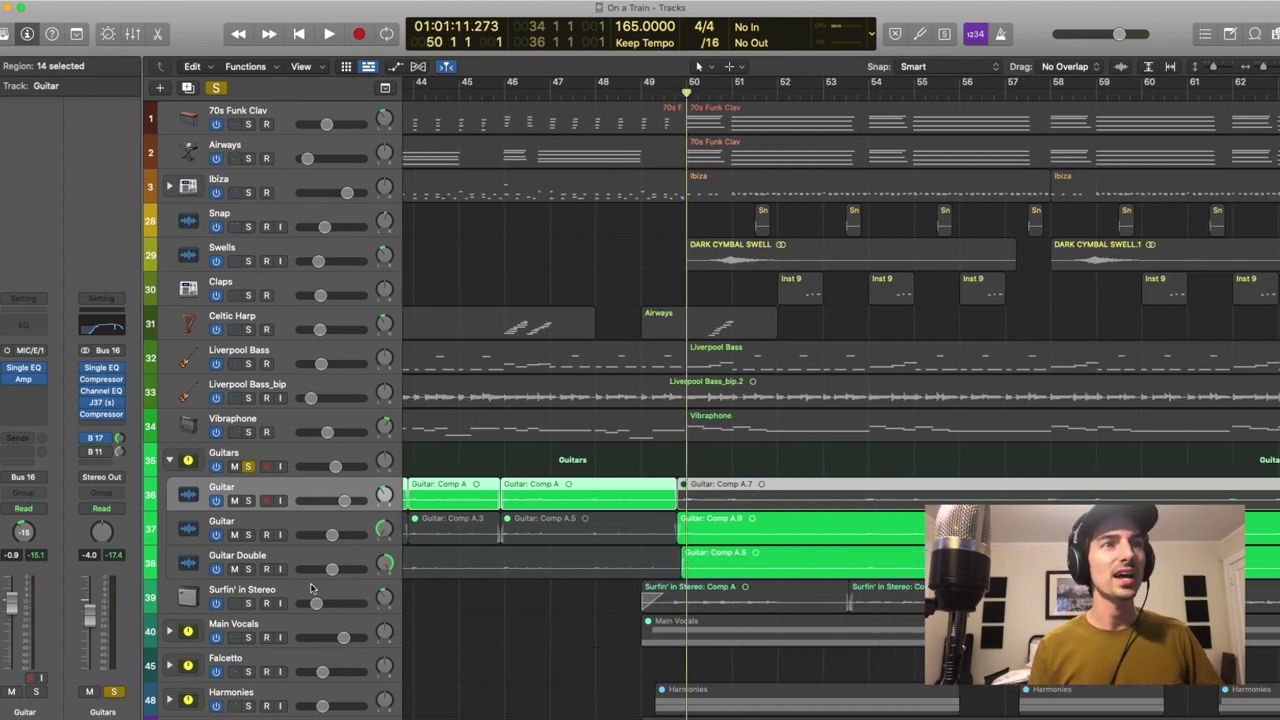
Select the second Guitar track and play the guitars from just before bar 50
left_click(270, 522)
scroll(592, 542, "left", 2)
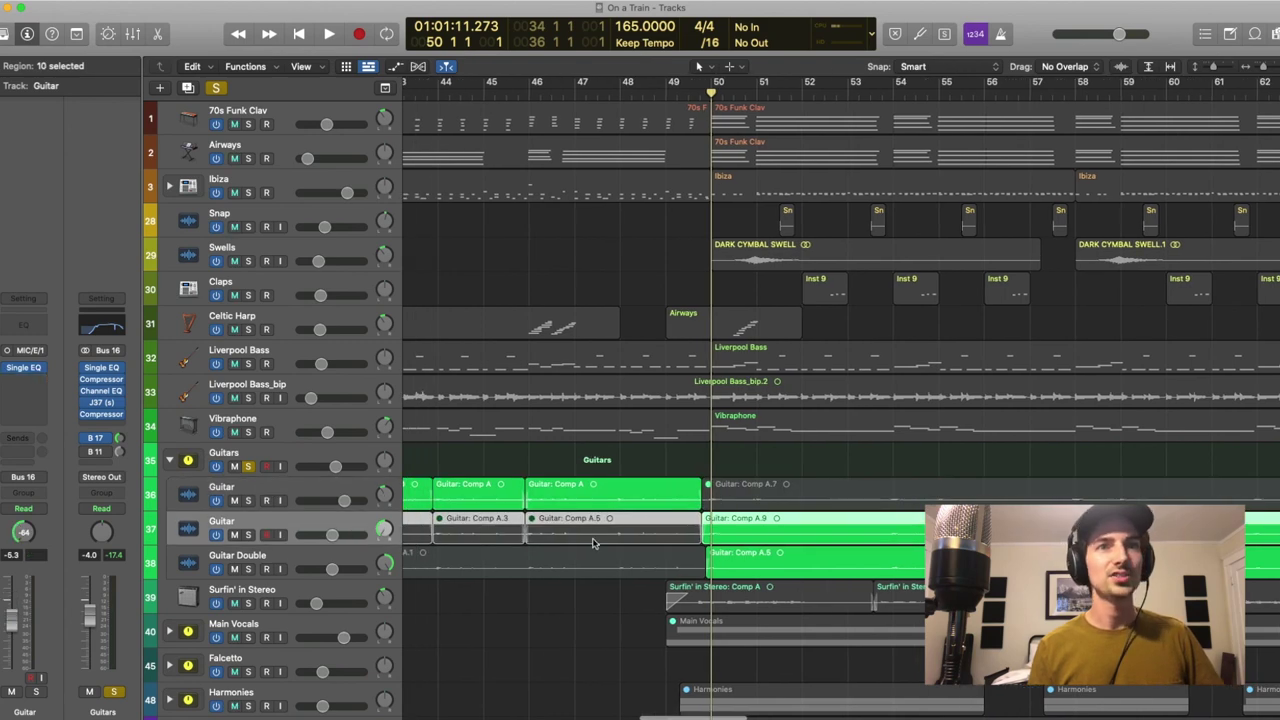
left_click(700, 92)
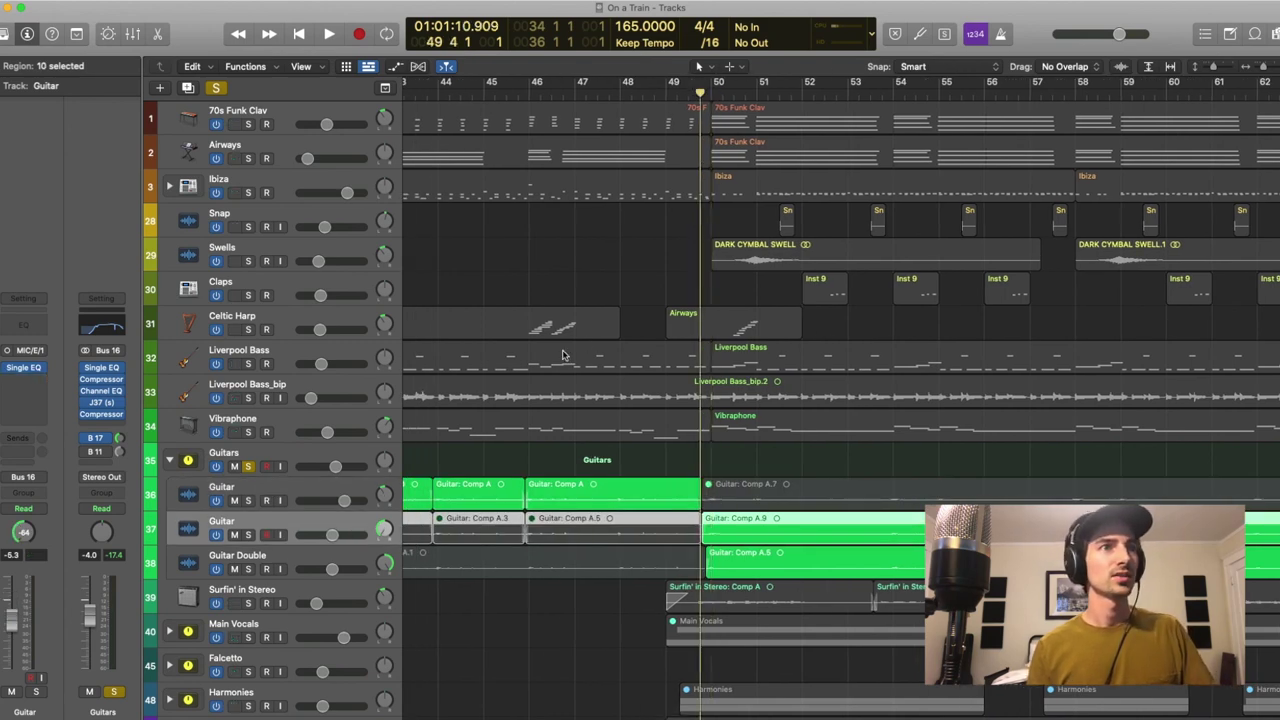
key("space")
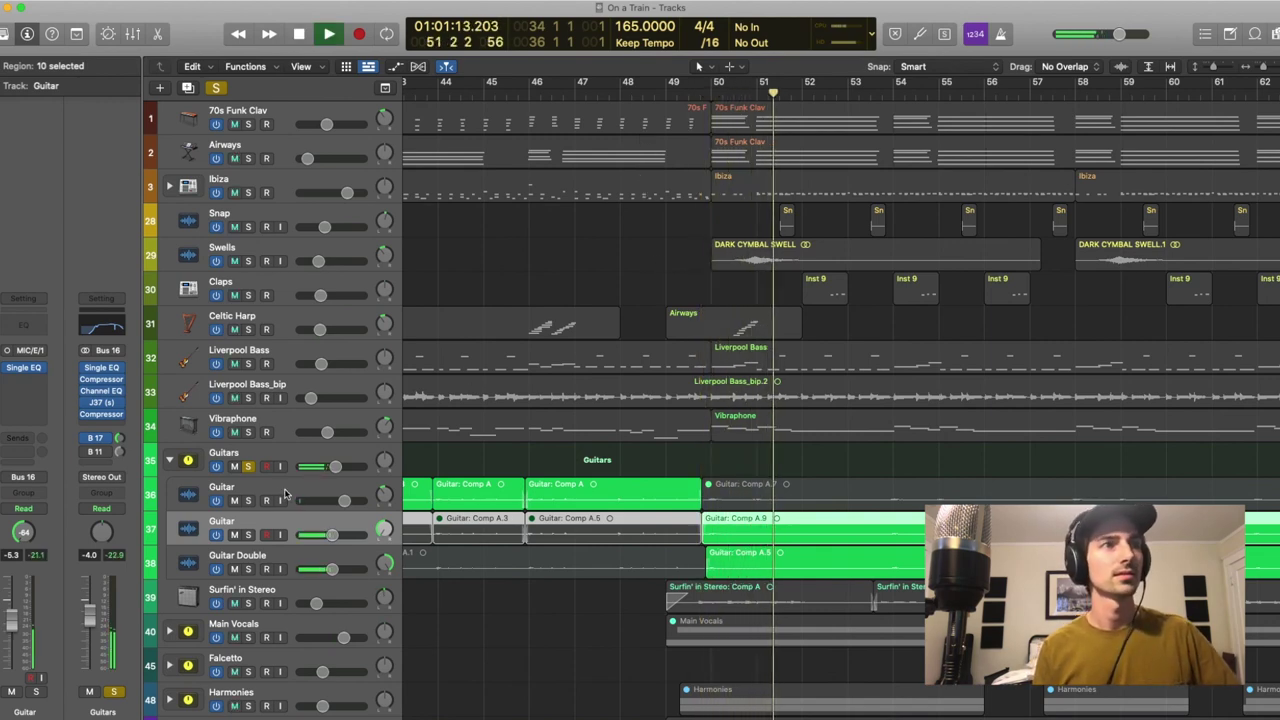
Check the Guitar Double, Guitar and Guitars folder channels, then open Guitar's Single Band EQ (80 Hz, 24 dB/Oct)
left_click(294, 555)
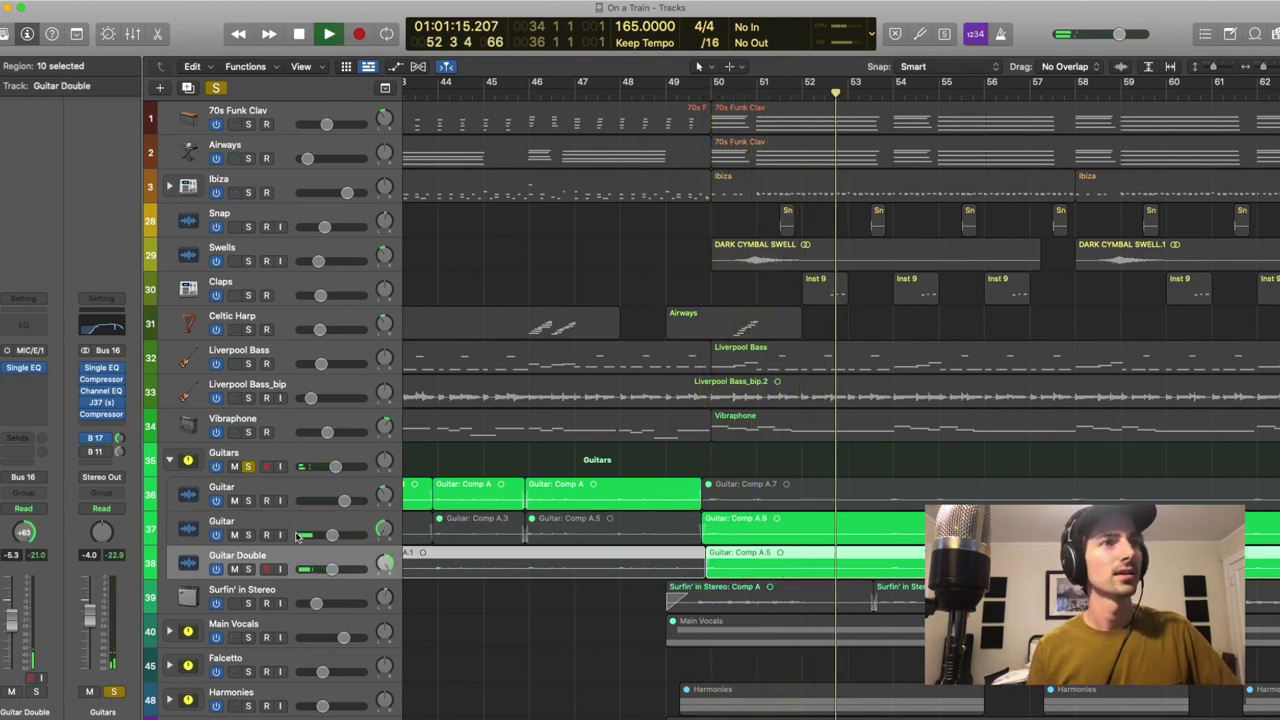
left_click(287, 522)
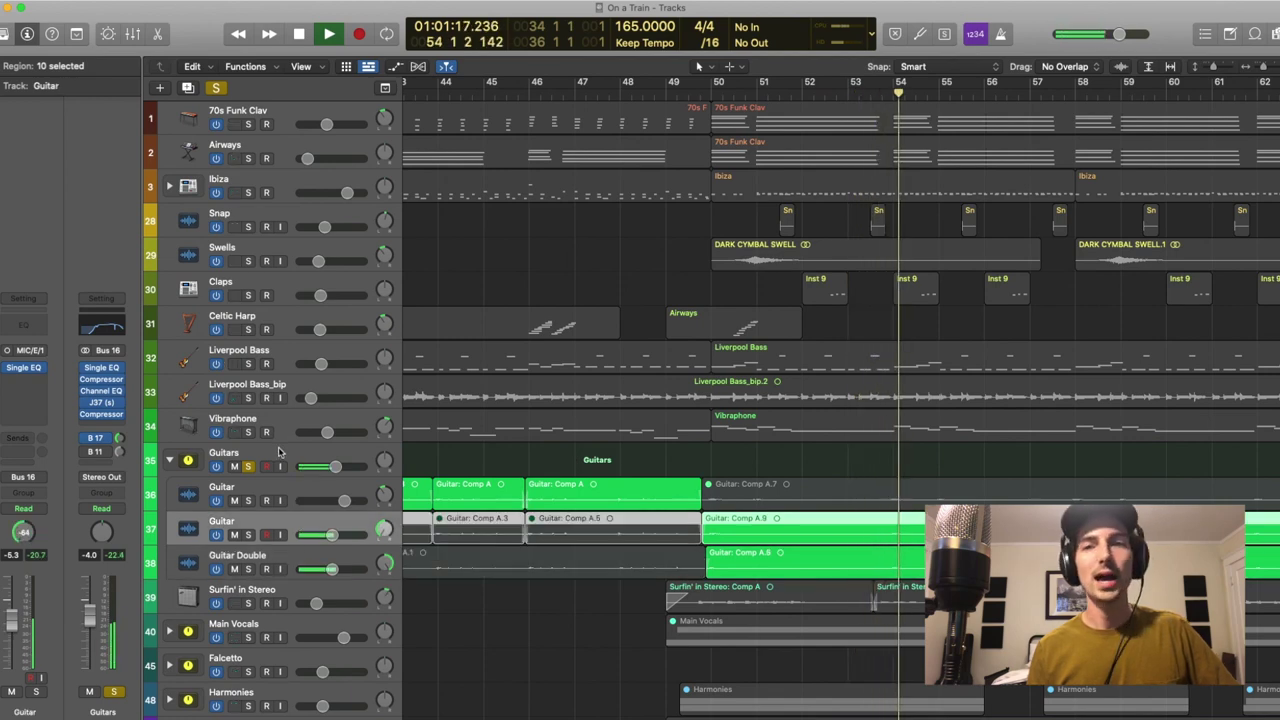
left_click(280, 452)
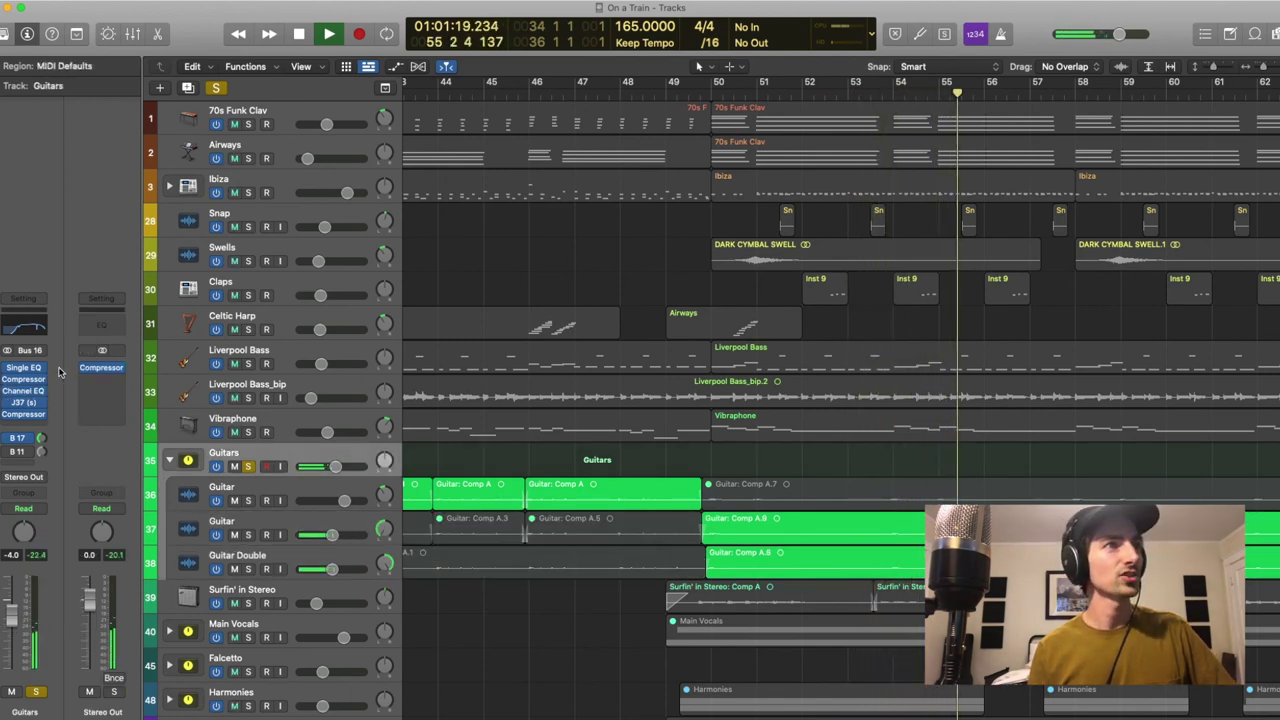
left_click(275, 521)
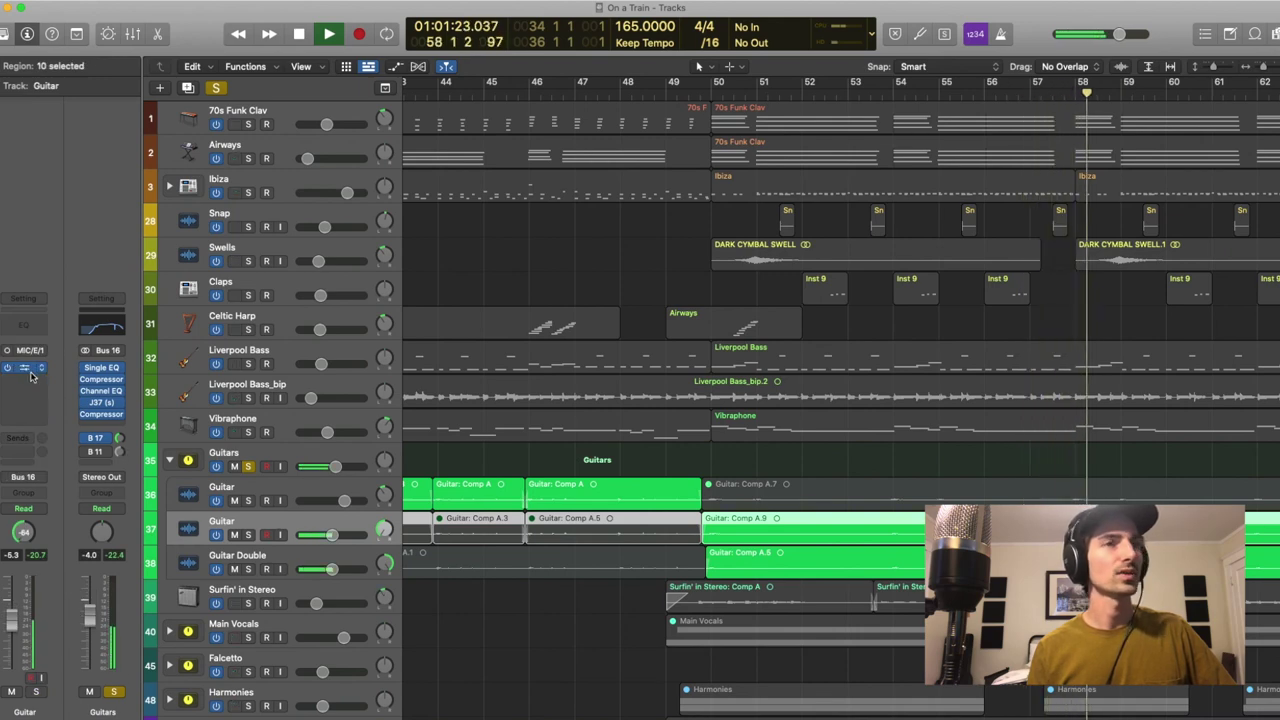
left_click(28, 368)
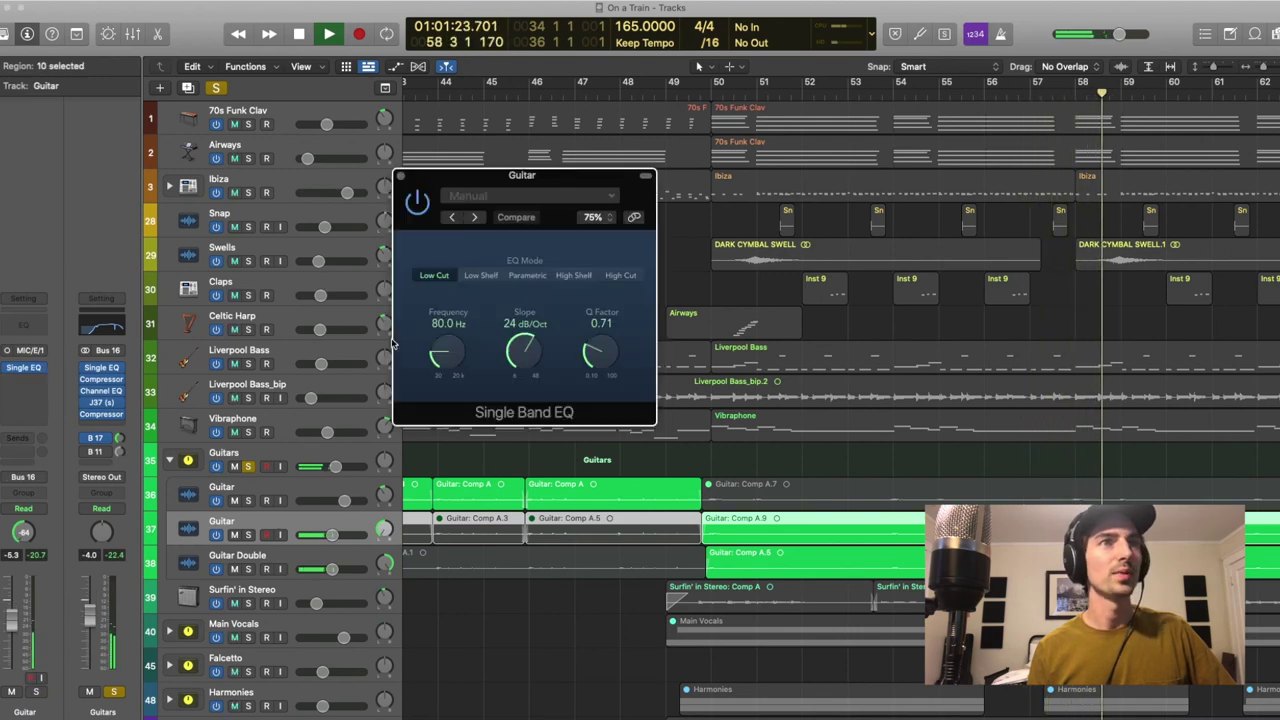
left_click(398, 176)
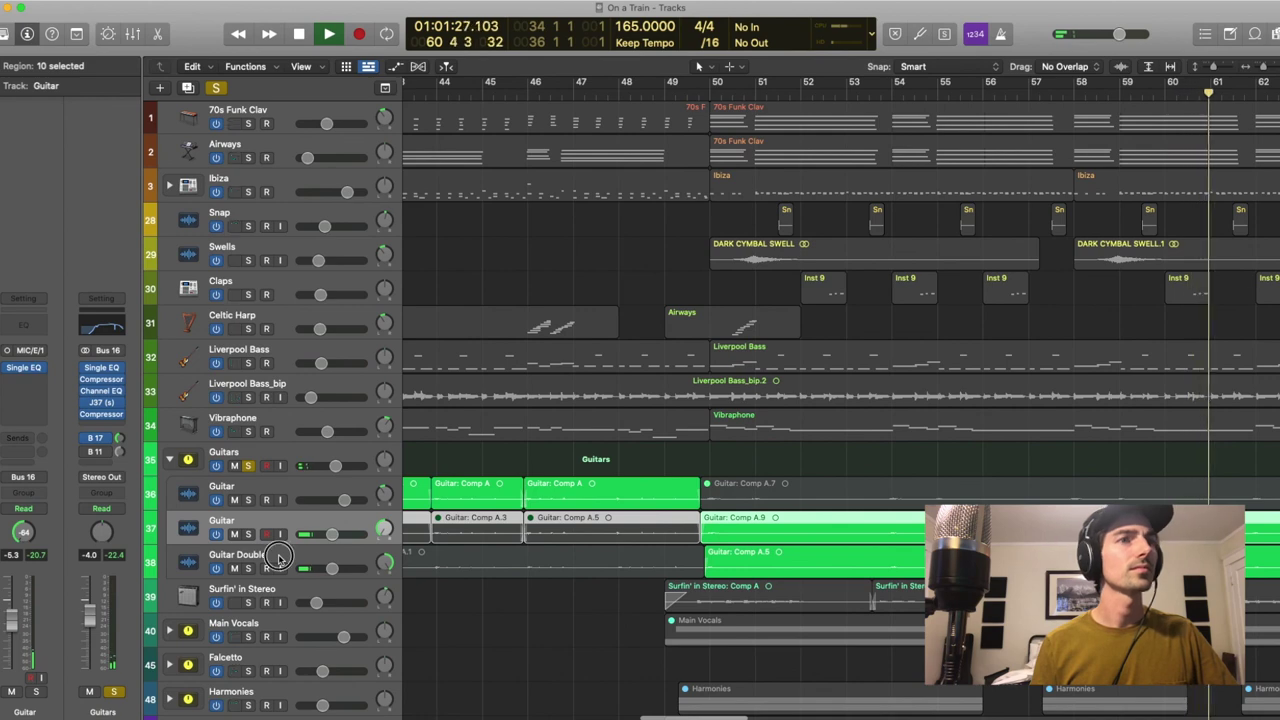
left_click(279, 557)
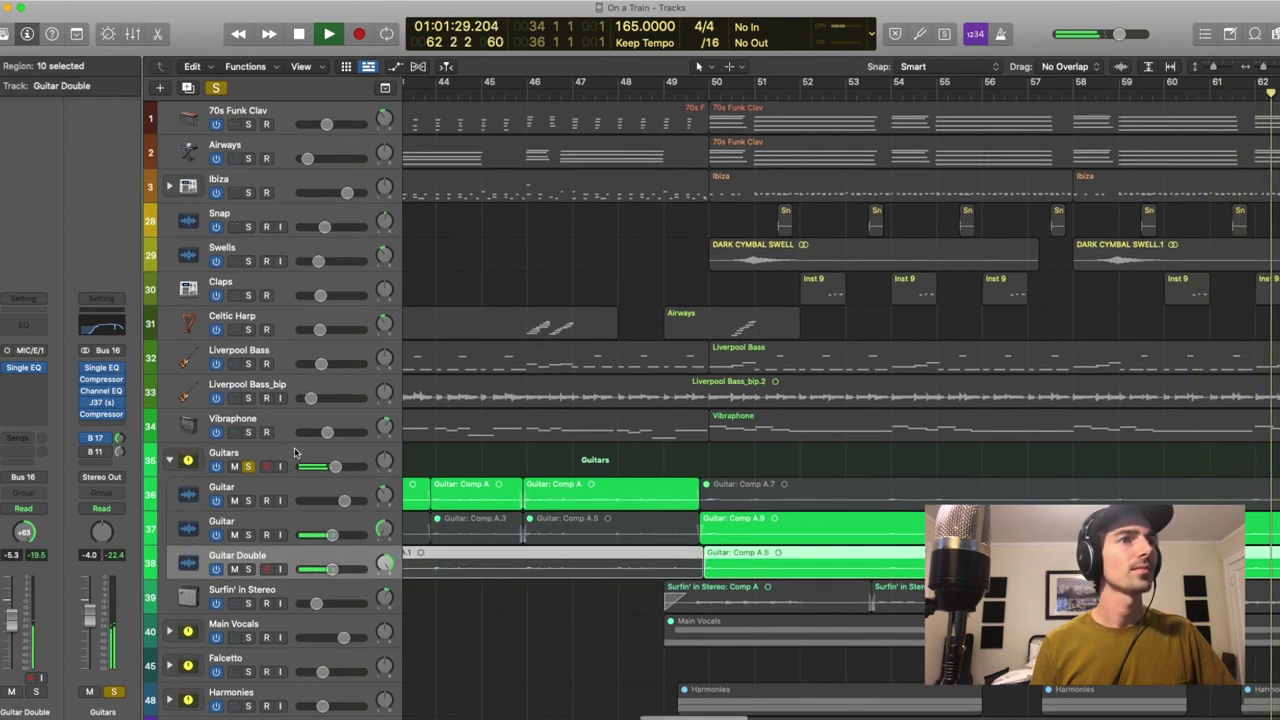
left_click(297, 455)
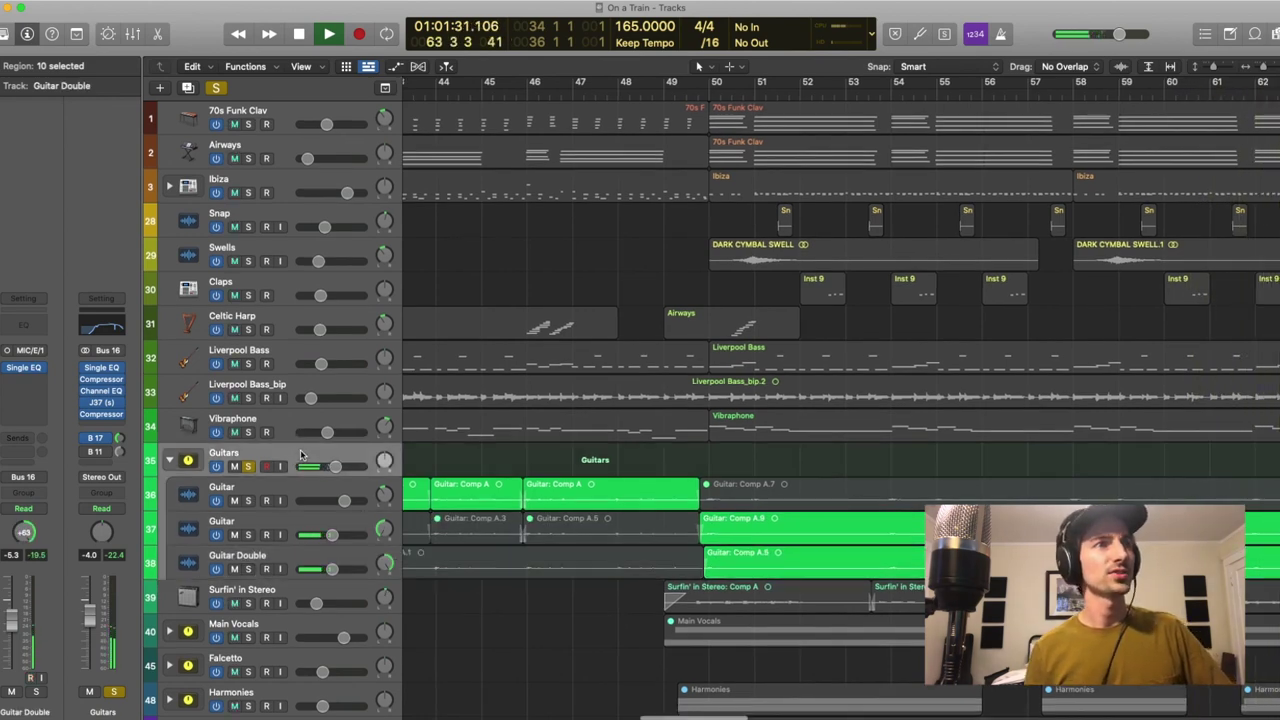
Stop playback, move the EQ to third in the Guitars effects chain, and check the compressor
key("space")
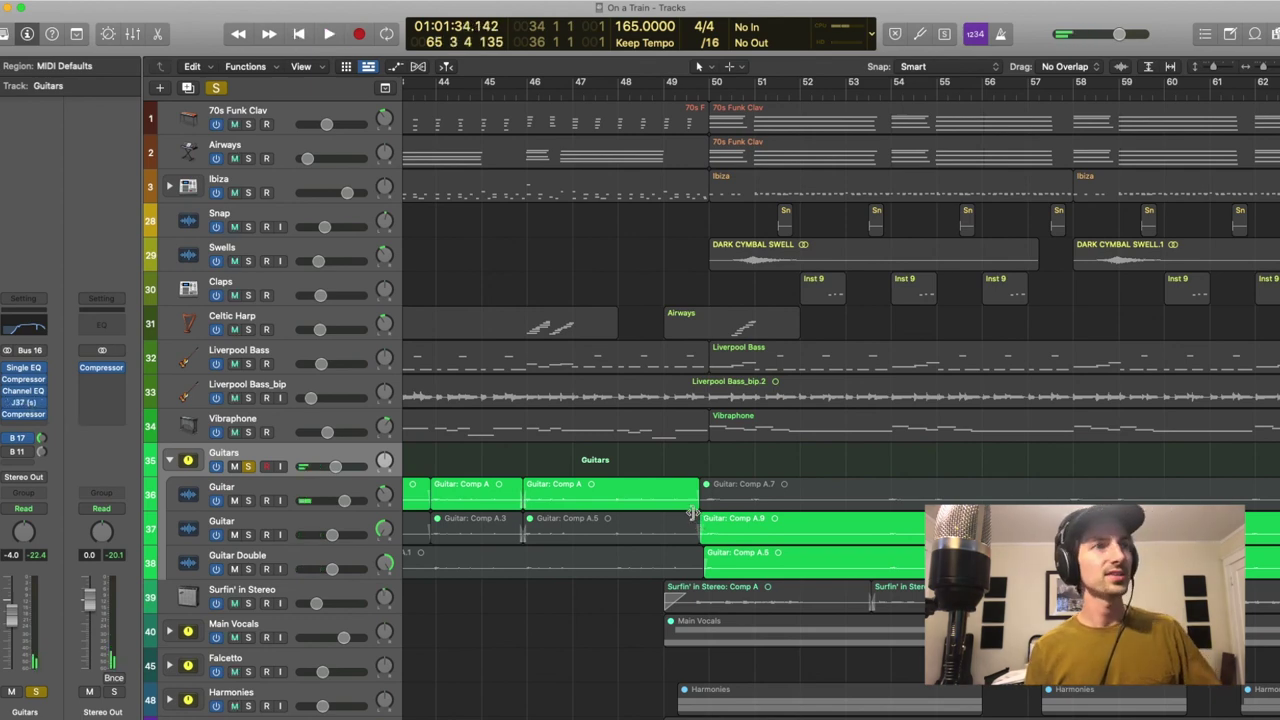
left_click_drag(5, 391, 28, 370)
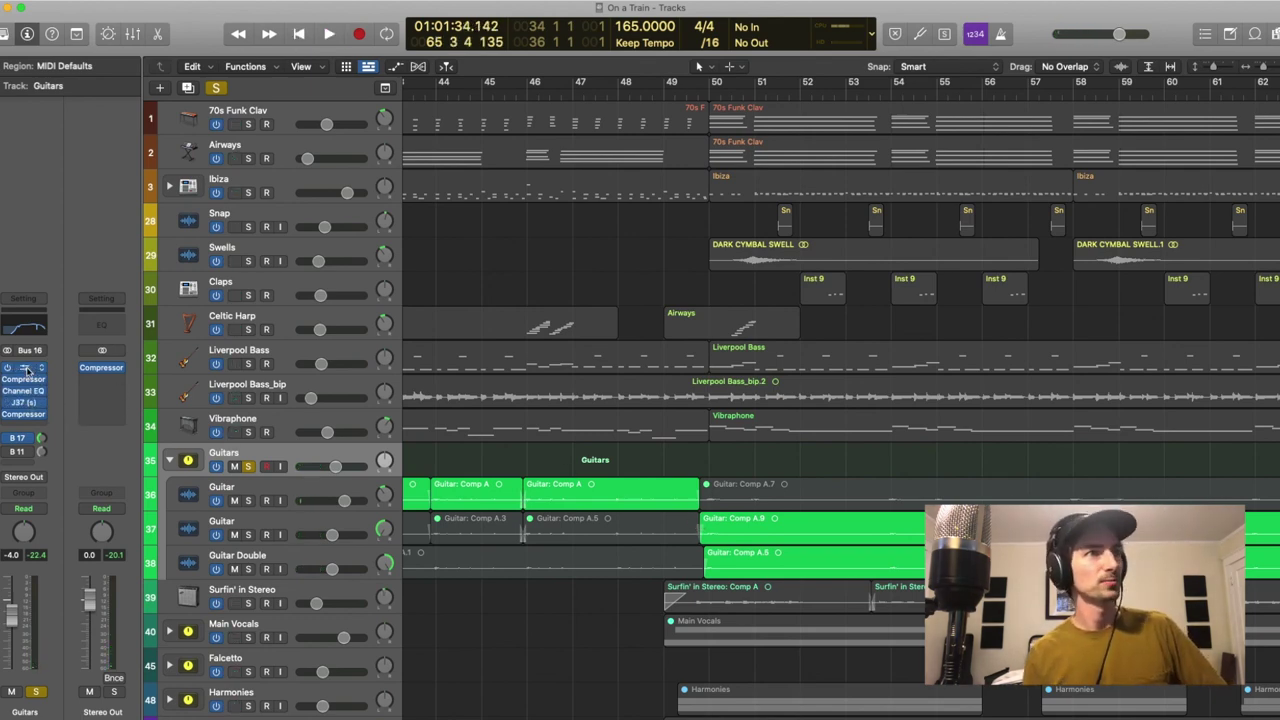
left_click(23, 413)
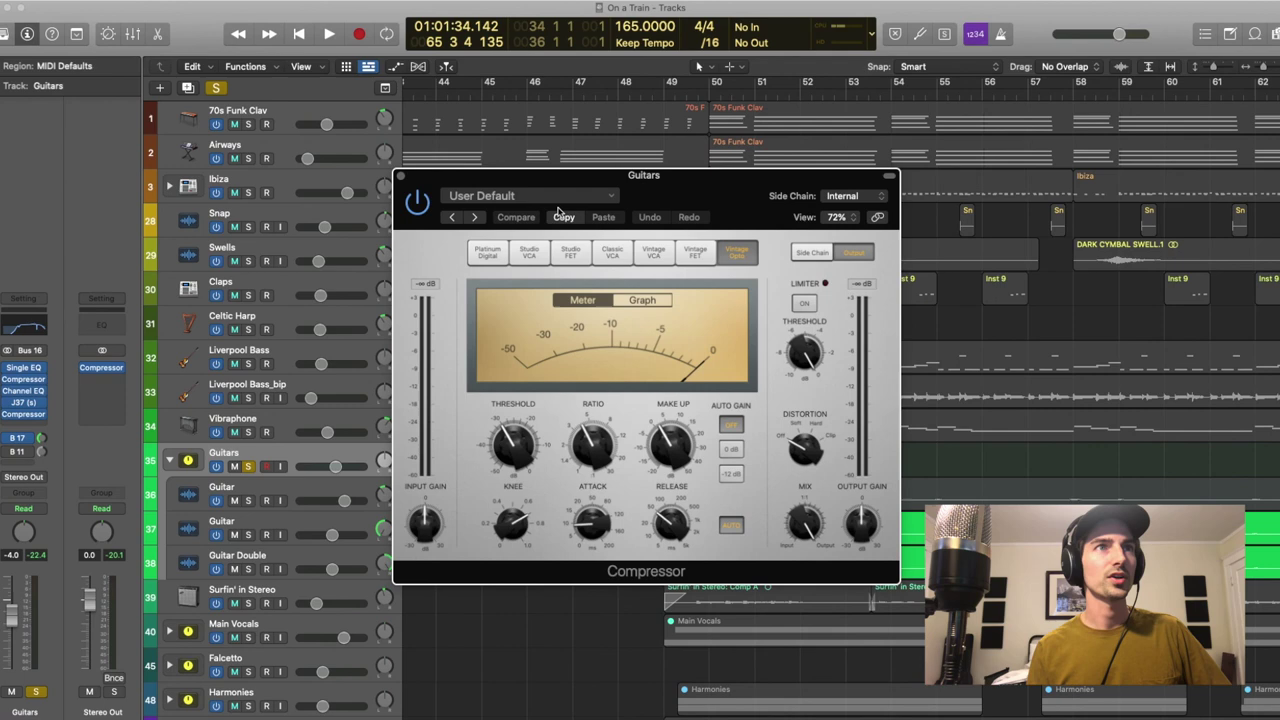
left_click(401, 177)
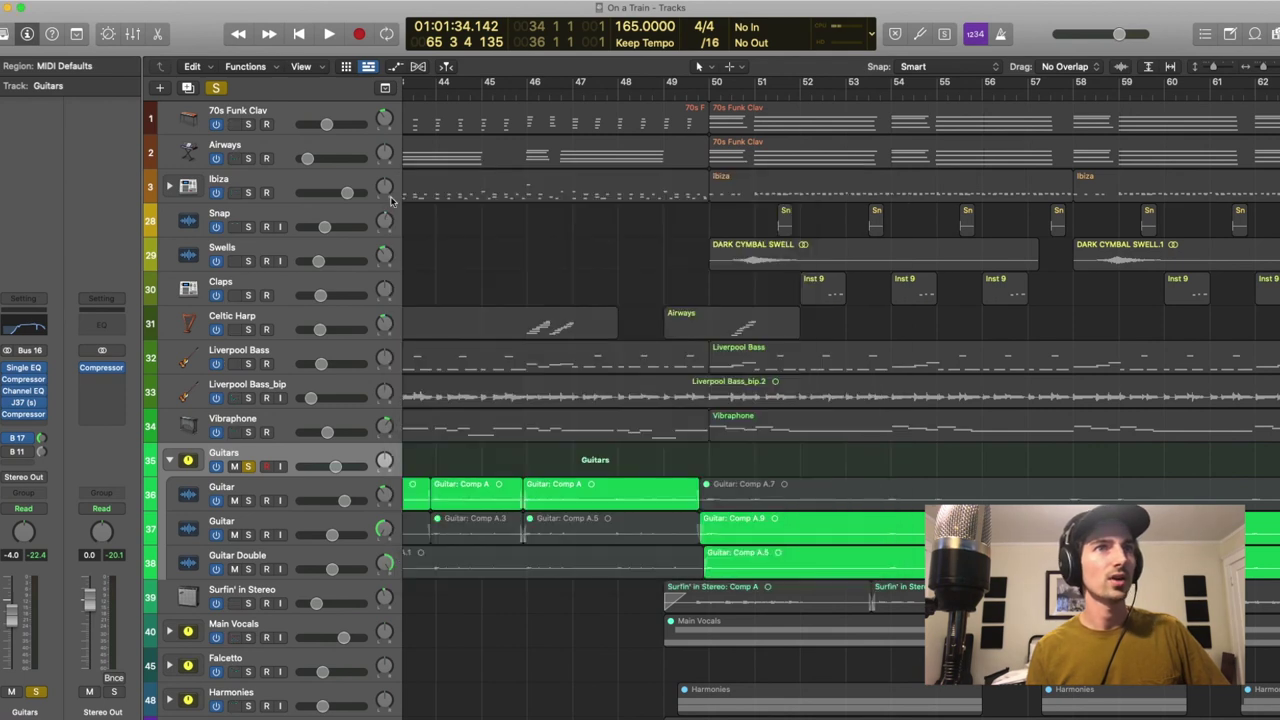
Review the Guitars J37 tape plug-in settings, then stop playback near bar 55
left_click(30, 402)
left_click_drag(685, 199, 818, 149)
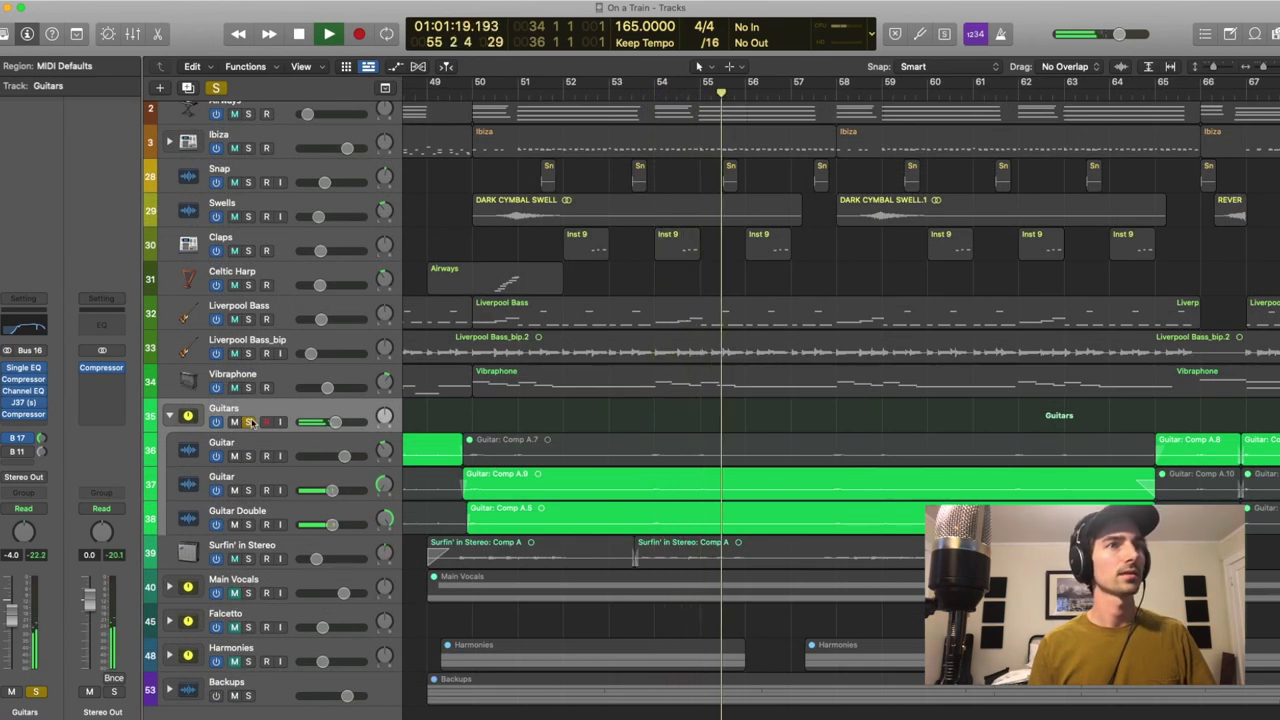
key("space")
Unsolo the Guitars and play the full mix from bar 48
key("s")
scroll(560, 200, "left", 5)
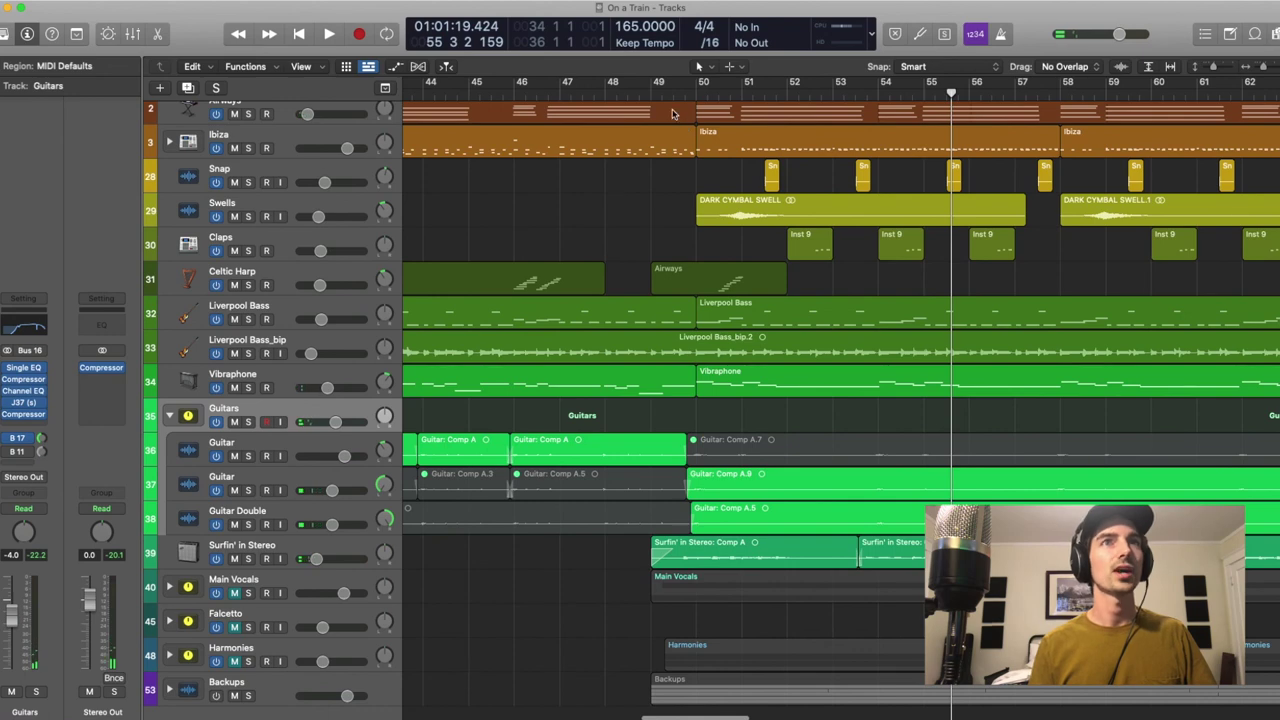
left_click(614, 90)
key("space")
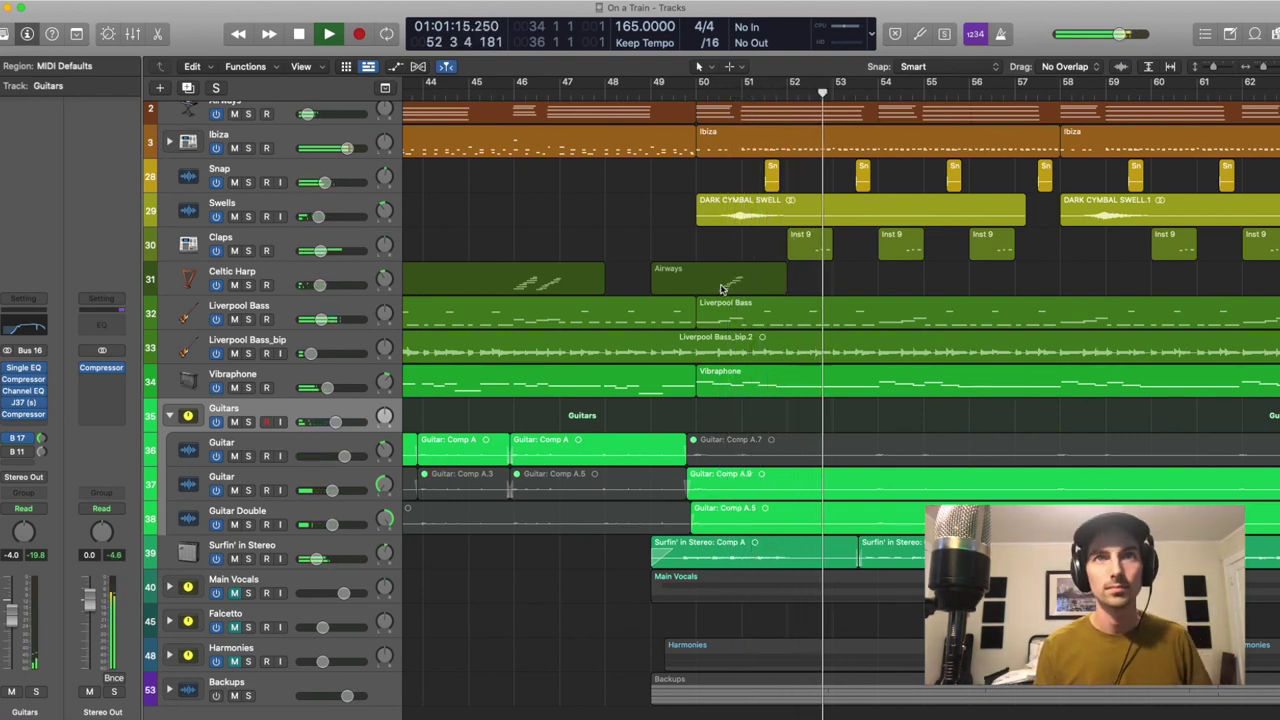
Mute Surfin' in Stereo during playback, stop at bar 60, then unmute it
left_click(234, 559)
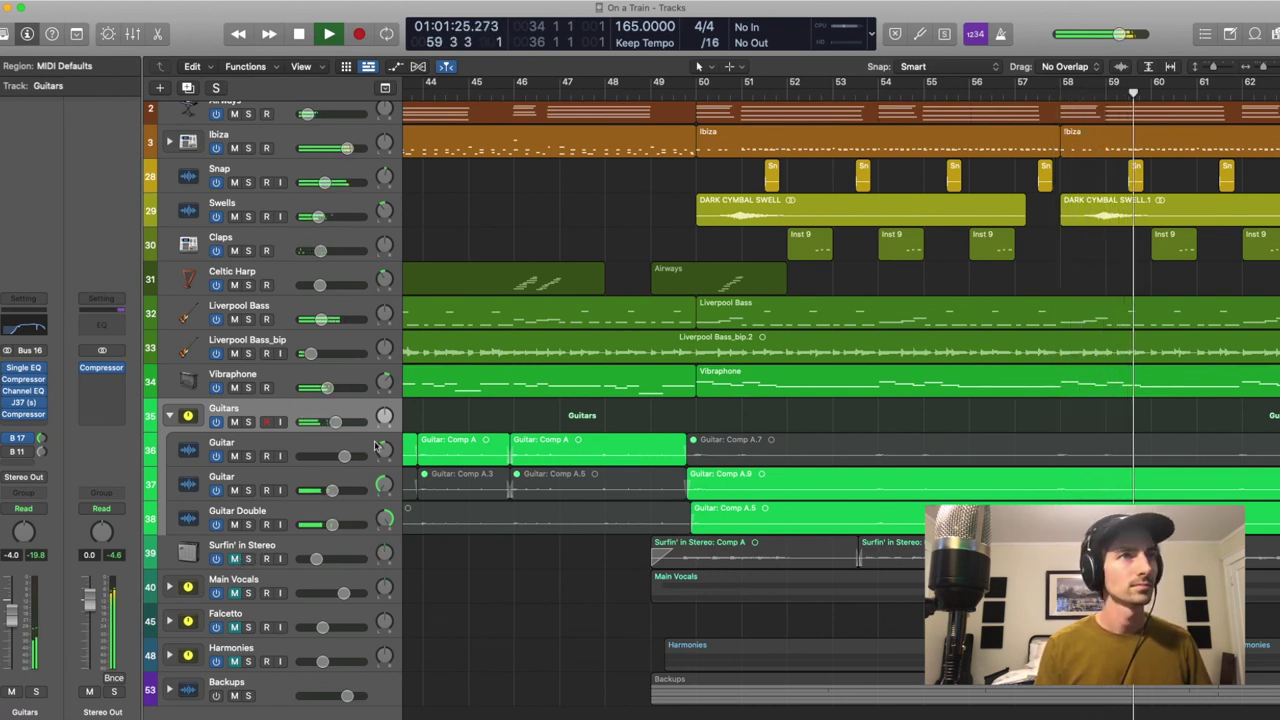
key("space")
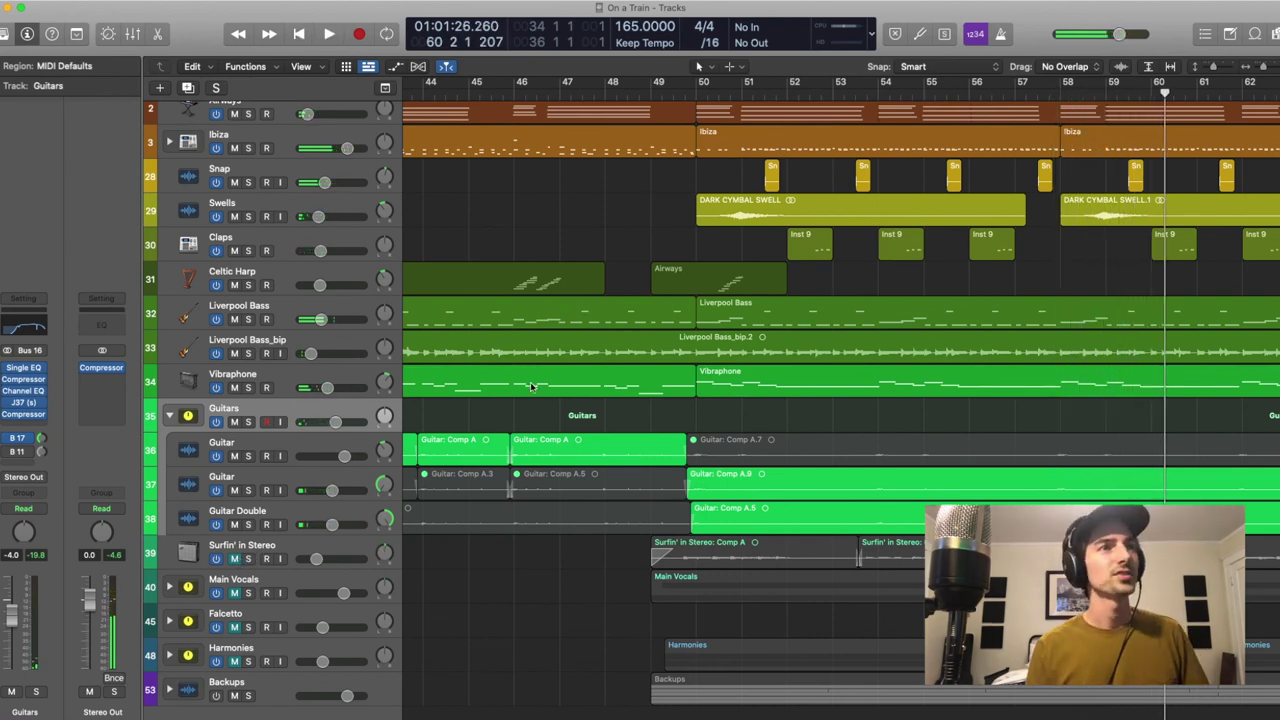
scroll(475, 422, "right", 5)
scroll(350, 470, "left", 3)
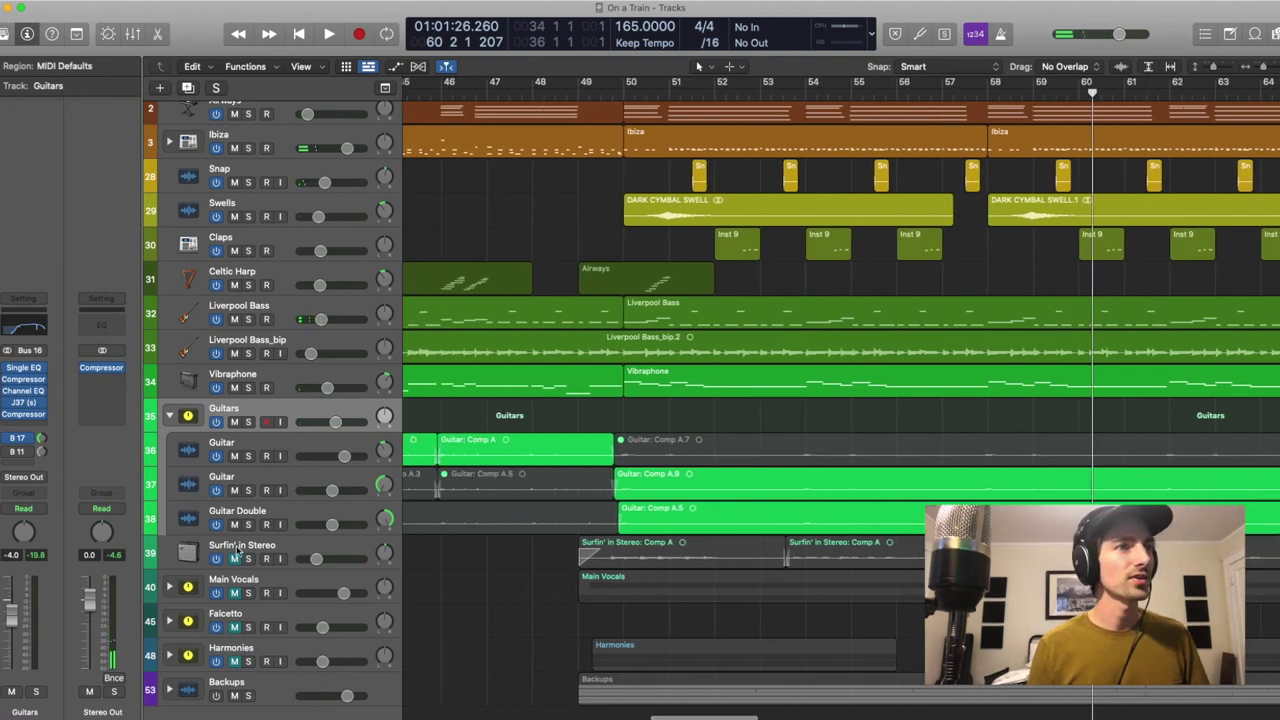
left_click(234, 558)
Select Surfin' in Stereo, set the playhead to bar 49, solo the track and play it alone
left_click(262, 550)
scroll(578, 494, "right", 2)
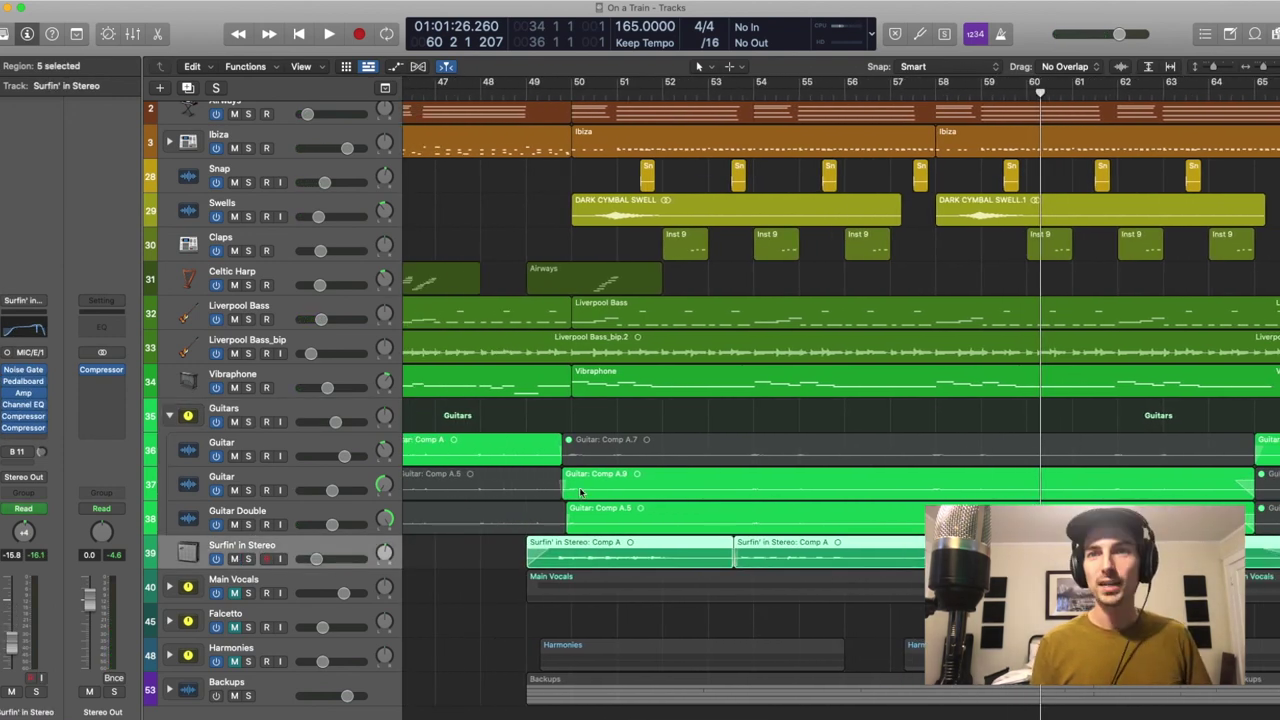
left_click_drag(589, 92, 528, 95)
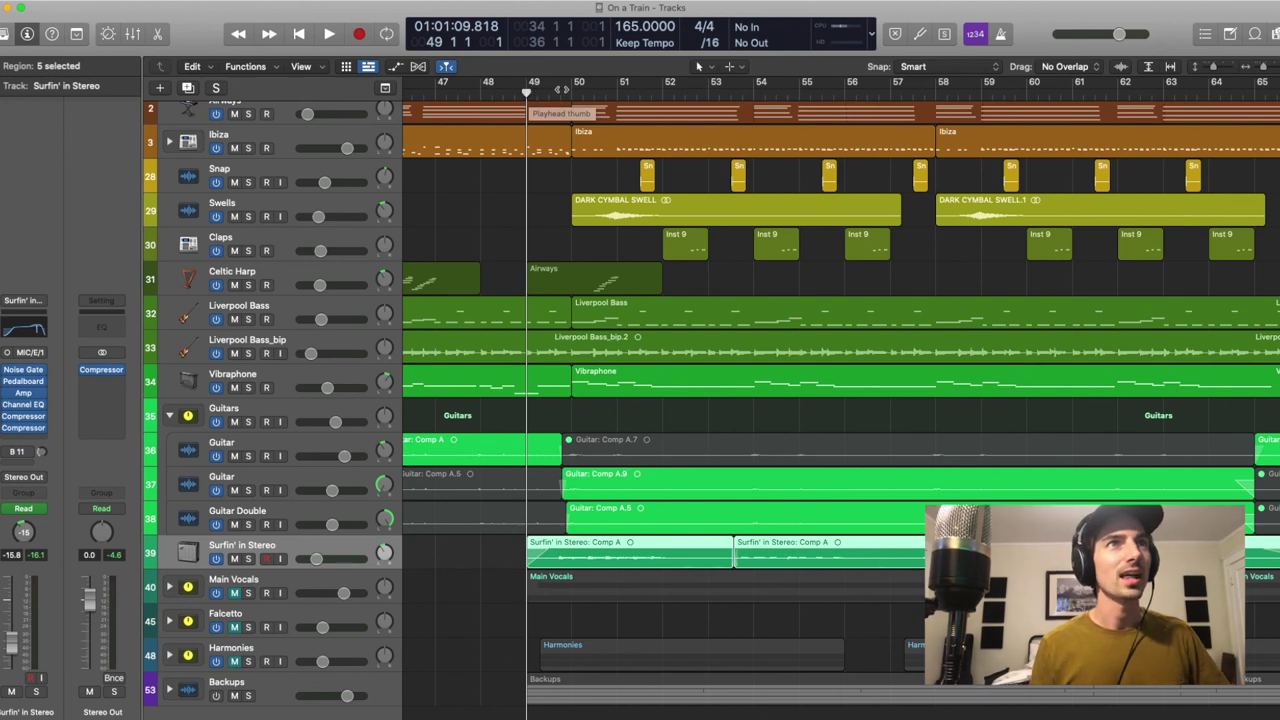
left_click(527, 92)
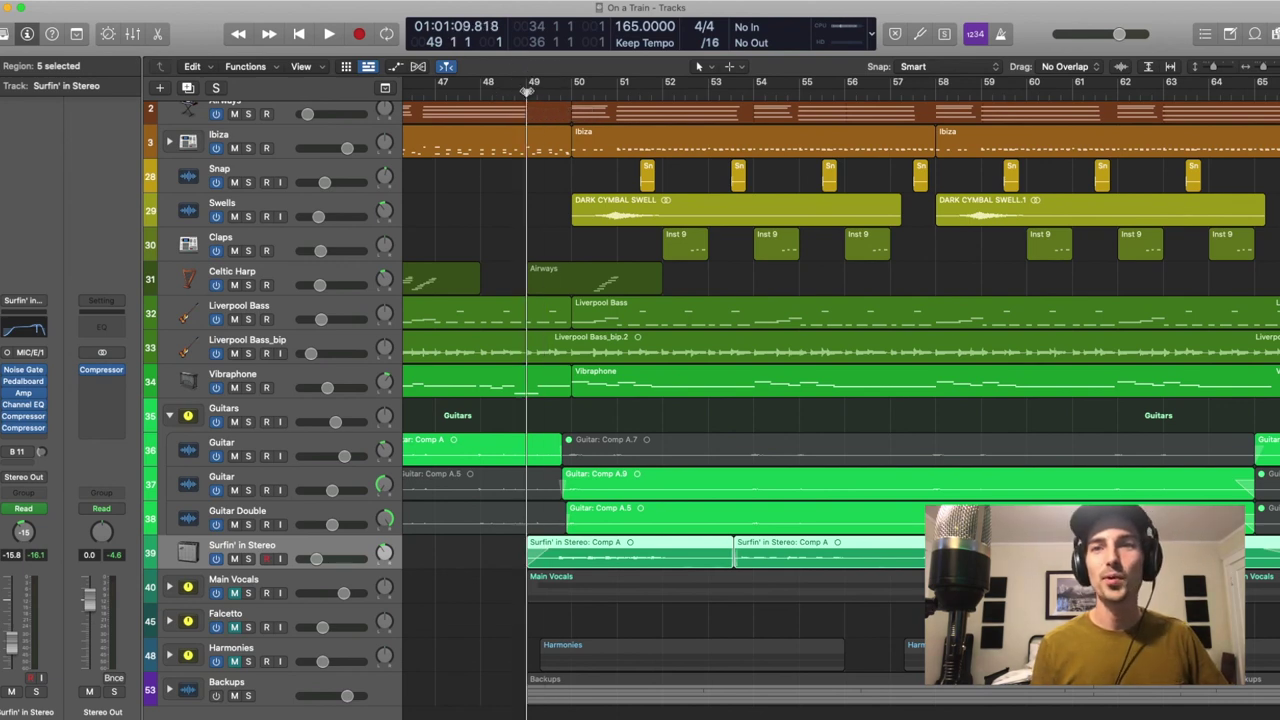
left_click(527, 92)
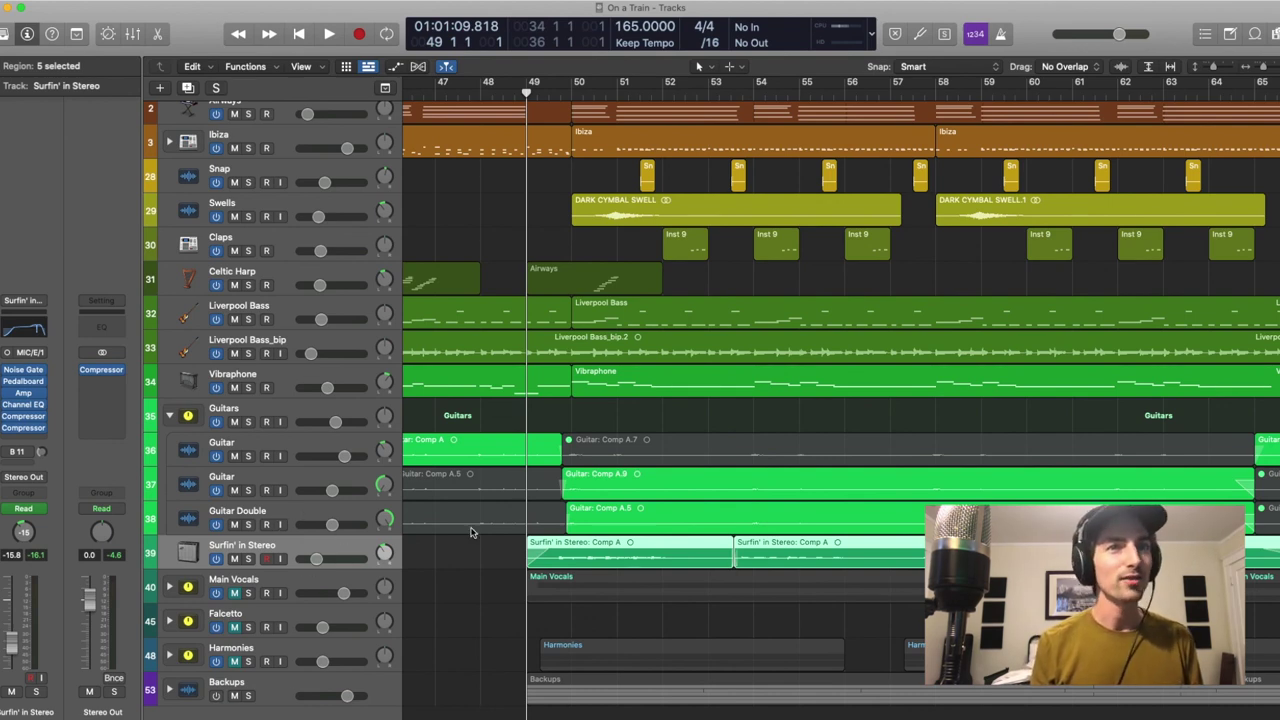
scroll(781, 563, "left", 2)
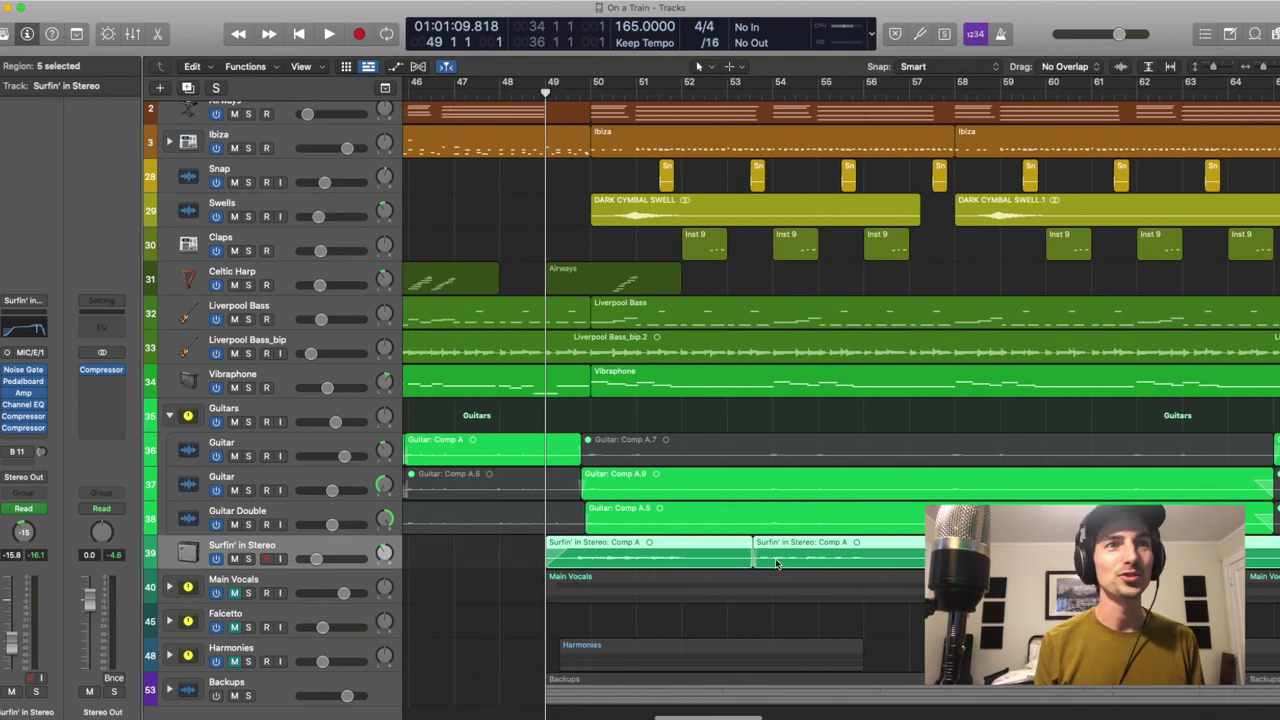
left_click(249, 559)
key("space")
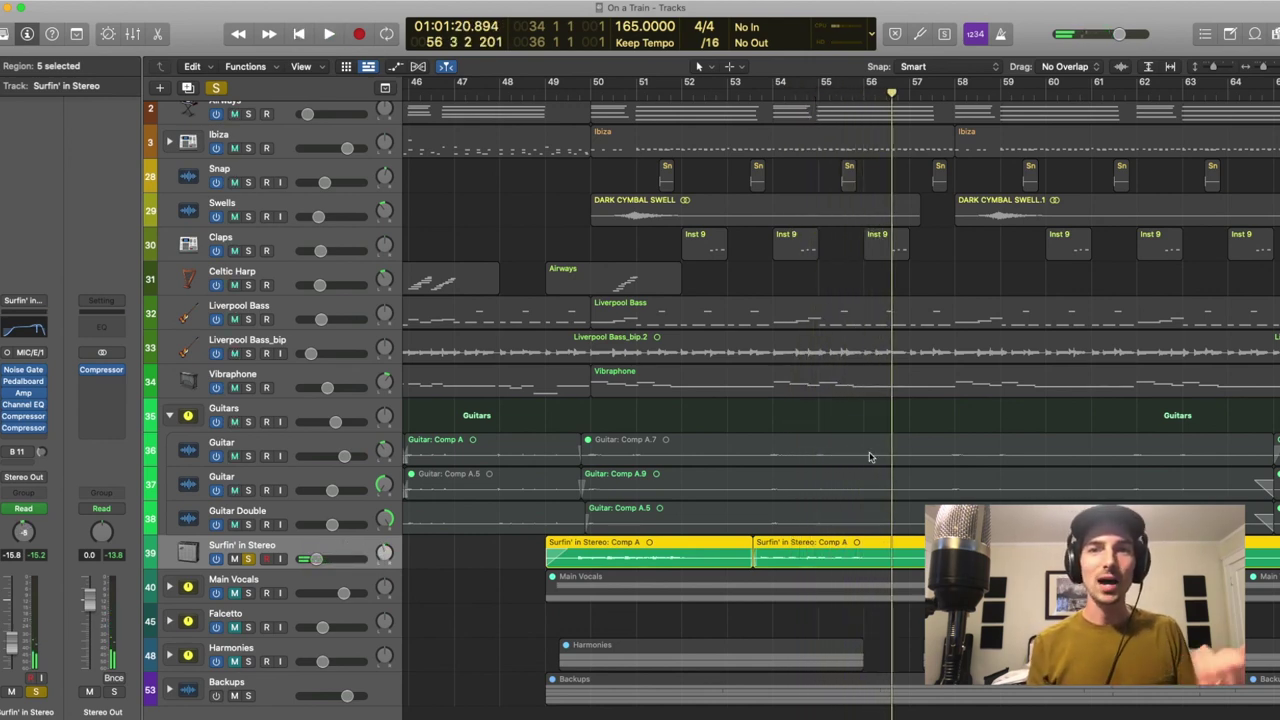
left_click(23, 392)
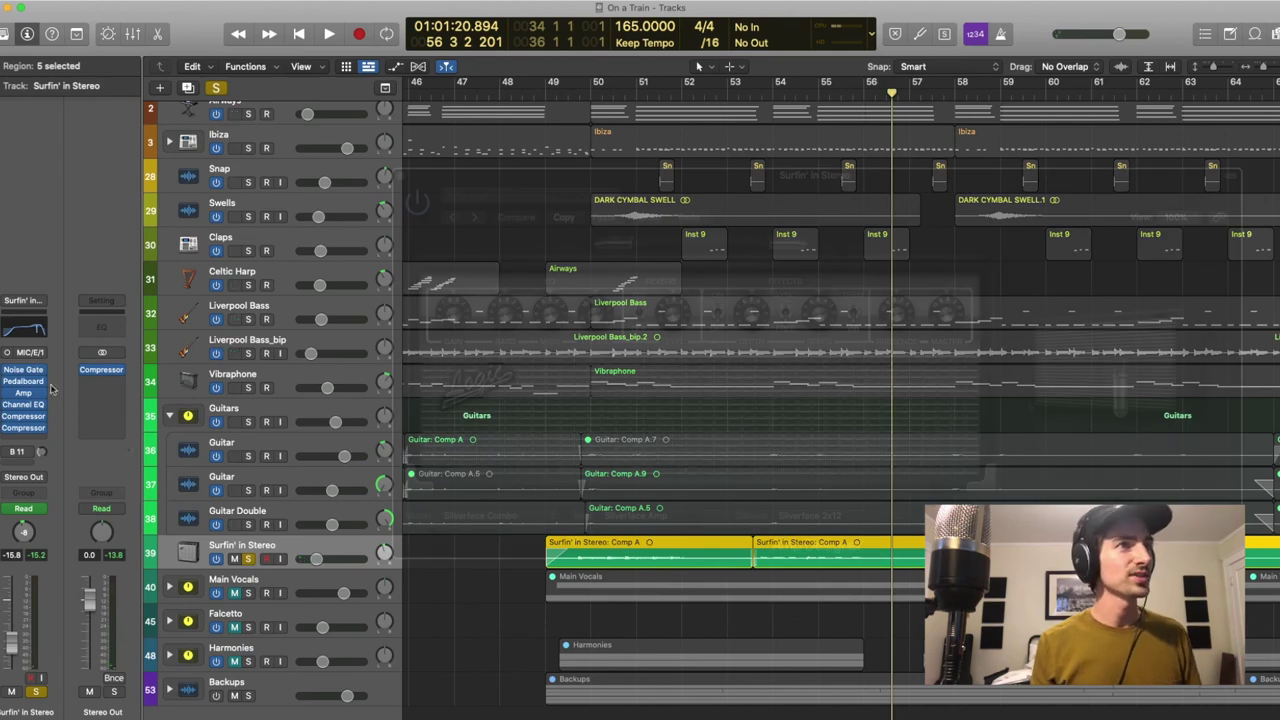
left_click_drag(863, 187, 893, 128)
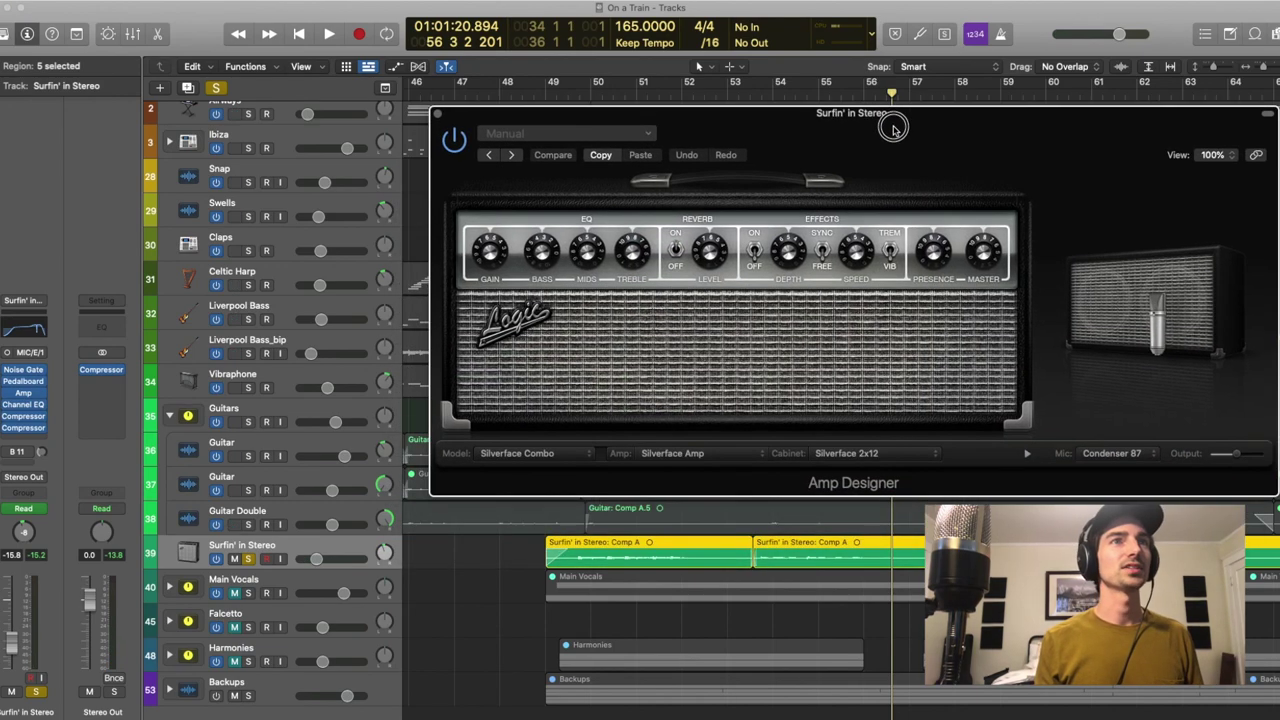
left_click(438, 116)
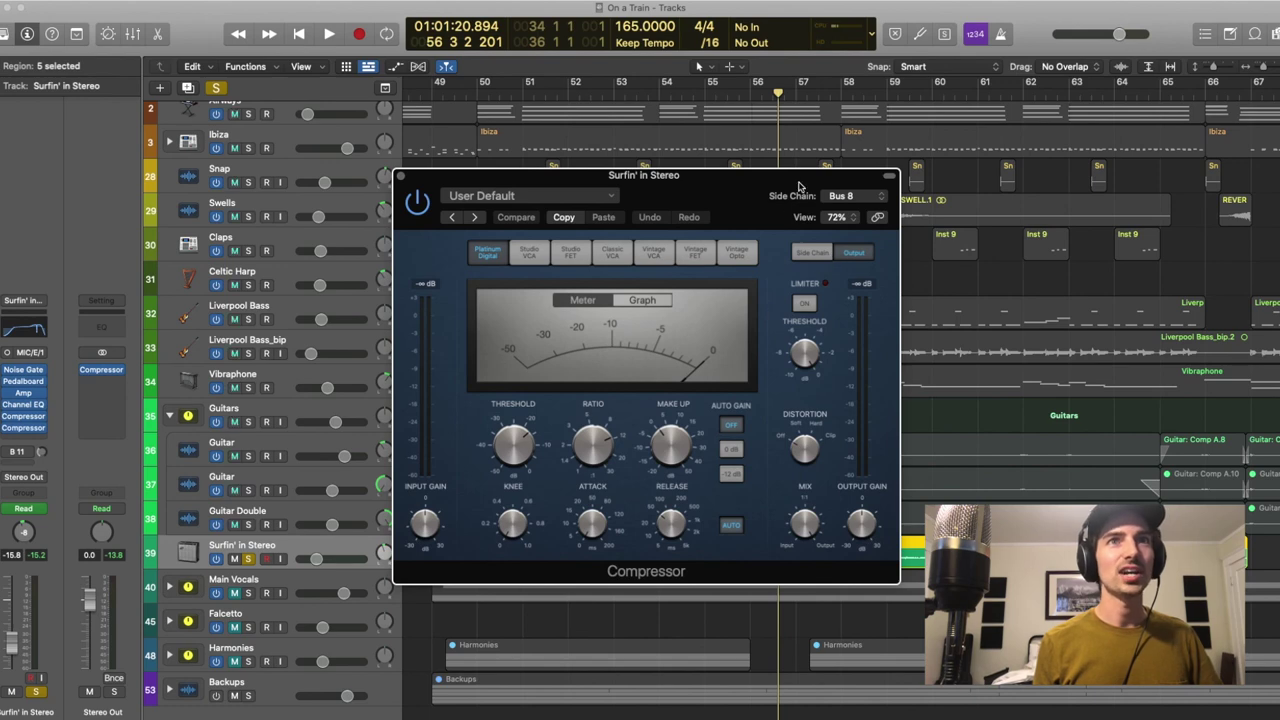
left_click(401, 177)
Solo the Ibiza track alongside Surfin' in Stereo and play from bar 50, then stop
scroll(262, 213, "up", 2)
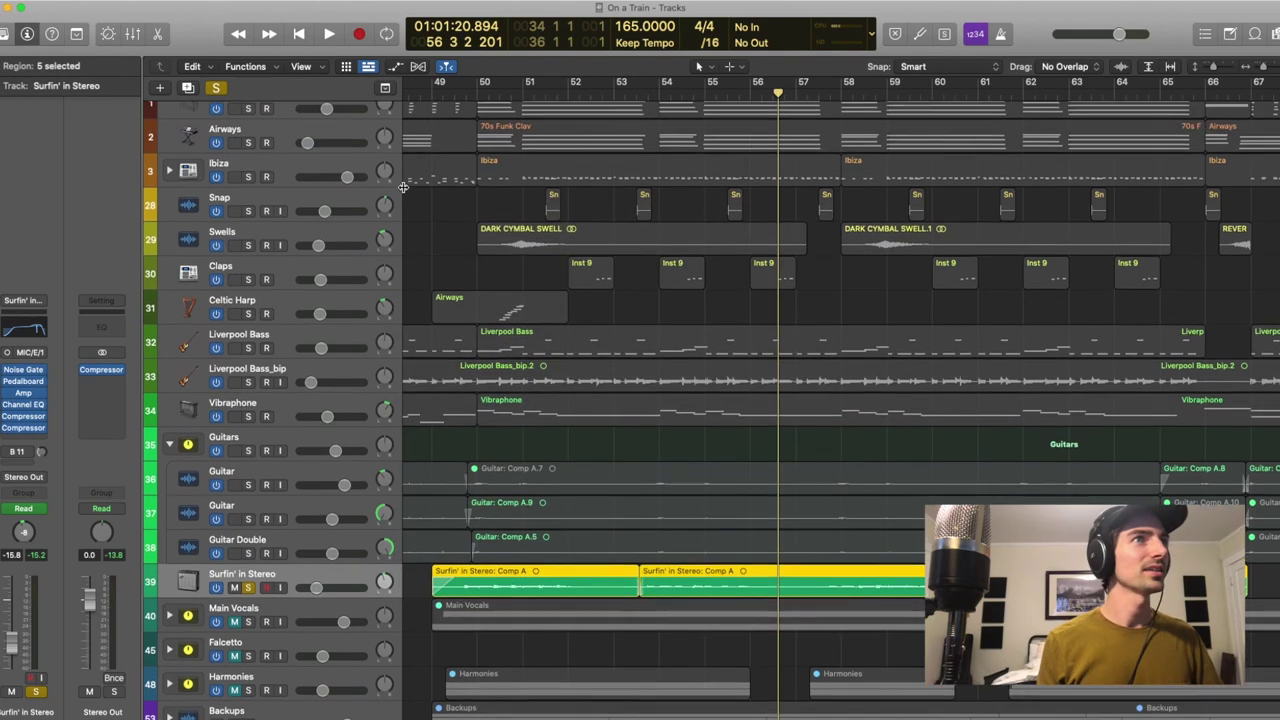
left_click(248, 193)
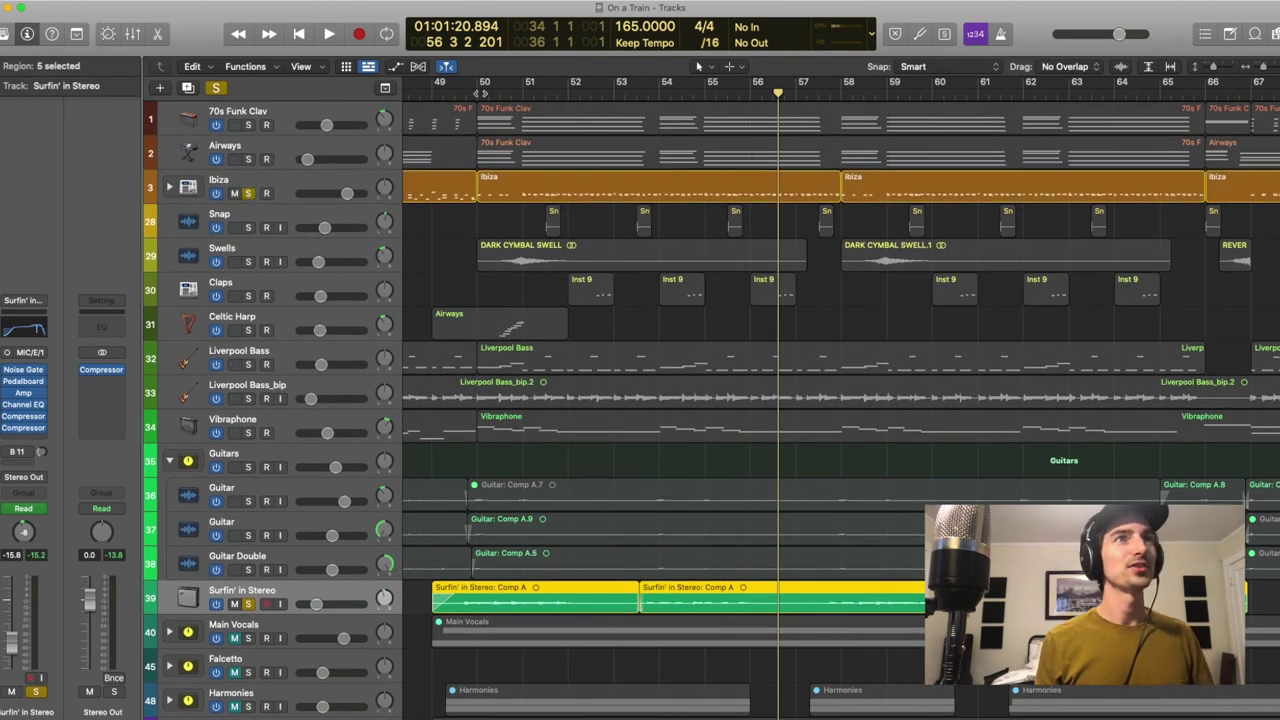
key("space")
key("space")
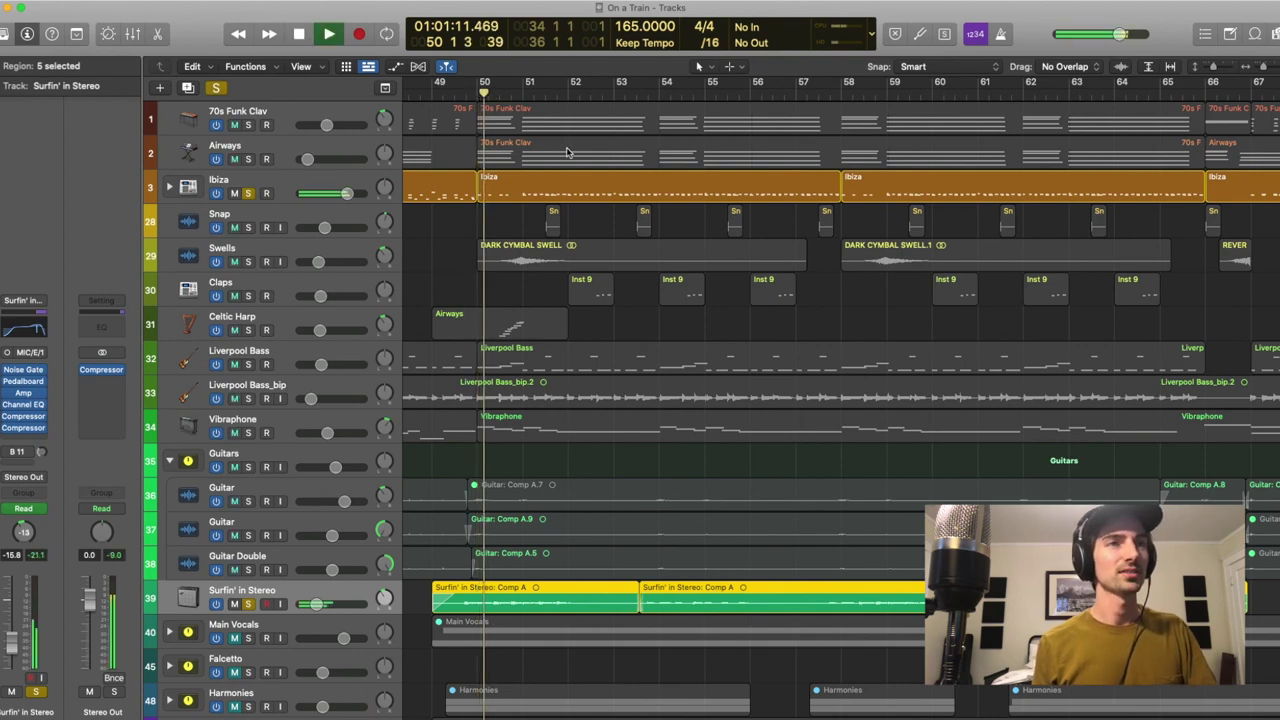
left_click(300, 35)
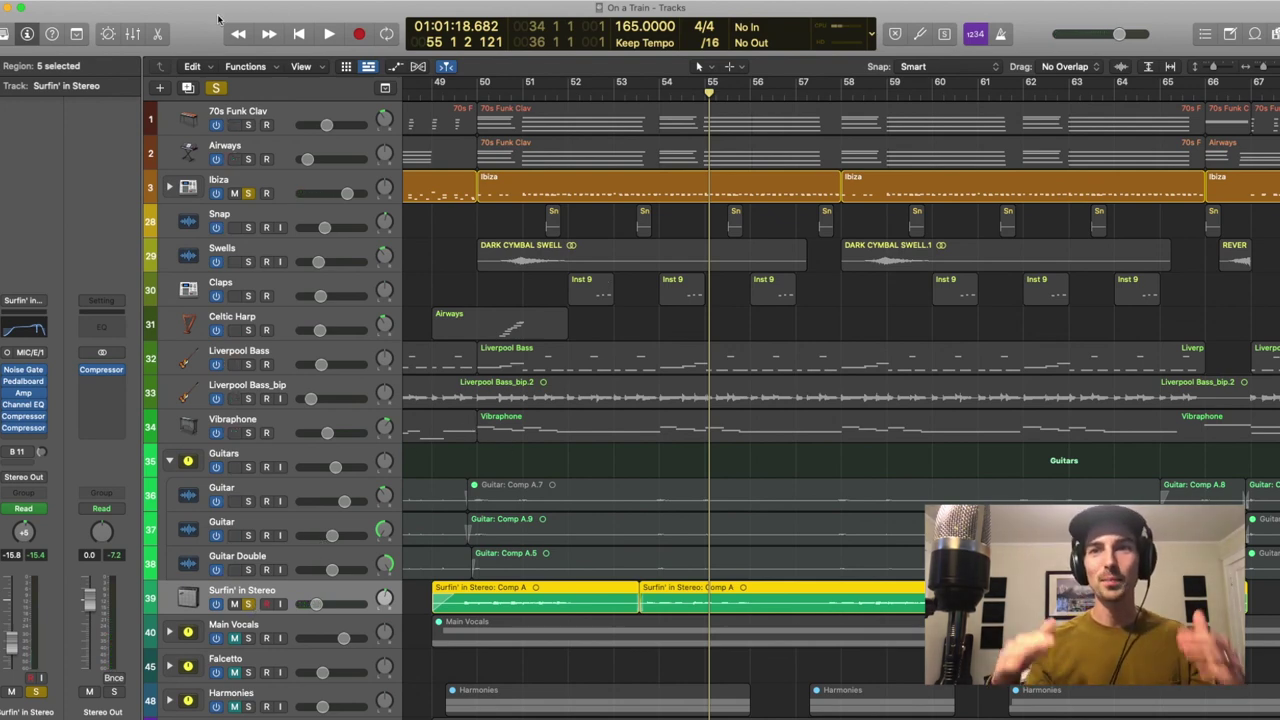
scroll(700, 400, "left", 3)
Clear all solos, return the playhead to bar 50 and start playback
key("ctrl+alt+super+s")
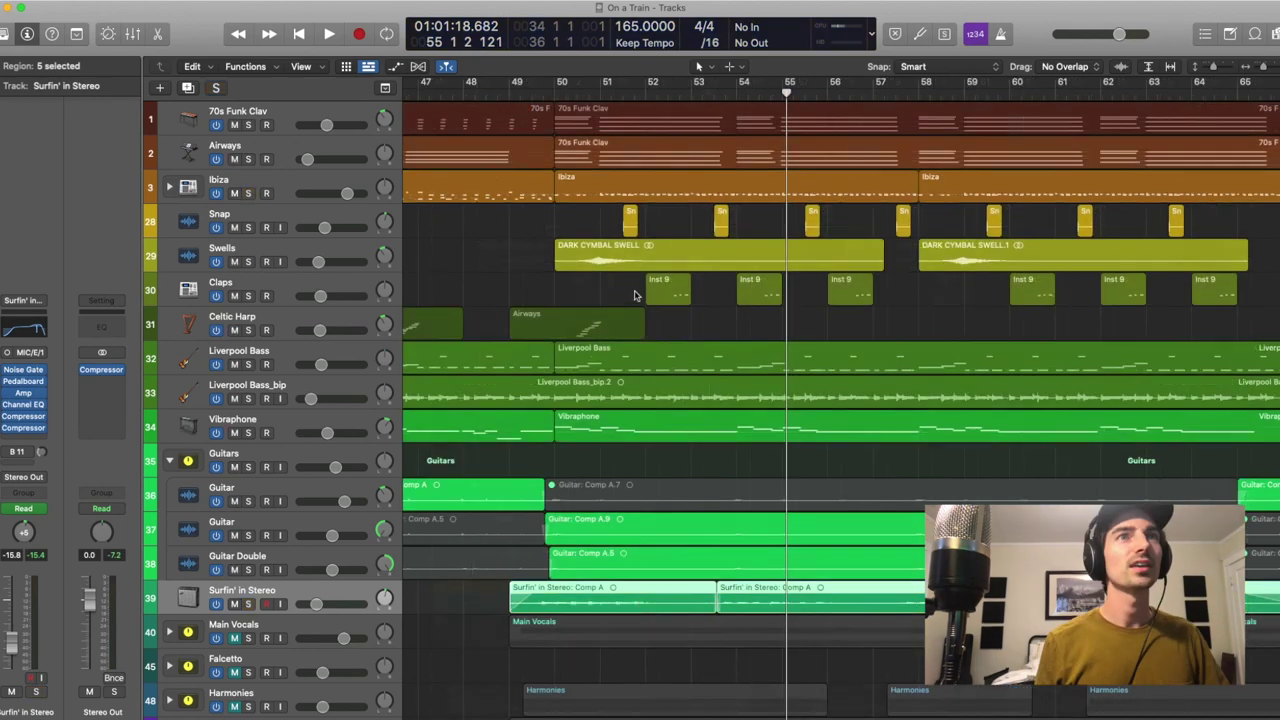
left_click(556, 92)
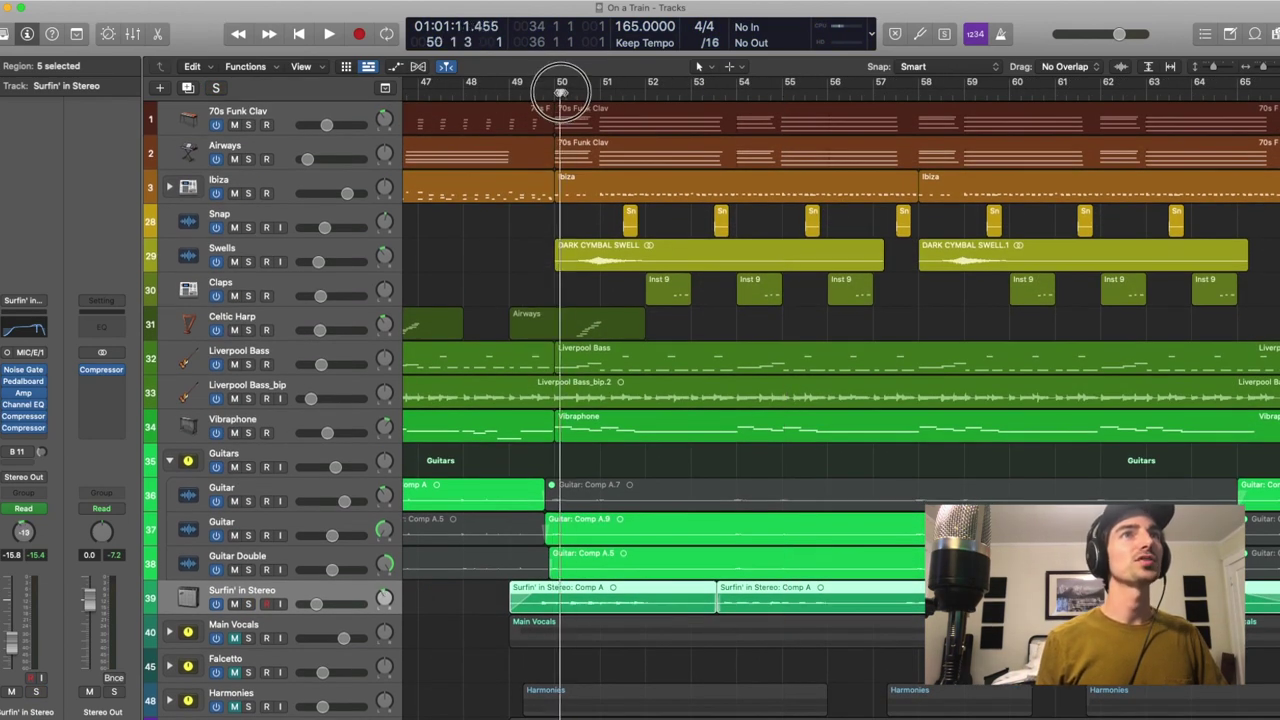
left_click(249, 194)
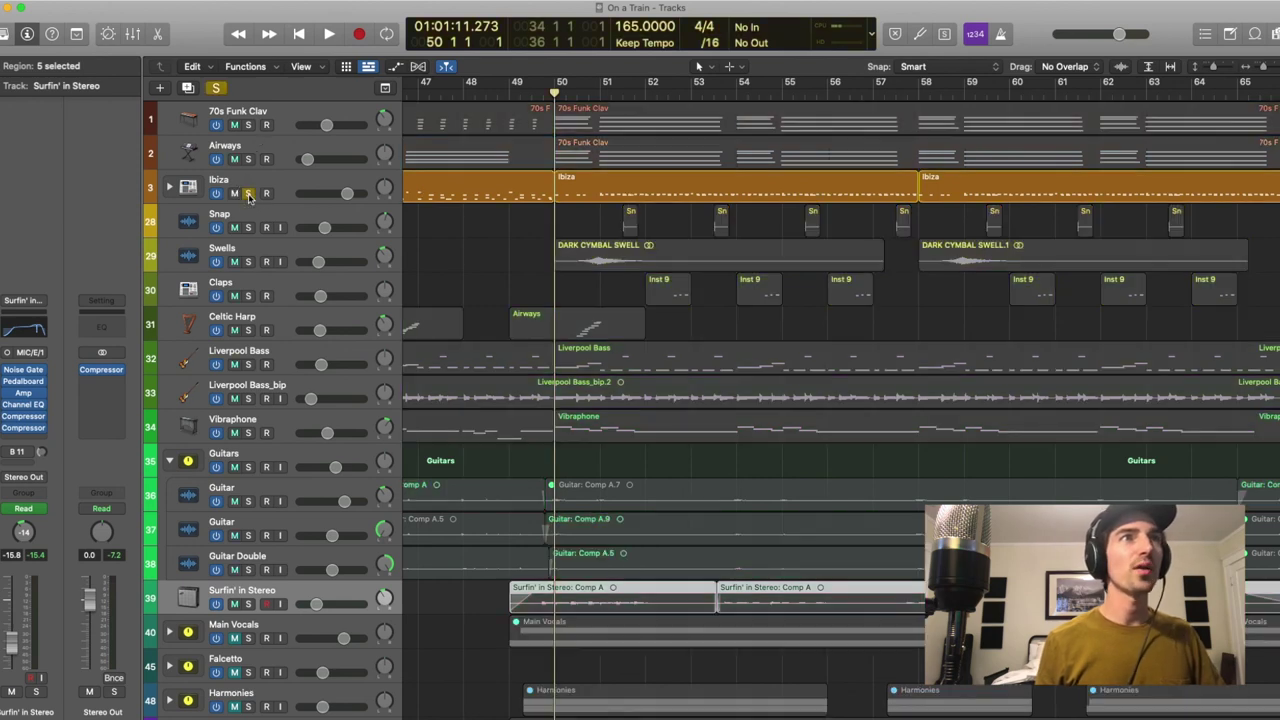
left_click(249, 194)
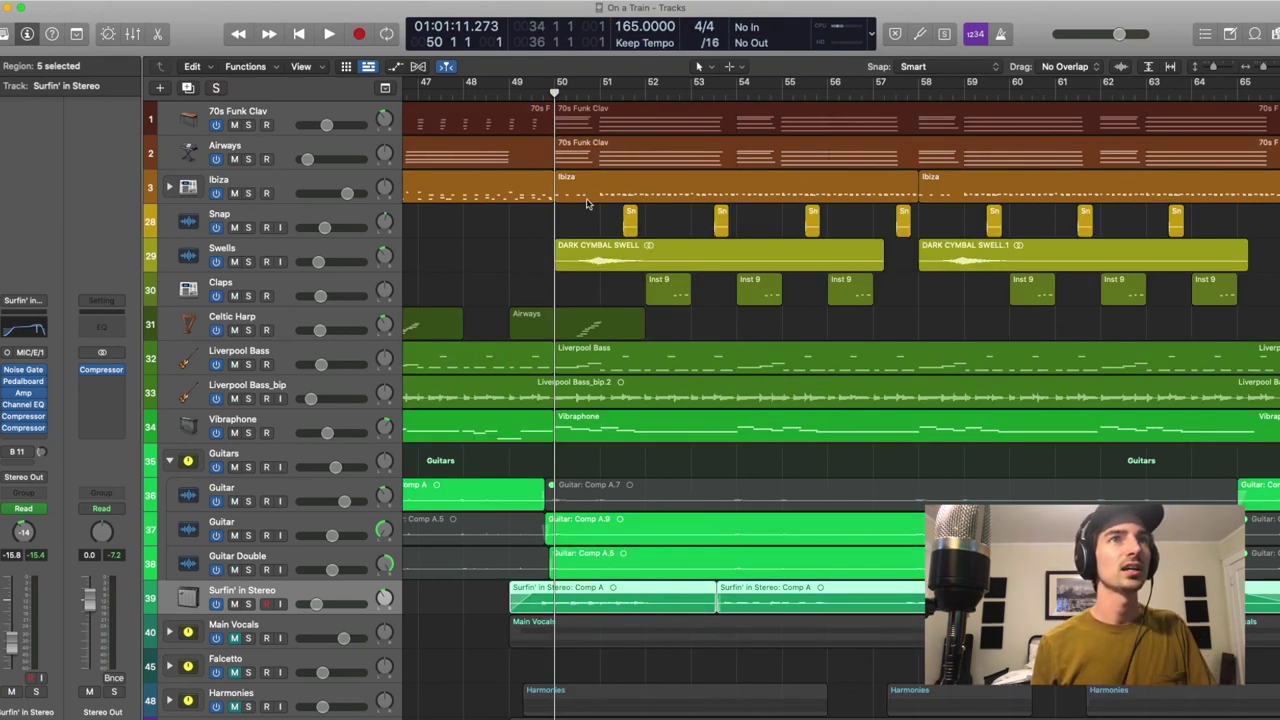
key("space")
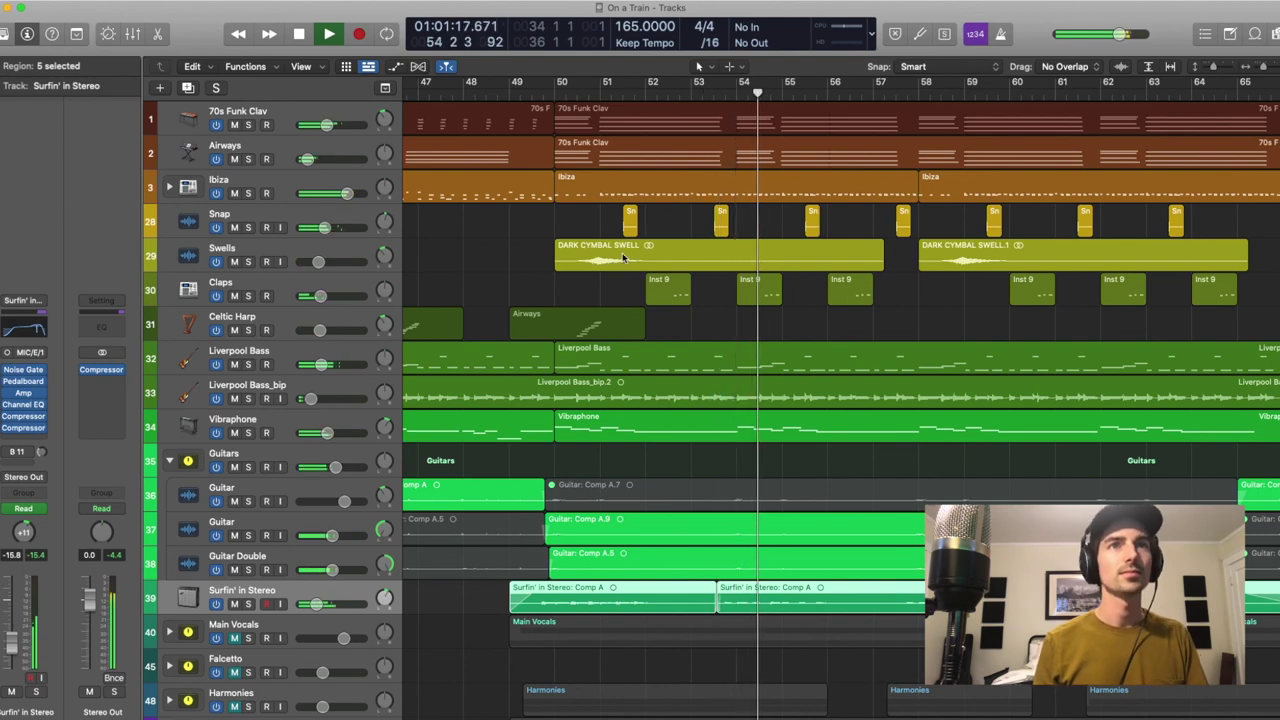
Audition the Claps, Swells and Snap tracks soloed in turn from bar 50, ending with Snap alone
left_click(248, 296)
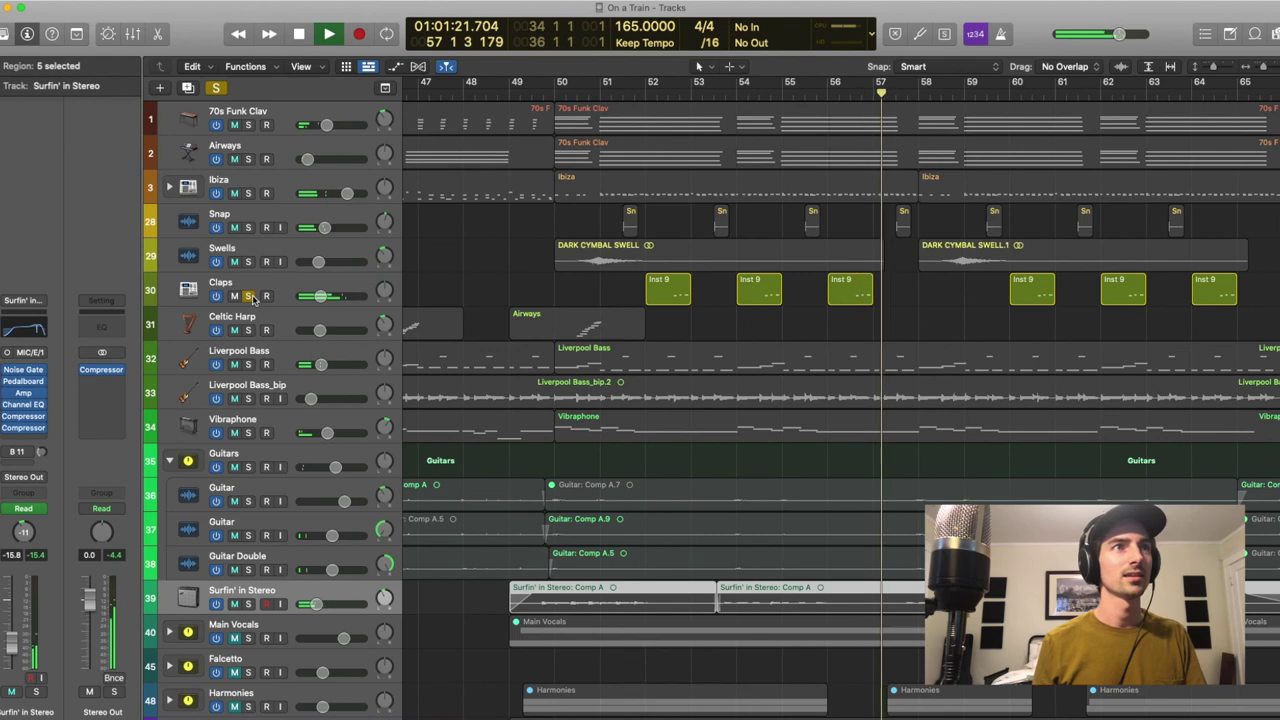
left_click(252, 296)
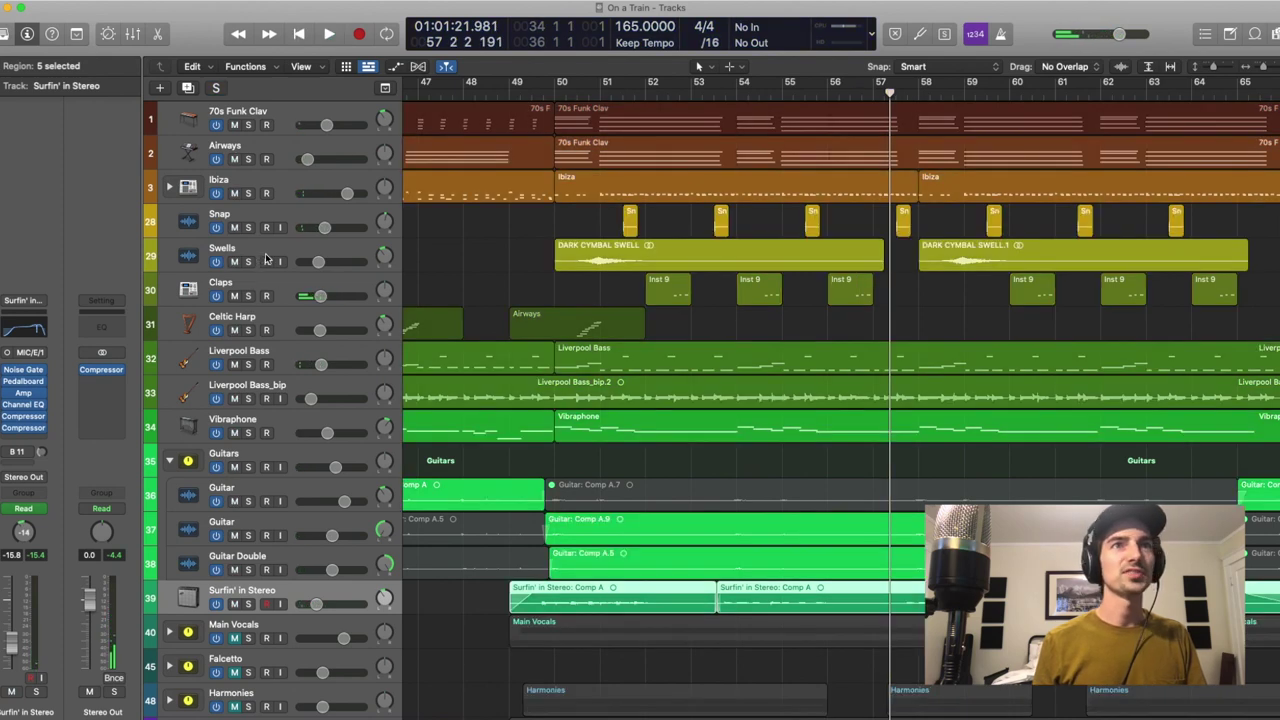
left_click(250, 262)
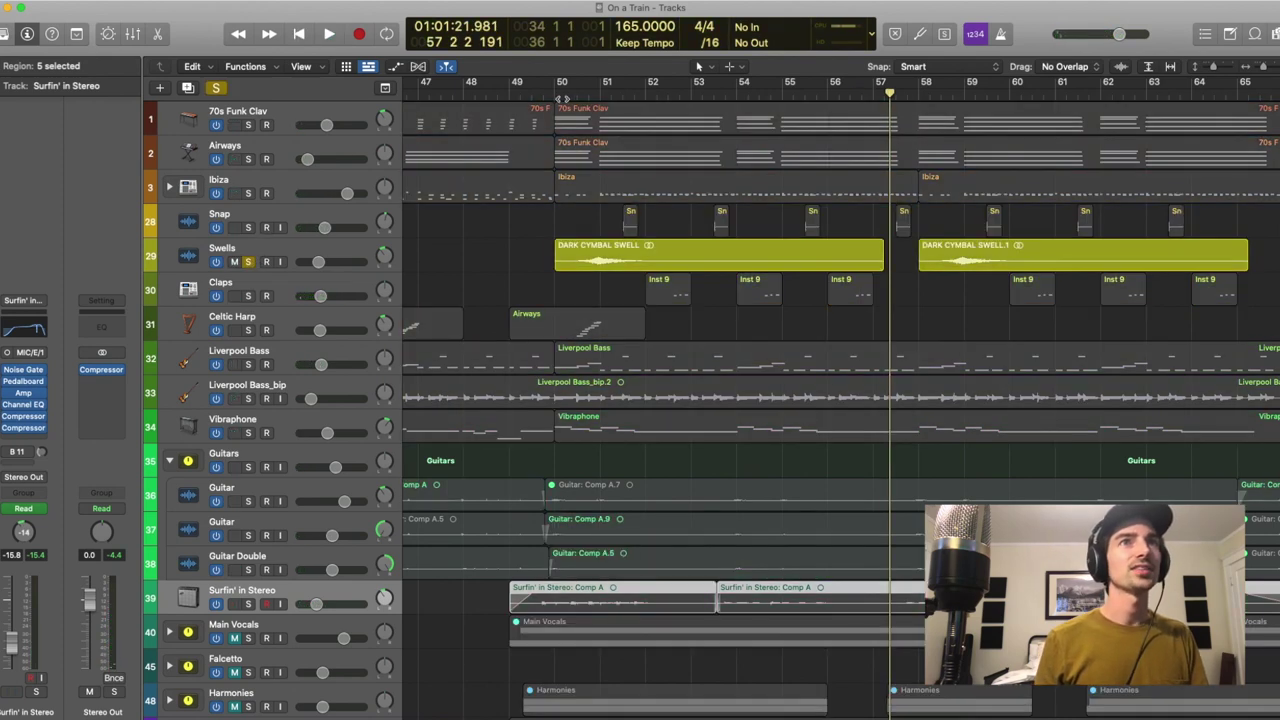
key("space")
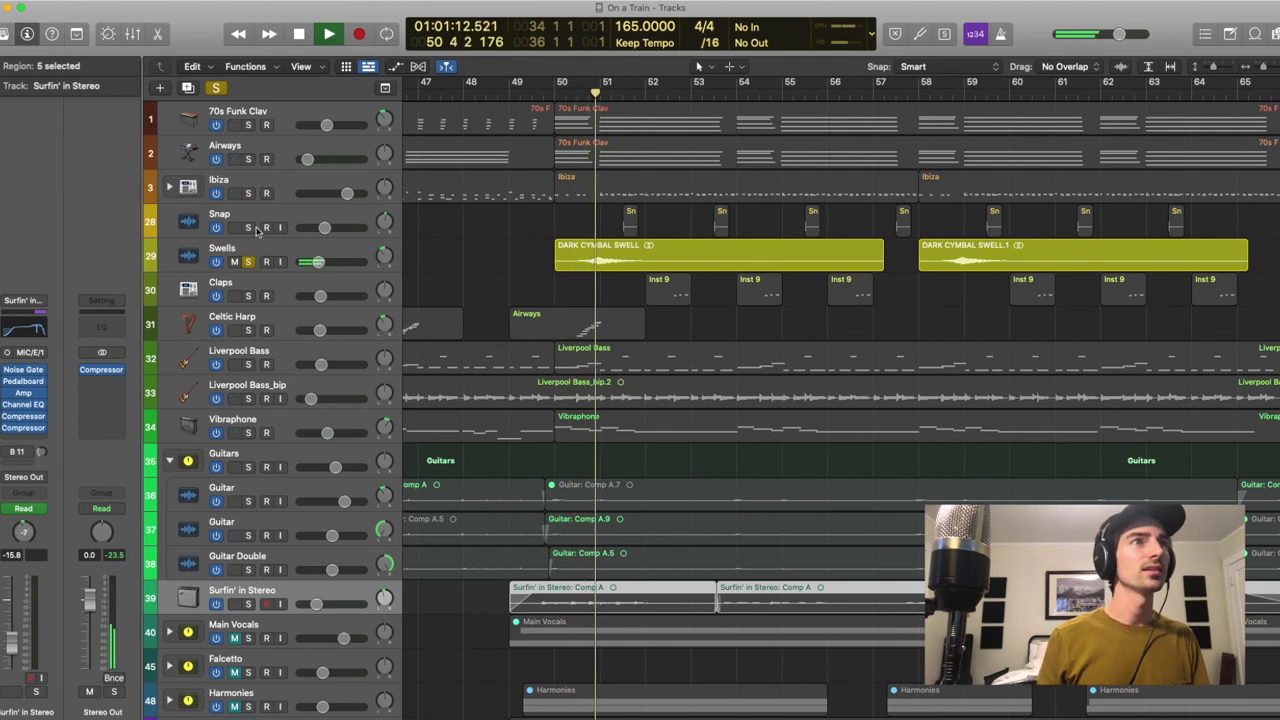
left_click(249, 228)
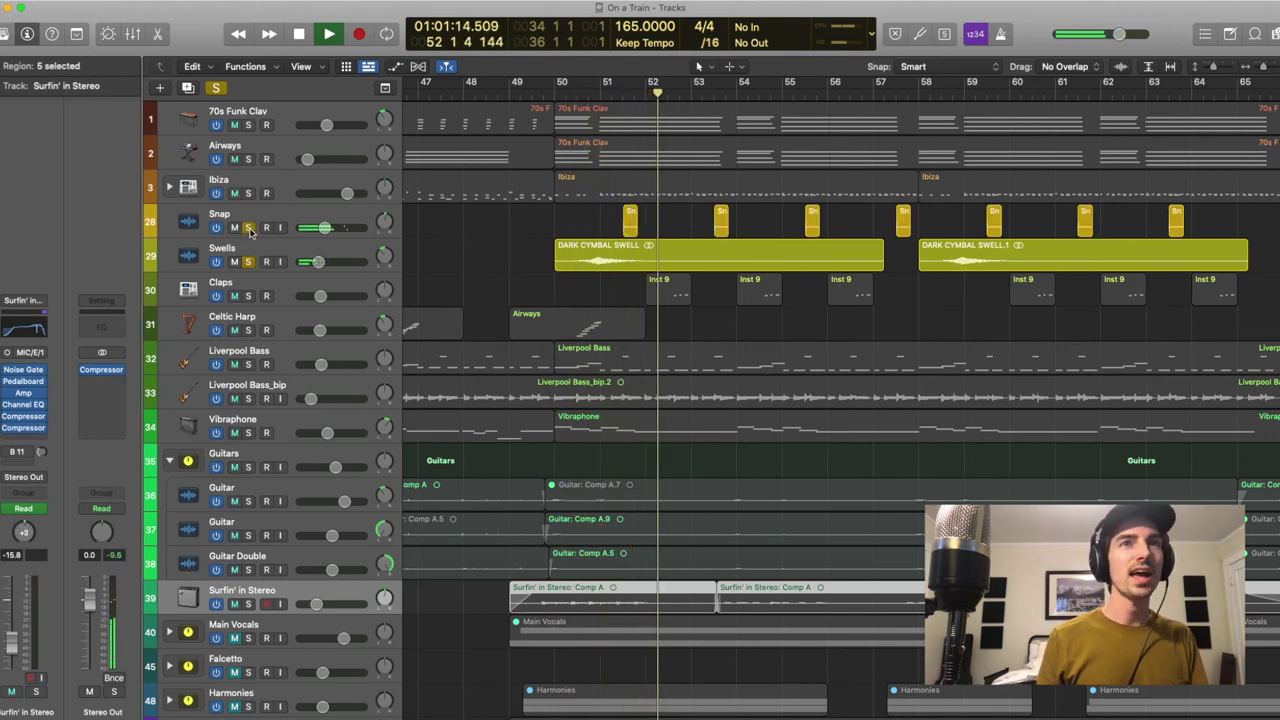
left_click(249, 228, "alt")
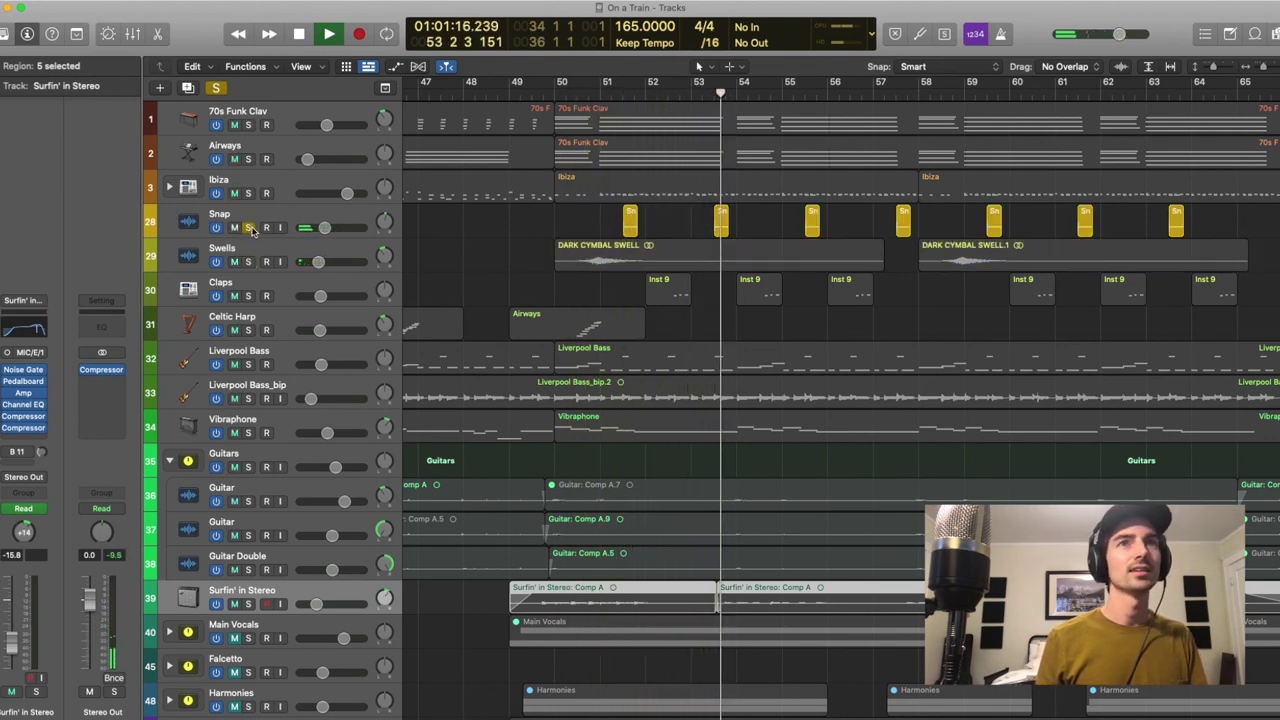
Unsolo Snap and let the full arrangement play on until stopping at bar 67
left_click(249, 228)
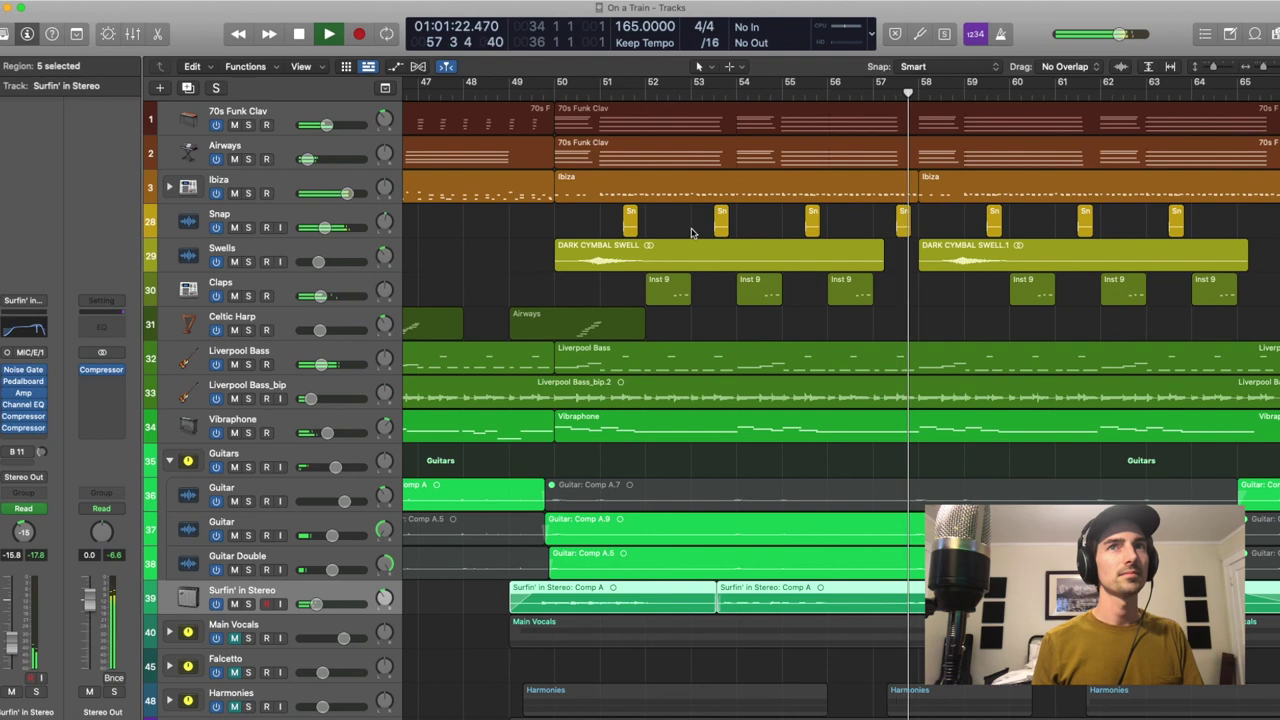
scroll(695, 230, "right", 5)
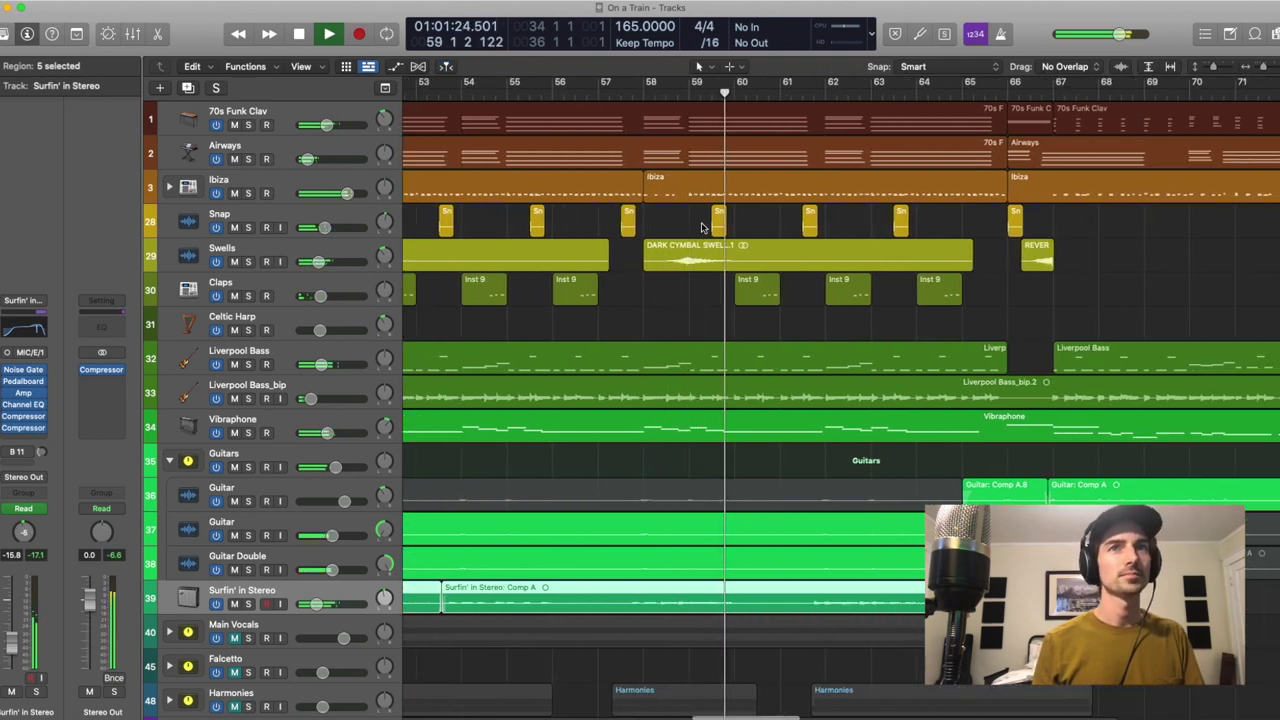
scroll(702, 228, "right", 3)
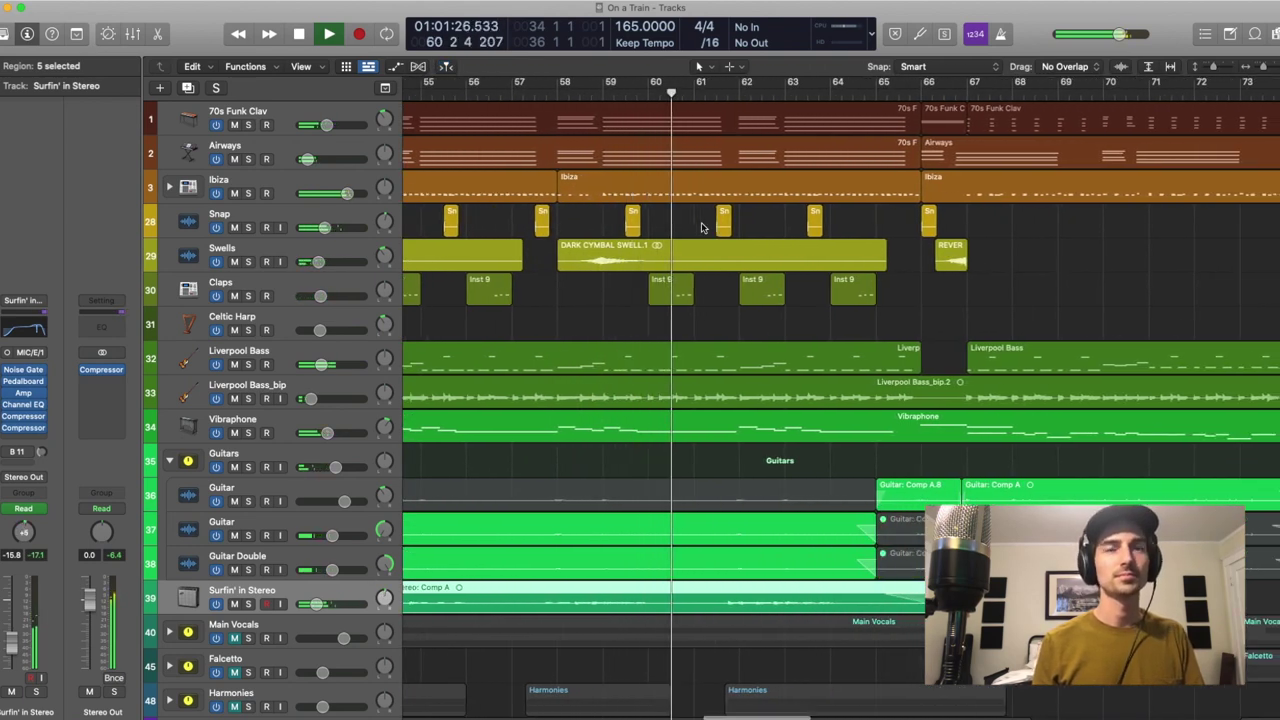
scroll(702, 228, "right", 4)
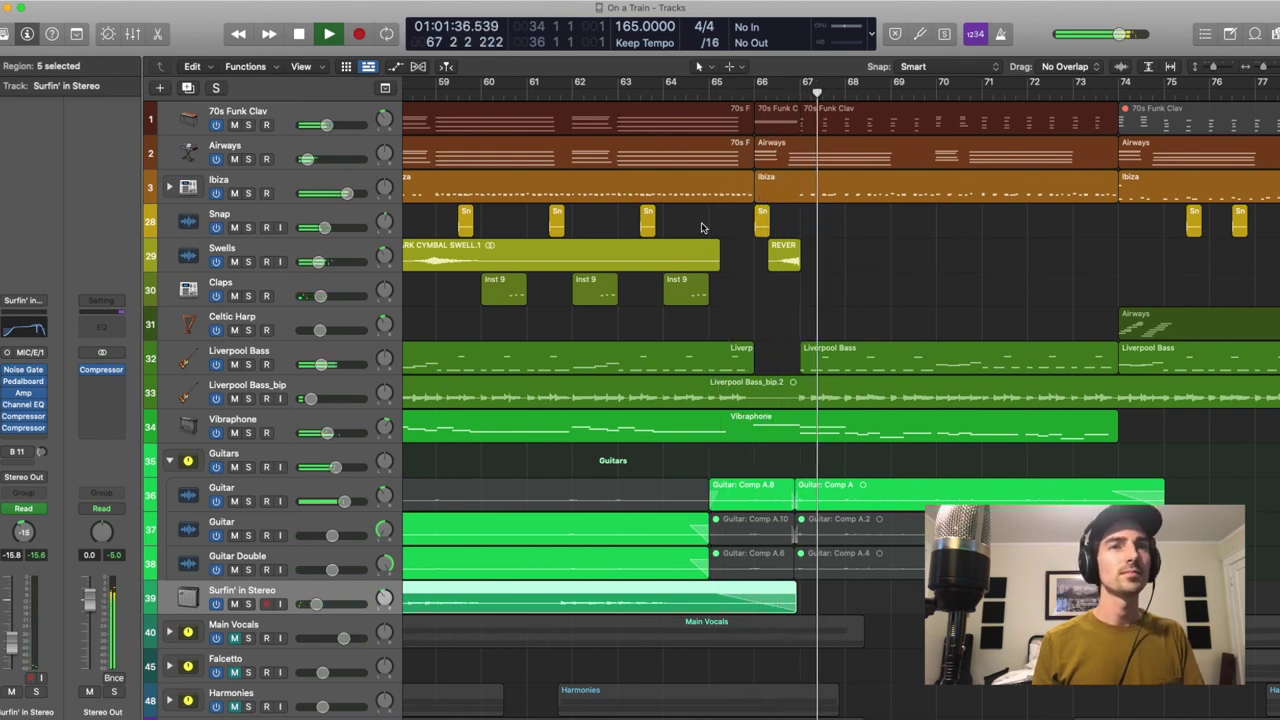
key("space")
Solo the 70s Funk Clav track and play it from bar 50
scroll(766, 214, "left", 10)
scroll(763, 213, "left", 5)
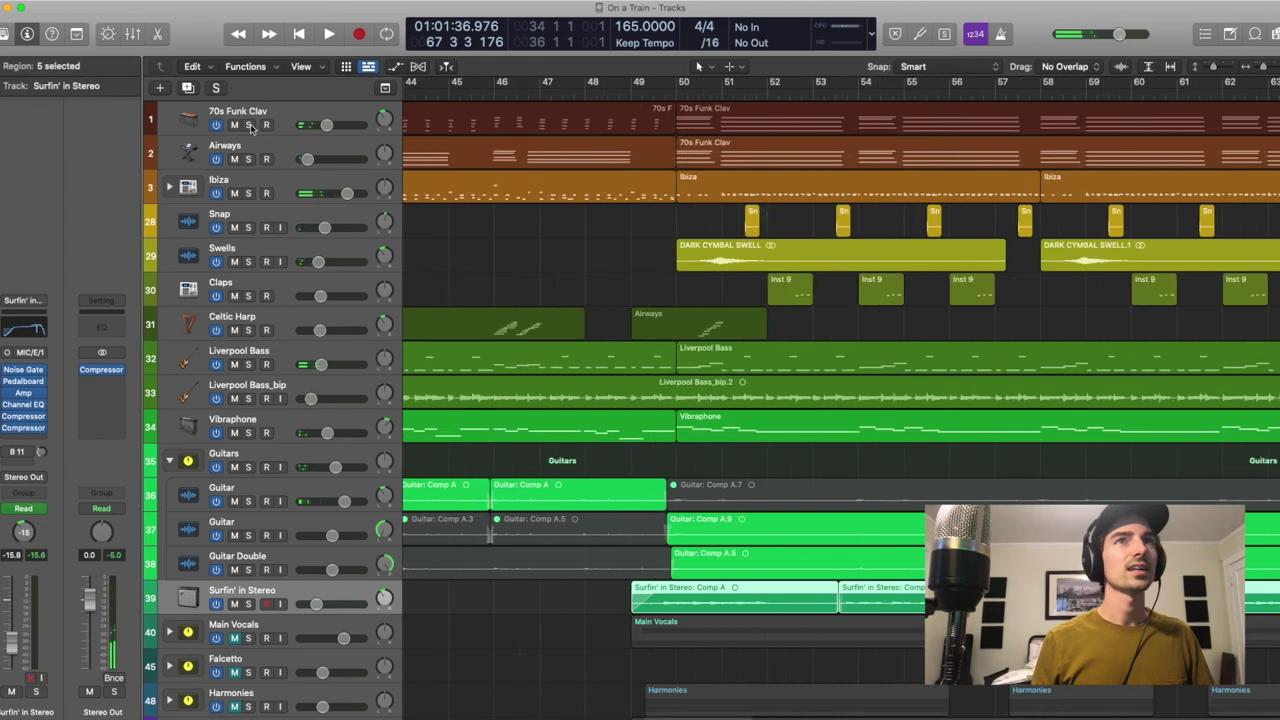
key("ctrl+s")
left_click_drag(688, 82, 695, 83)
left_click(676, 98)
key("space")
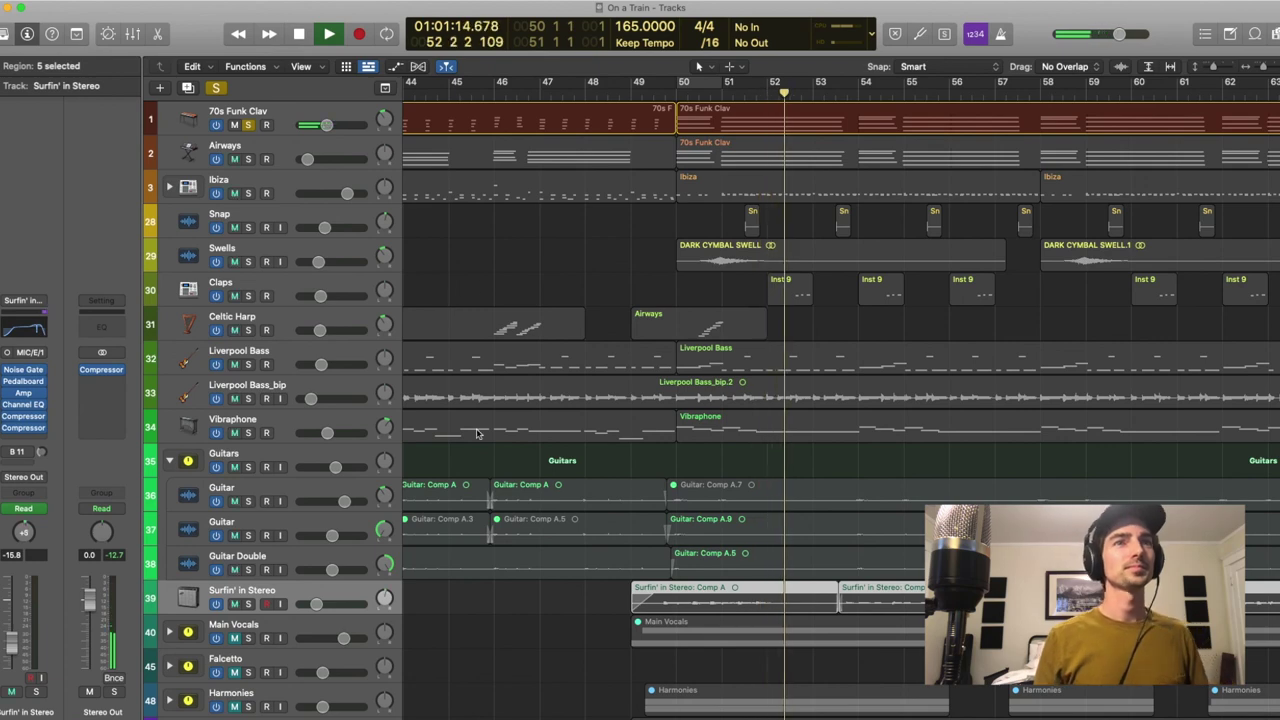
Add Vibraphone to the solo, then unsolo both Clav and Vibraphone
left_click(252, 432)
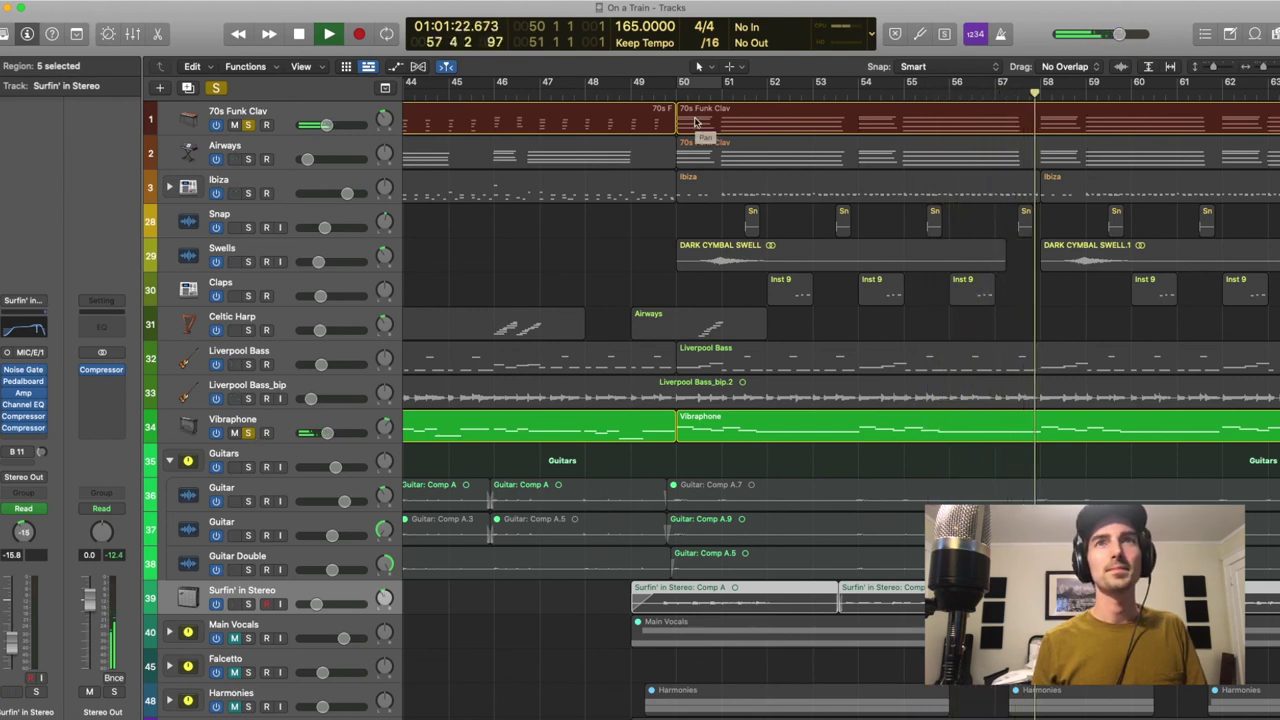
left_click(250, 125)
left_click(249, 432)
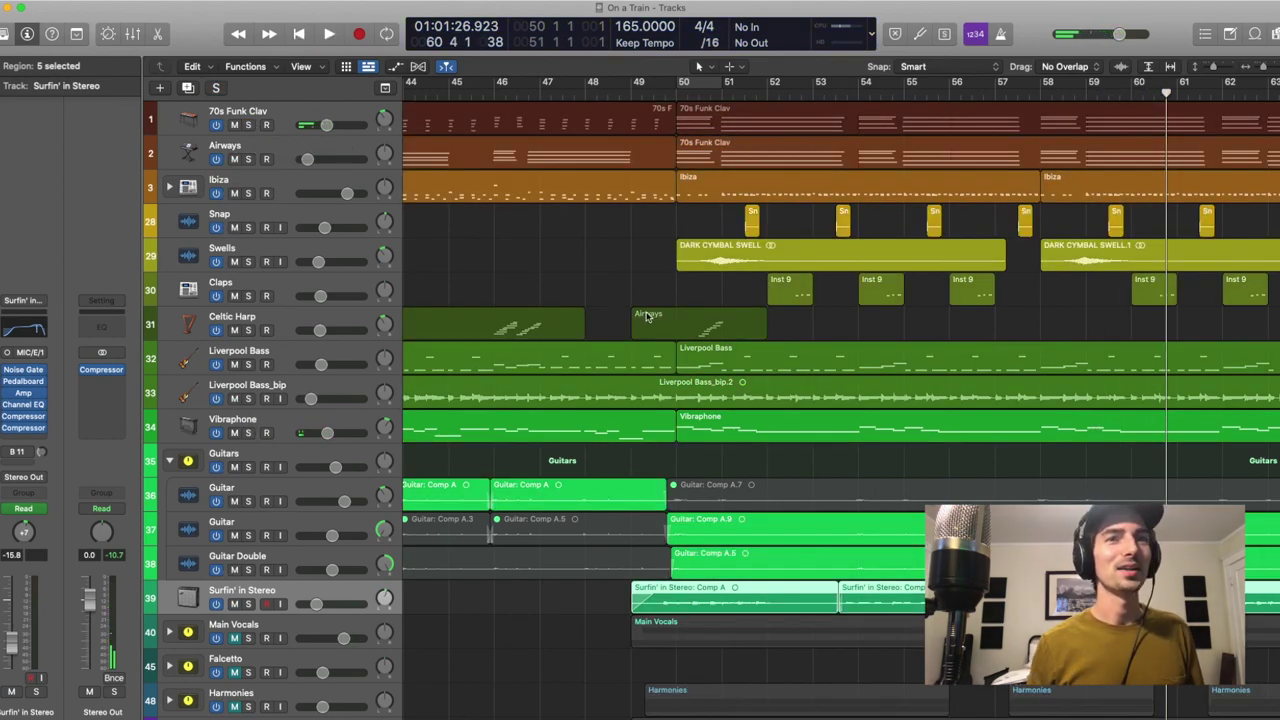
Solo the Celtic Harp track and play it from bar 42
scroll(647, 316, "left", 10)
left_click(248, 331)
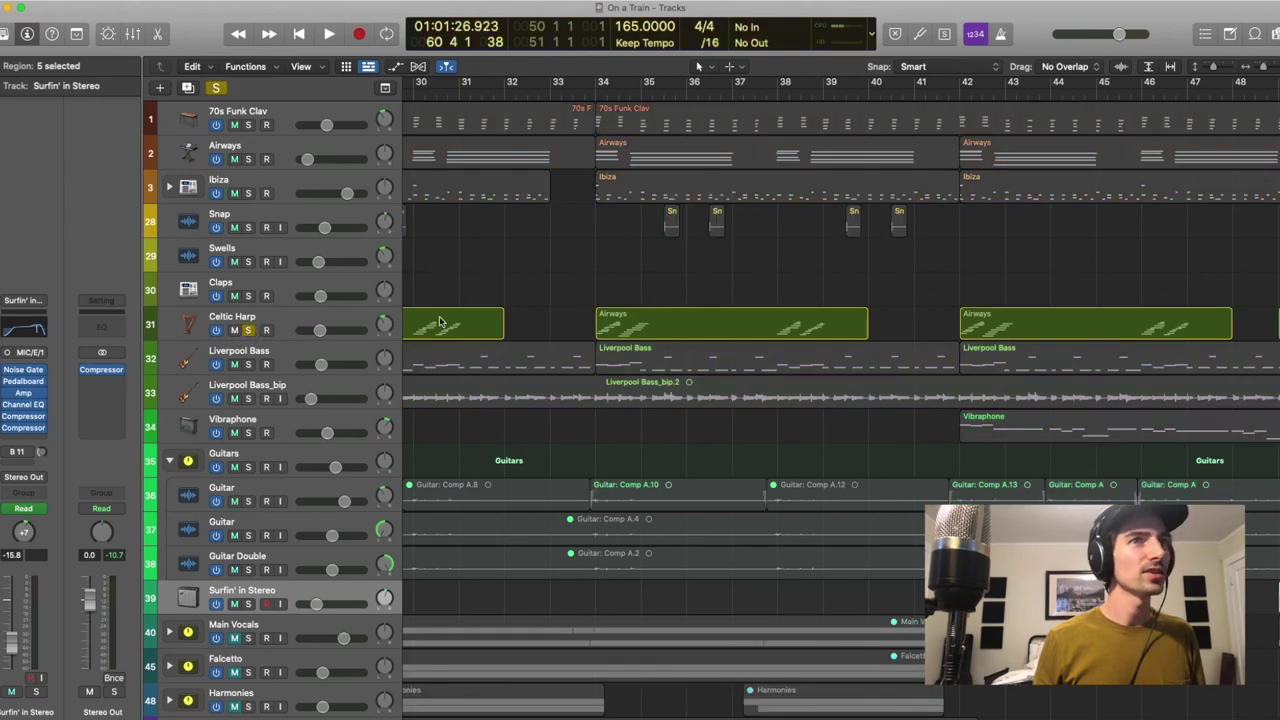
scroll(678, 303, "right", 3)
left_click(810, 82)
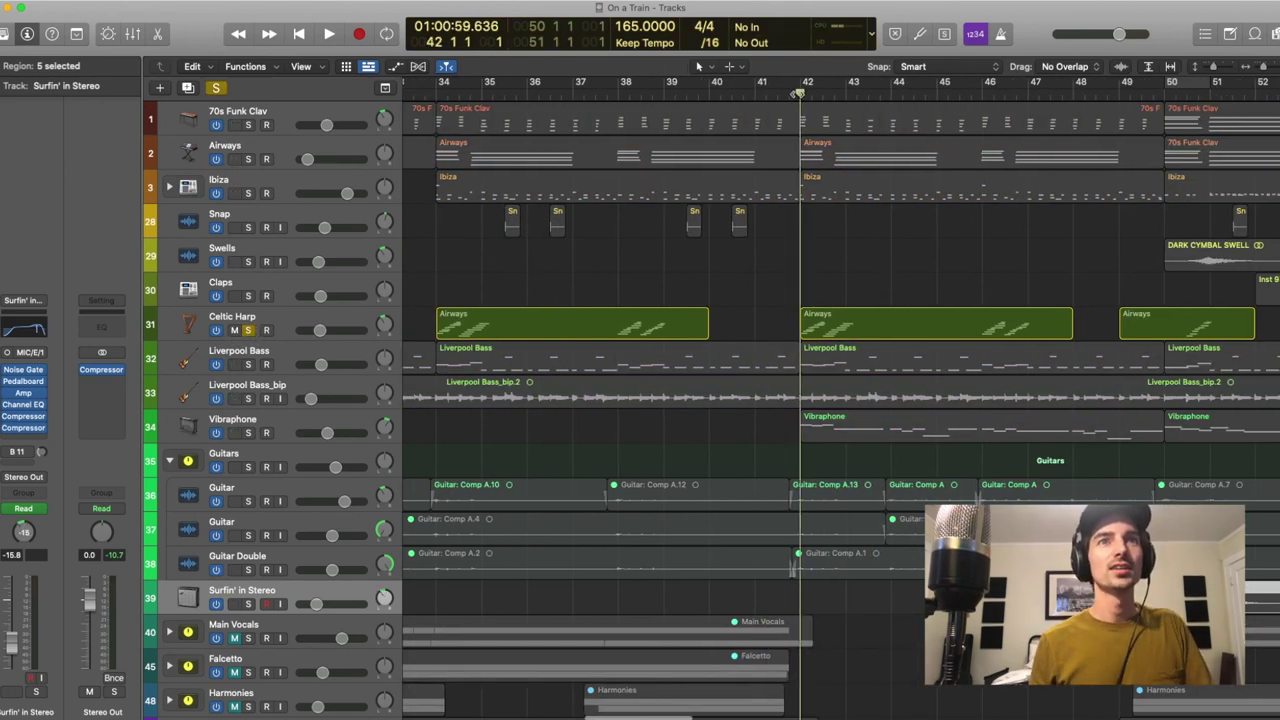
key("space")
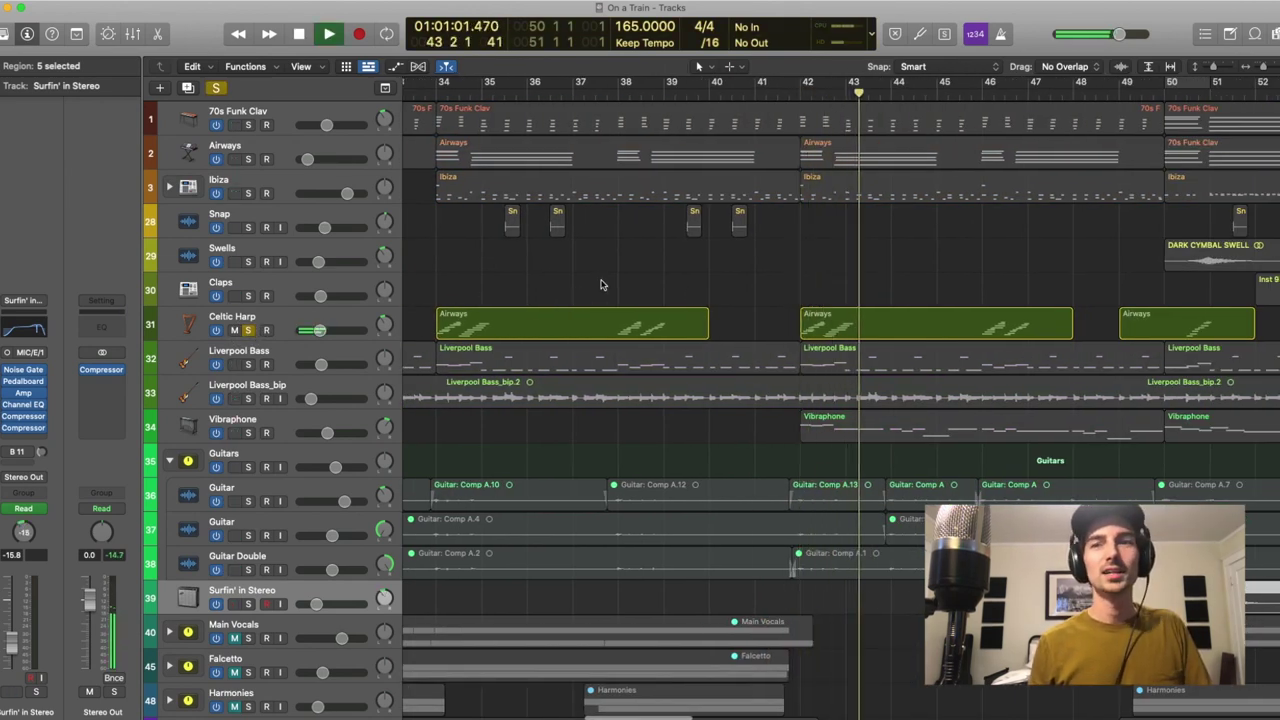
Turn on Catch Playhead and select the Celtic Harp track and its regions
scroll(757, 264, "right", 5)
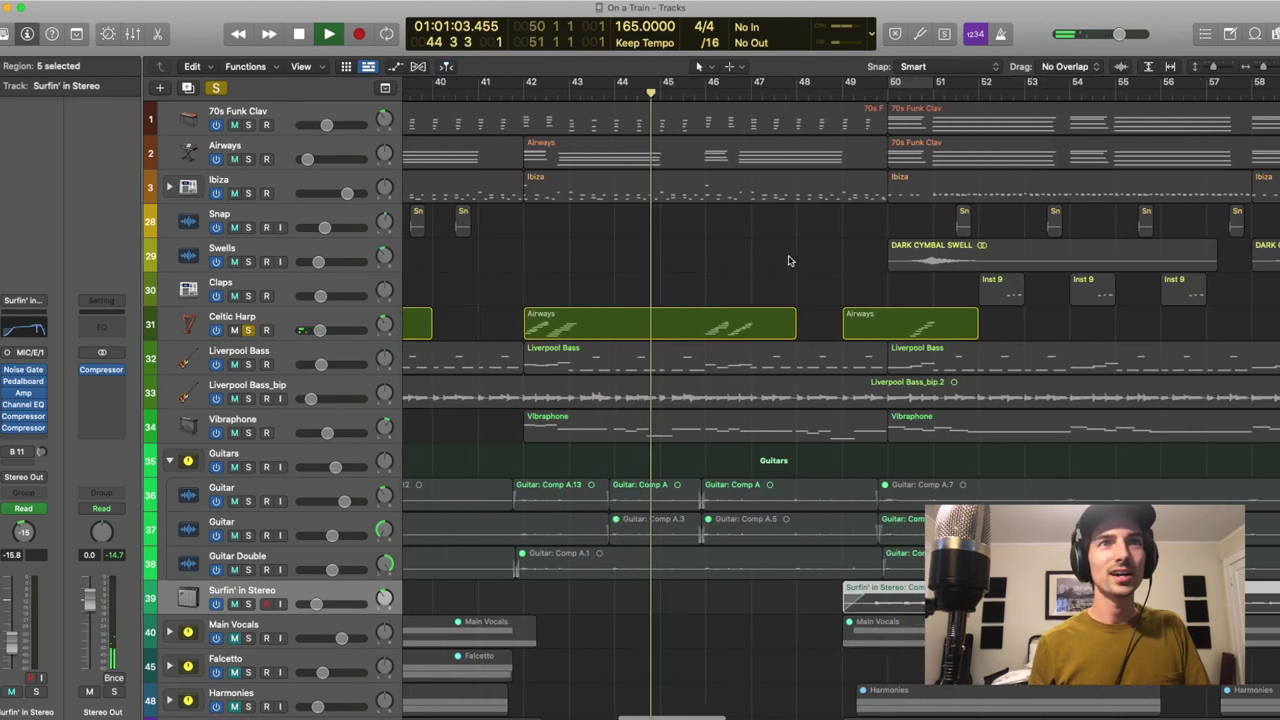
scroll(760, 262, "right", 3)
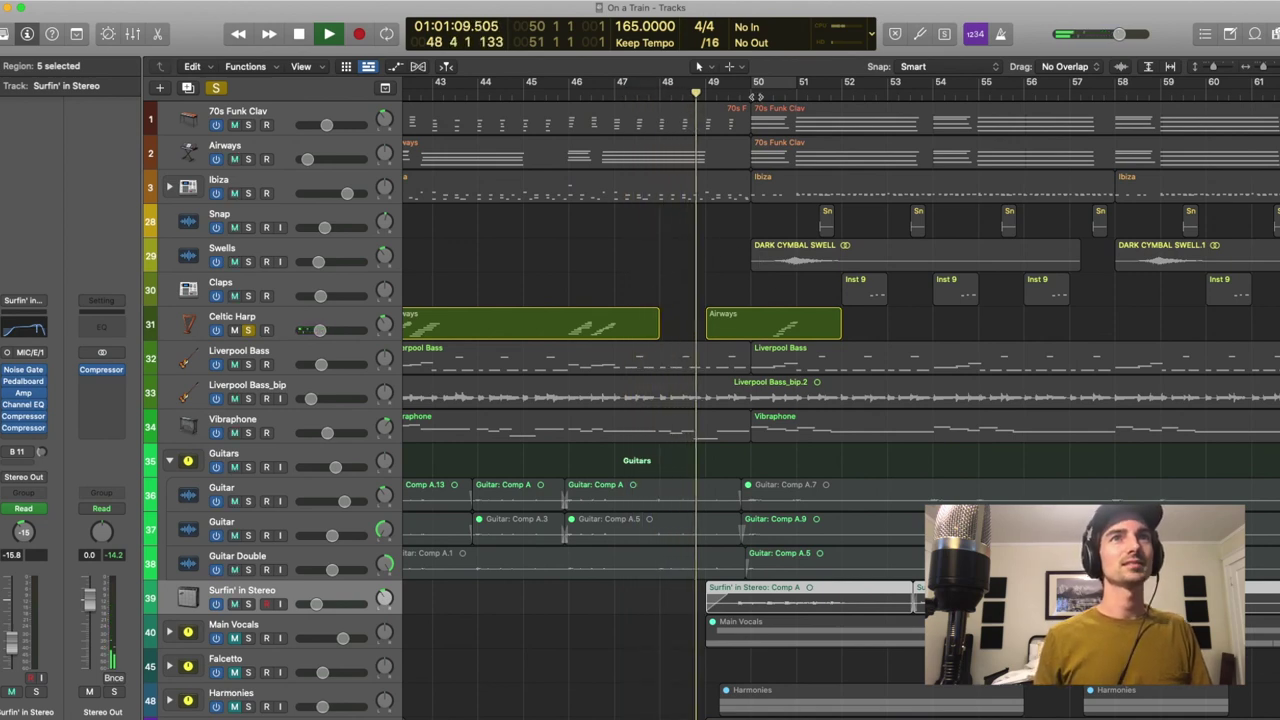
key("ctrl+period")
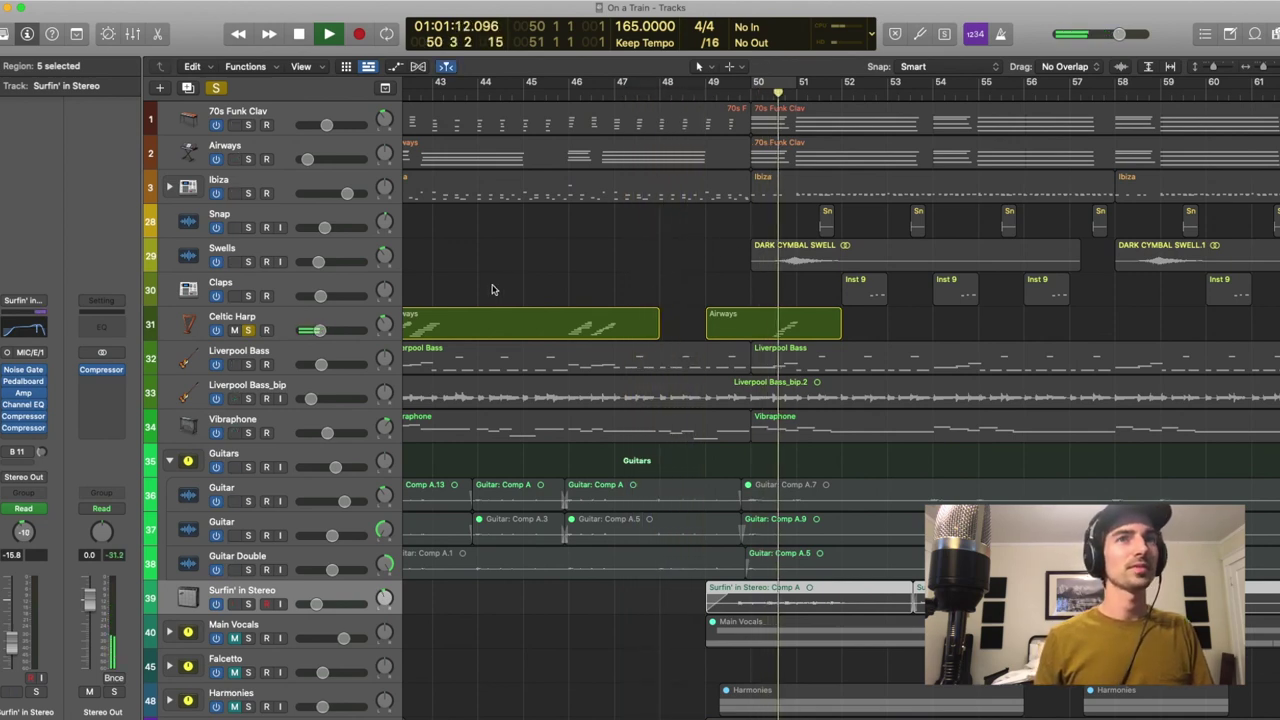
left_click(283, 327)
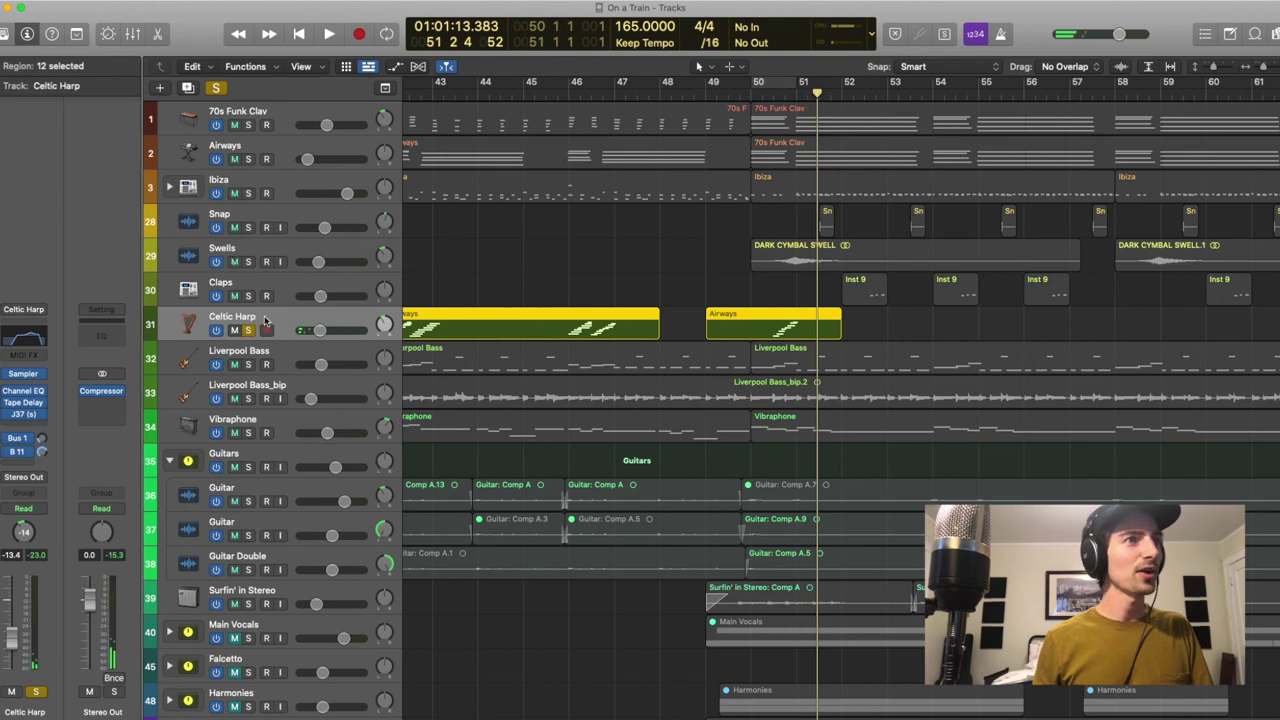
Show the Celtic Harp's Channel EQ and listen to it briefly from bar 42
left_click(24, 392)
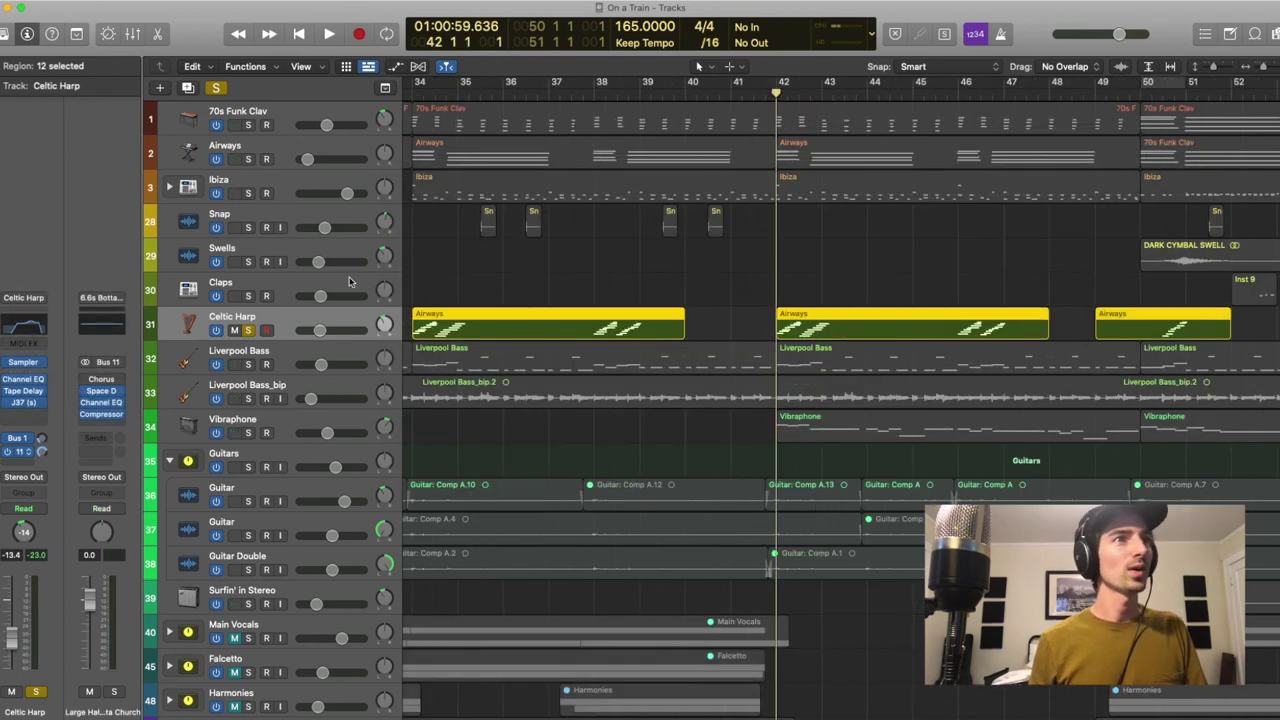
key("space")
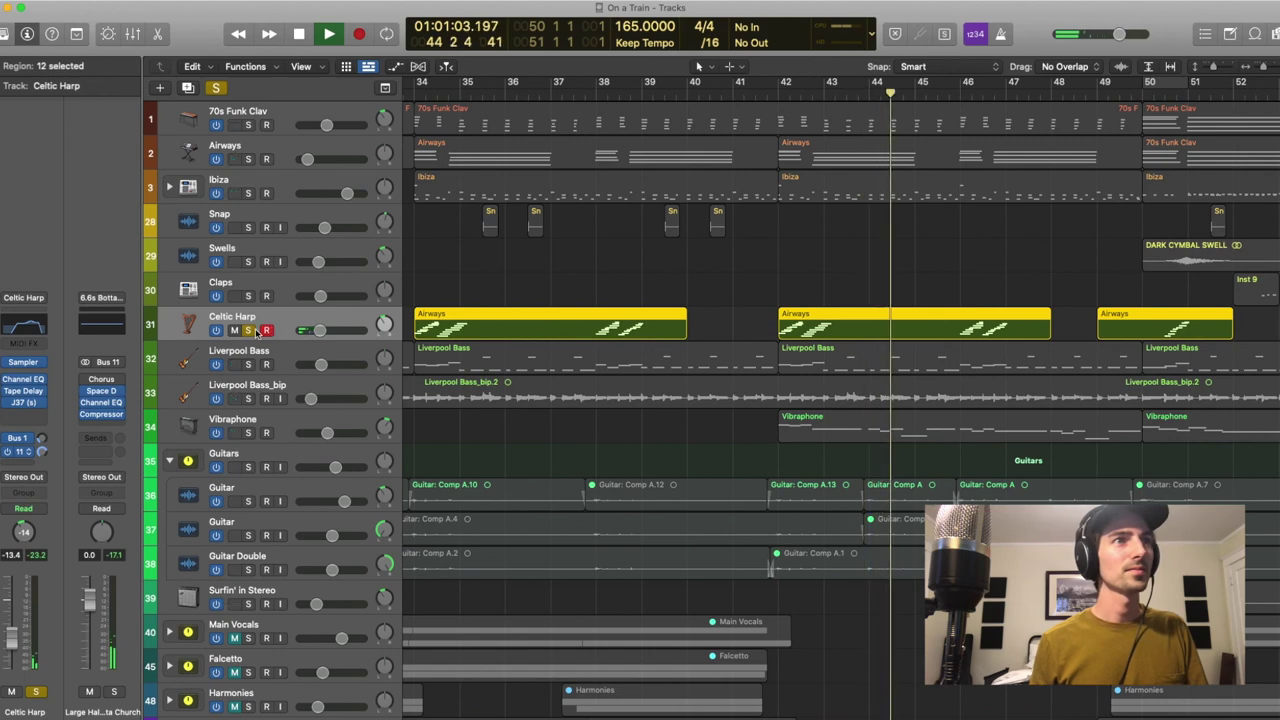
key("space")
Unsolo the Celtic Harp and play the full mix from bar 33 to bar 44
left_click(249, 330)
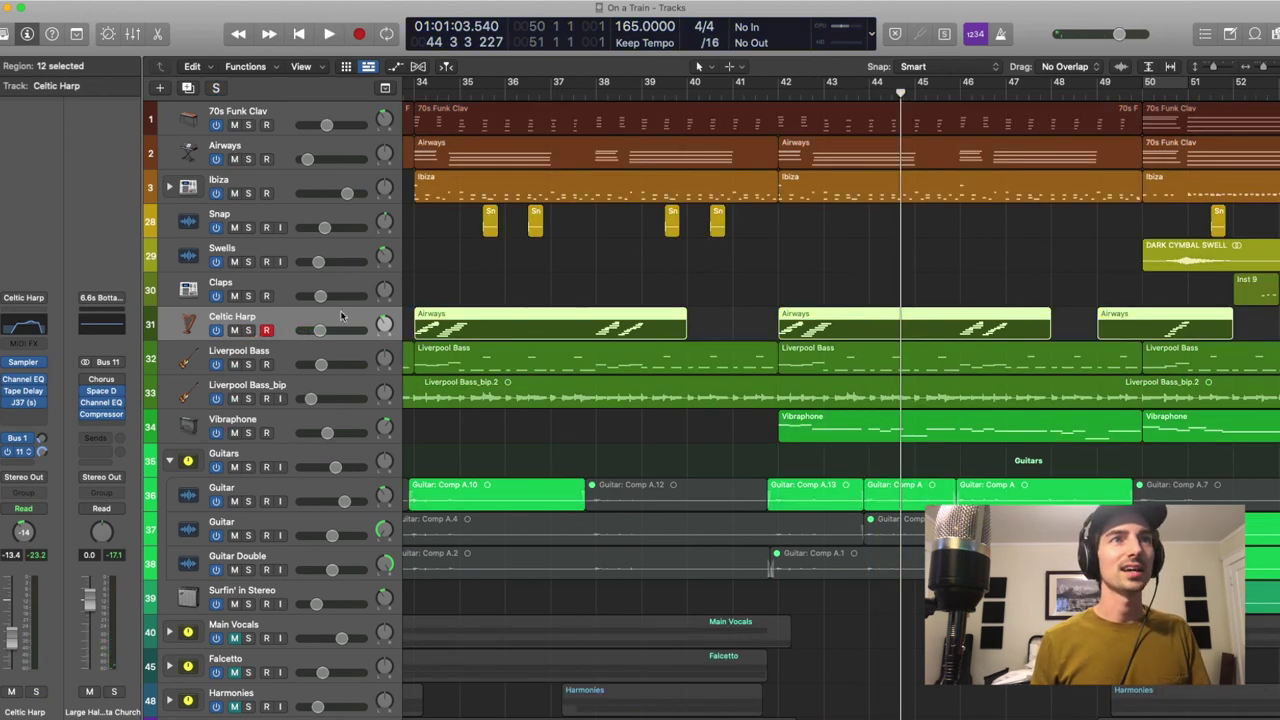
scroll(644, 250, "left", 2)
double_click(455, 88)
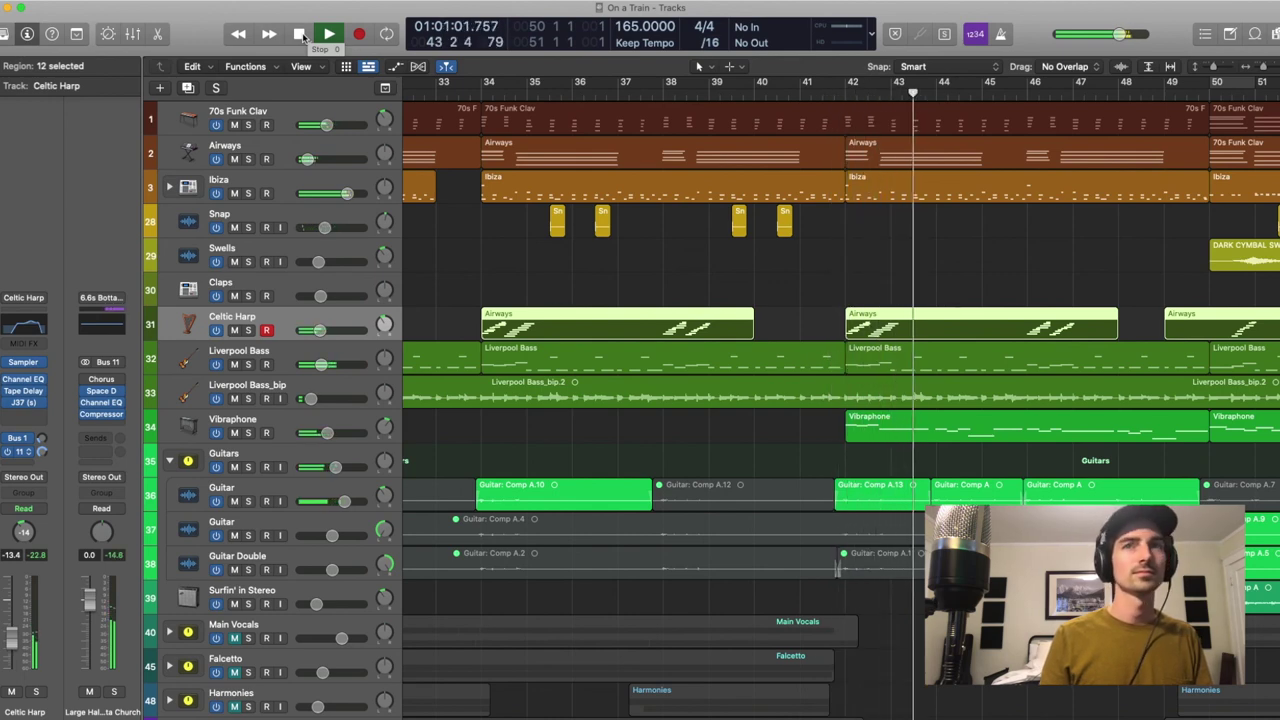
left_click(300, 35)
scroll(728, 358, "right", 15)
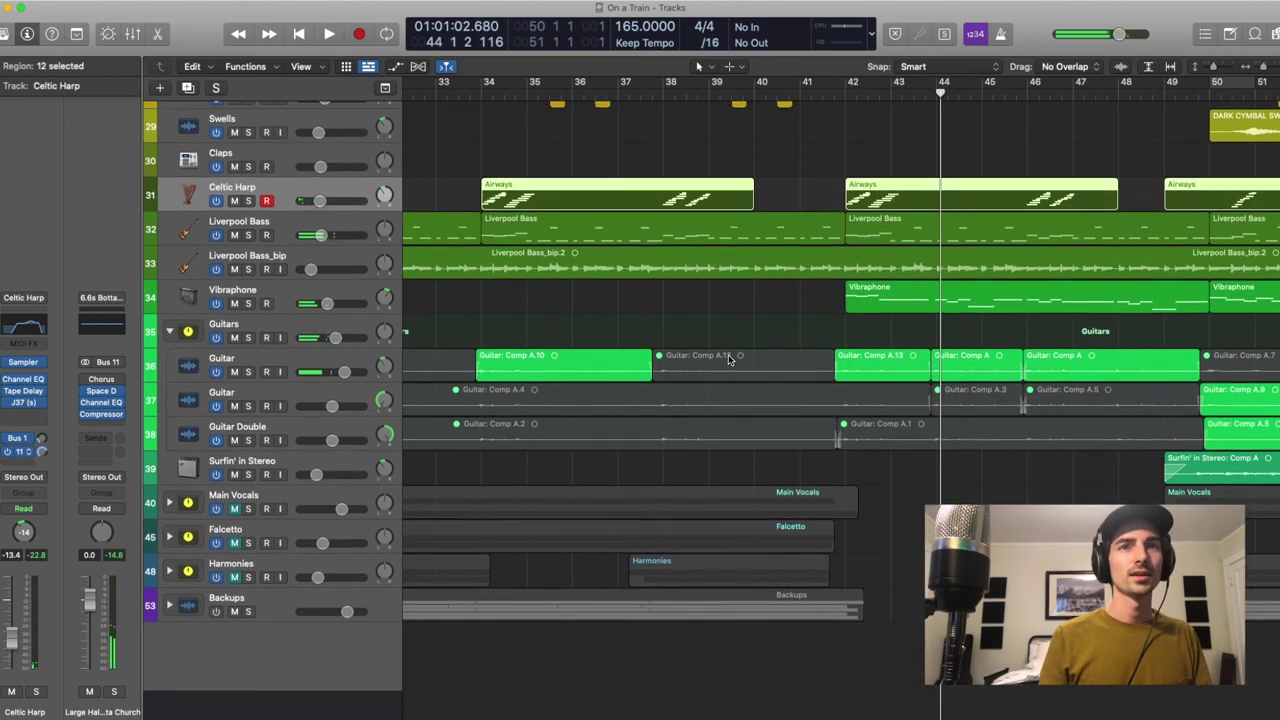
Select and unmute the Main Vocals track, then expand its stack to show sub-tracks
scroll(728, 360, "left", 15)
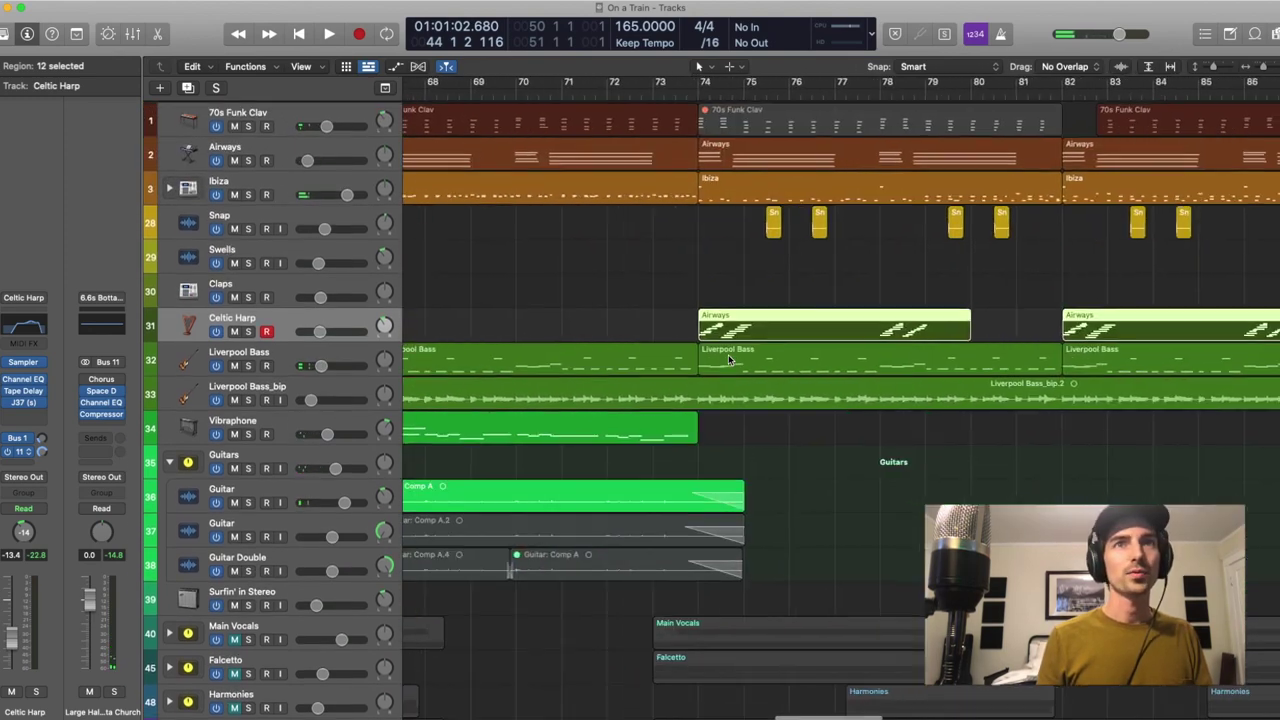
scroll(728, 360, "down", 3)
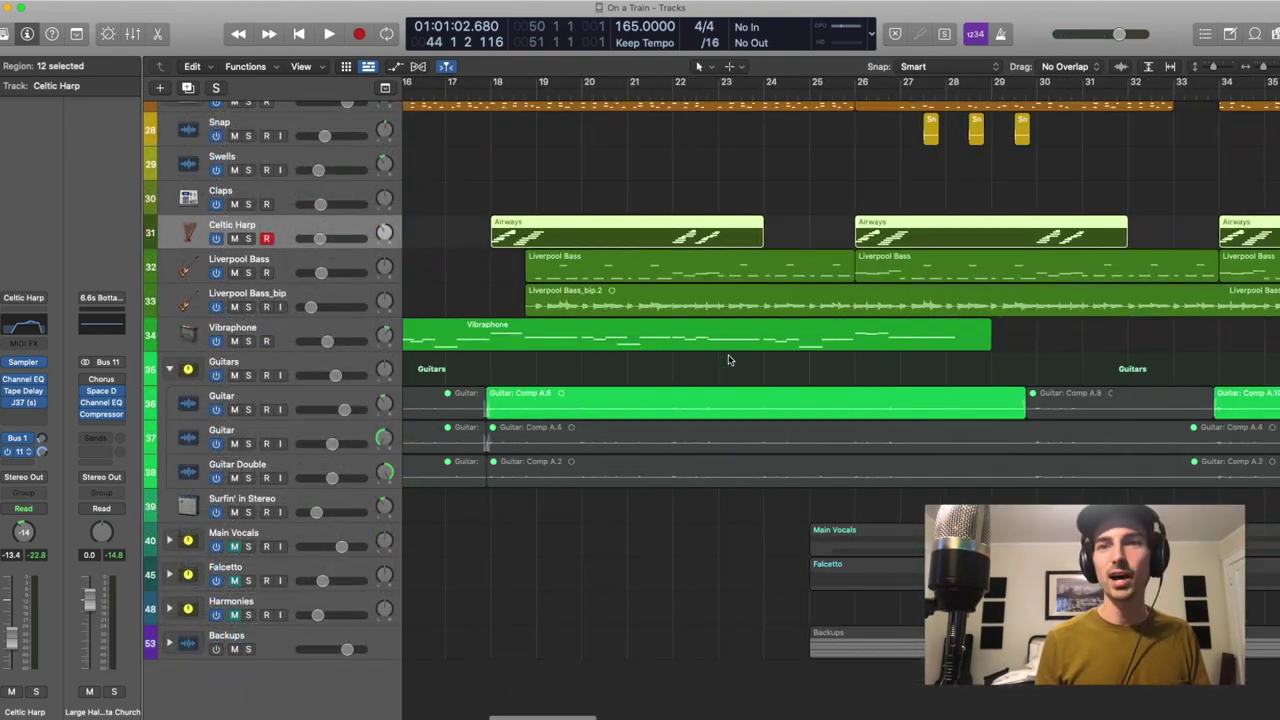
scroll(728, 360, "down", 1)
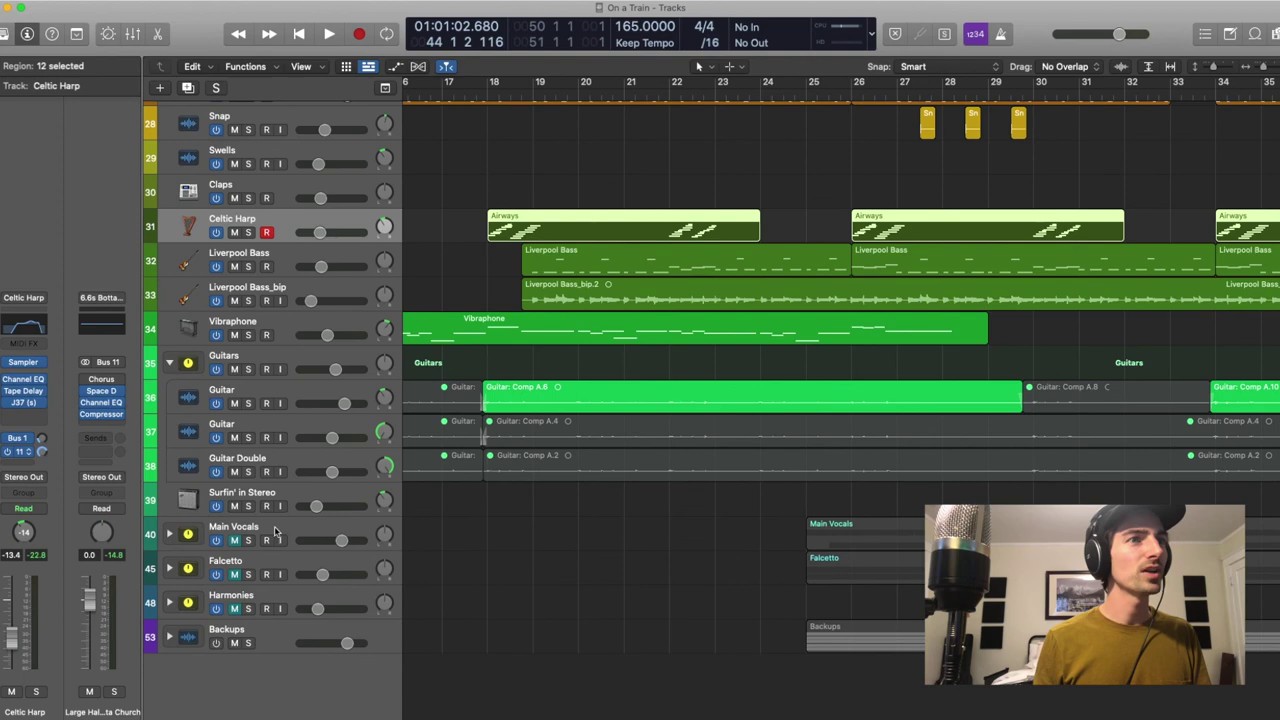
left_click(275, 532)
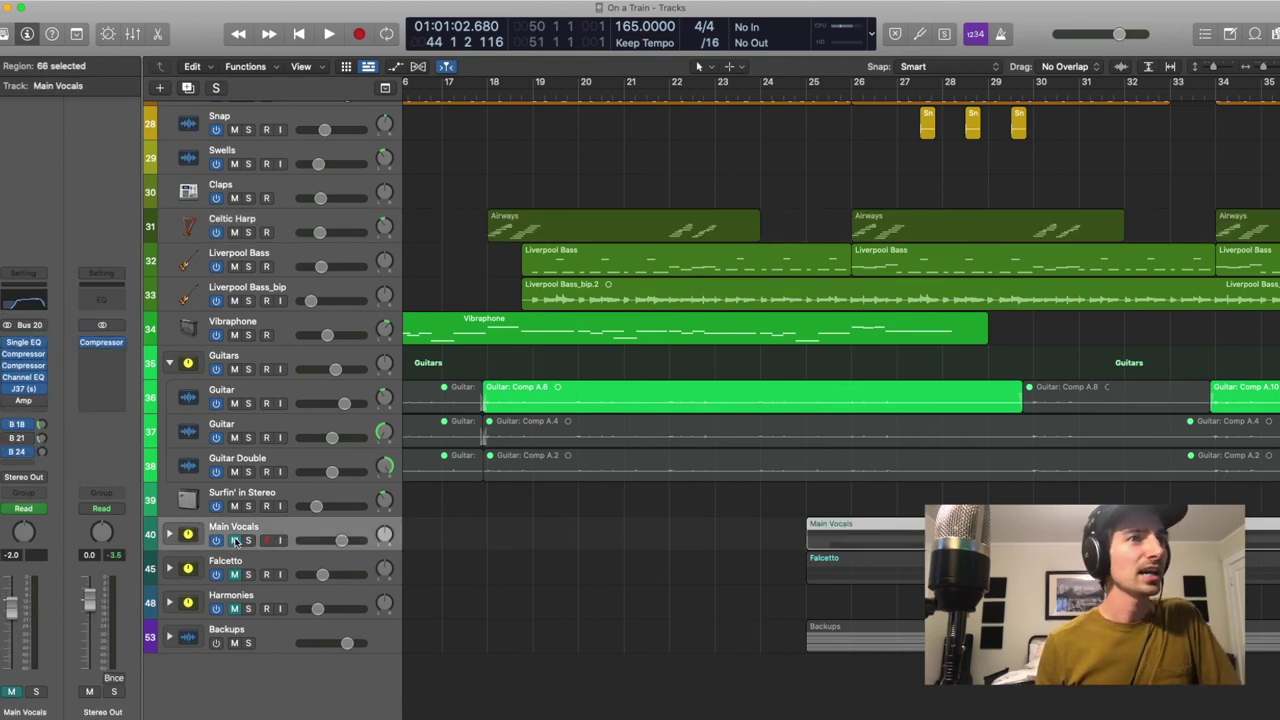
left_click(235, 540)
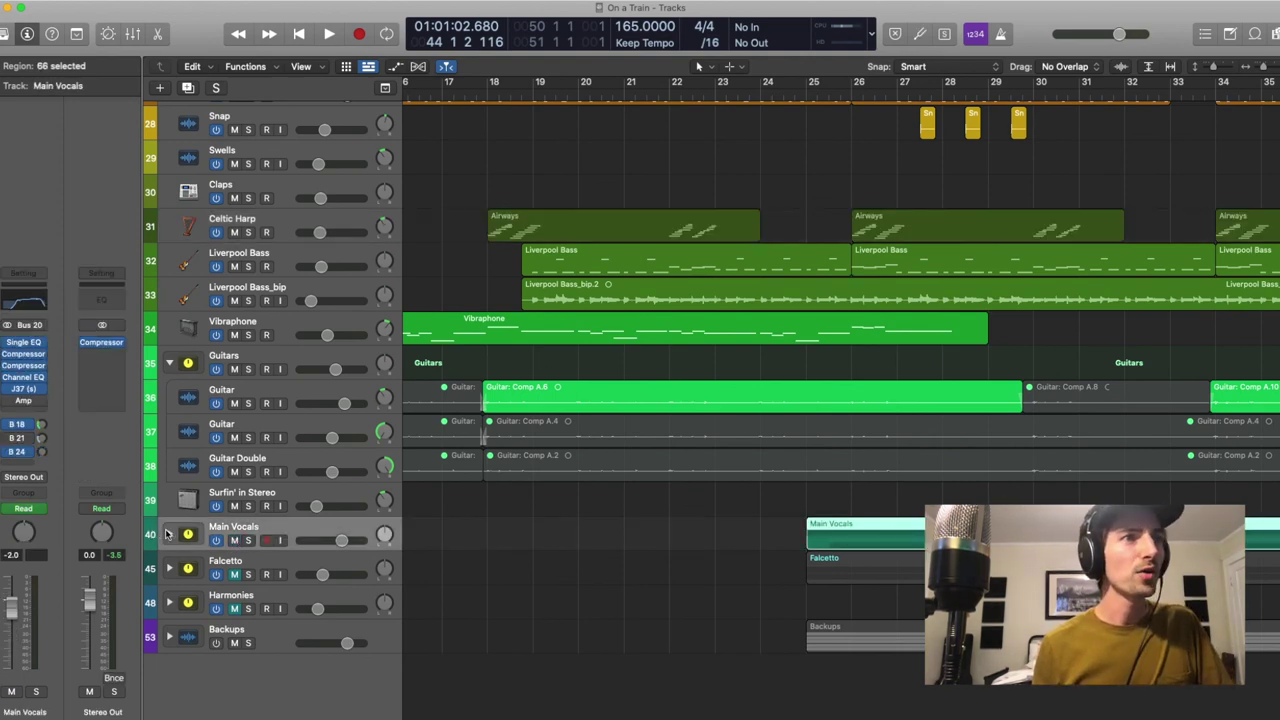
left_click(168, 534)
Clear the region selection and make Main Vox CTR the active track
scroll(578, 535, "down", 2)
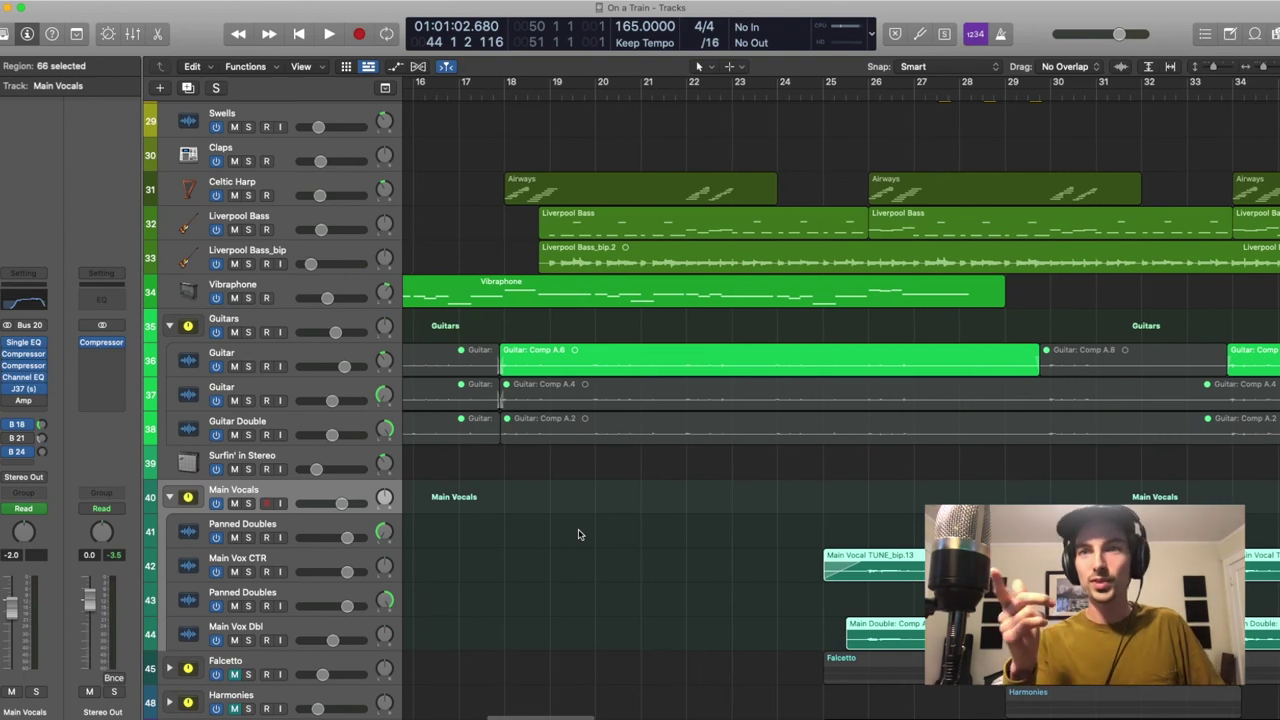
scroll(786, 471, "right", 6)
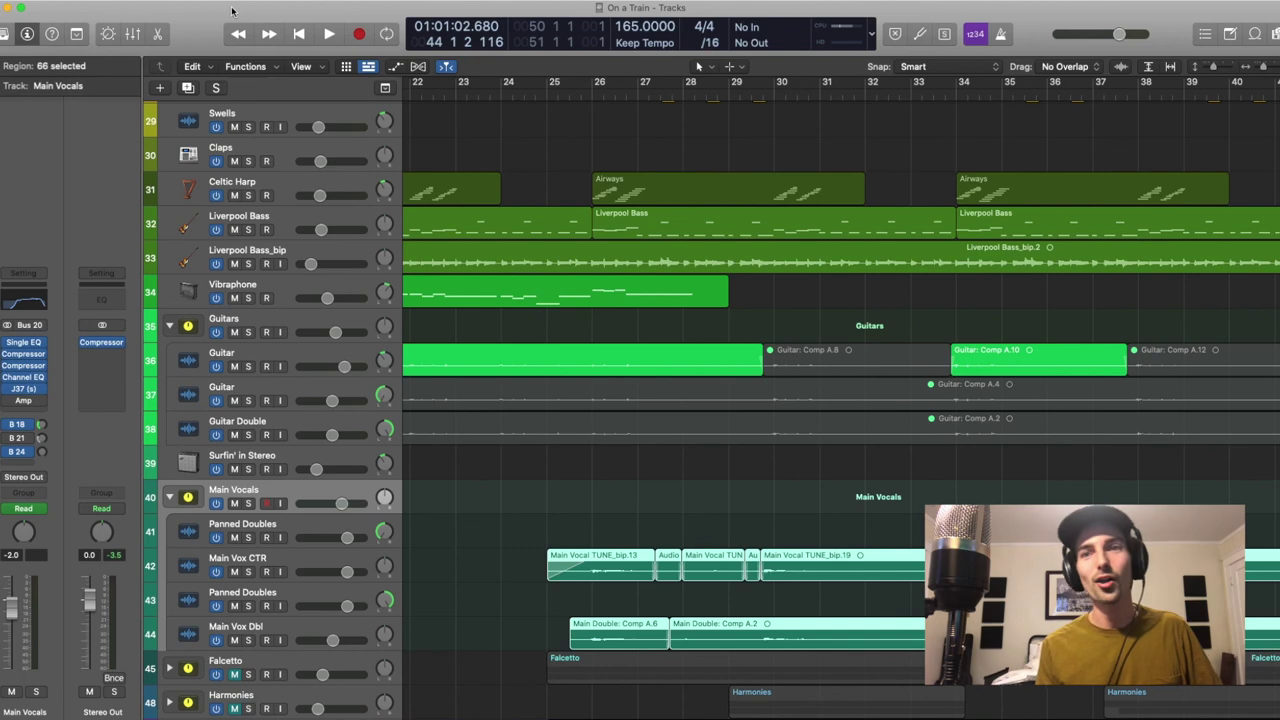
scroll(519, 167, "left", 2)
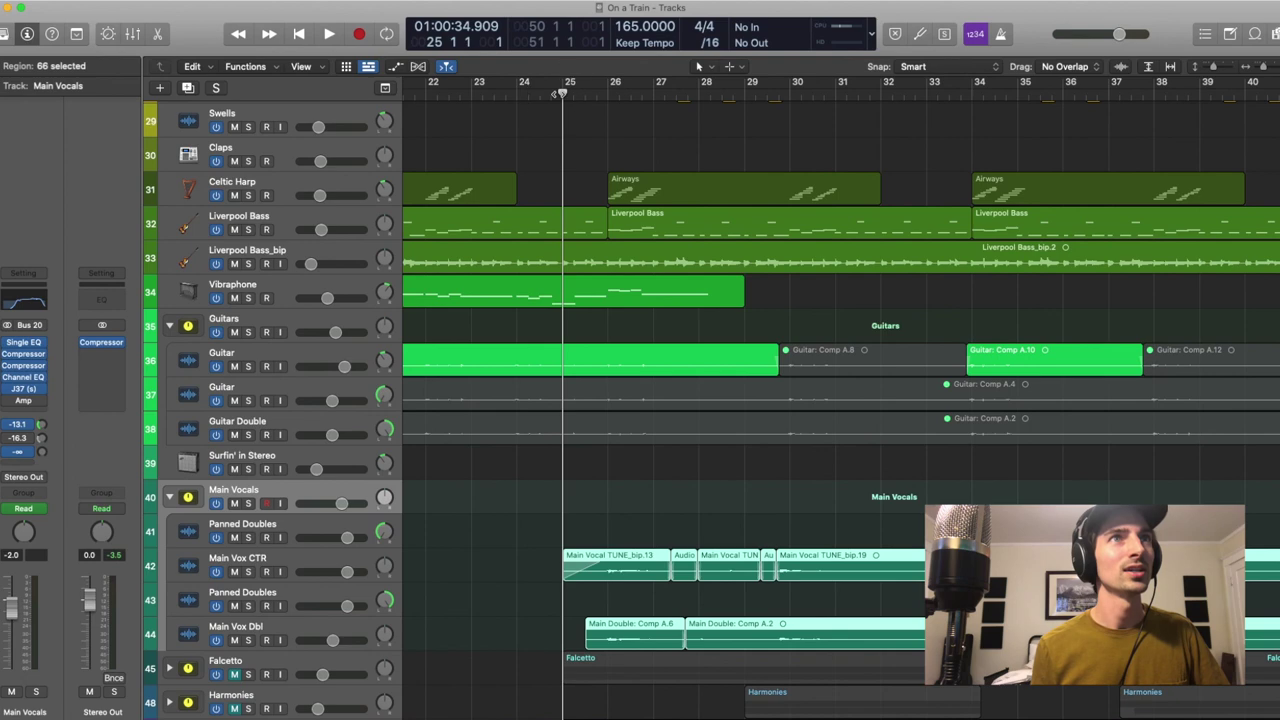
left_click(323, 495)
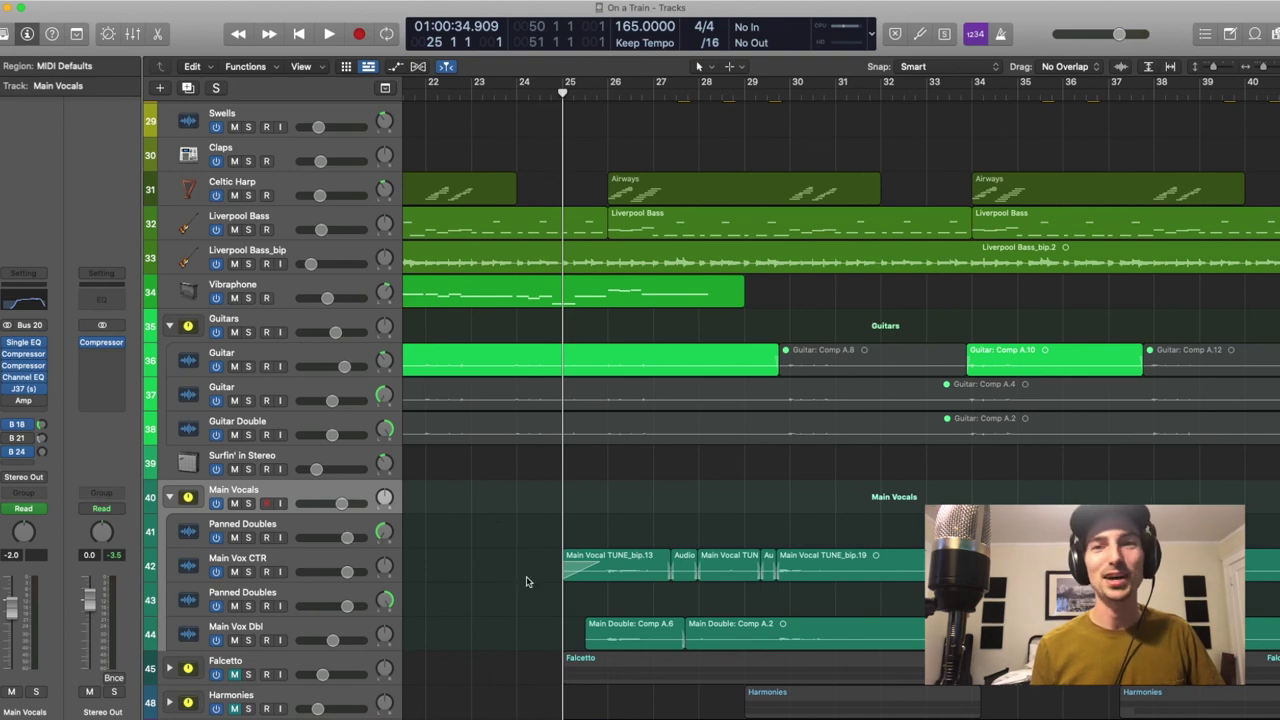
left_click(305, 560)
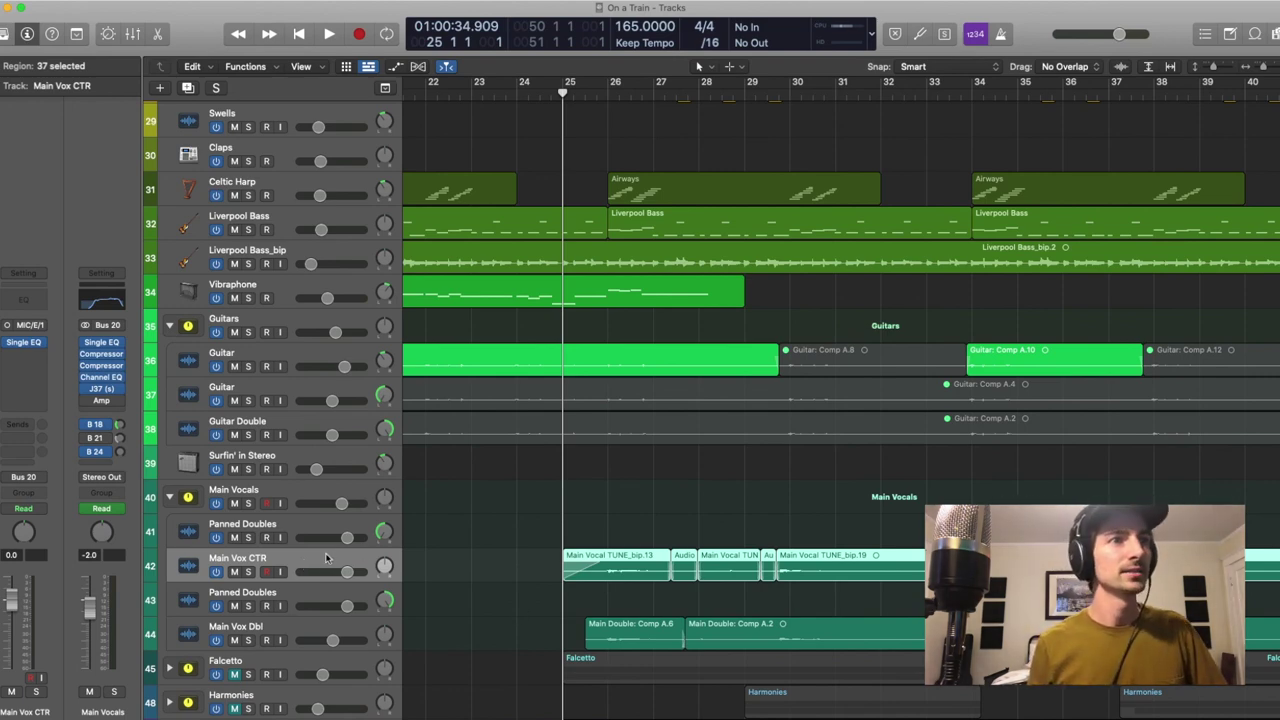
scroll(455, 566, "right", 3)
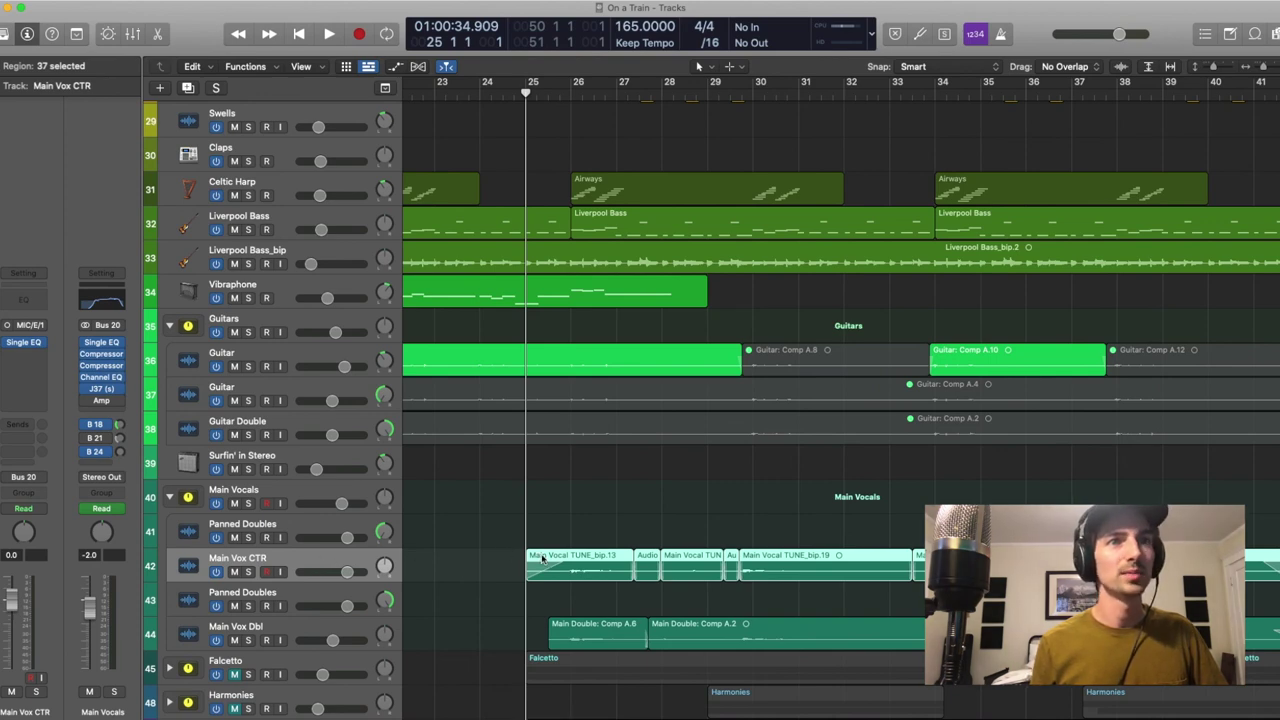
scroll(560, 558, "right", 2)
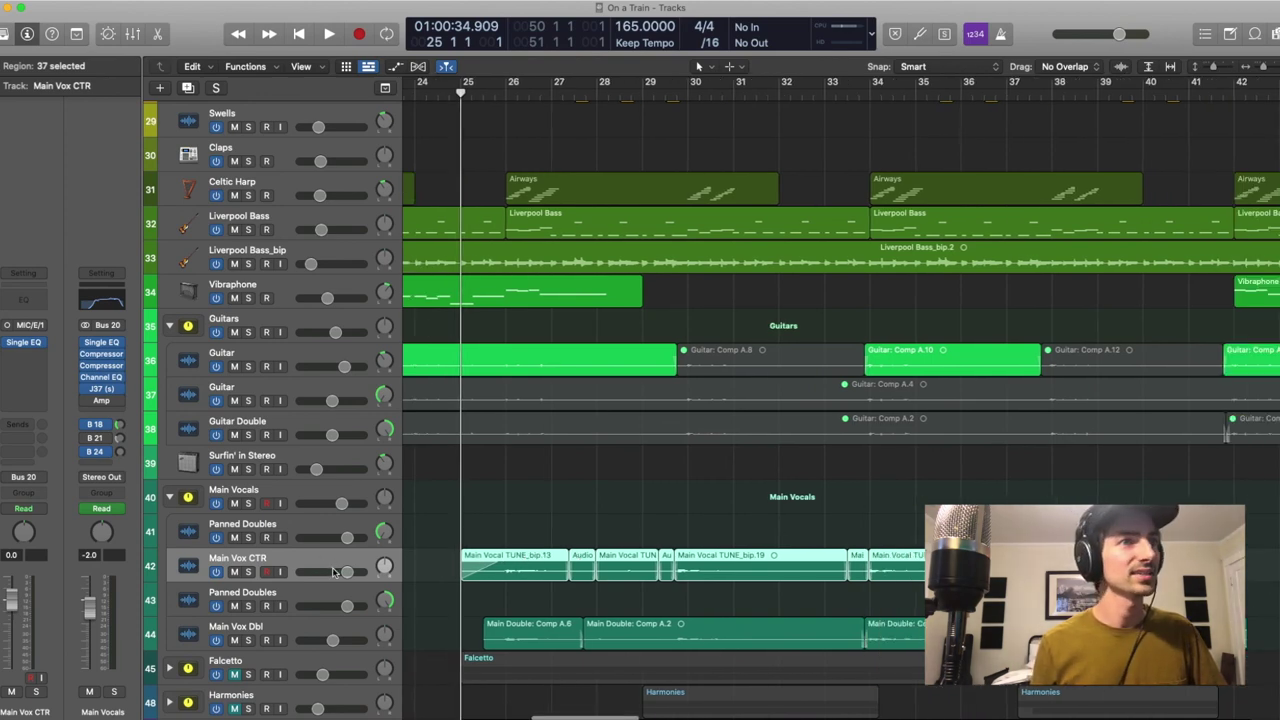
scroll(460, 300, "left", 3)
Solo Main Vocals, play from bar 25 to 33, then show its Single Band EQ (150 Hz, 24 dB/Oct low cut)
left_click_drag(732, 94, 690, 96)
left_click(248, 503)
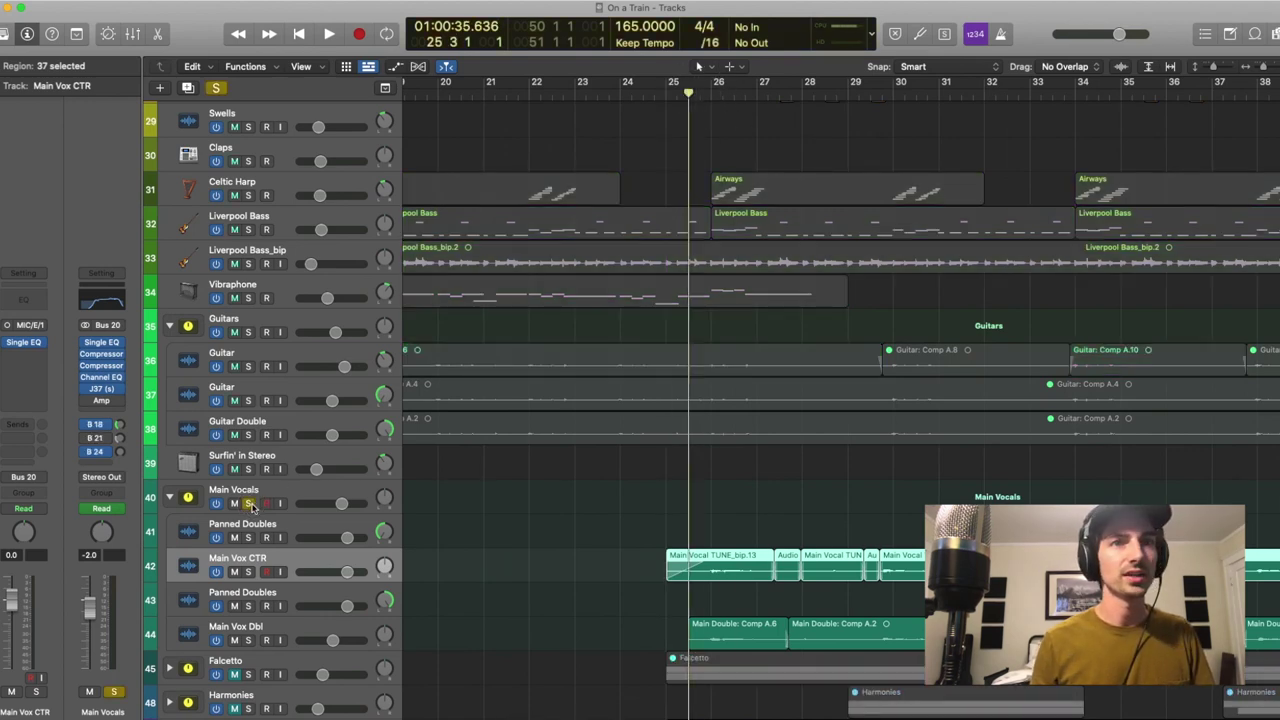
key("space")
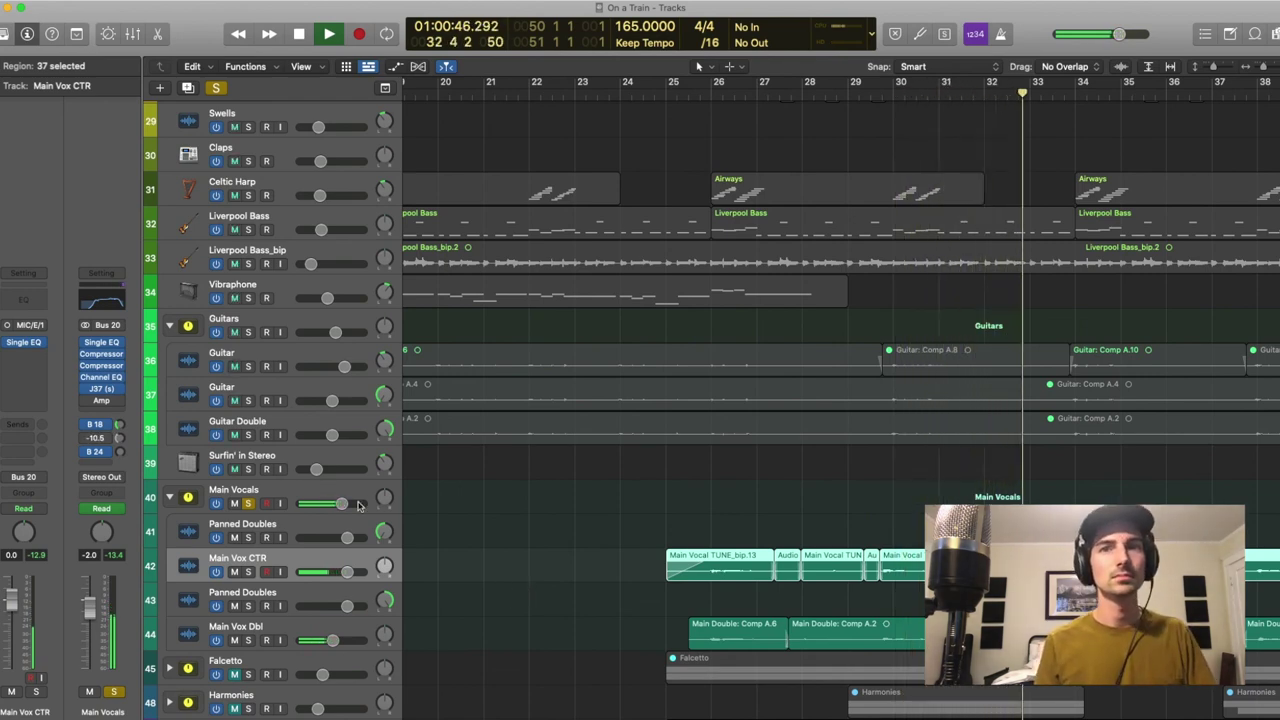
key("space")
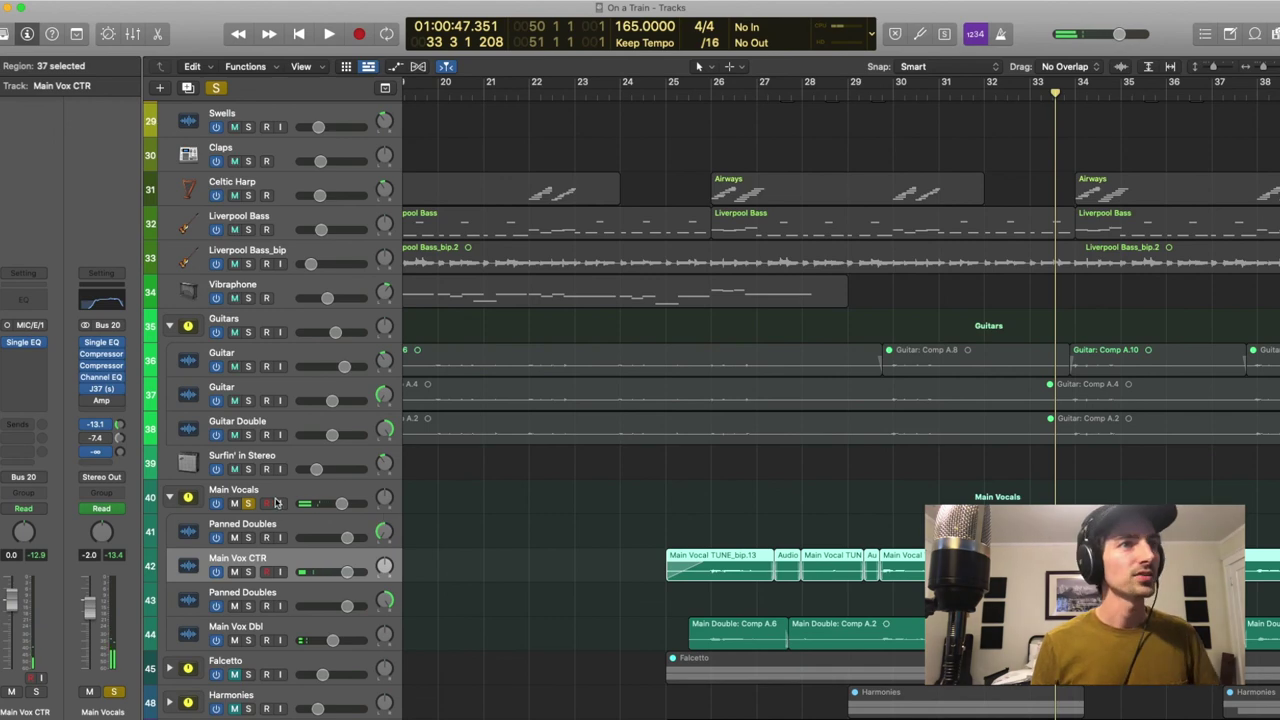
left_click(283, 490)
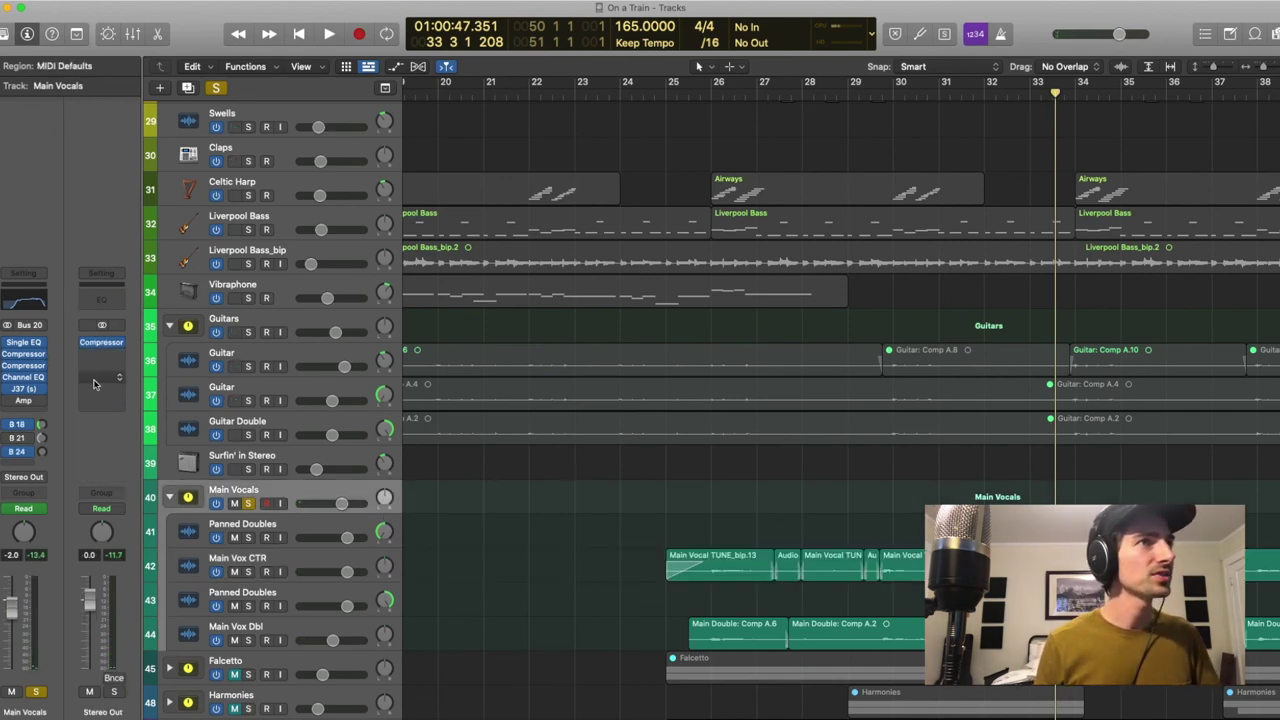
left_click(27, 344)
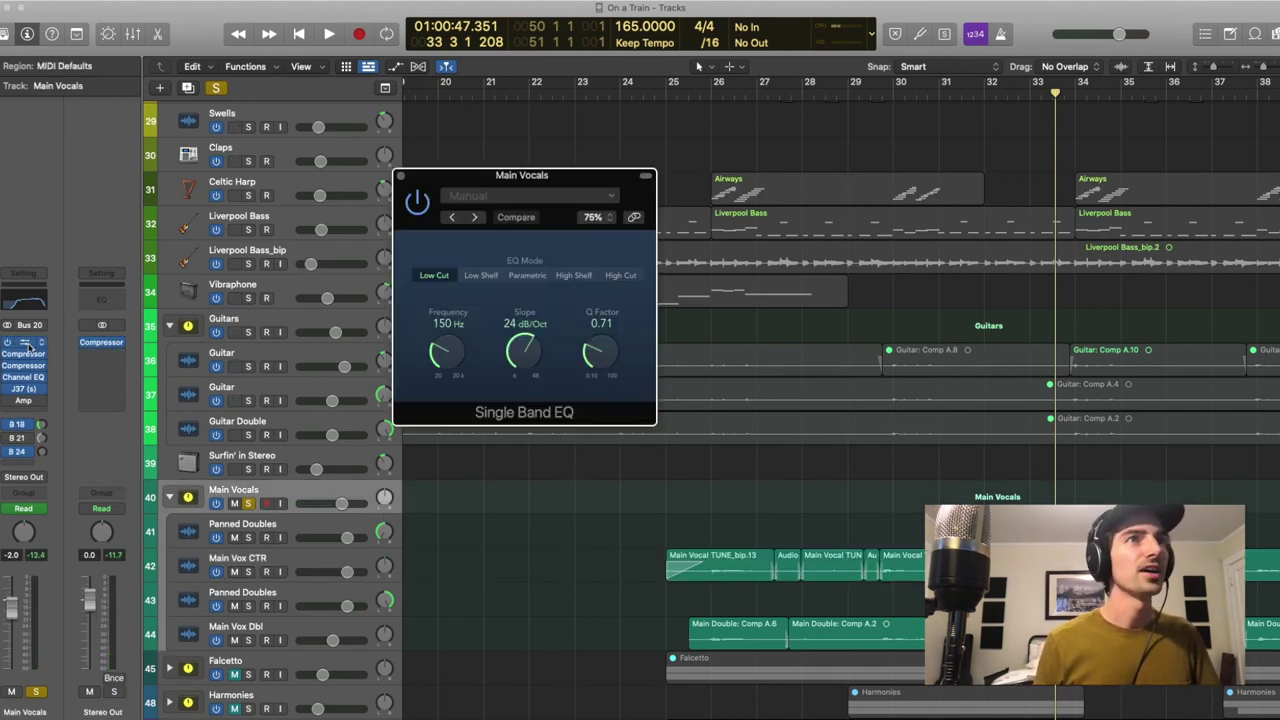
Close the Single Band EQ and play the vocals from bar 26 twice through the Vintage FET compressor
left_click(402, 177)
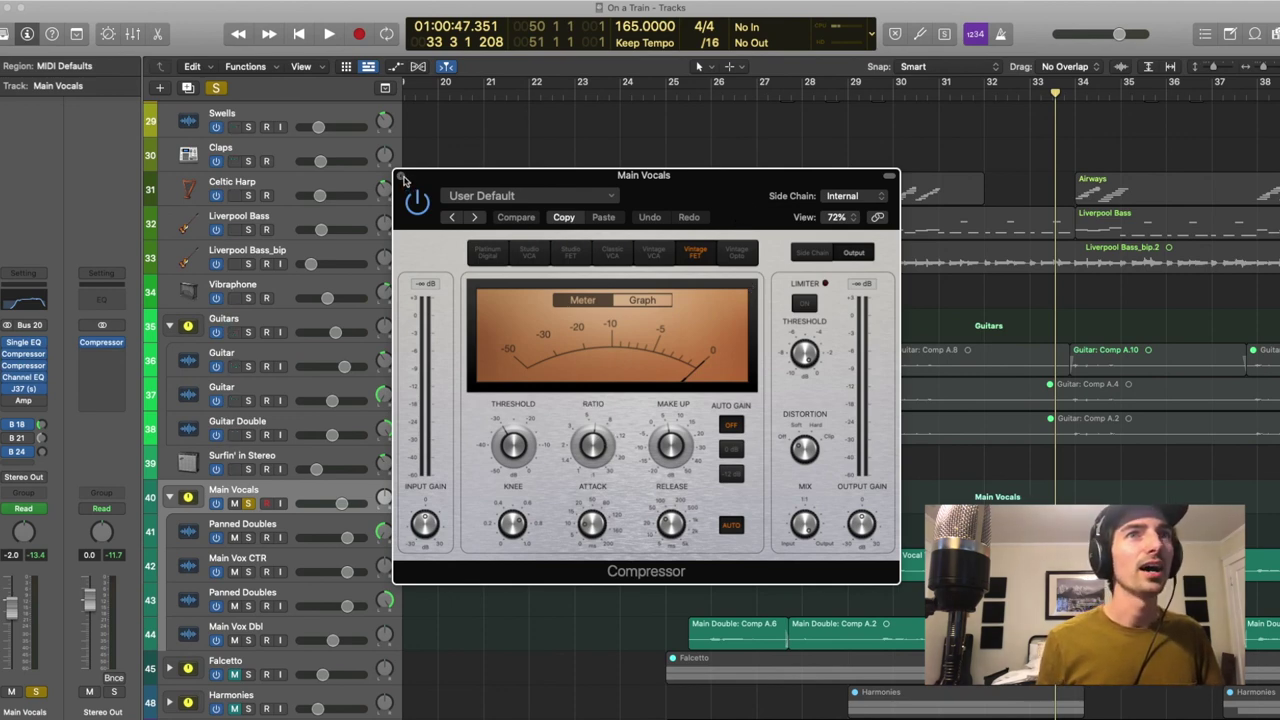
left_click(707, 97)
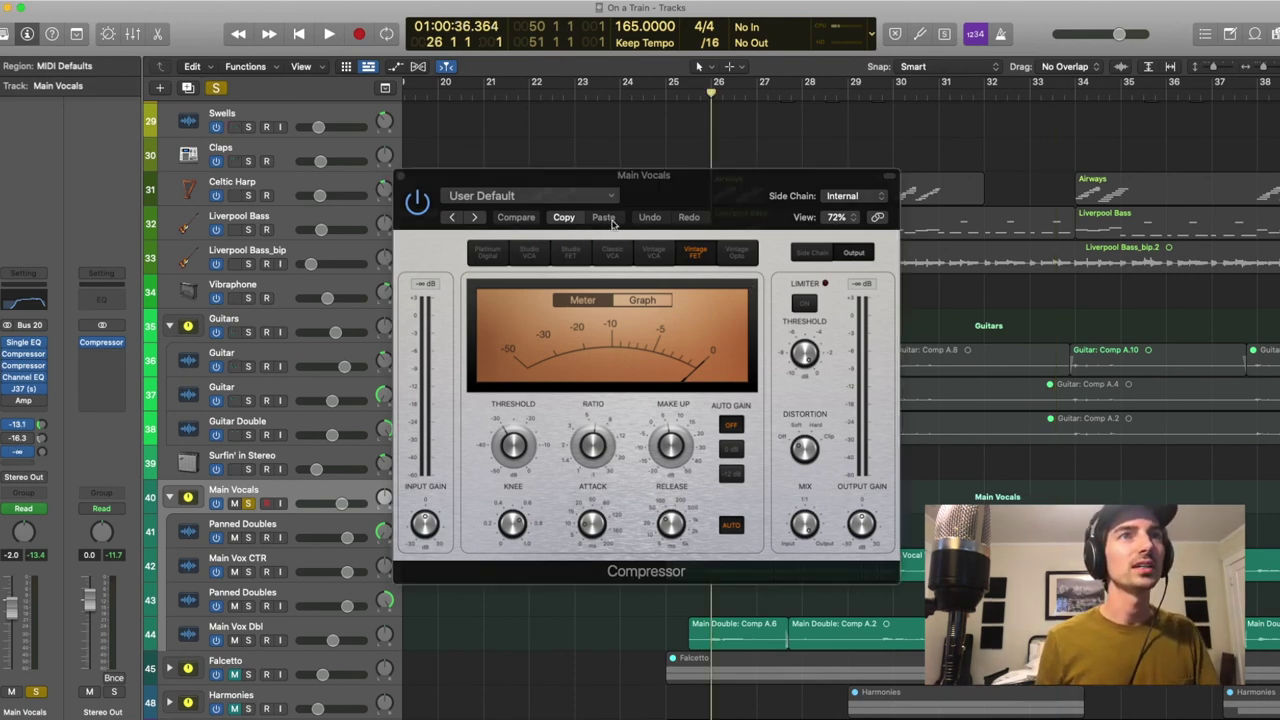
key("space")
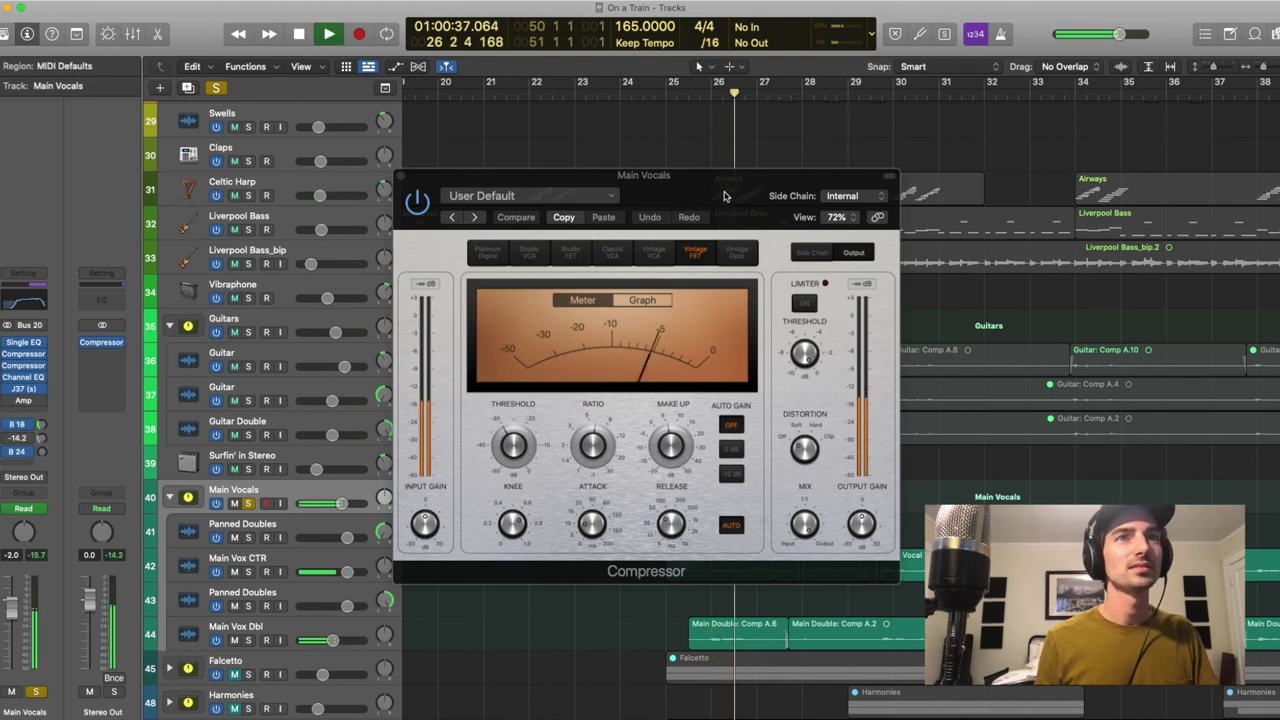
key("space")
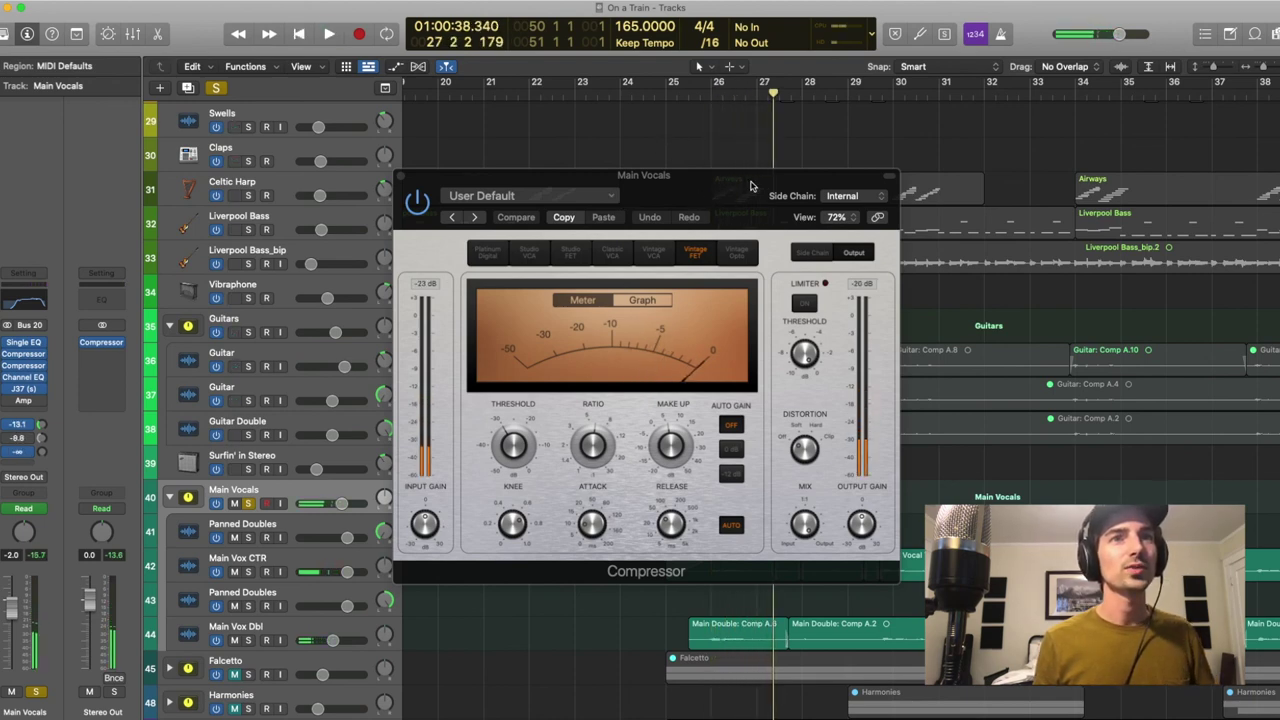
left_click(712, 96)
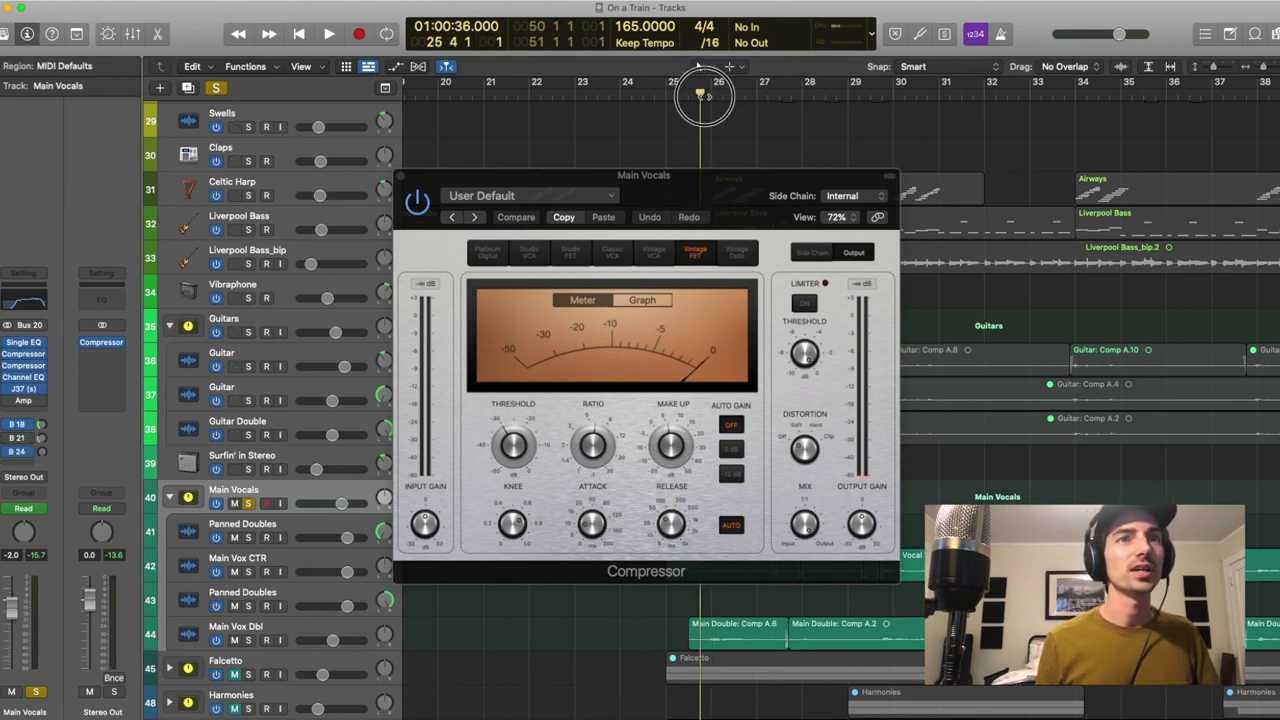
key("space")
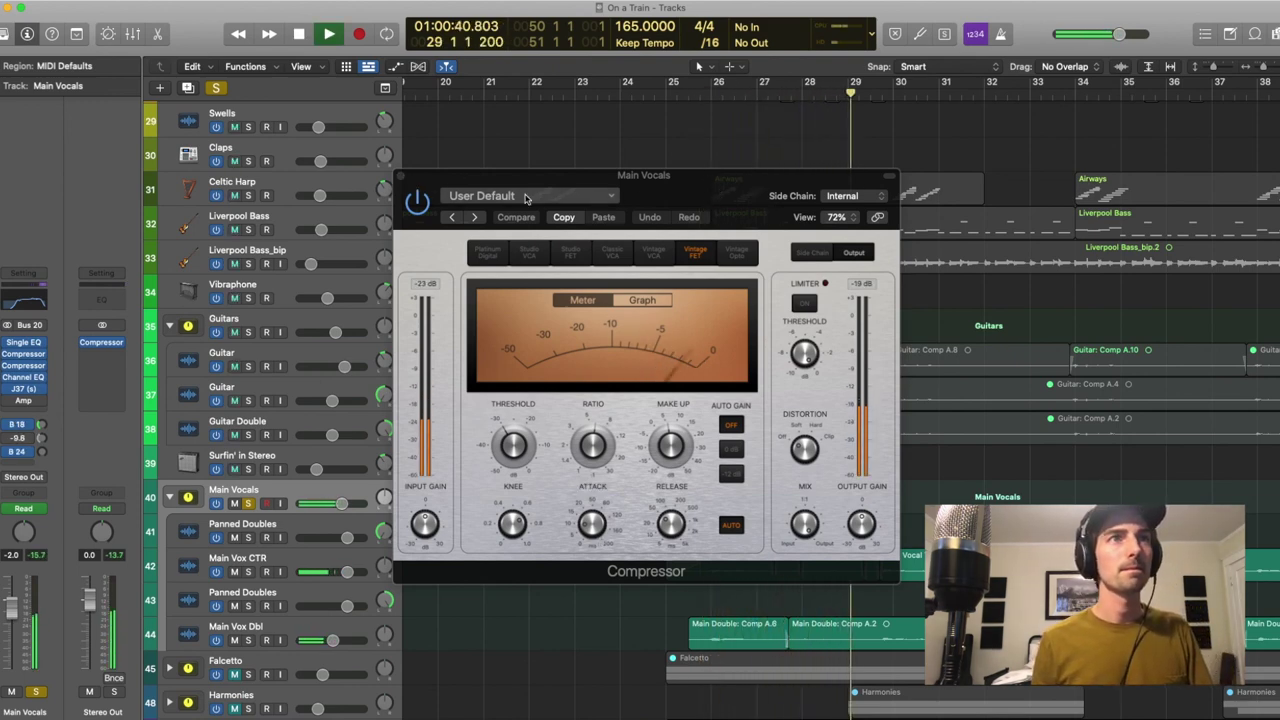
key("space")
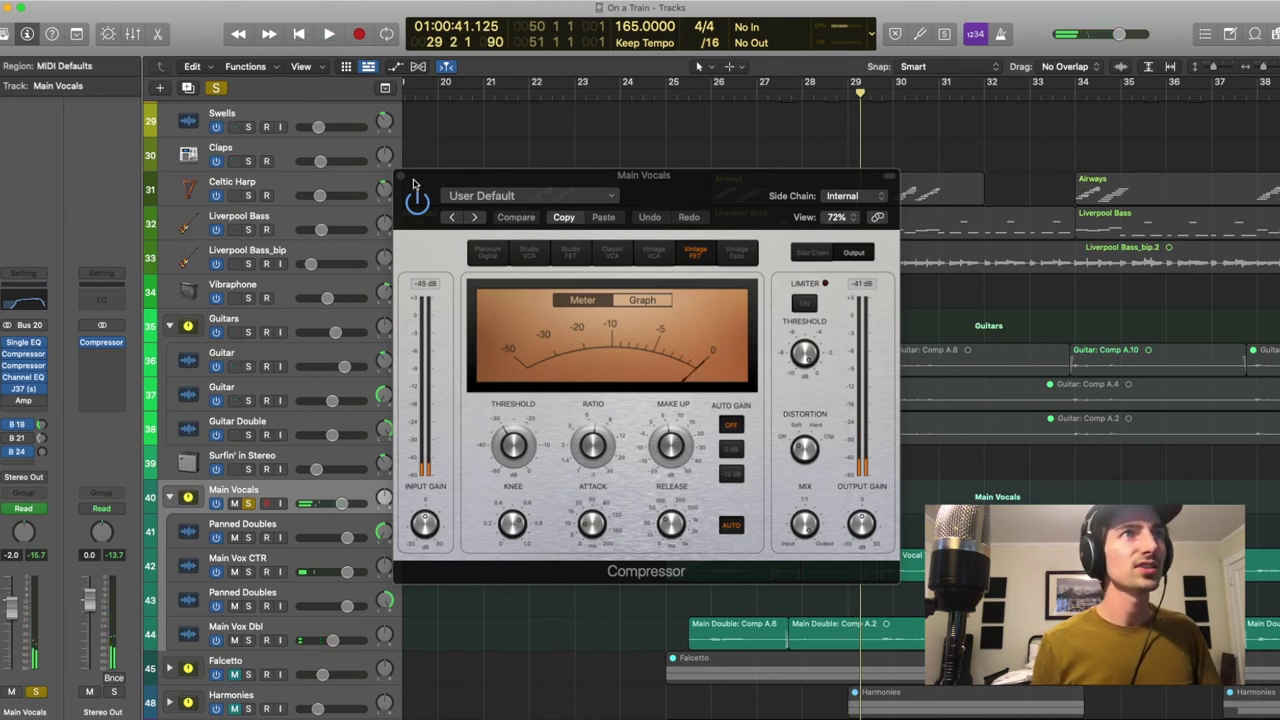
Close the Vintage FET compressor and open the second Main Vocals compressor (Vintage Opto)
left_click(400, 178)
scroll(825, 437, "down", 3)
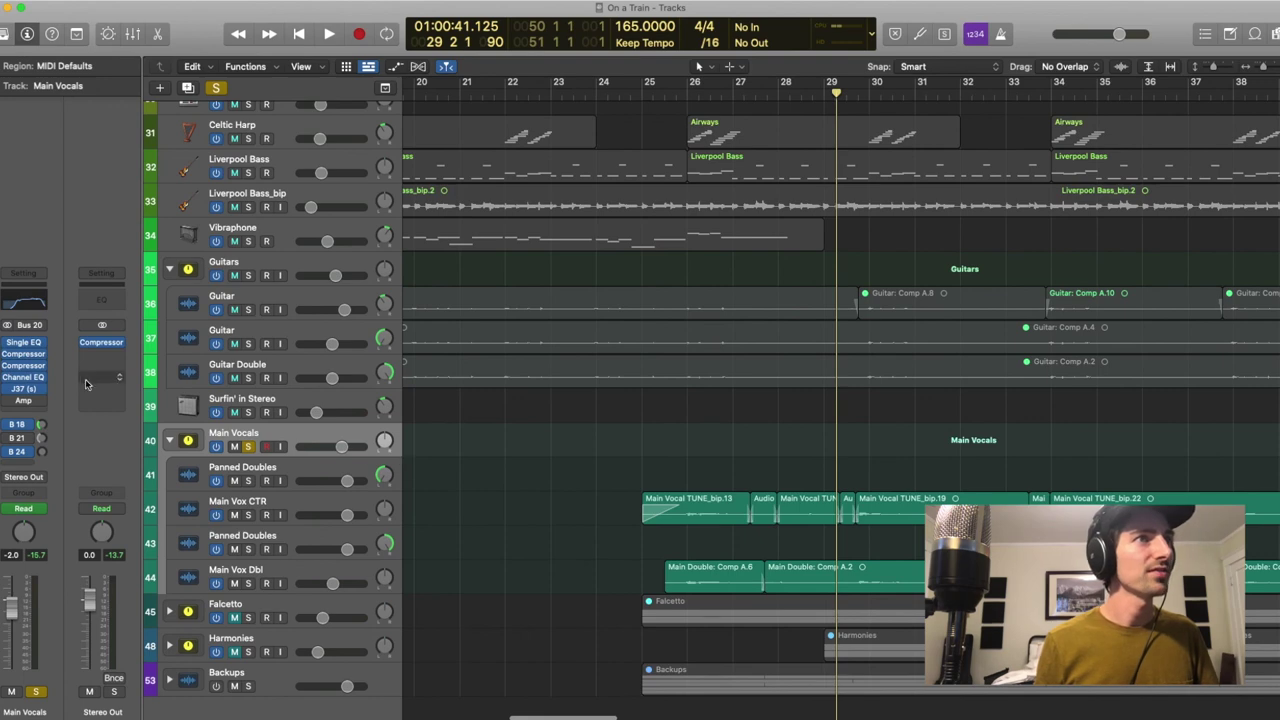
left_click(26, 365)
left_click_drag(760, 180, 670, 131)
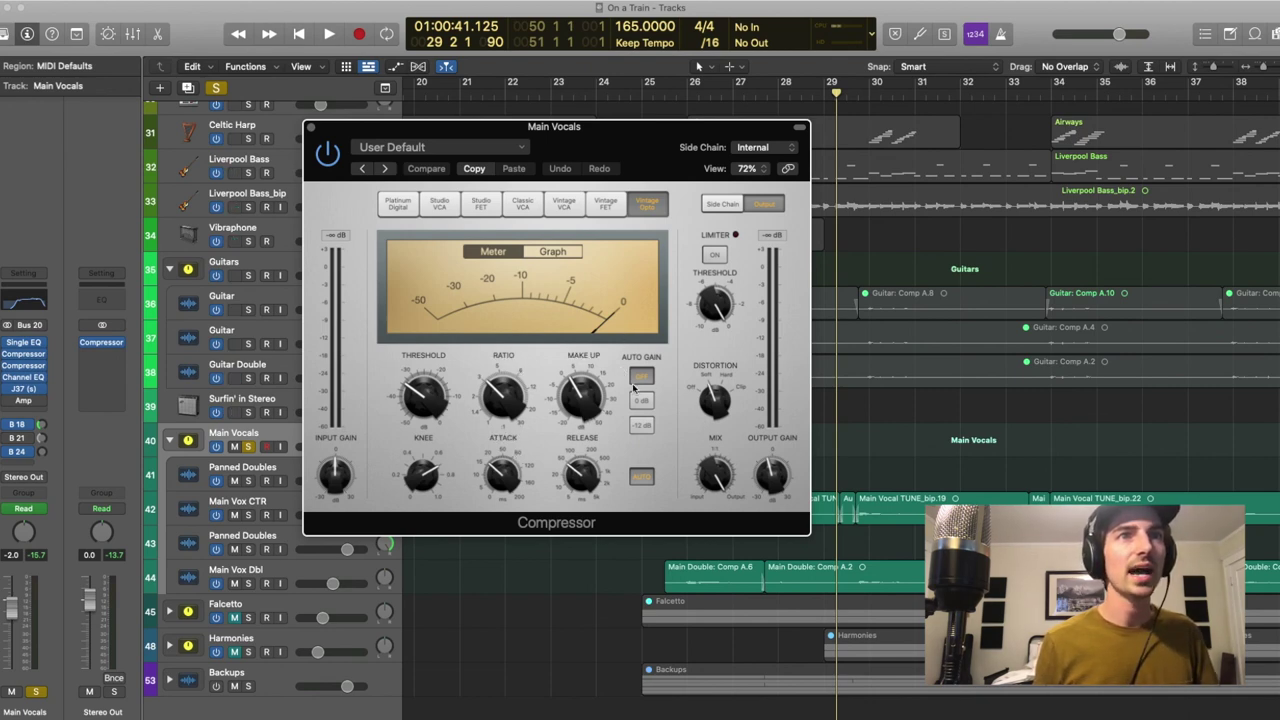
left_click(665, 96)
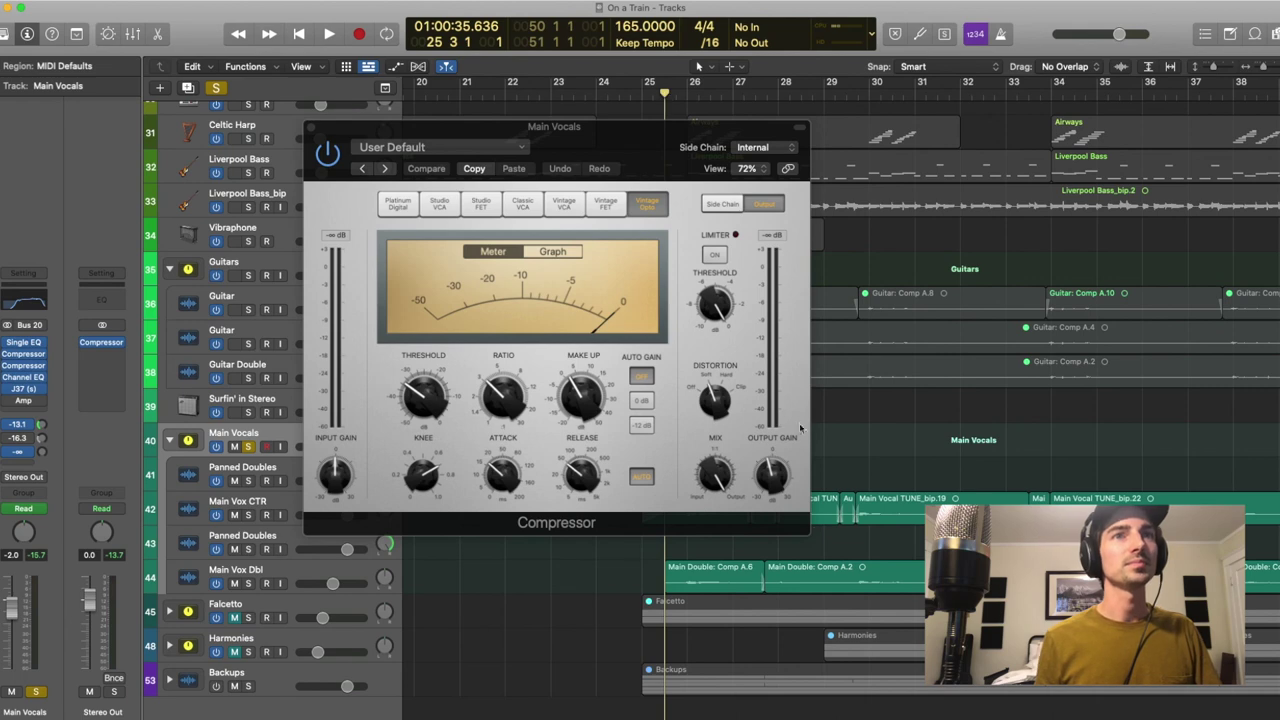
left_click(714, 398)
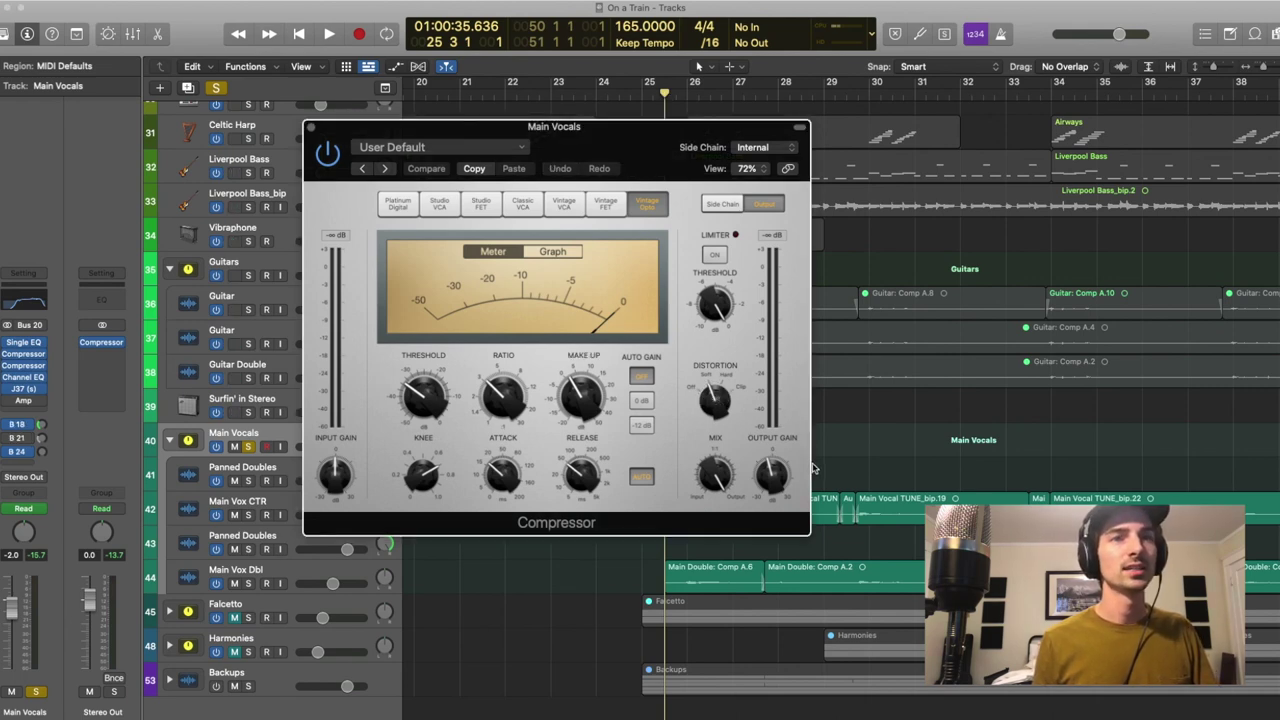
key("space")
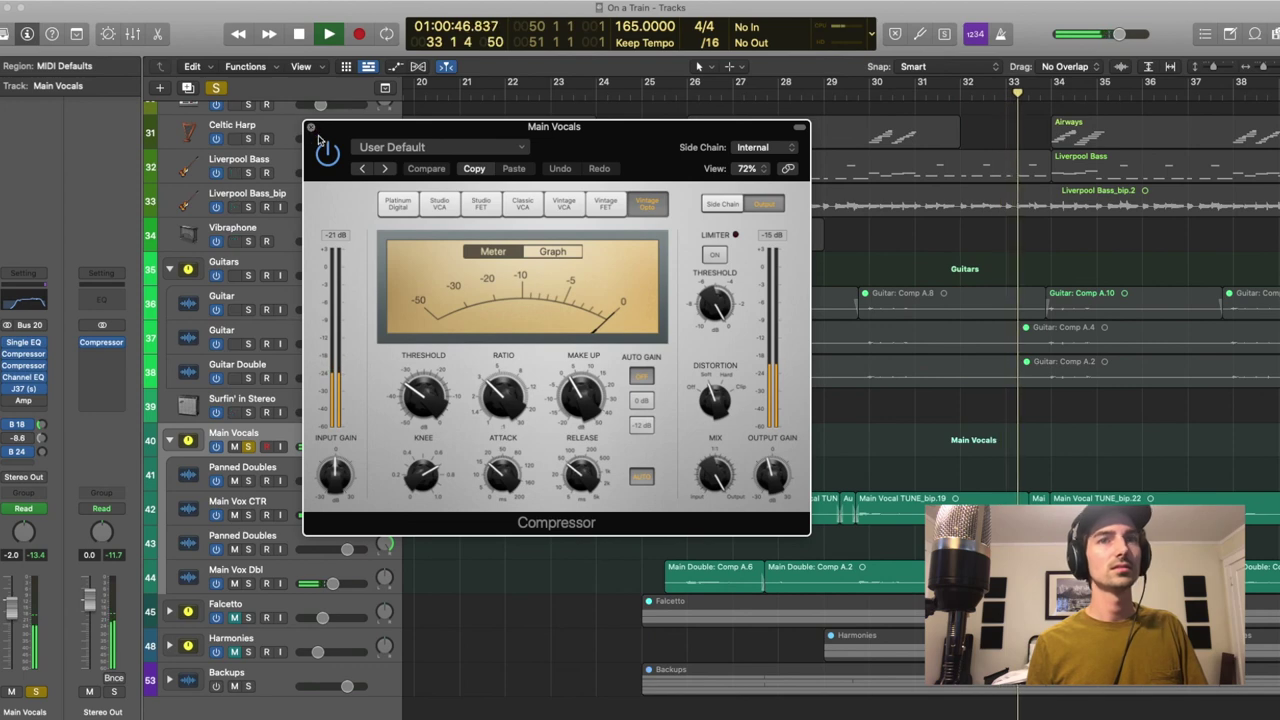
left_click(311, 127)
key("space")
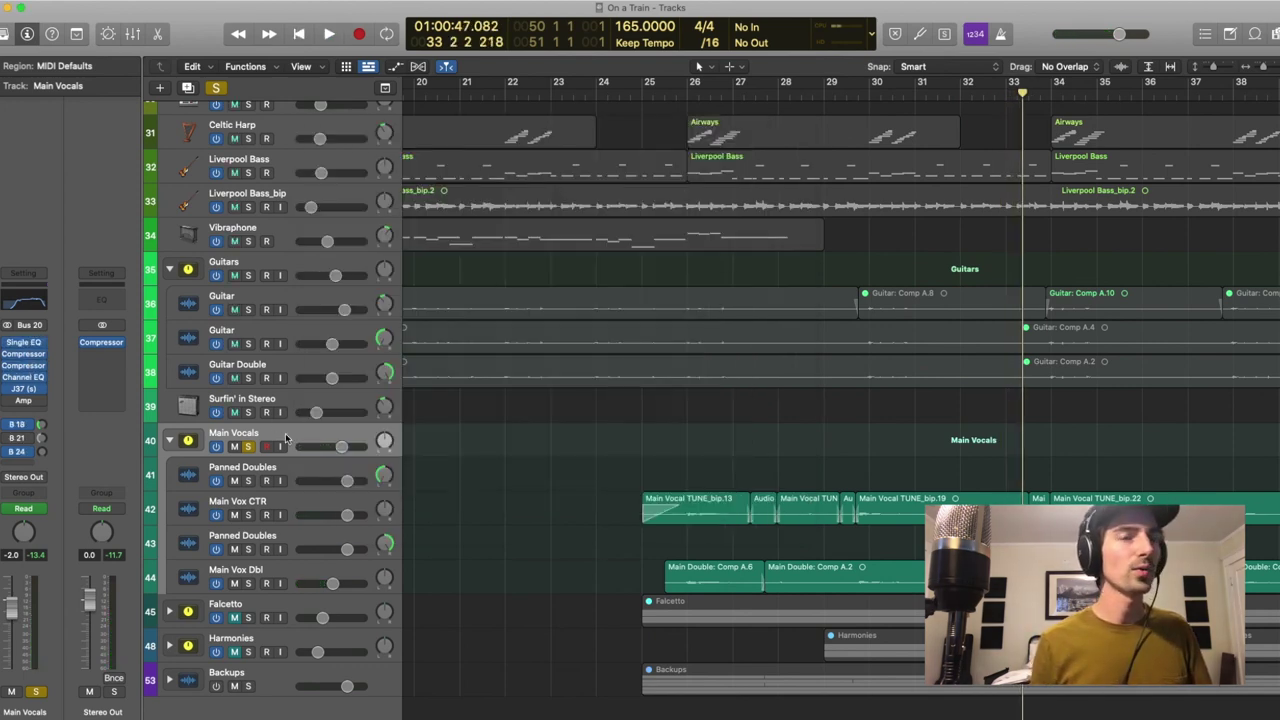
left_click(24, 377)
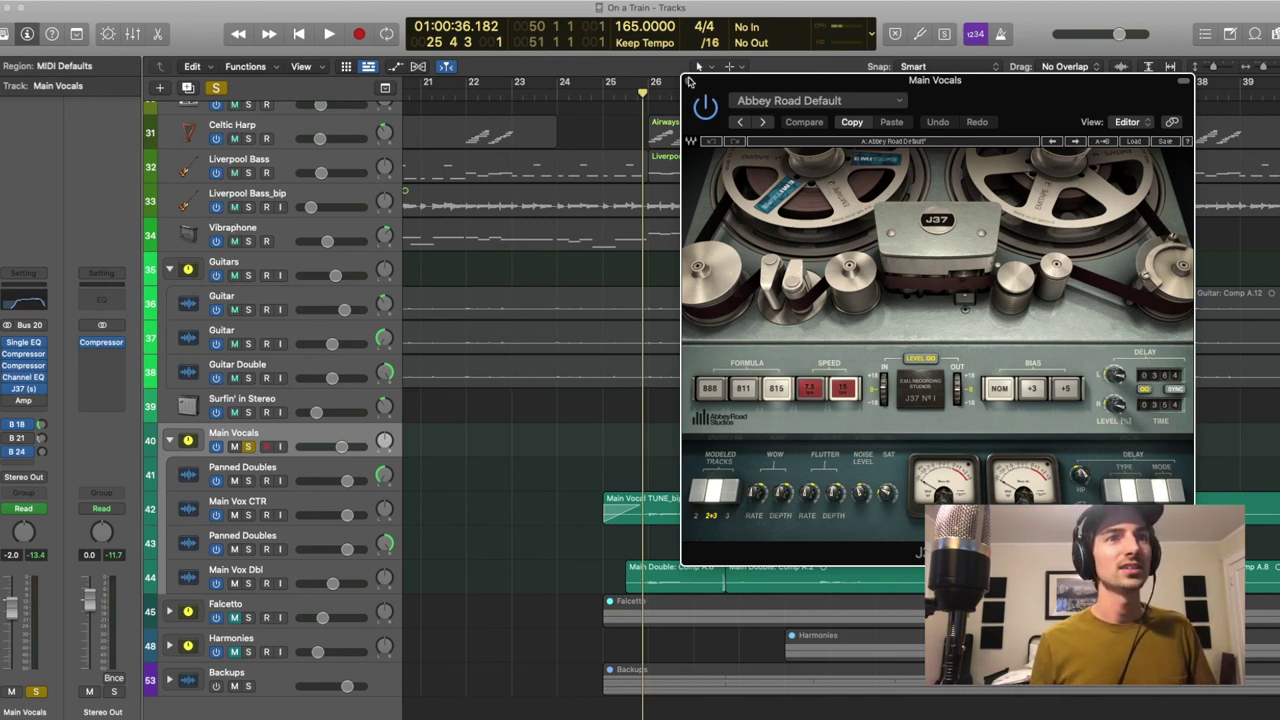
left_click(688, 81)
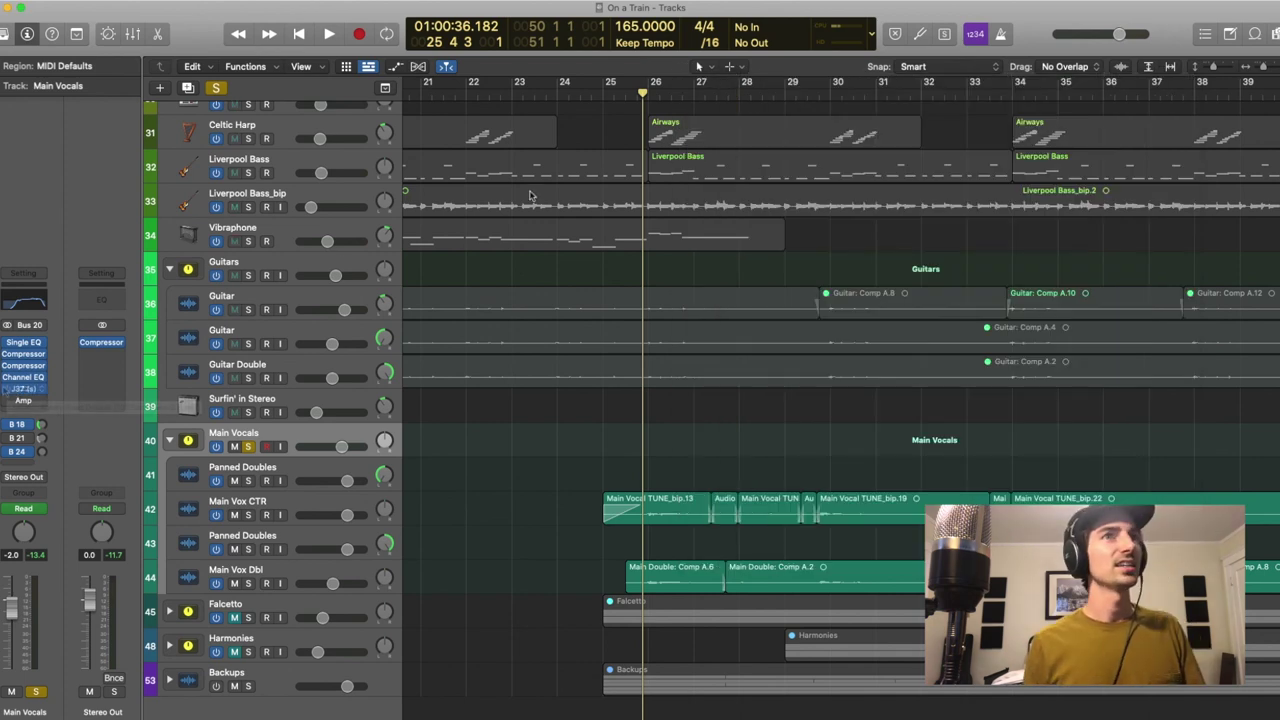
Play the arrangement from bar 25 to bar 49, then show the Aux 40 bus fed by send B 18
key("space")
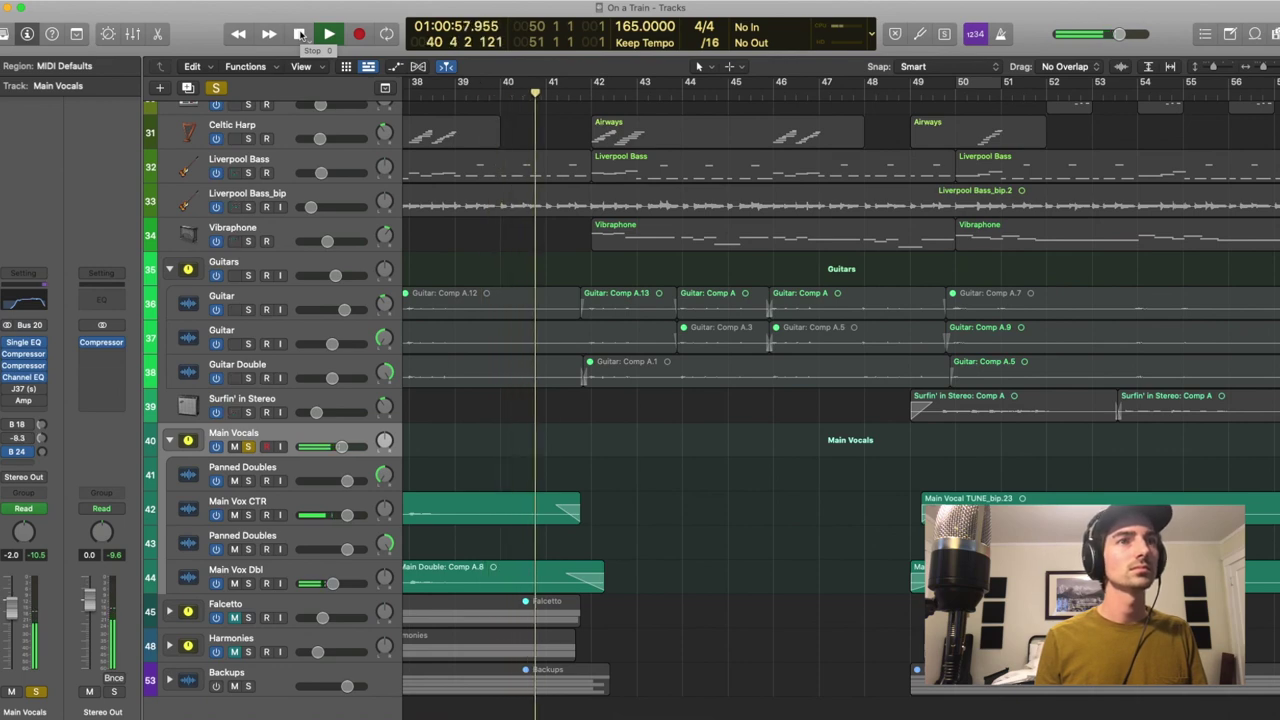
left_click(300, 34)
scroll(660, 400, "right", 5)
left_click(558, 82)
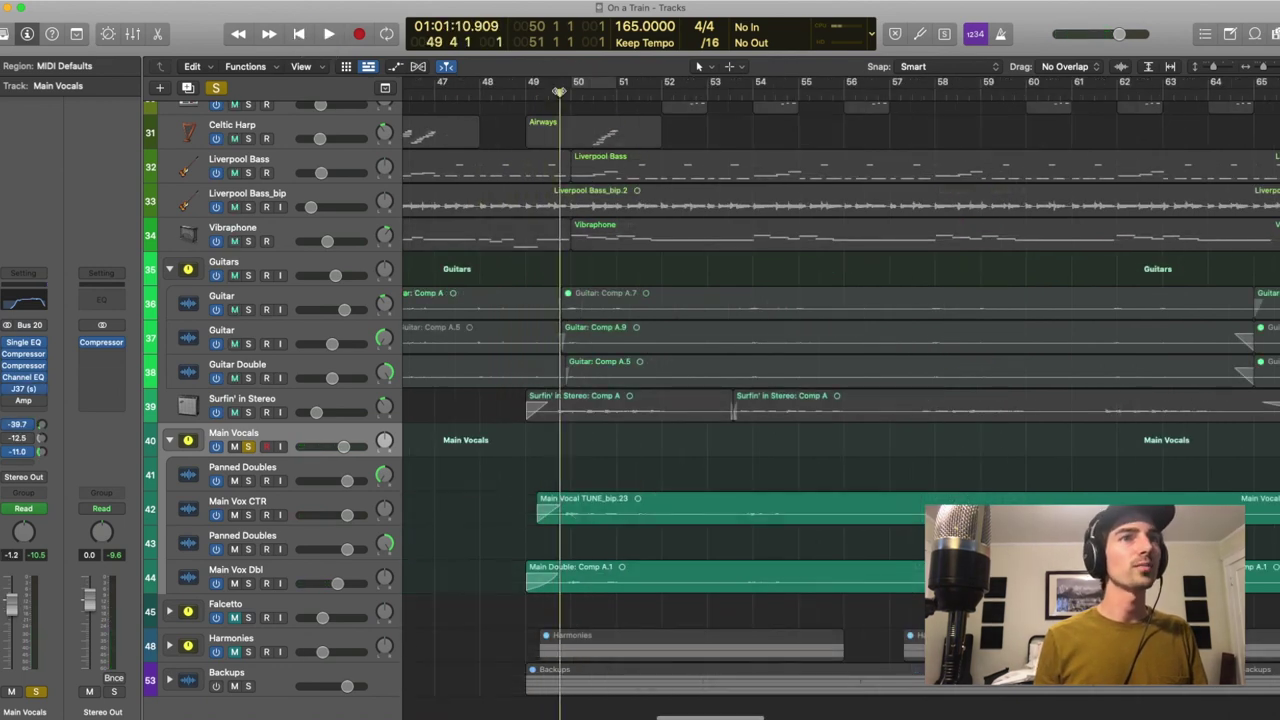
left_click(18, 424)
Review the Aux 40 ChromaVerb's preset list and Details view, then close the plugin
left_click(101, 365)
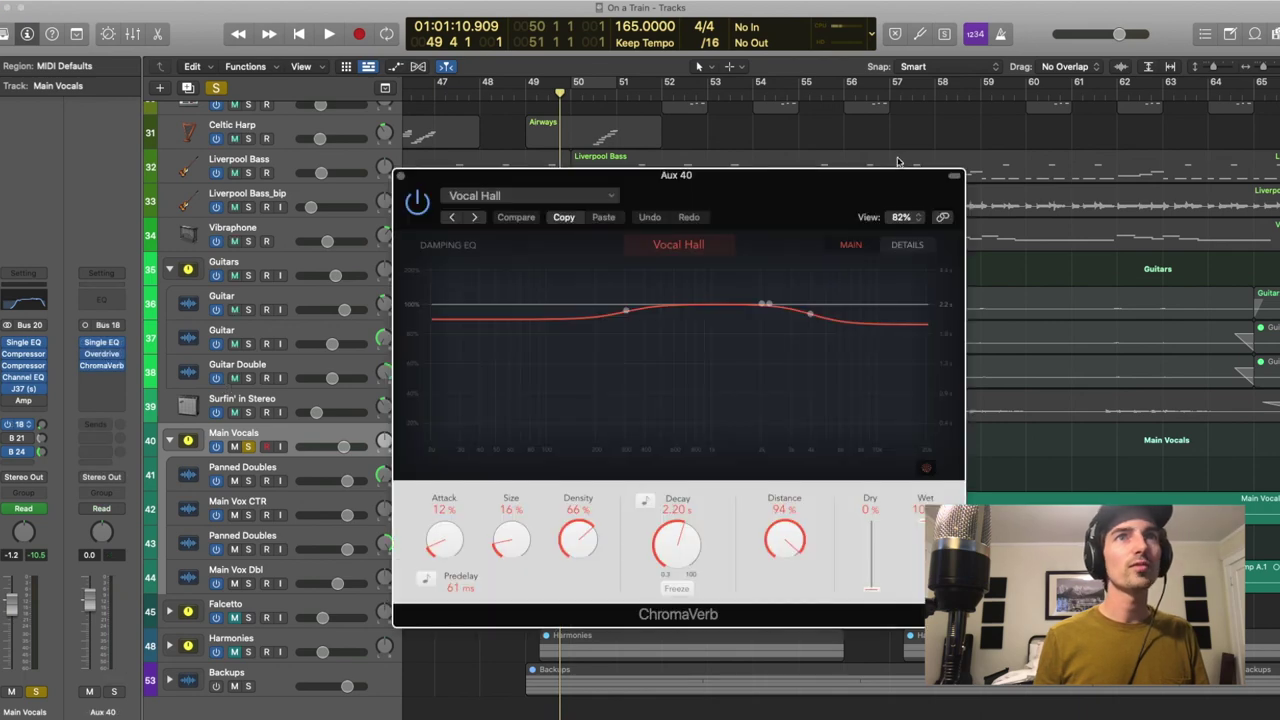
left_click_drag(783, 186, 1008, 115)
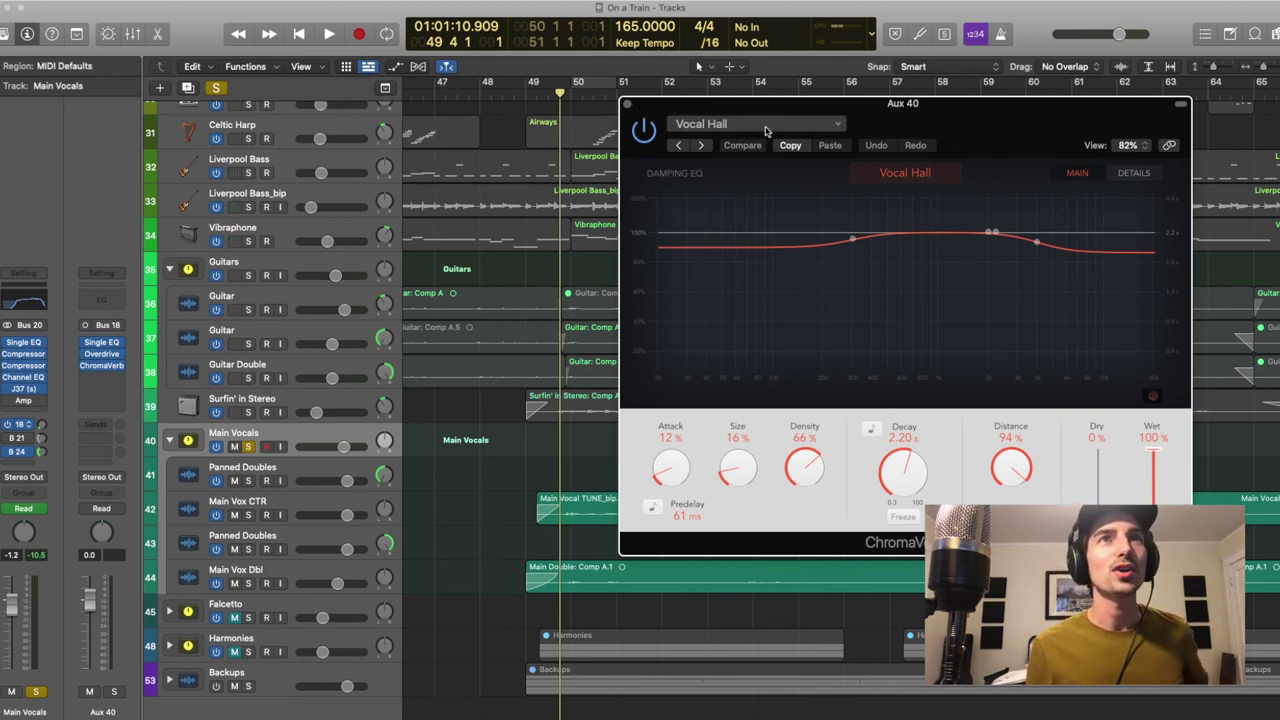
left_click(817, 126)
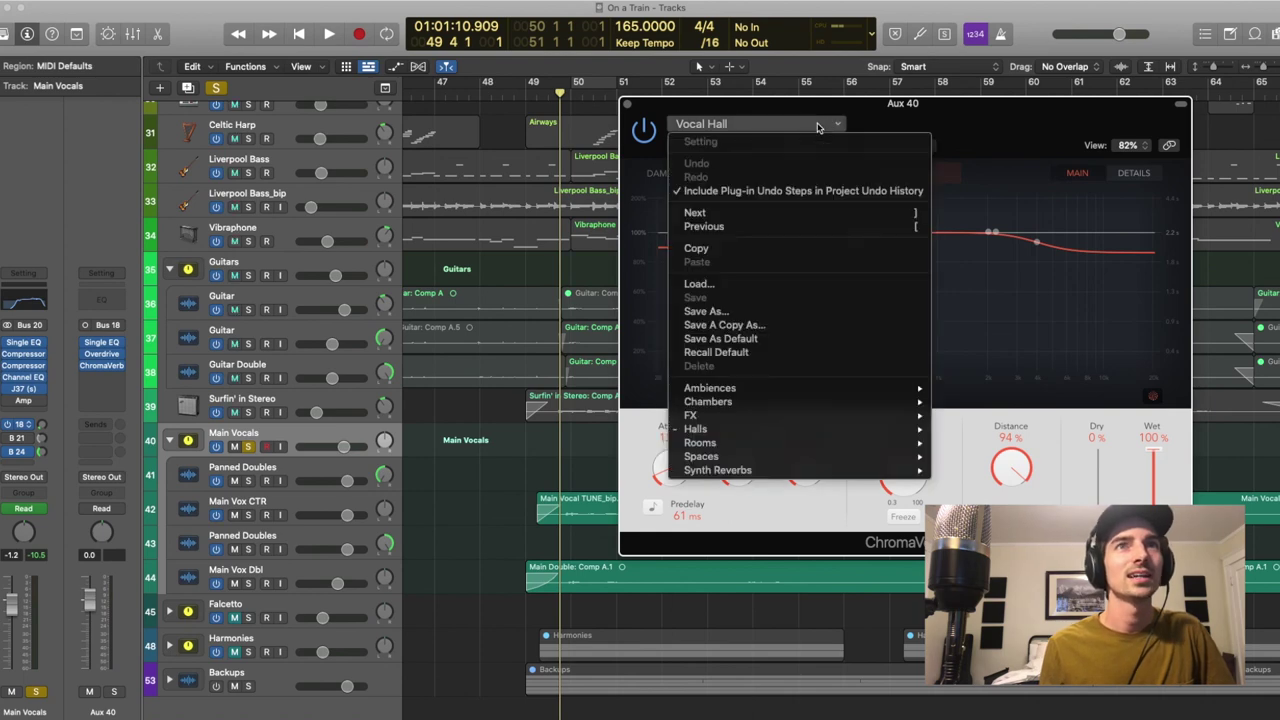
left_click(918, 120)
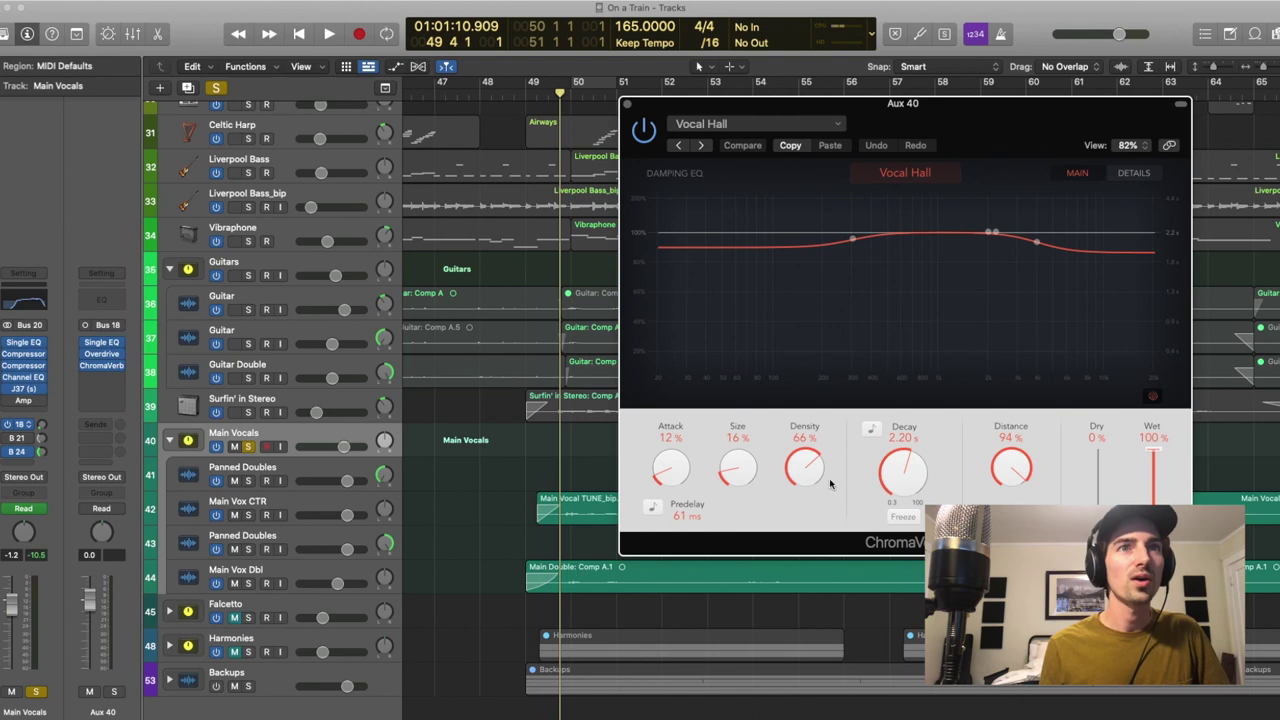
left_click(1134, 172)
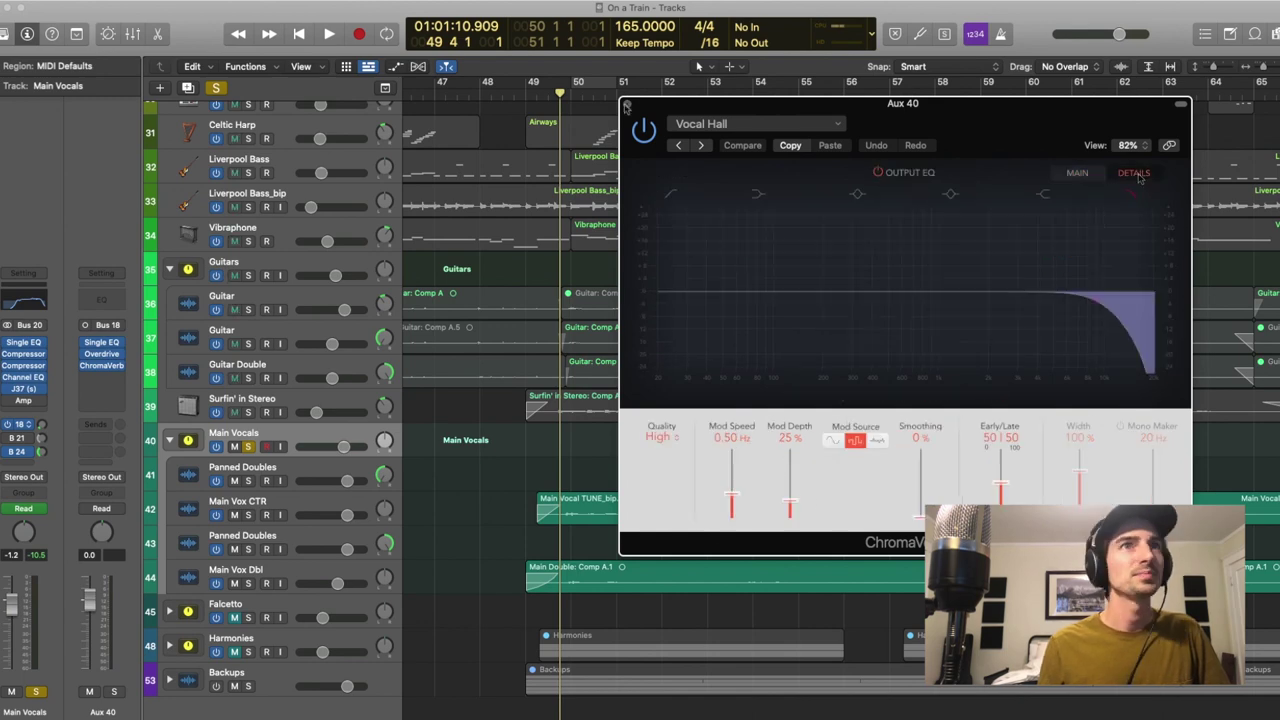
left_click(627, 103)
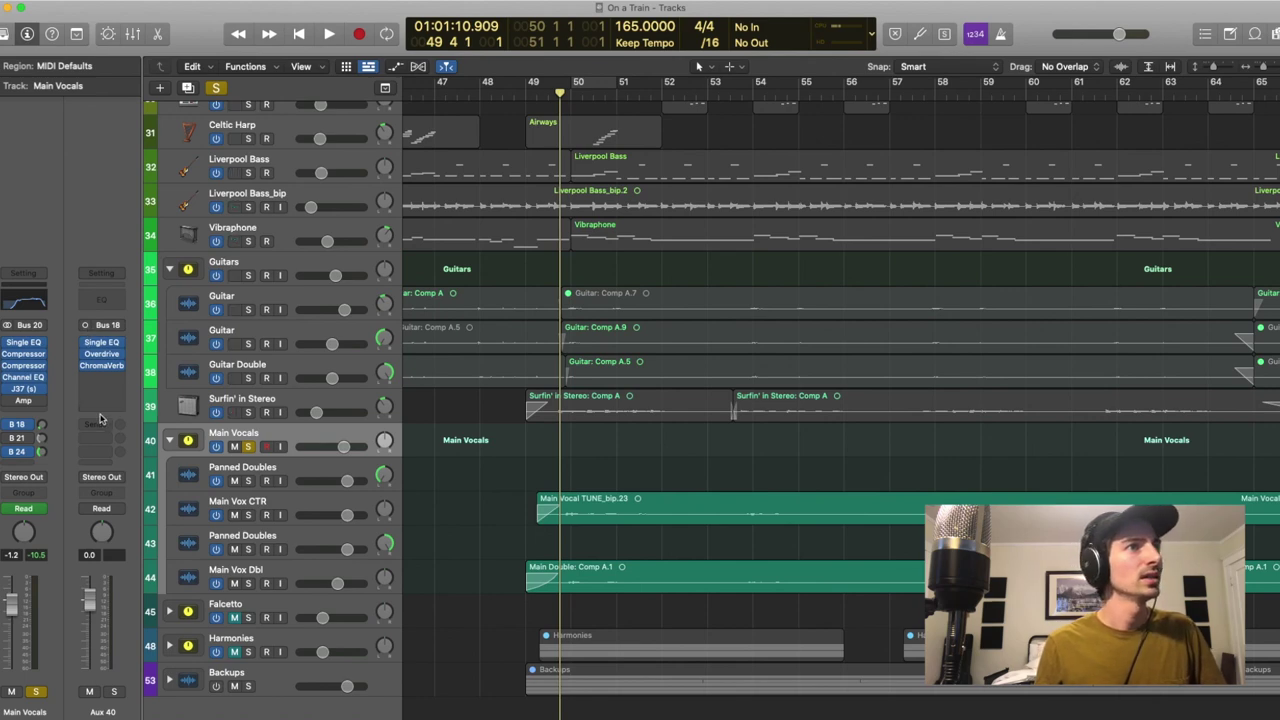
Check the Main Vocals sends, showing the Aux 46 and then the Aux 40 returns
left_click(22, 452)
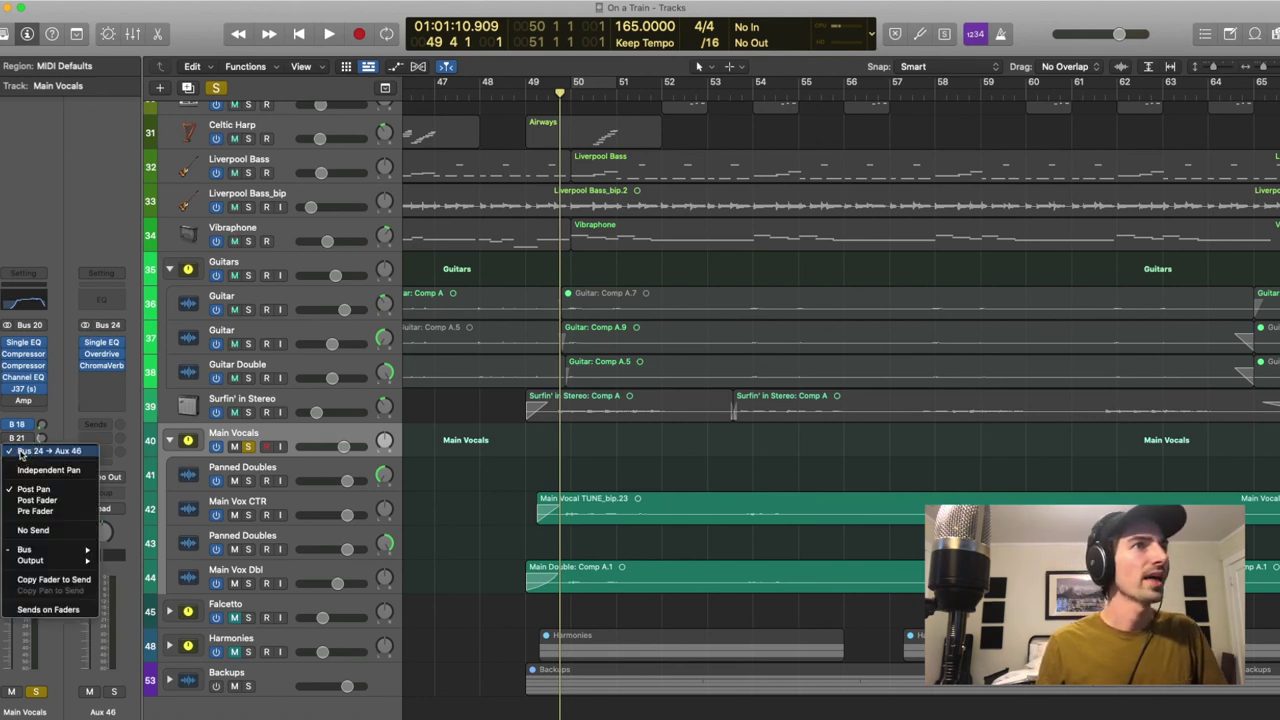
left_click(57, 397)
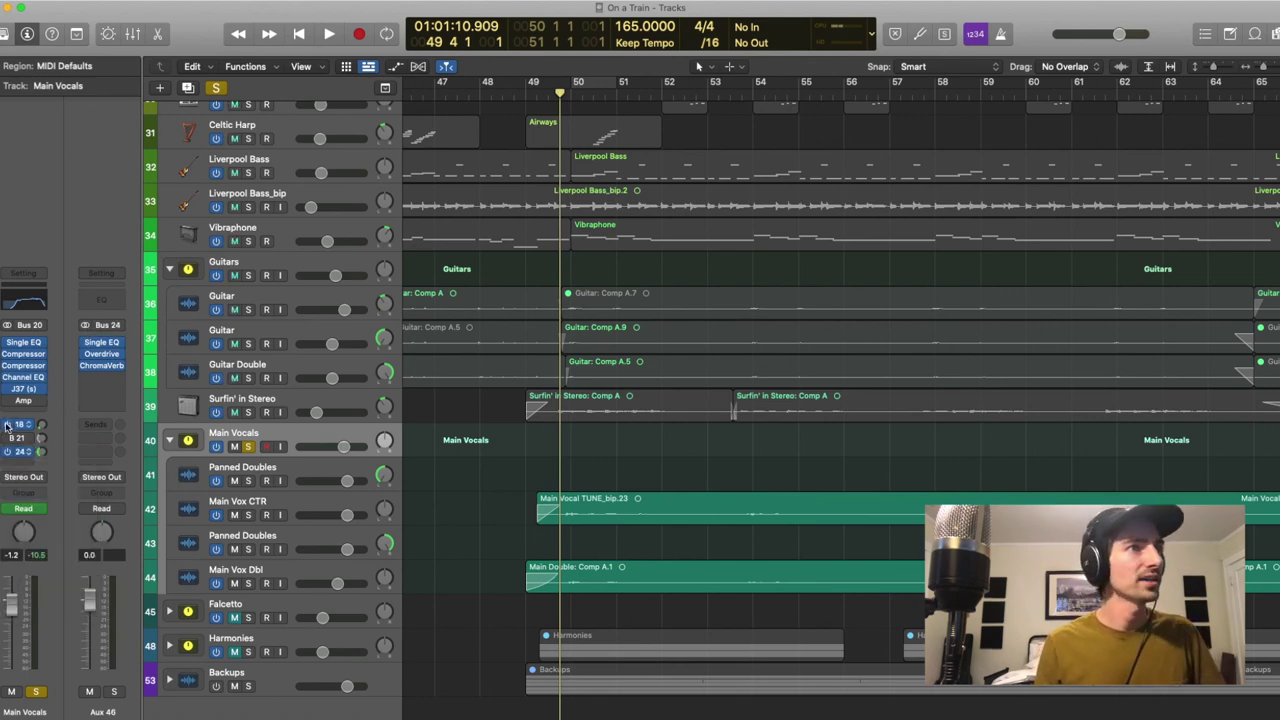
left_click(17, 427)
left_click(60, 391)
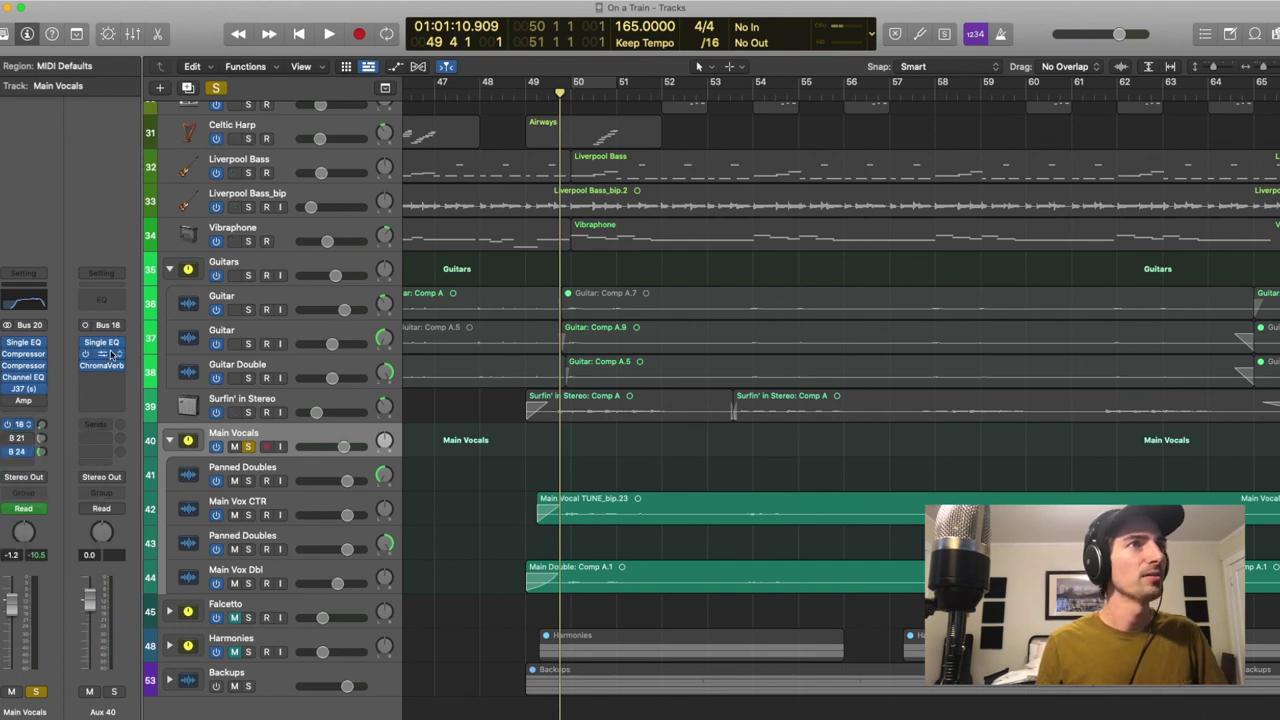
left_click(103, 345)
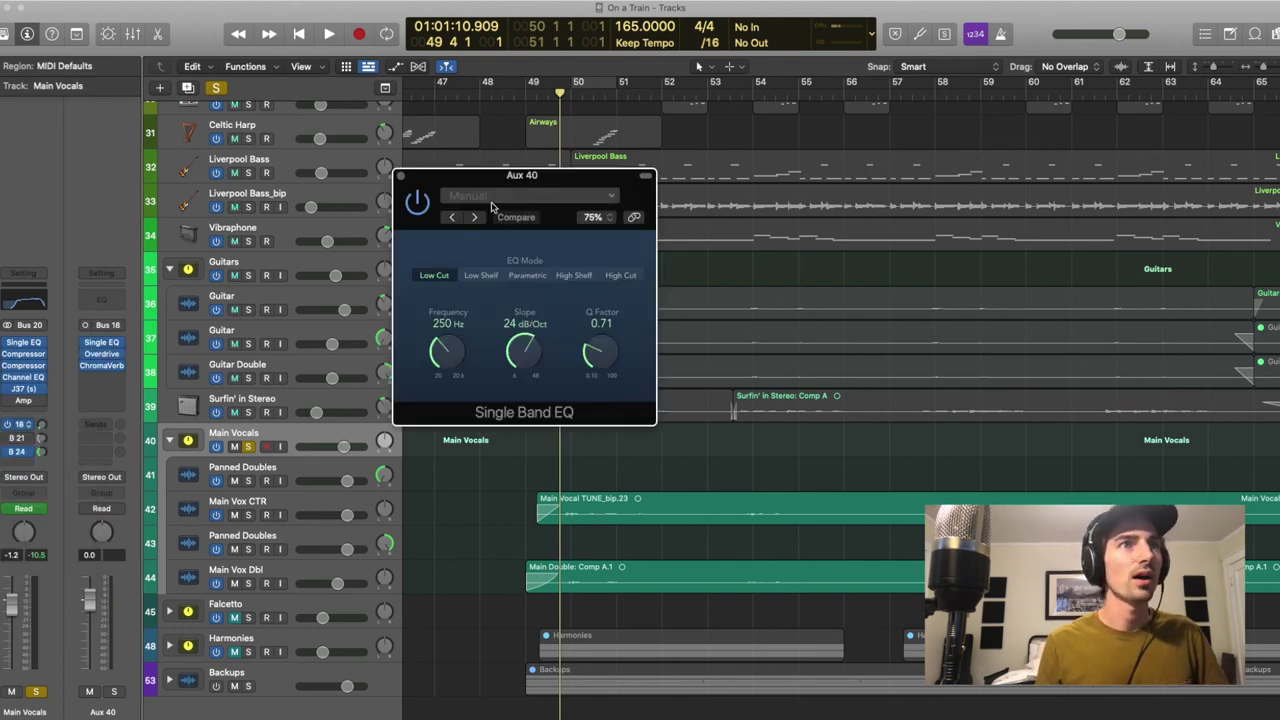
left_click(401, 177)
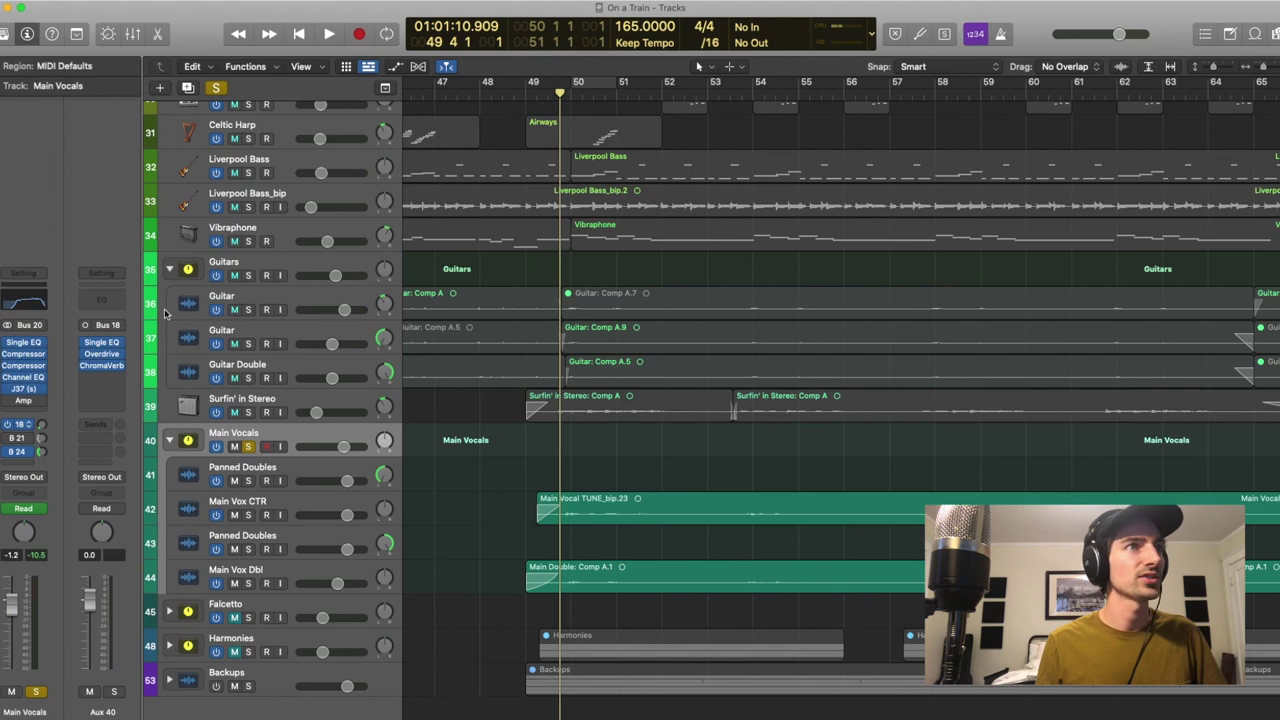
left_click(110, 355)
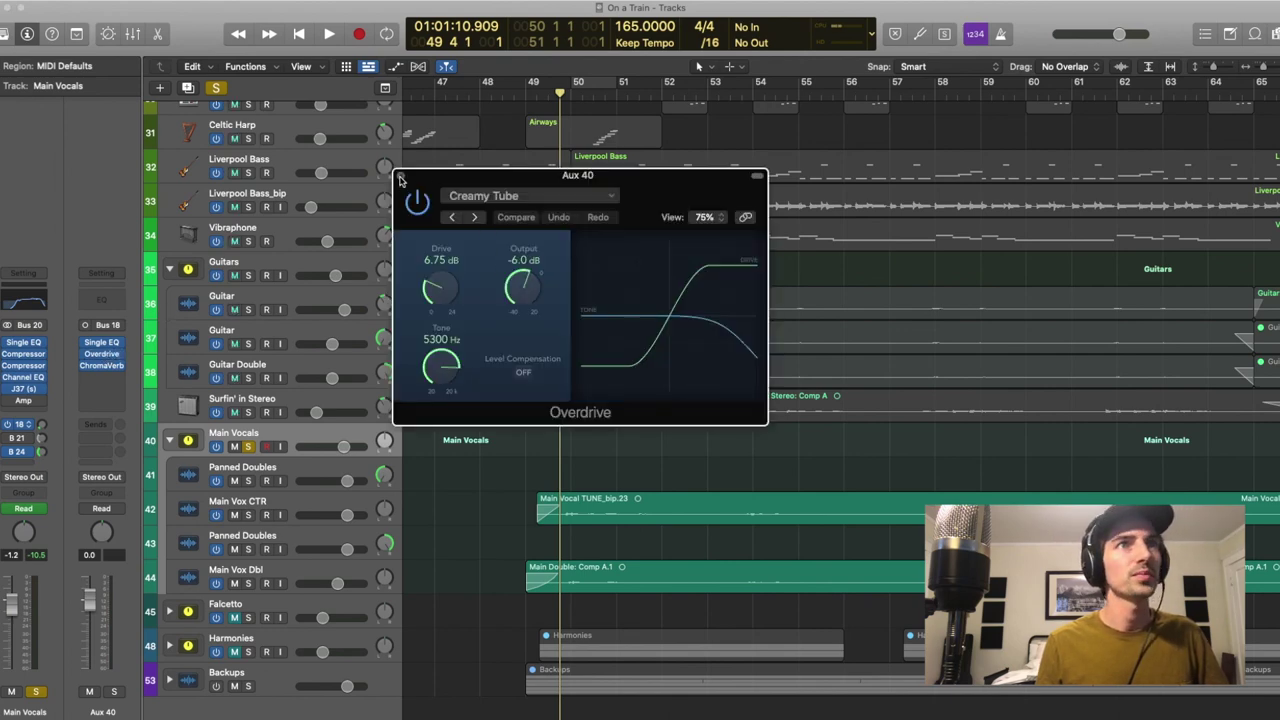
left_click(401, 177)
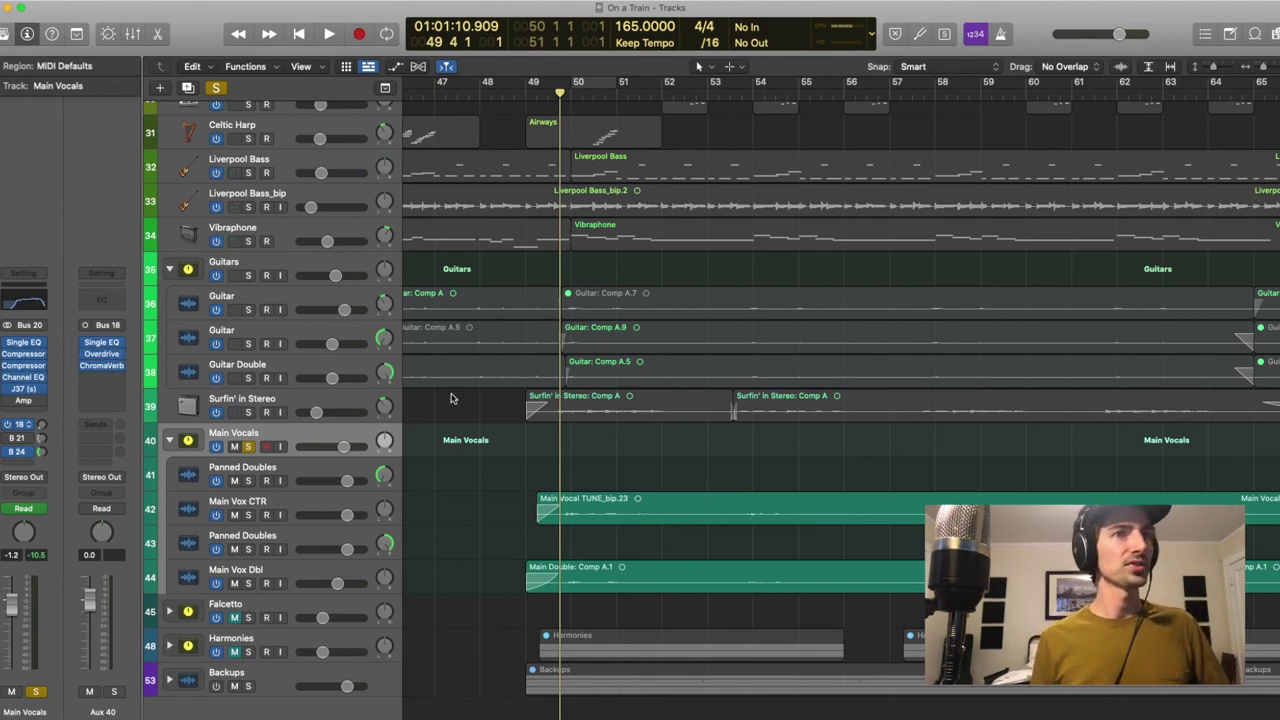
Play the arrangement from about bar 53 with Main Vocals unsoloed, stopping near bar 69
key("space")
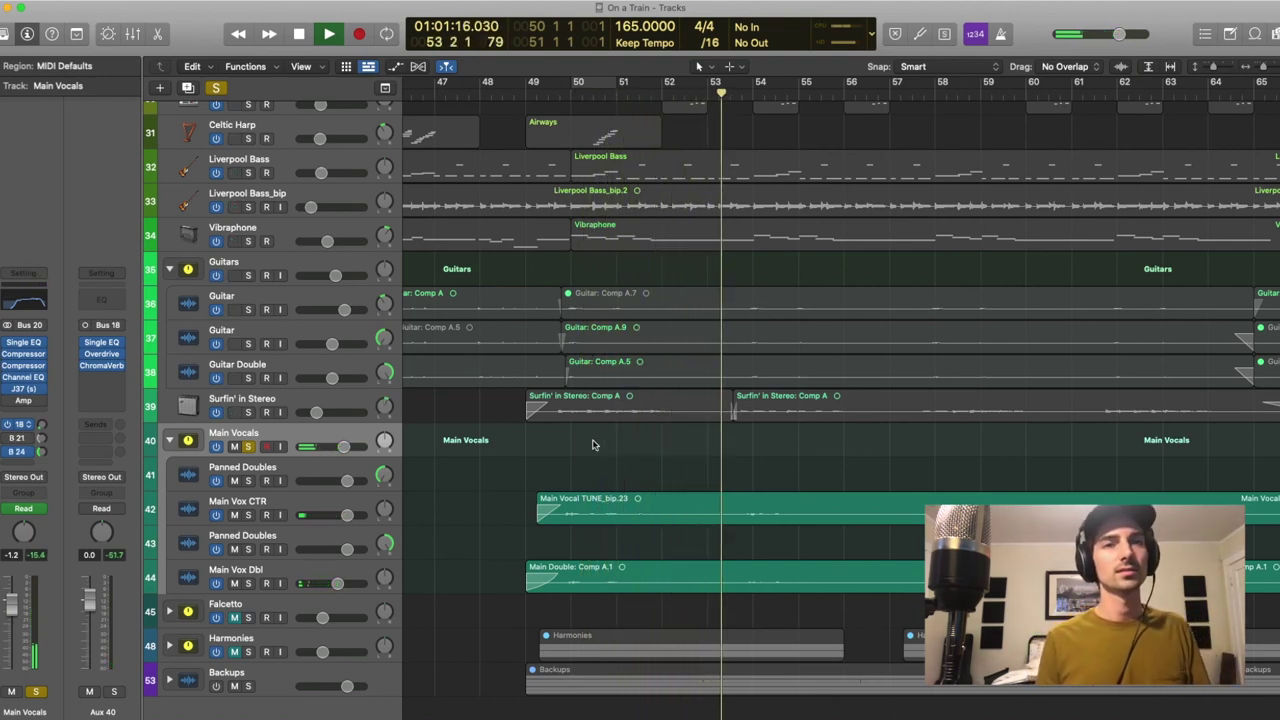
left_click(249, 447)
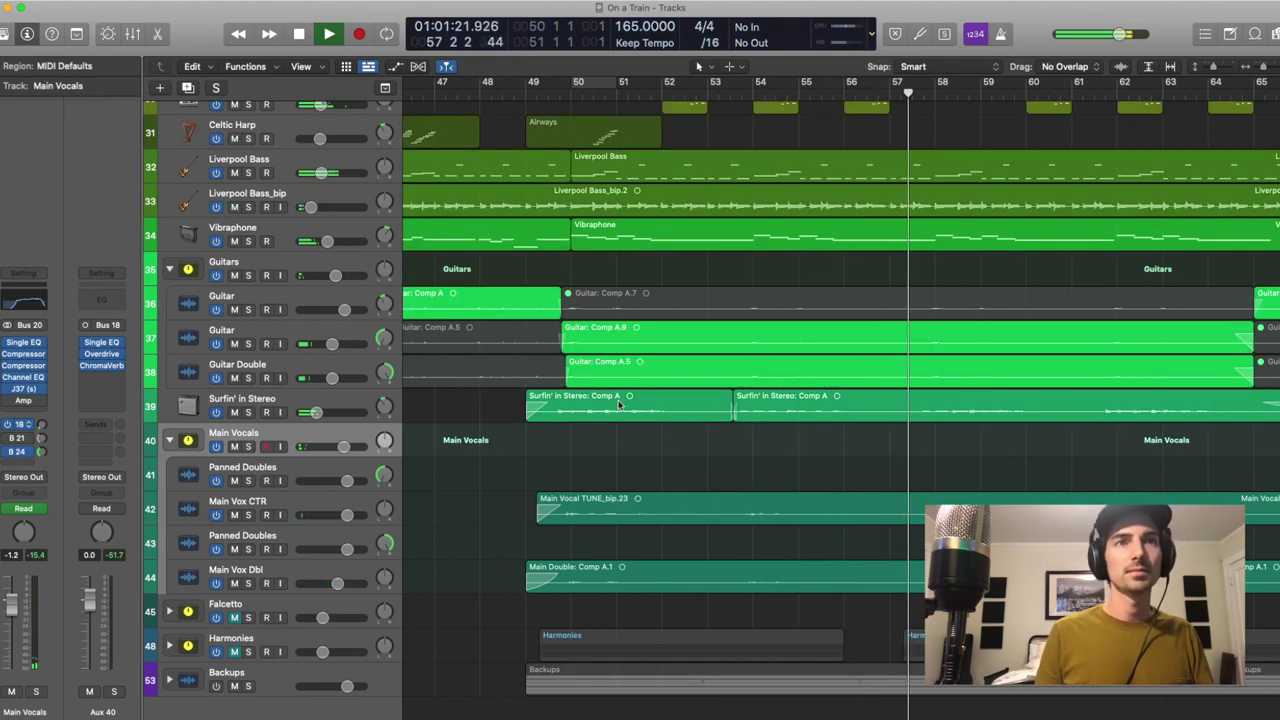
scroll(618, 452, "right", 5)
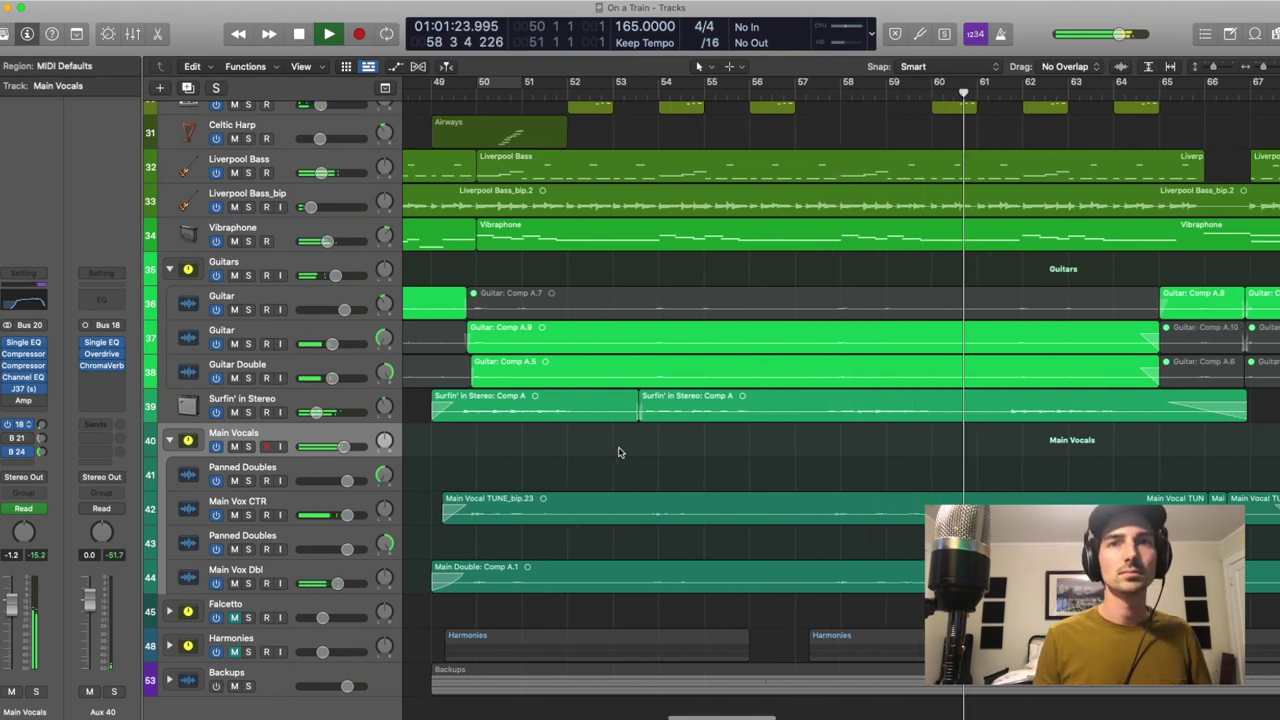
scroll(618, 452, "right", 1)
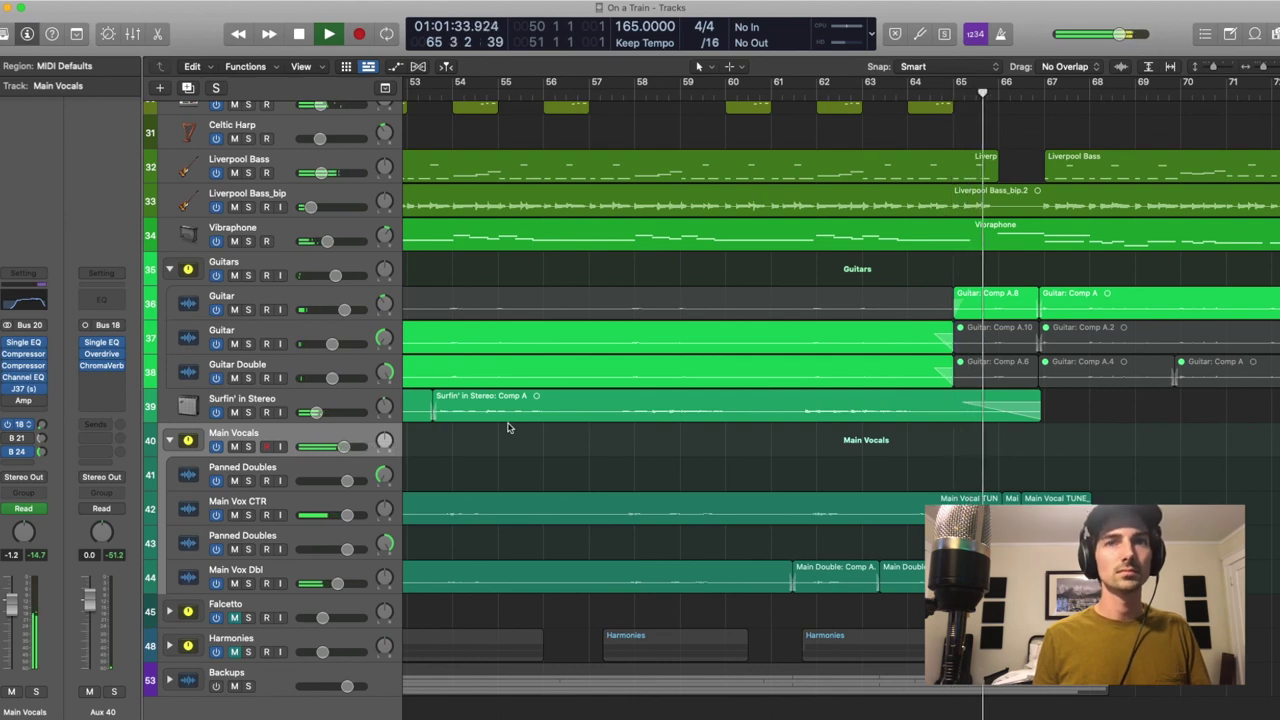
scroll(540, 424, "right", 5)
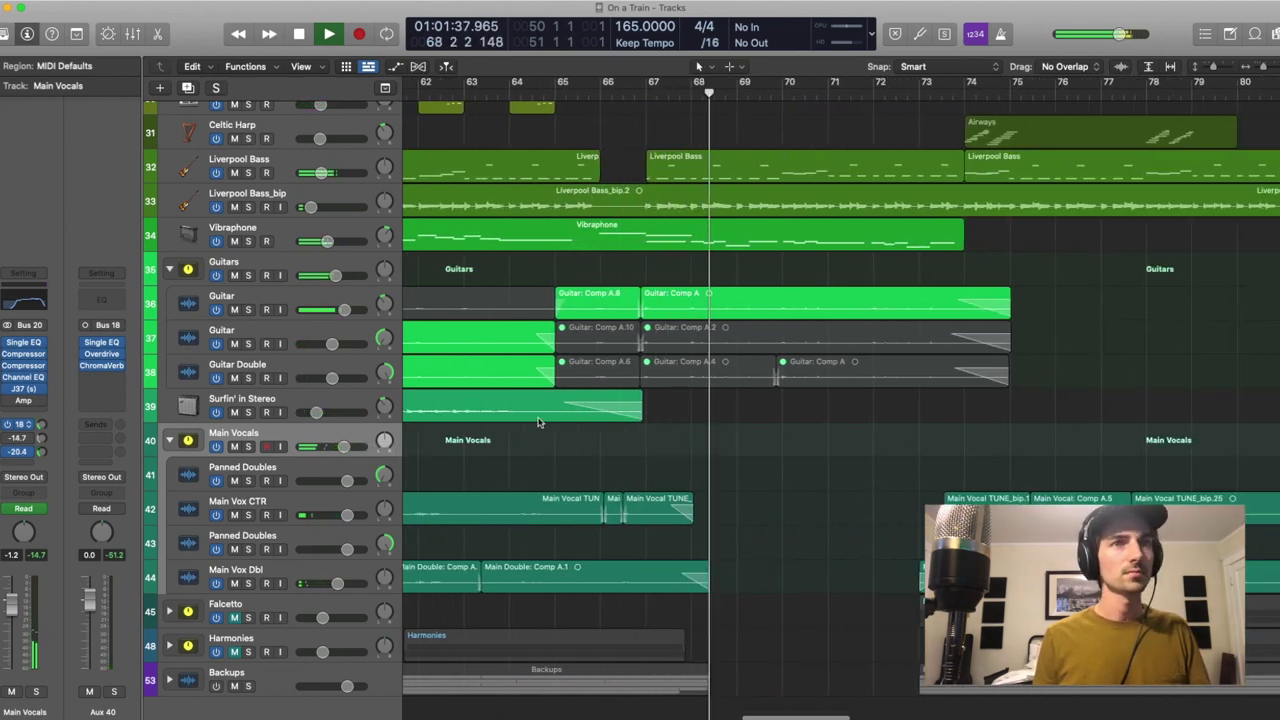
key("space")
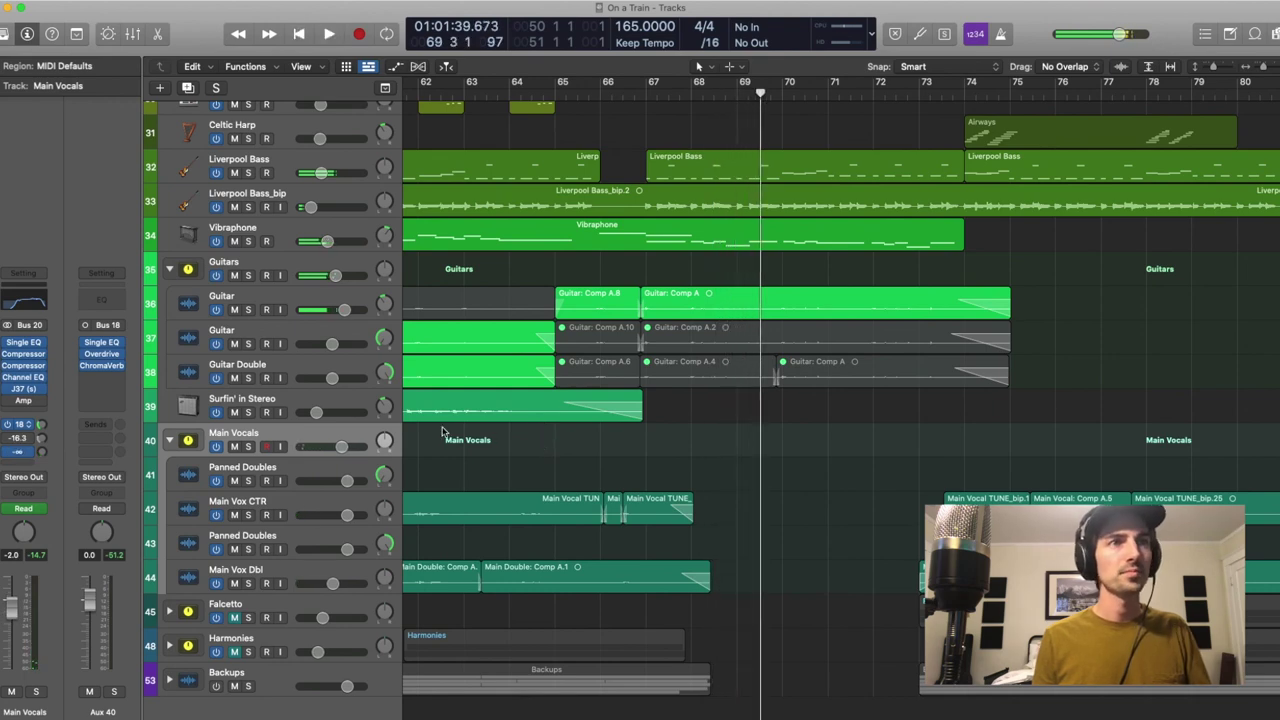
Solo Main Vox Dbl and play it from bar 50 with its Mega Wide Chorus showing, then close the chorus
left_click(302, 538)
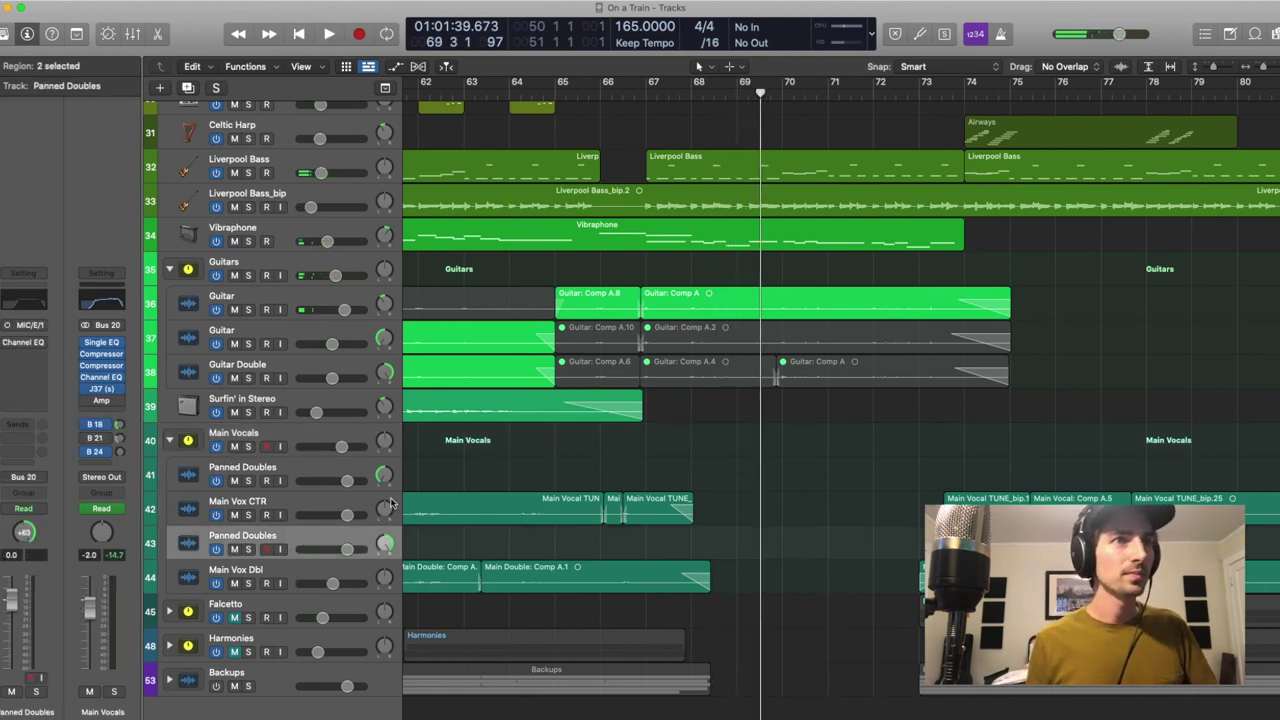
left_click(293, 571)
scroll(578, 587, "left", 10)
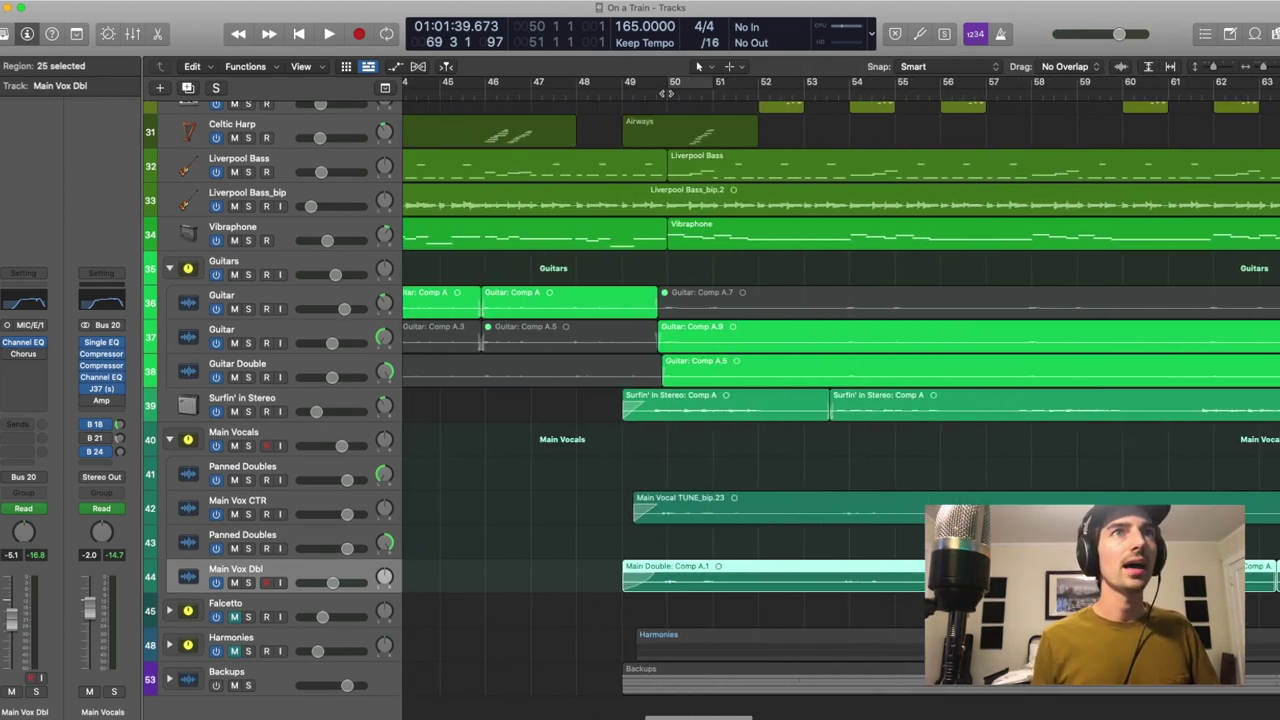
left_click(667, 93)
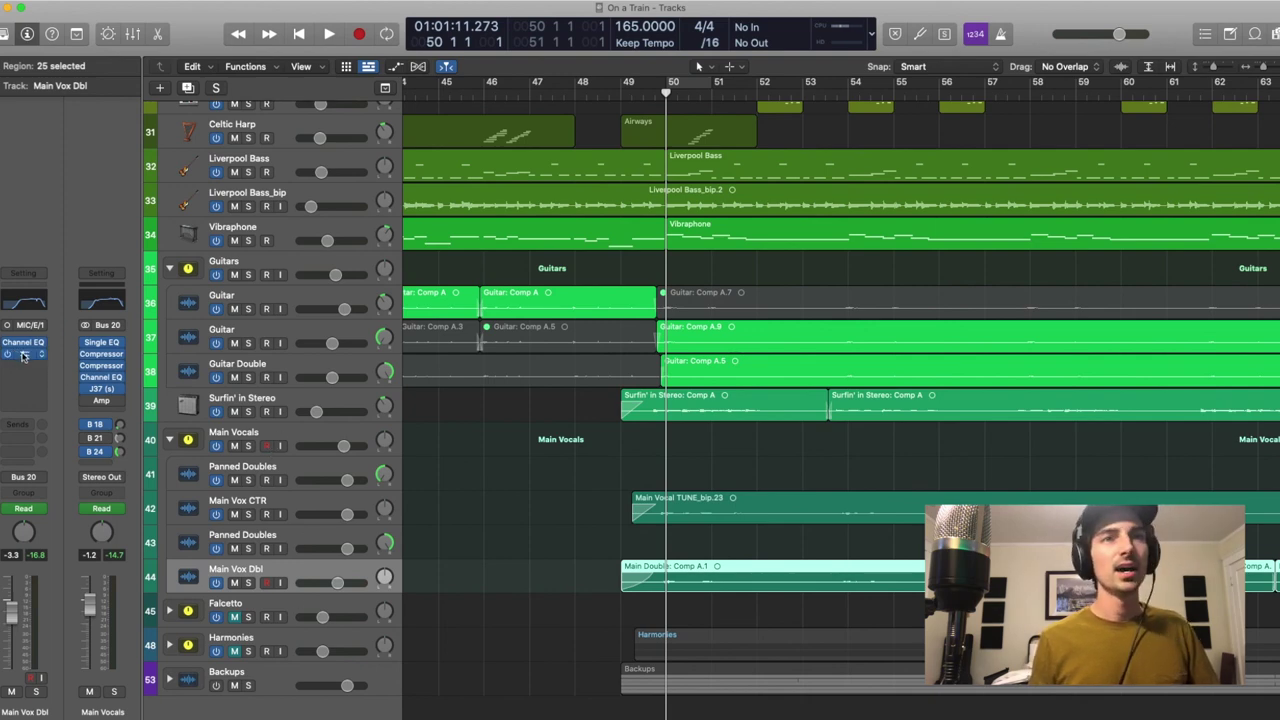
left_click(23, 356)
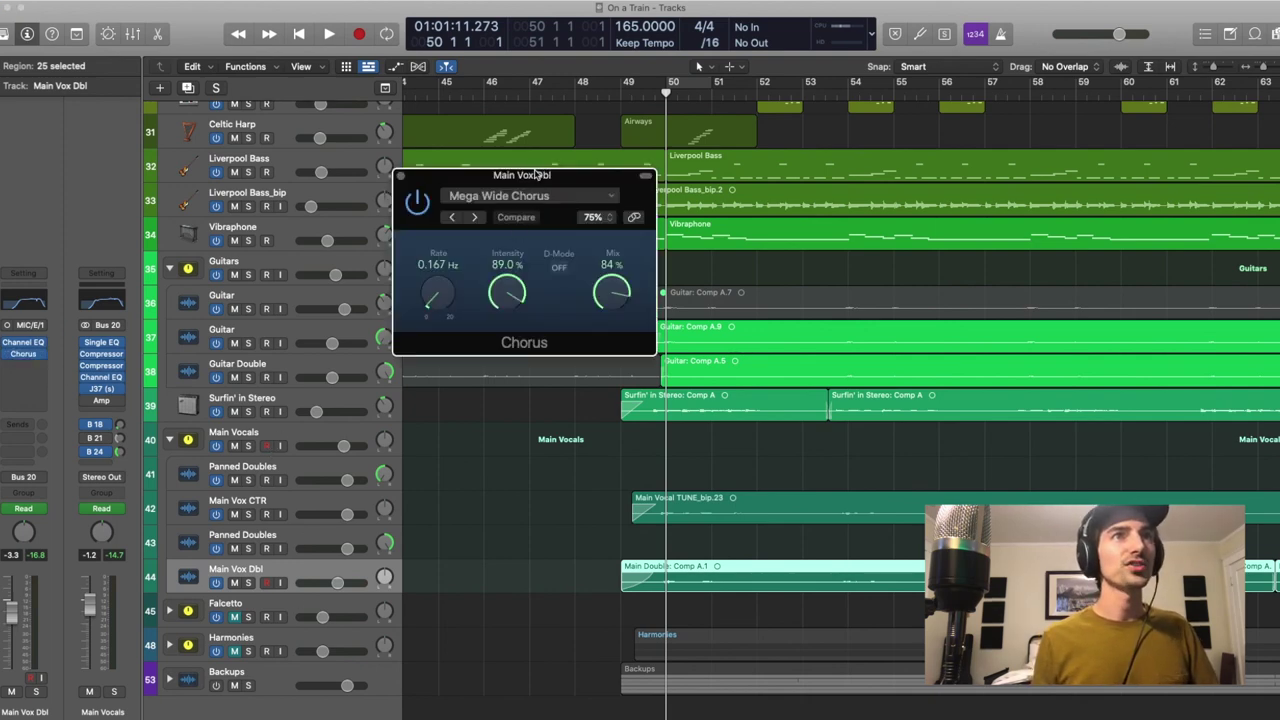
left_click(248, 583)
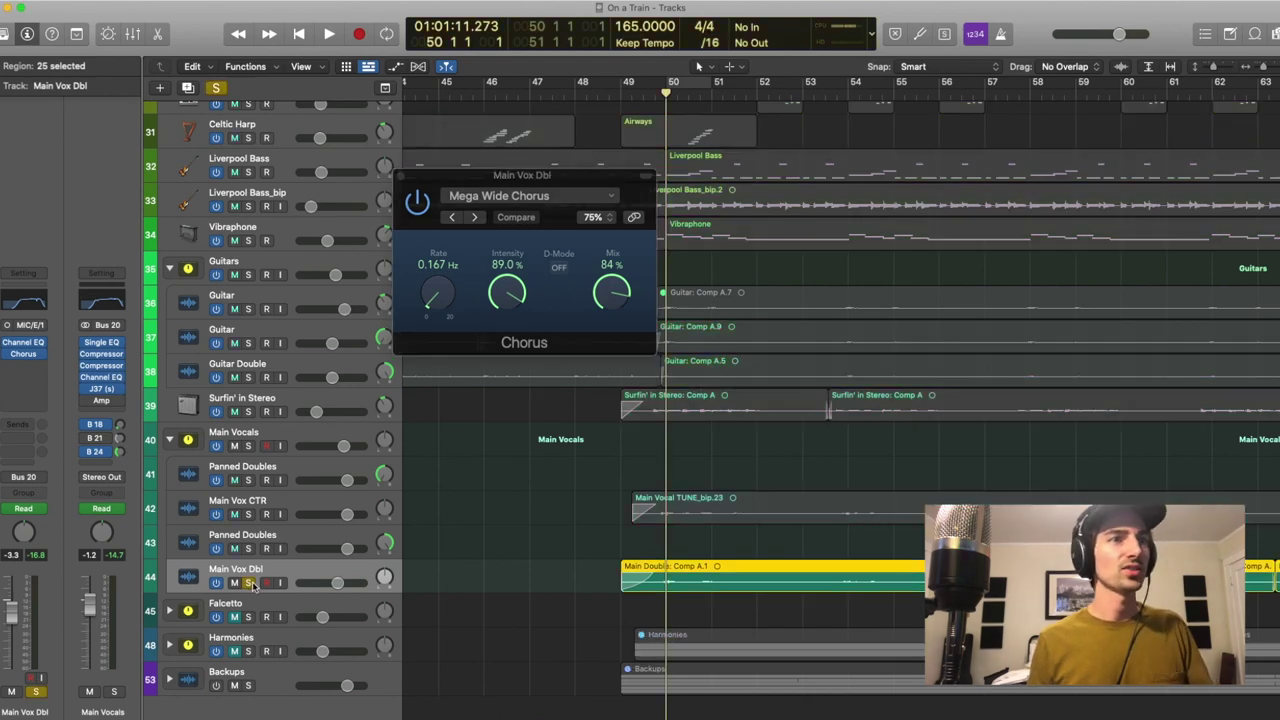
key("space")
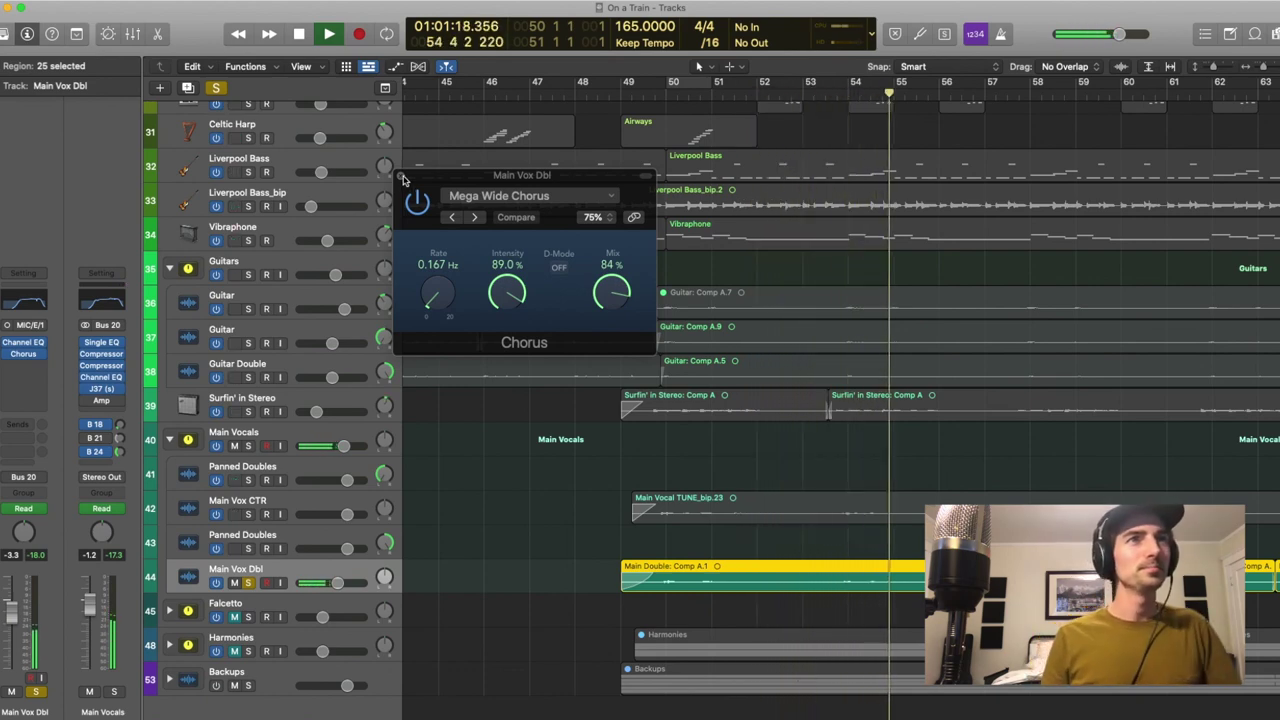
left_click(403, 177)
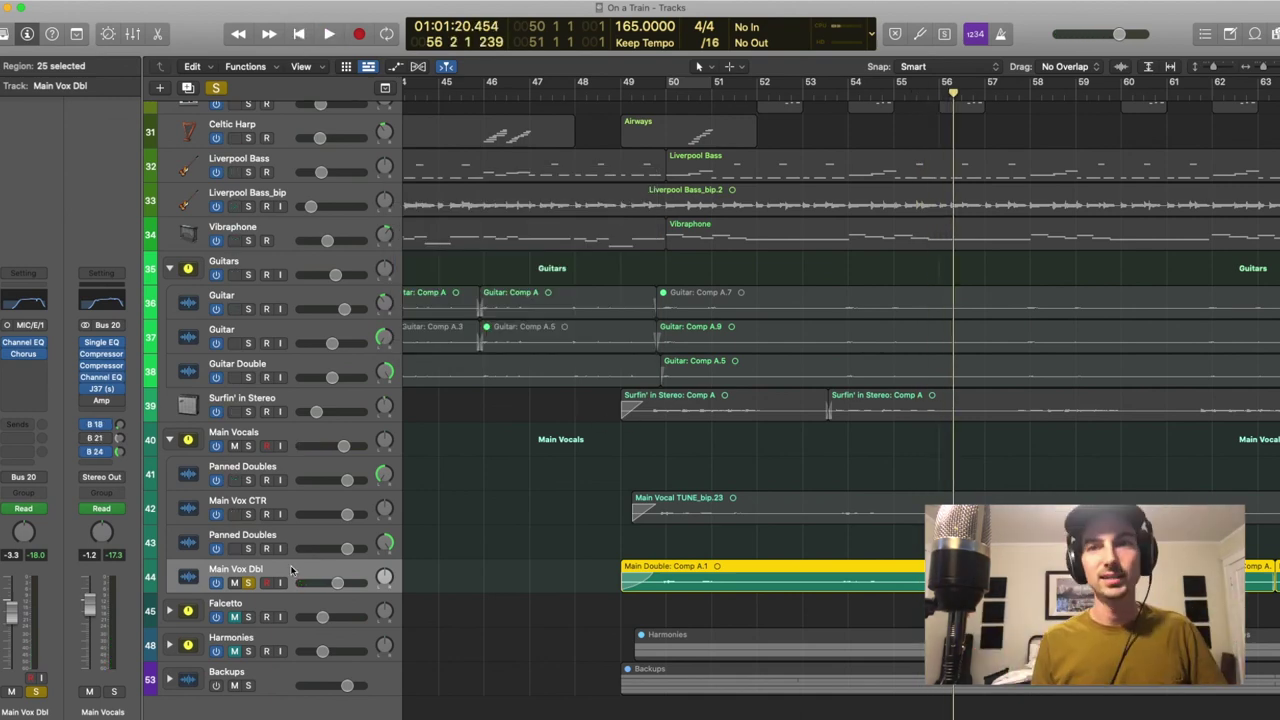
Unsolo Main Vox Dbl and play the song from bar 50
scroll(635, 528, "left", 3)
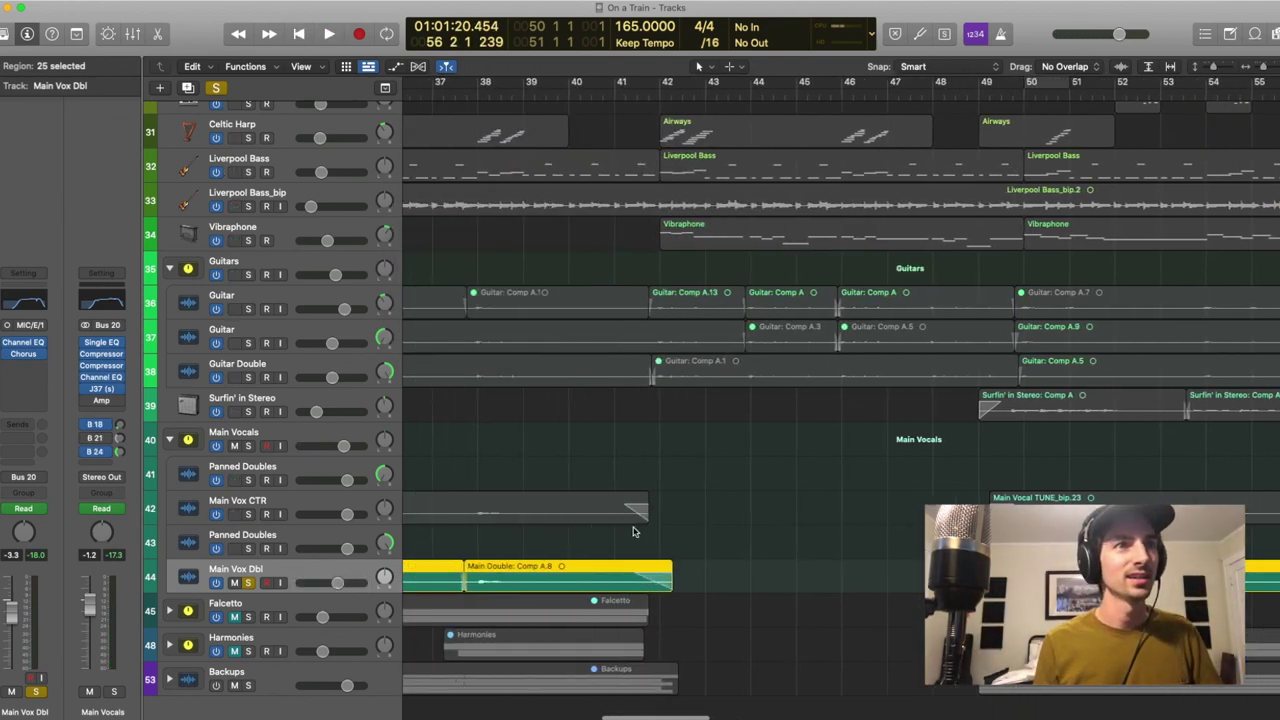
scroll(633, 531, "right", 5)
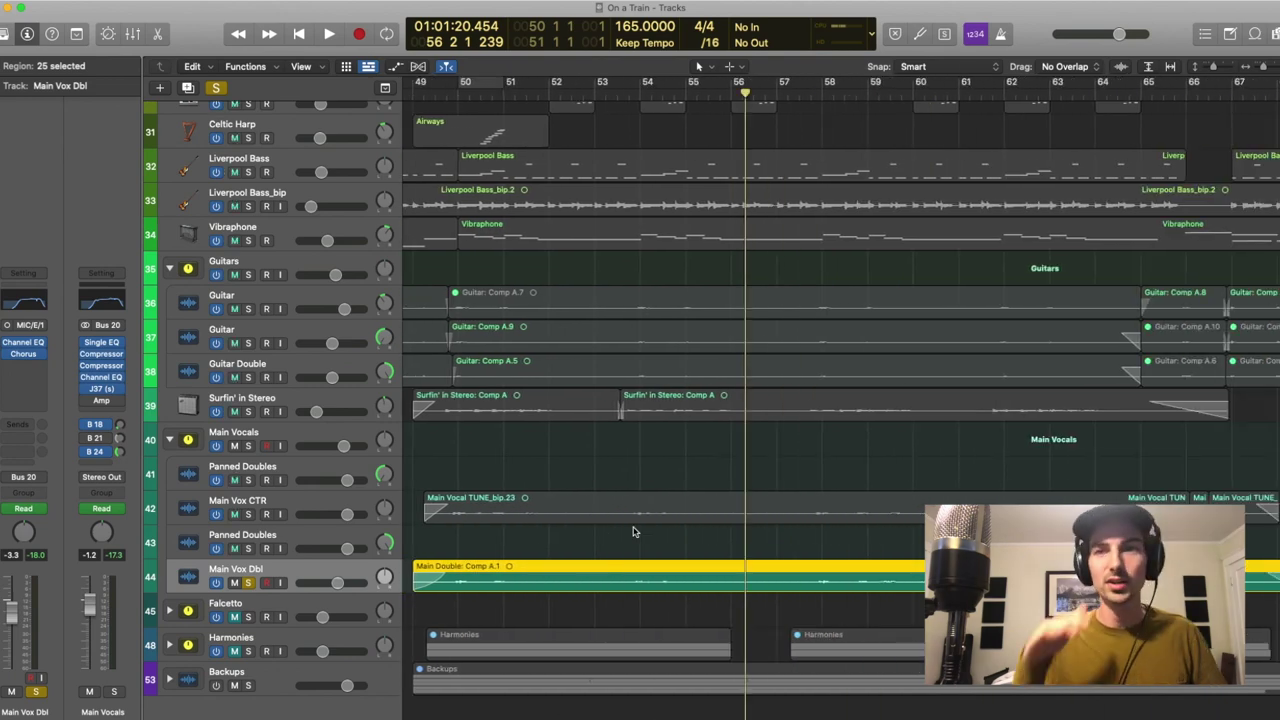
key("s")
scroll(825, 560, "left", 2)
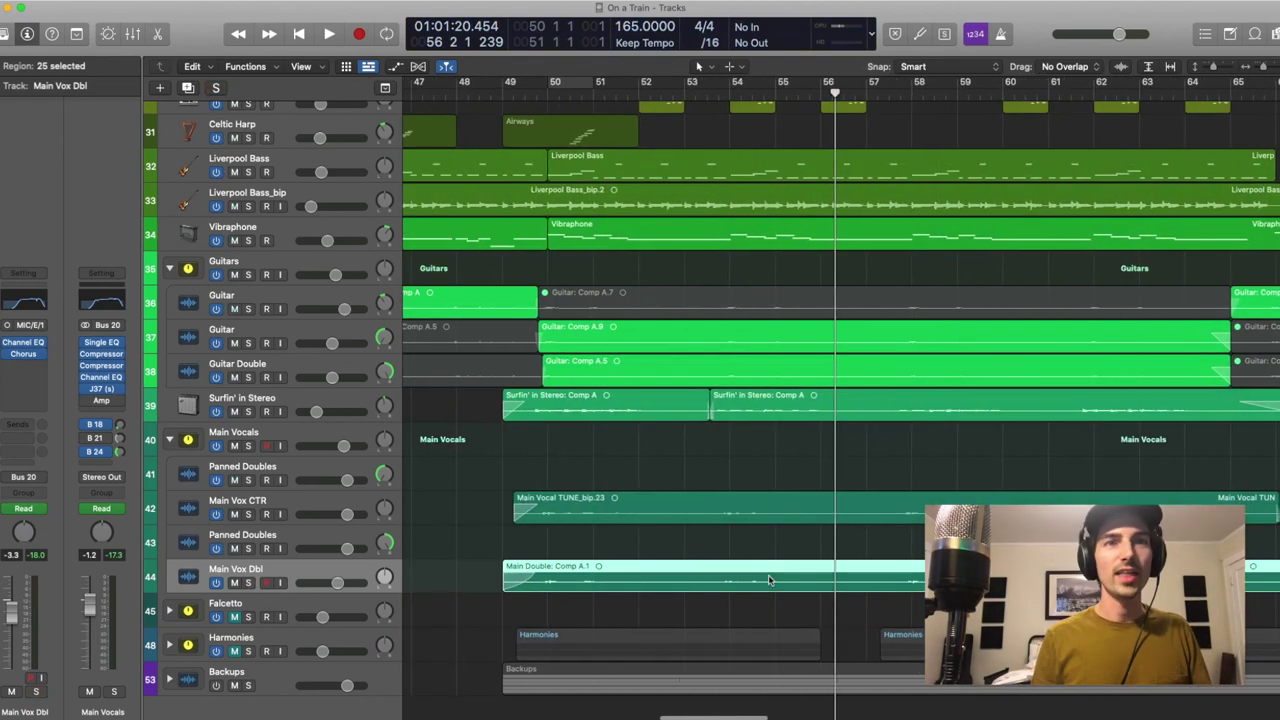
left_click(551, 84)
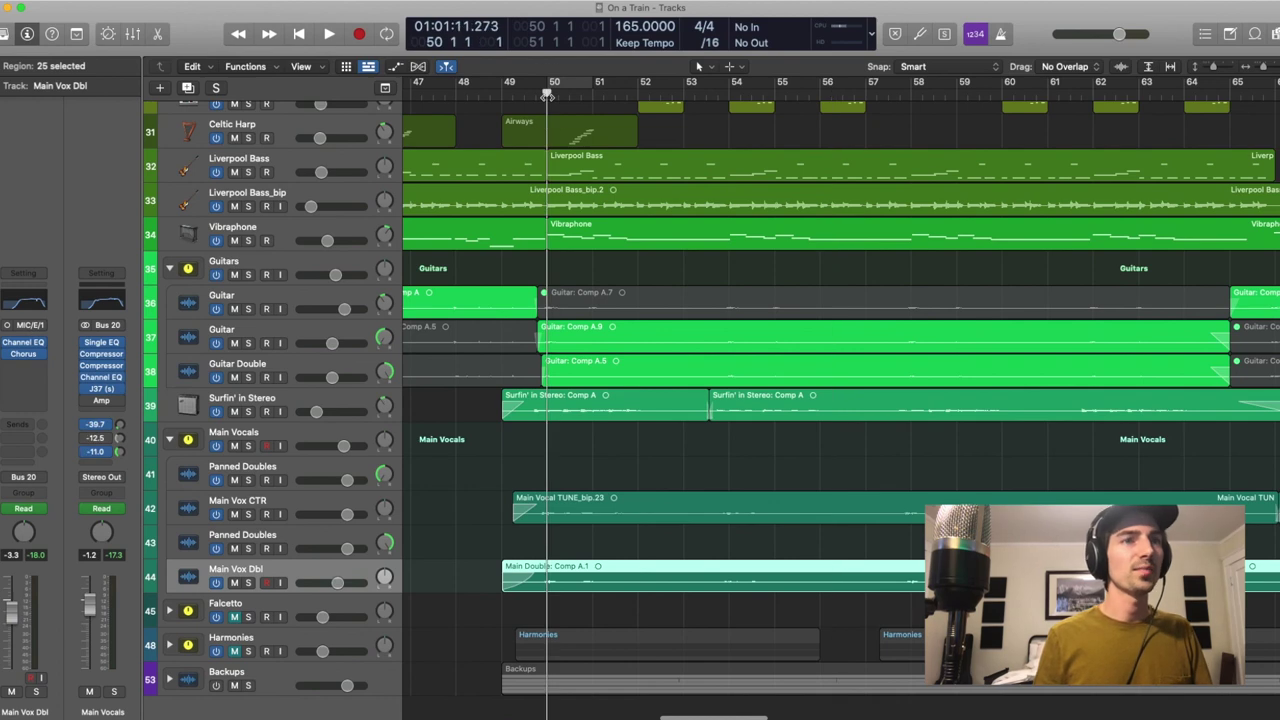
key("space")
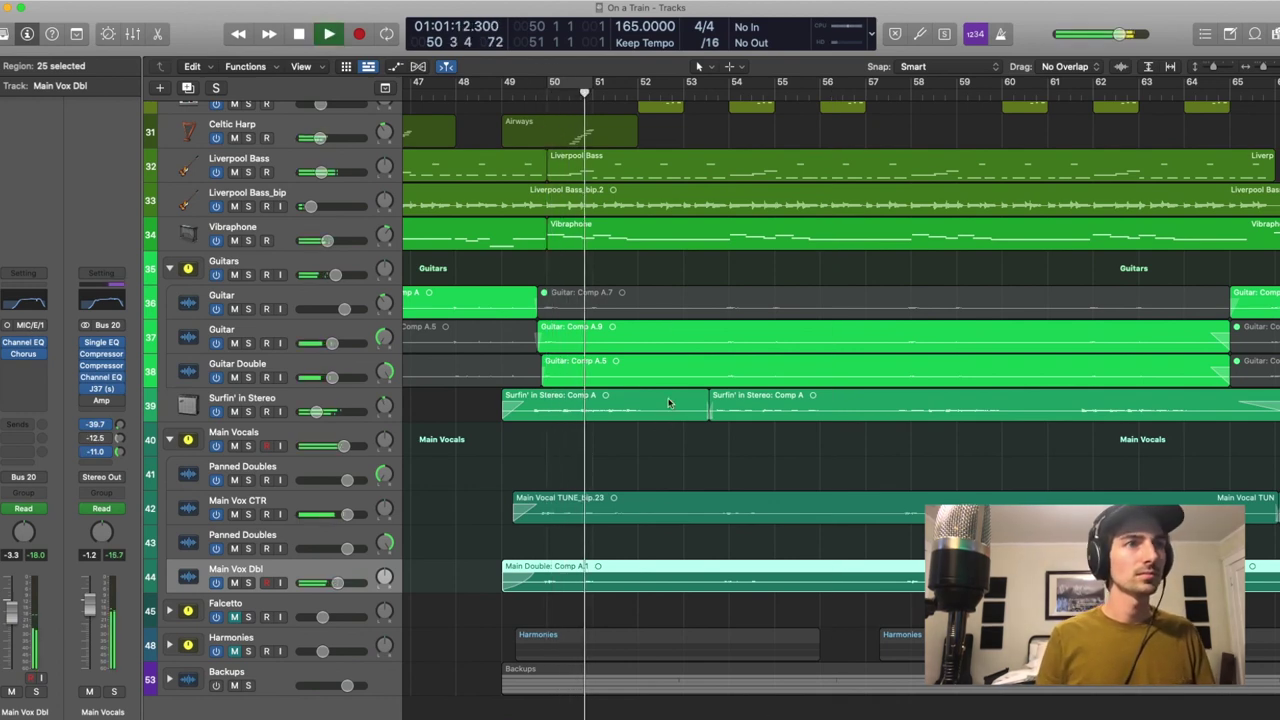
Follow playback past bar 53 and select both Panned Doubles tracks
scroll(714, 434, "right", 15)
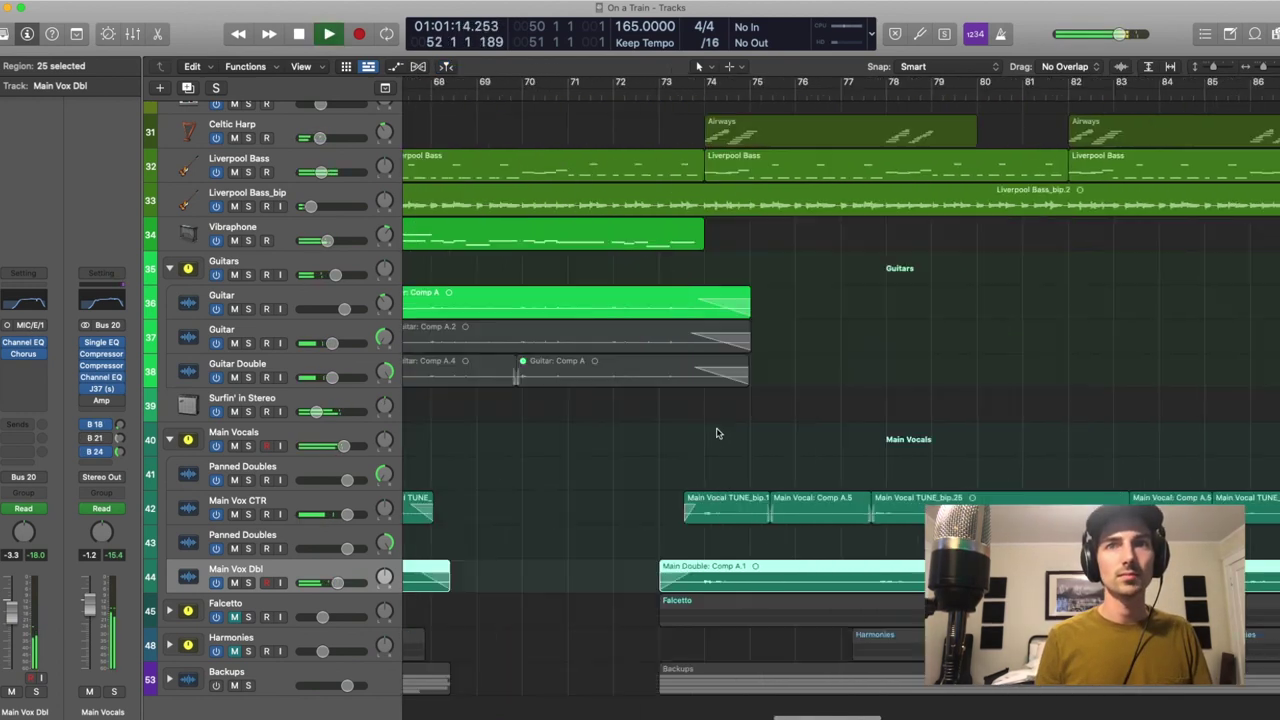
scroll(716, 434, "right", 9)
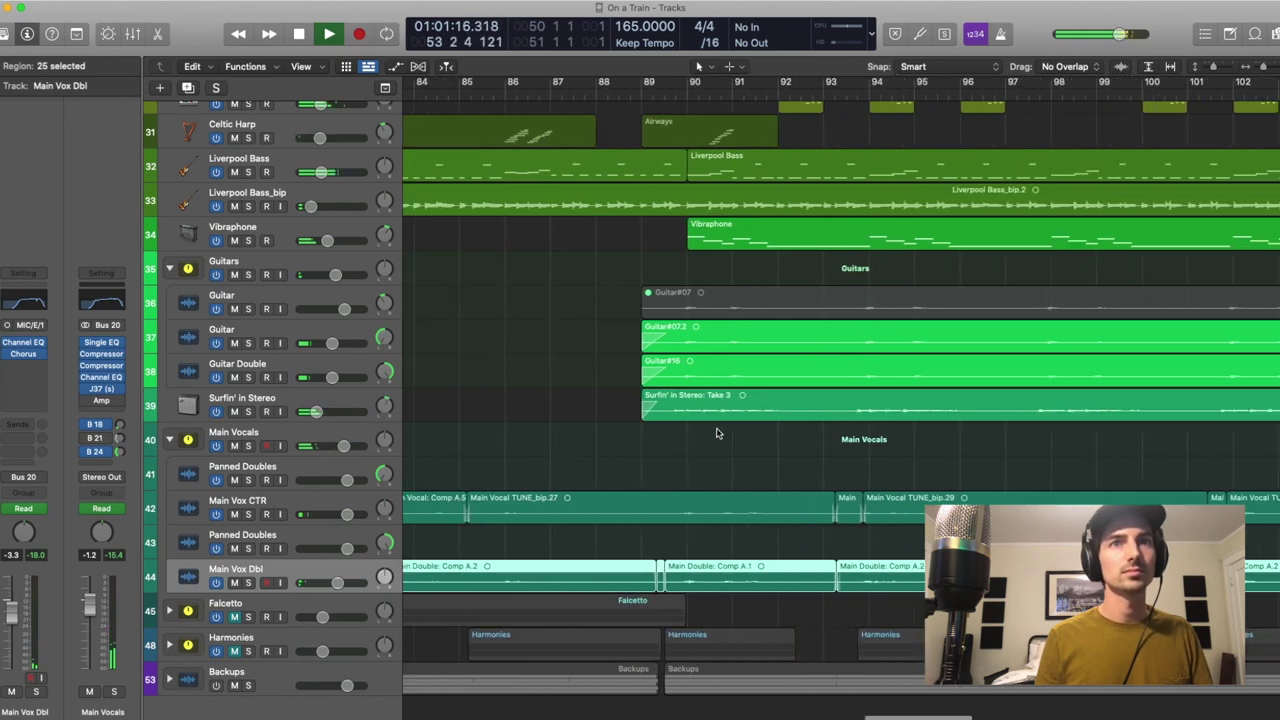
scroll(716, 434, "right", 13)
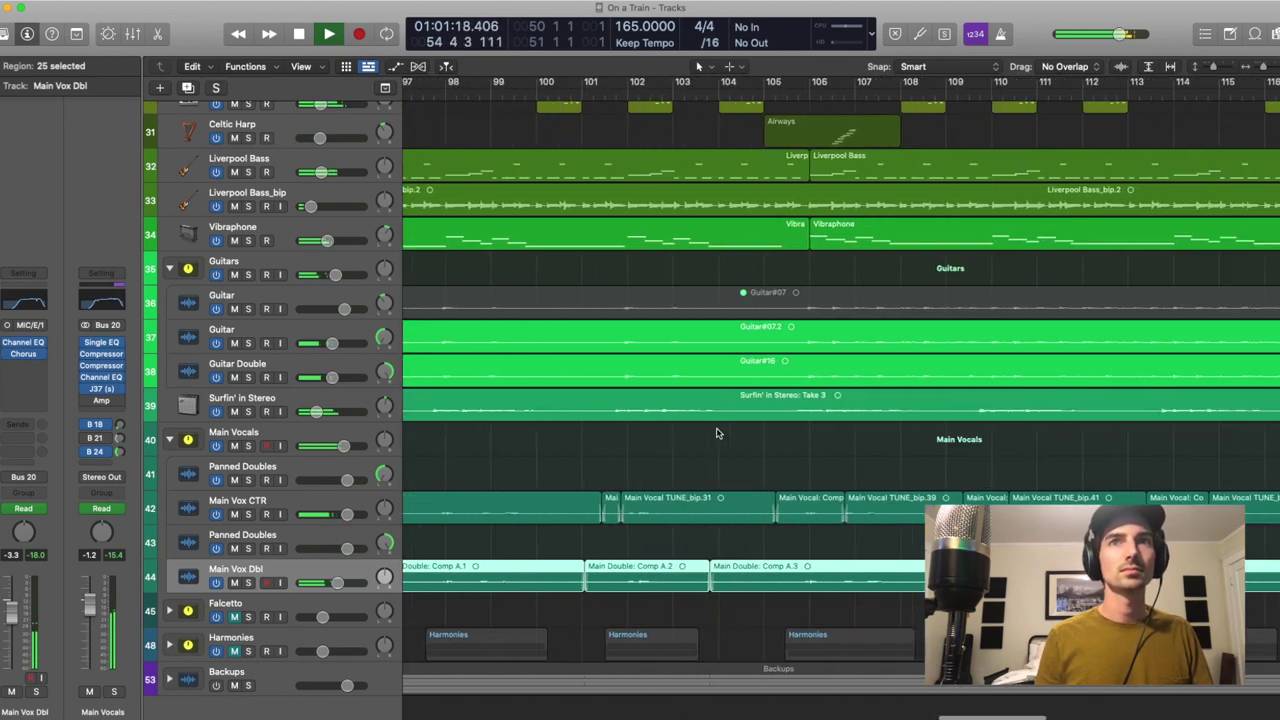
scroll(716, 434, "right", 4)
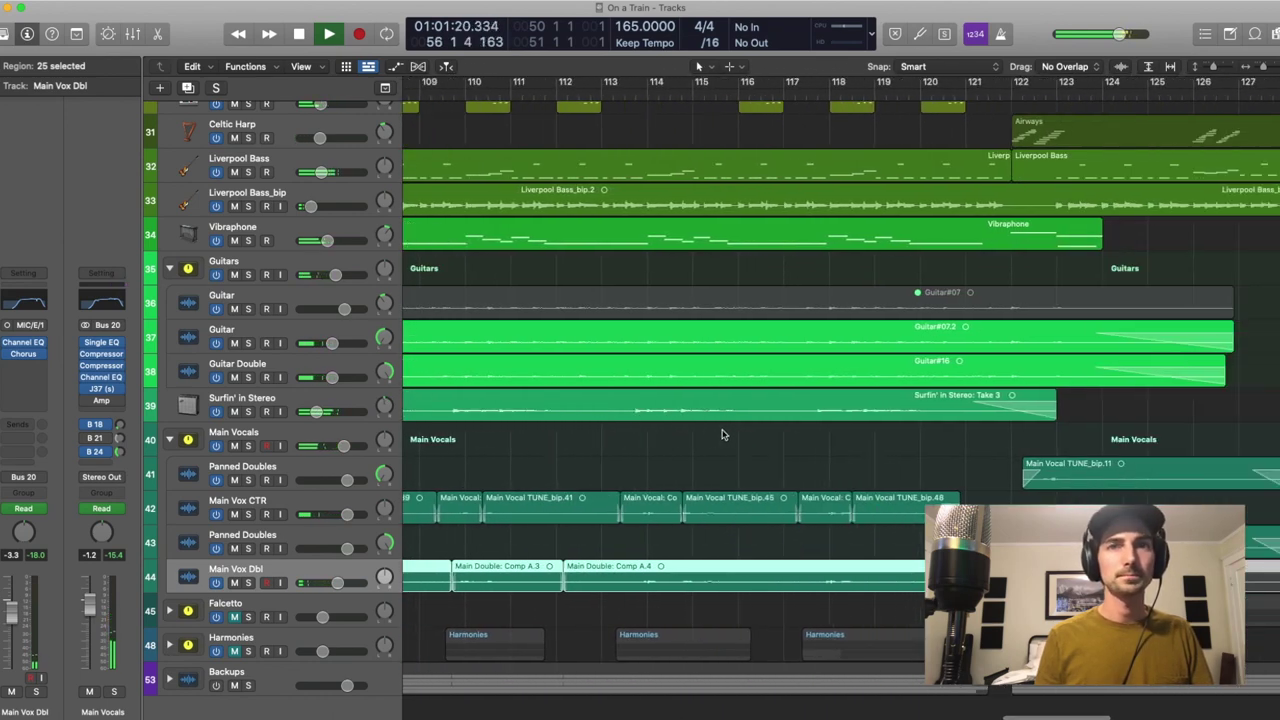
scroll(833, 339, "right", 9)
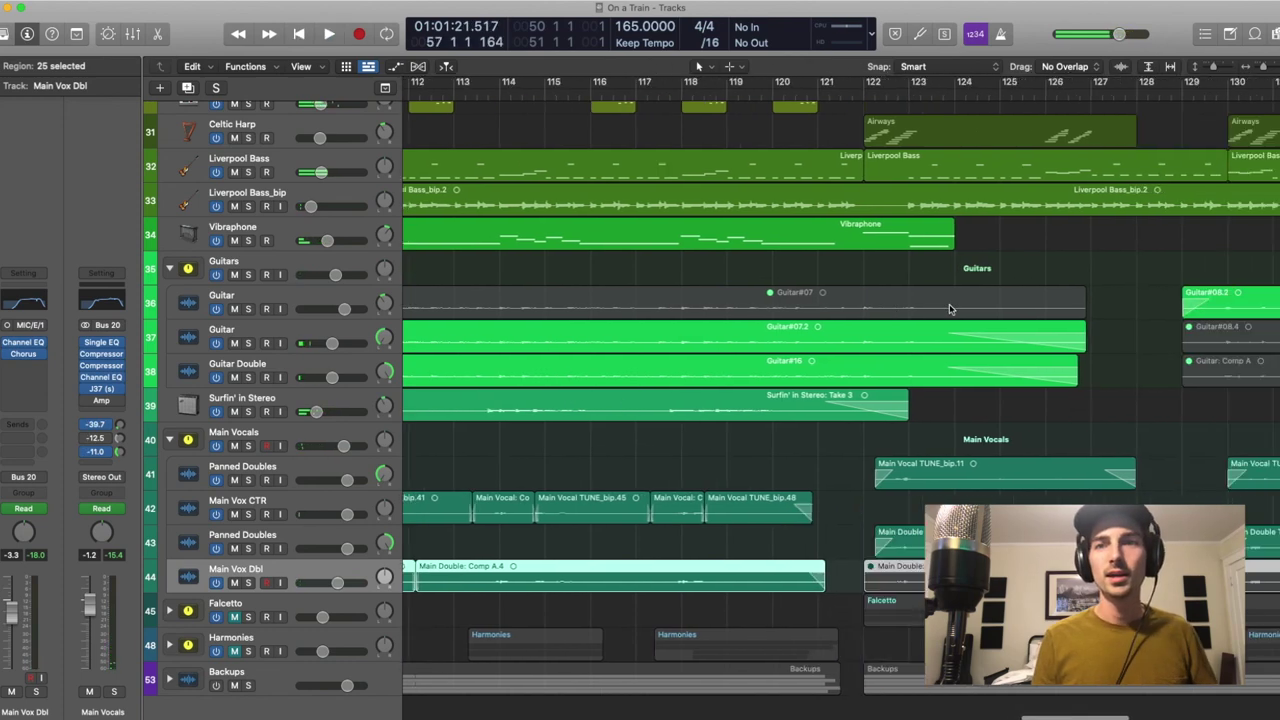
left_click(268, 470)
left_click(291, 543)
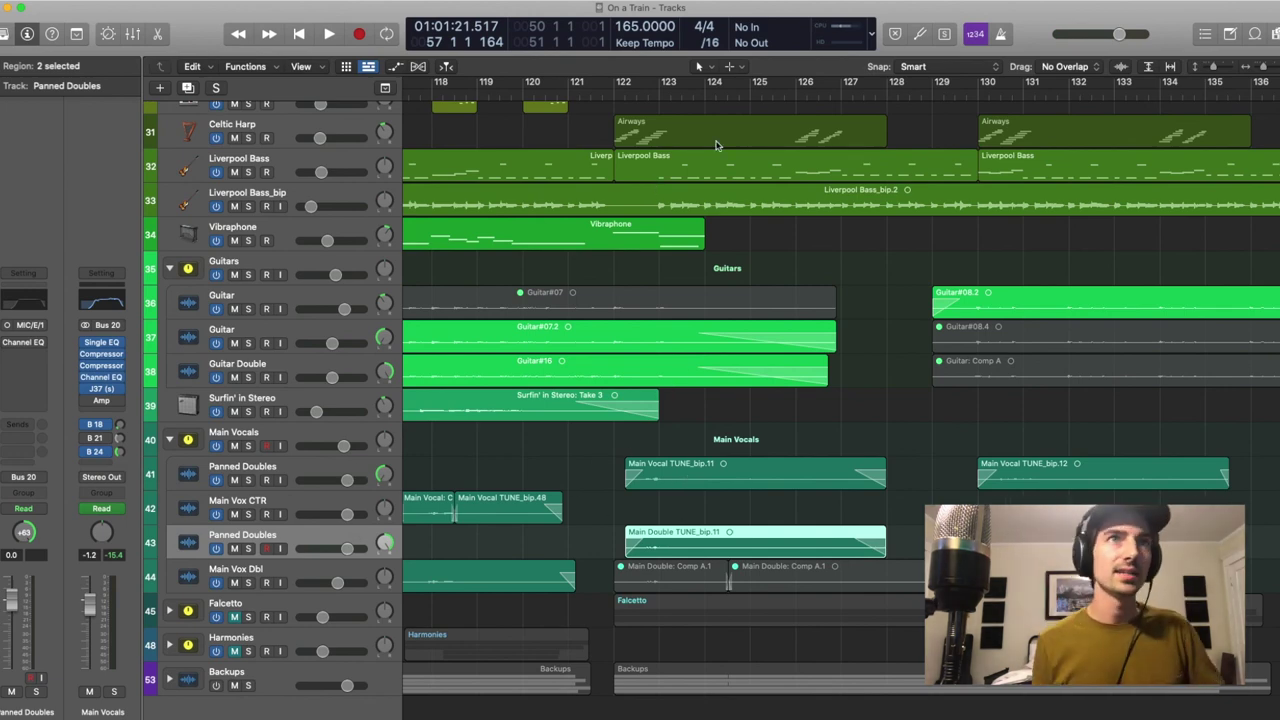
From bar 122, check the Main Vocals Awesome Tweed amp, solo Main Vocals, and stop near bar 135
left_click(624, 92)
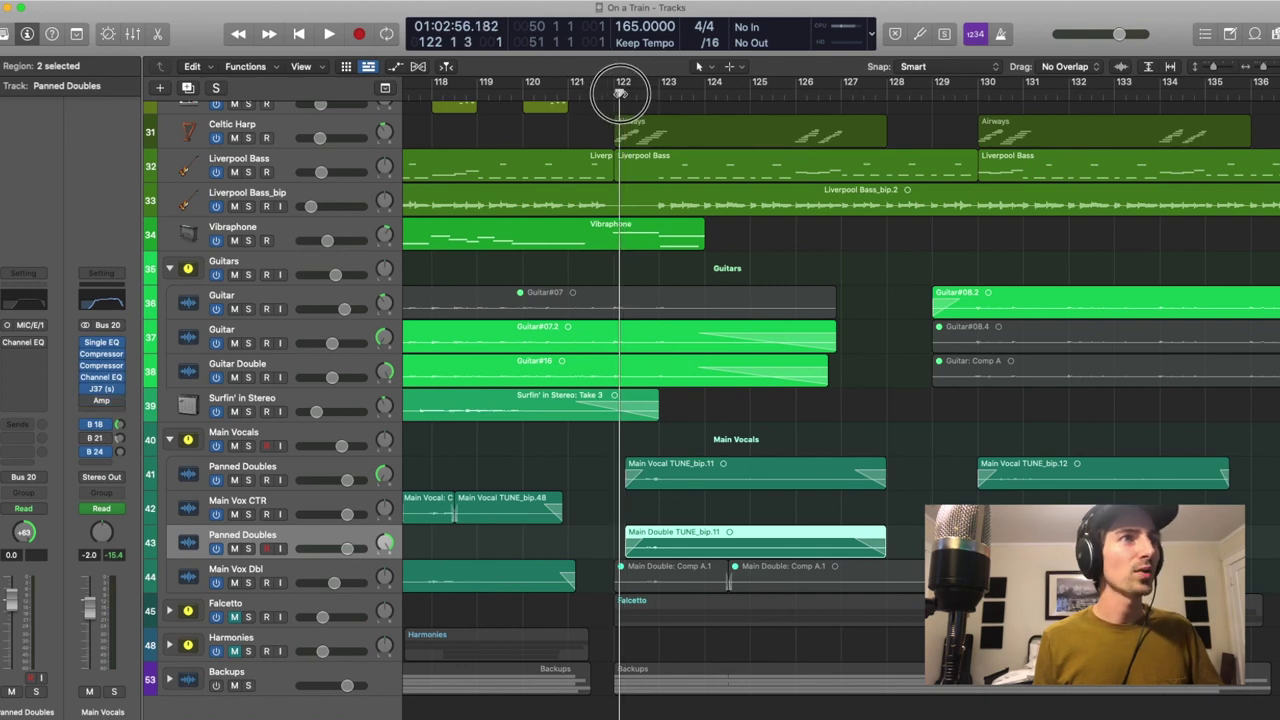
left_click(102, 401)
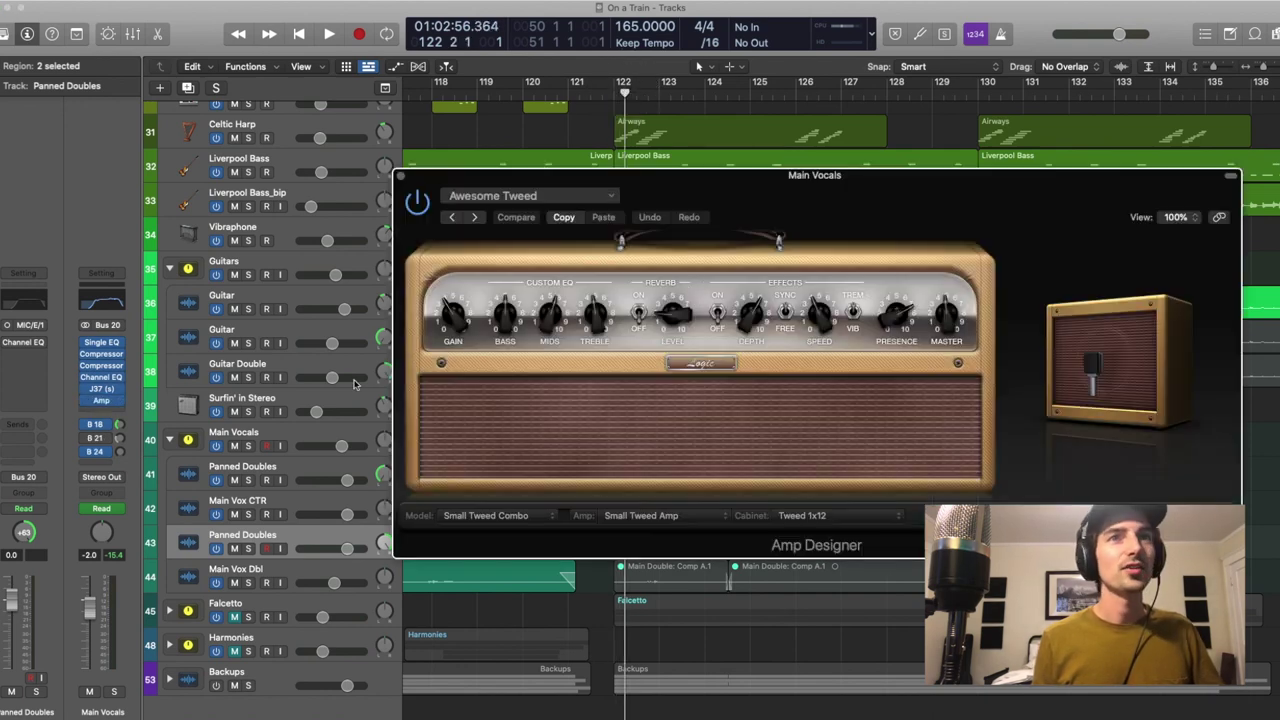
left_click(401, 177)
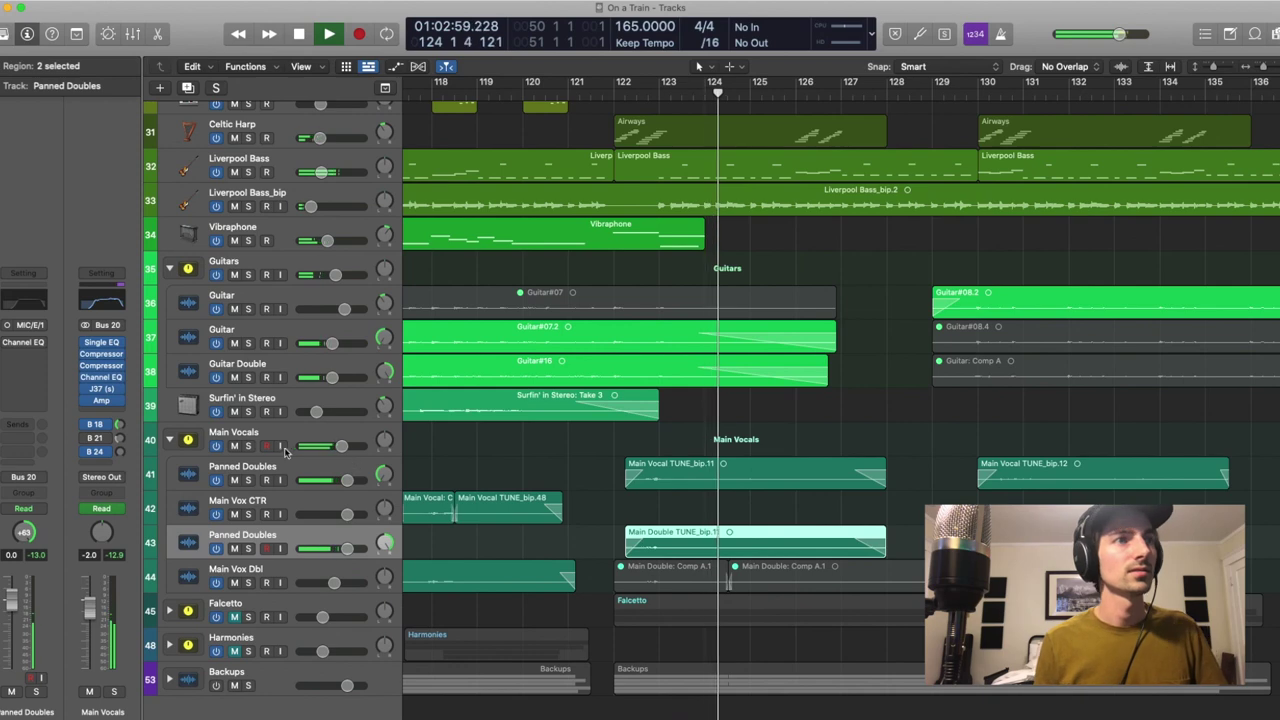
left_click(249, 446)
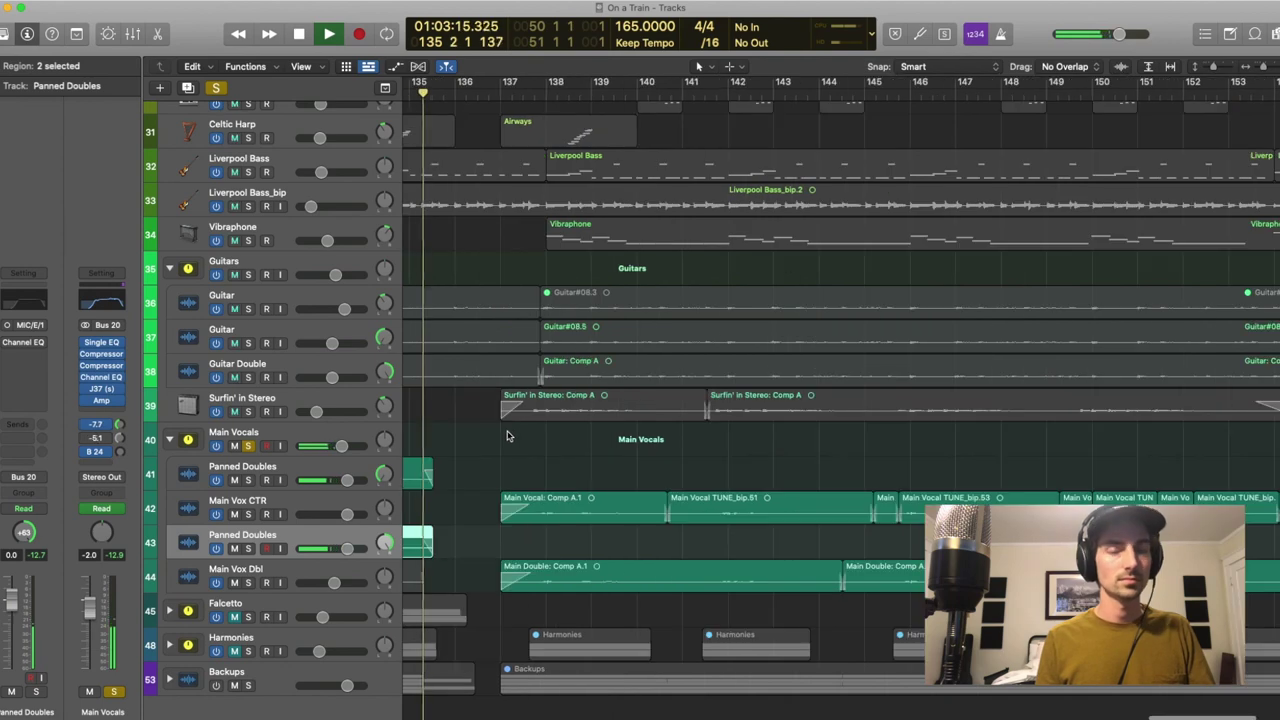
key("space")
scroll(506, 436, "left", 8)
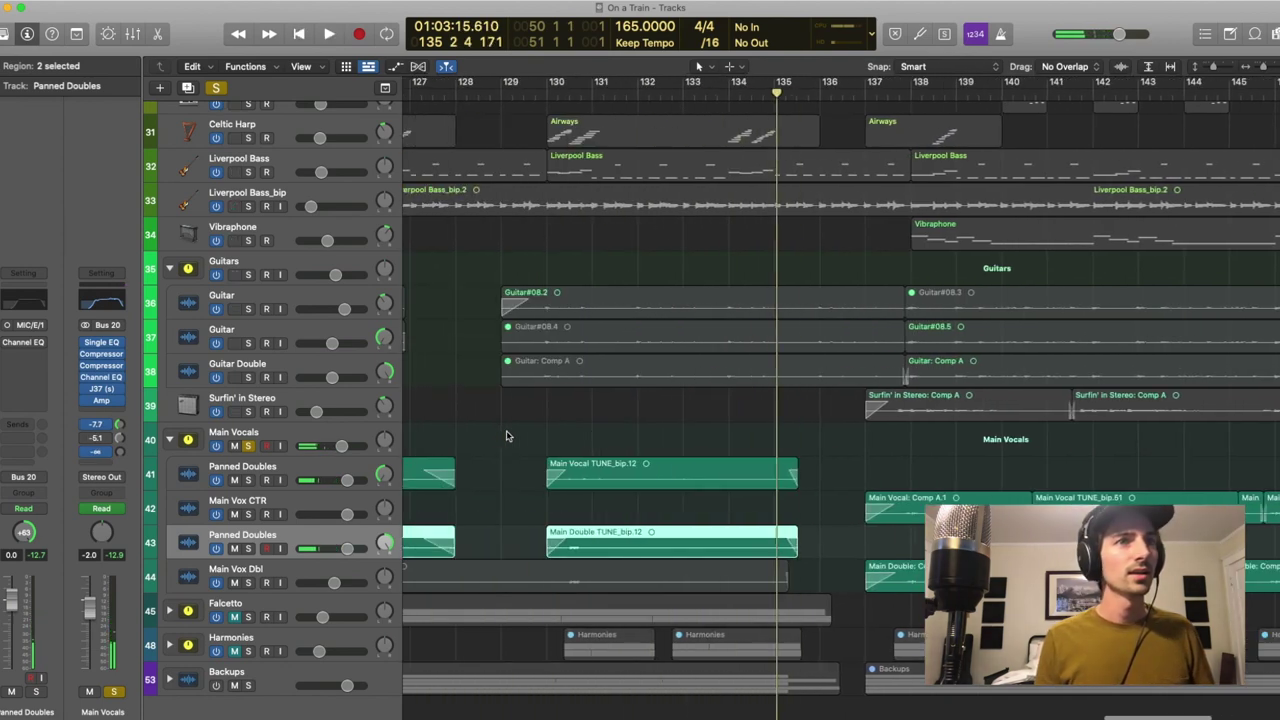
Unsolo Main Vocals and replay the section from bar 122
left_click(262, 436)
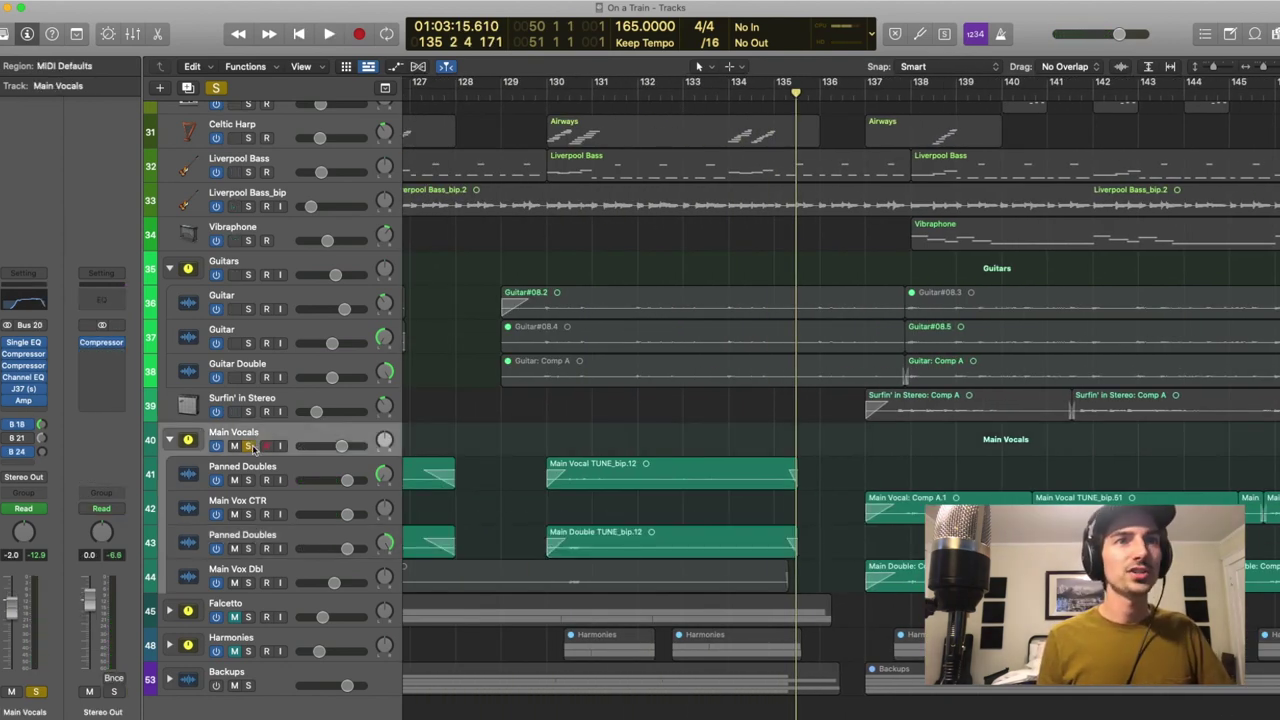
left_click(249, 446)
scroll(586, 450, "left", 9)
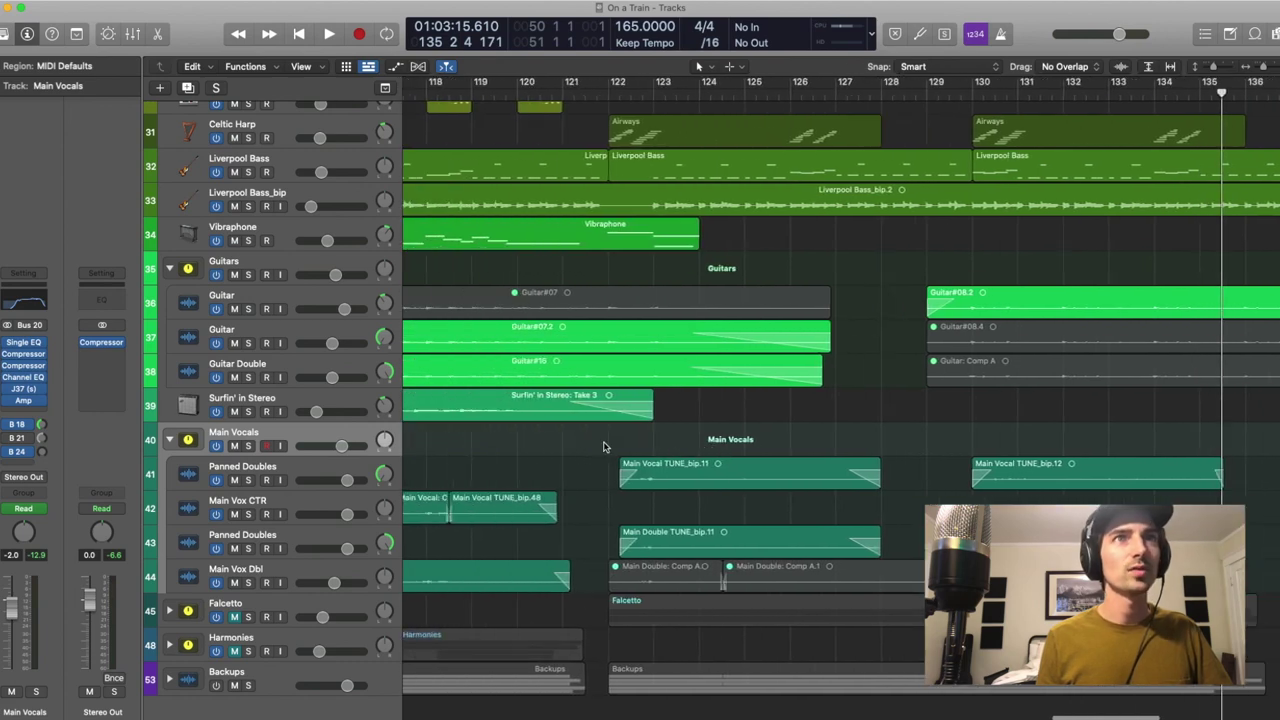
mouse_move(612, 91)
left_mouse_down()
mouse_move(628, 88)
mouse_move(613, 94)
left_mouse_up()
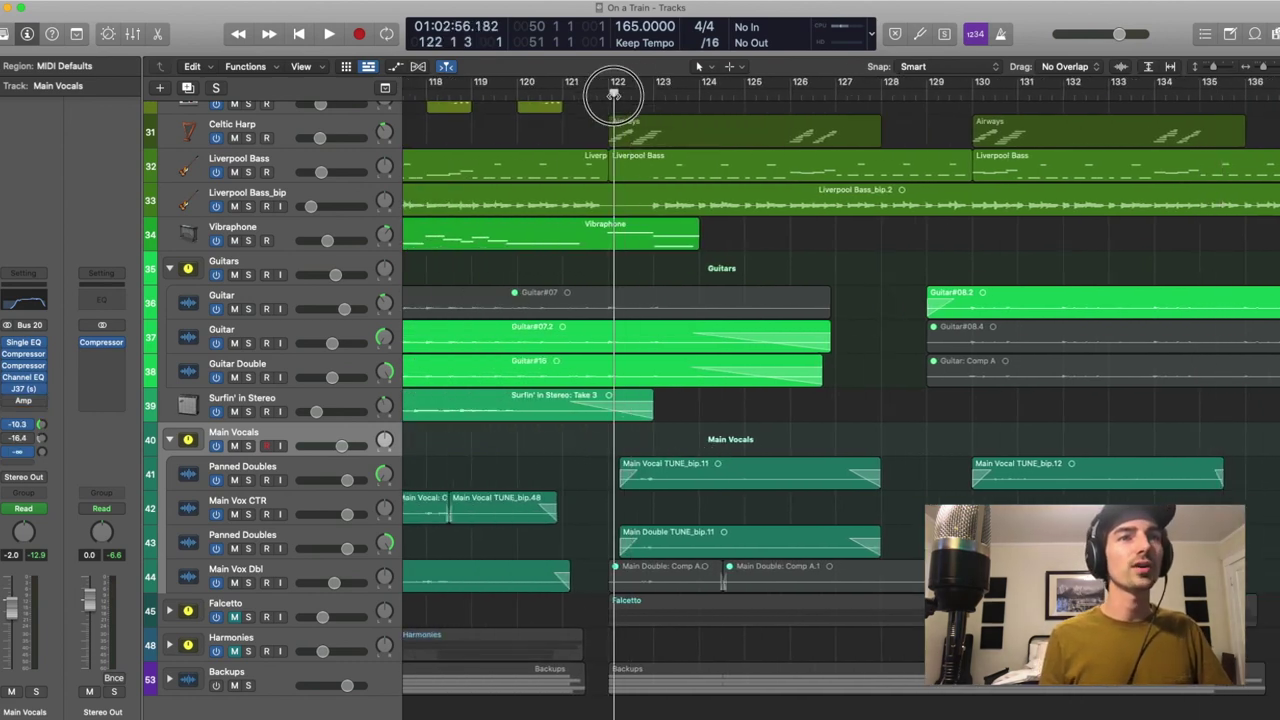
left_click(609, 91)
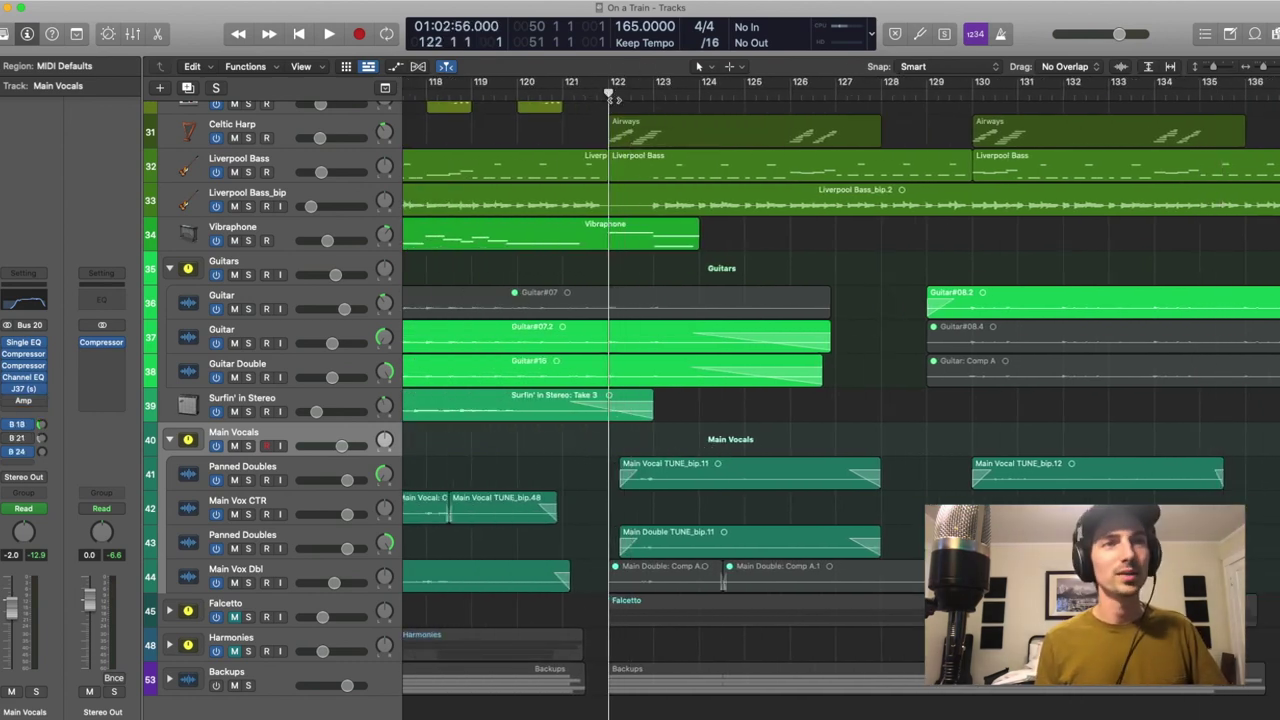
key("space")
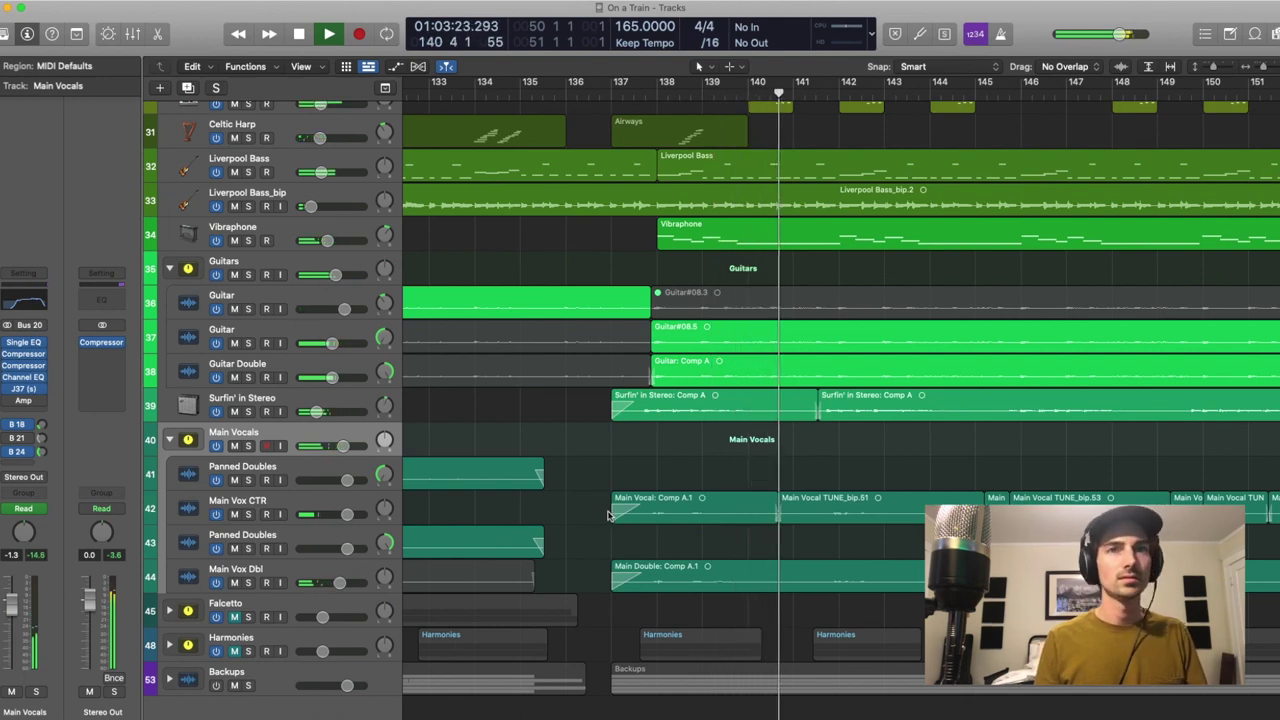
key("space")
scroll(607, 515, "left", 15)
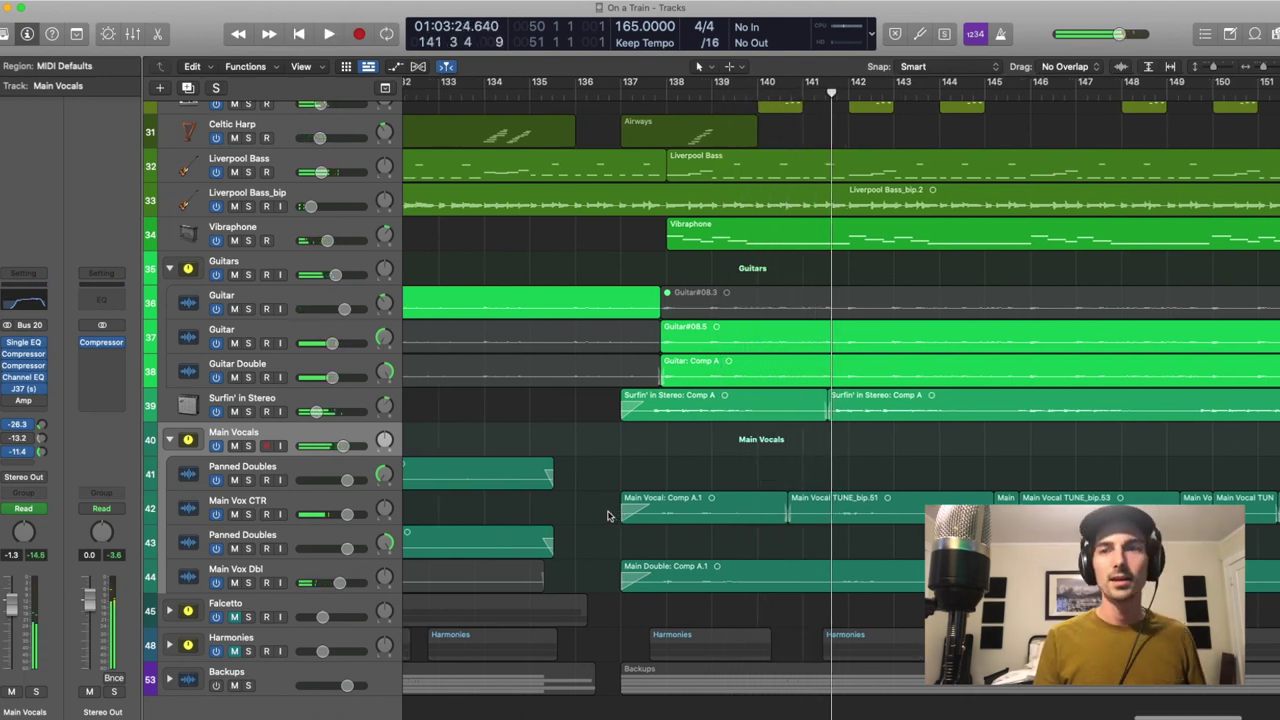
scroll(607, 515, "left", 20)
Unmute the Falcetto track, expand its stack, and solo it
left_click(228, 606)
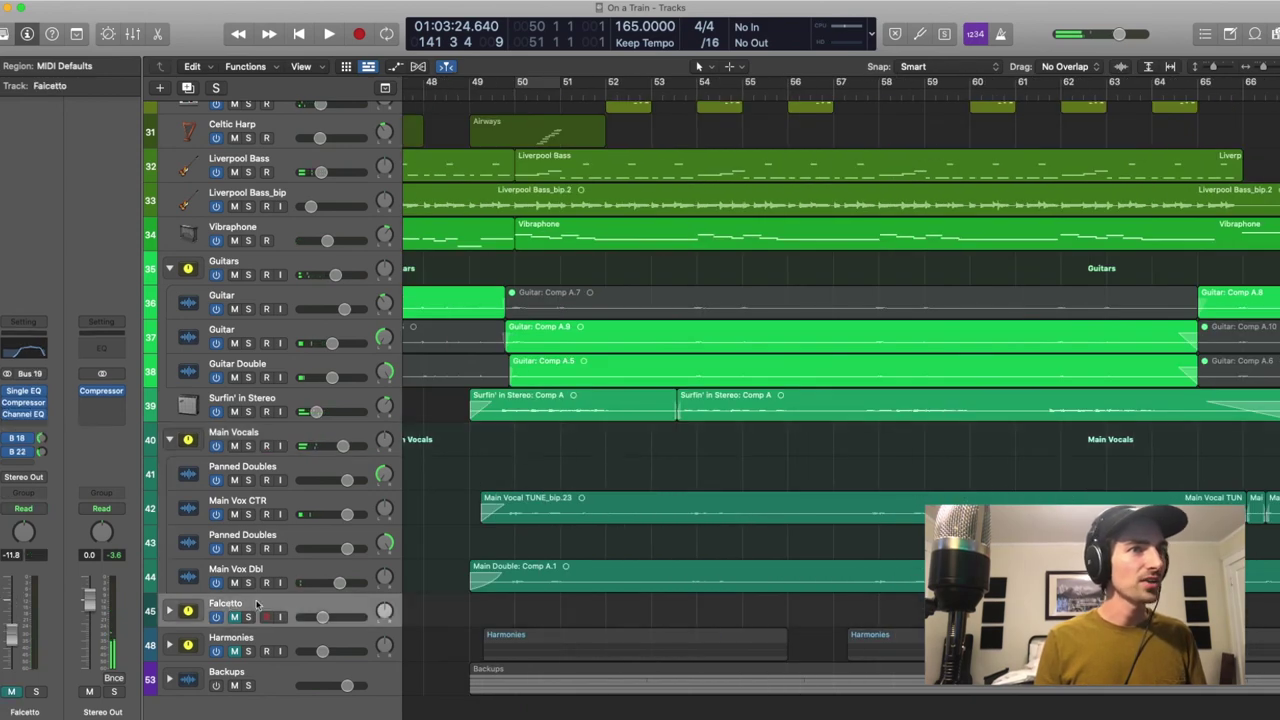
scroll(550, 573, "left", 10)
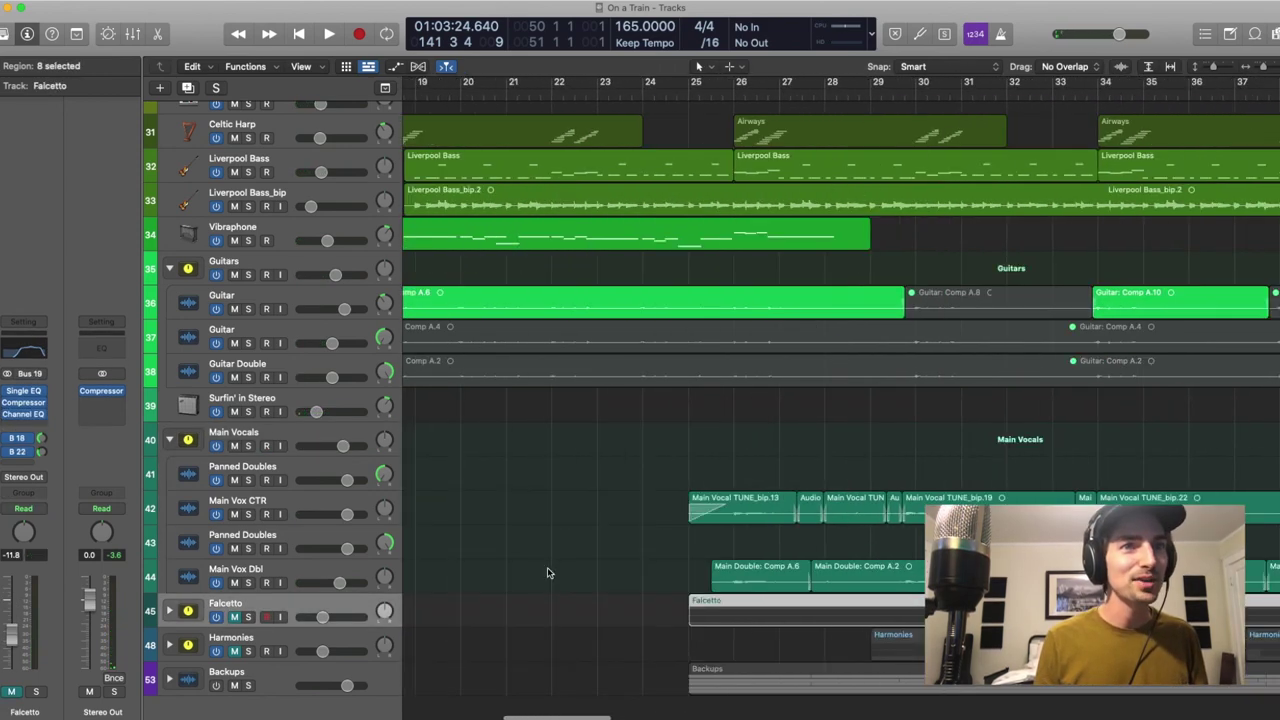
left_click(236, 617)
scroll(800, 559, "right", 5)
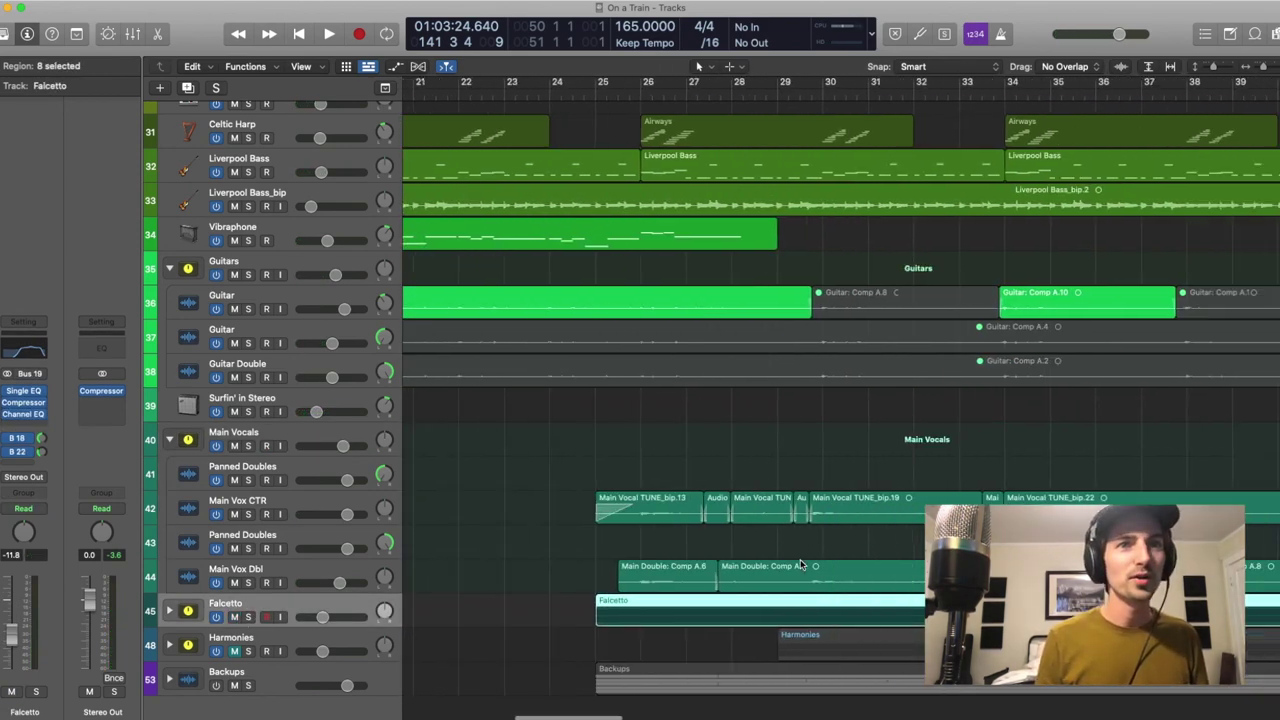
scroll(728, 573, "left", 3)
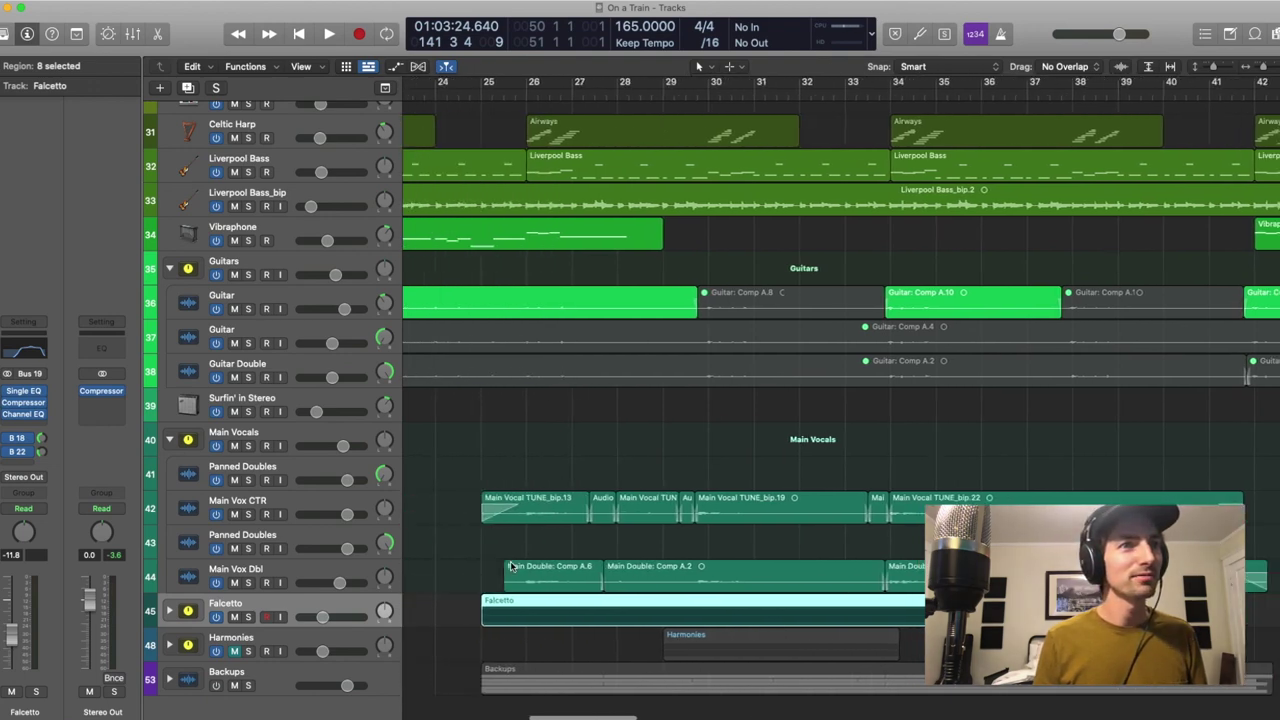
left_click(169, 611)
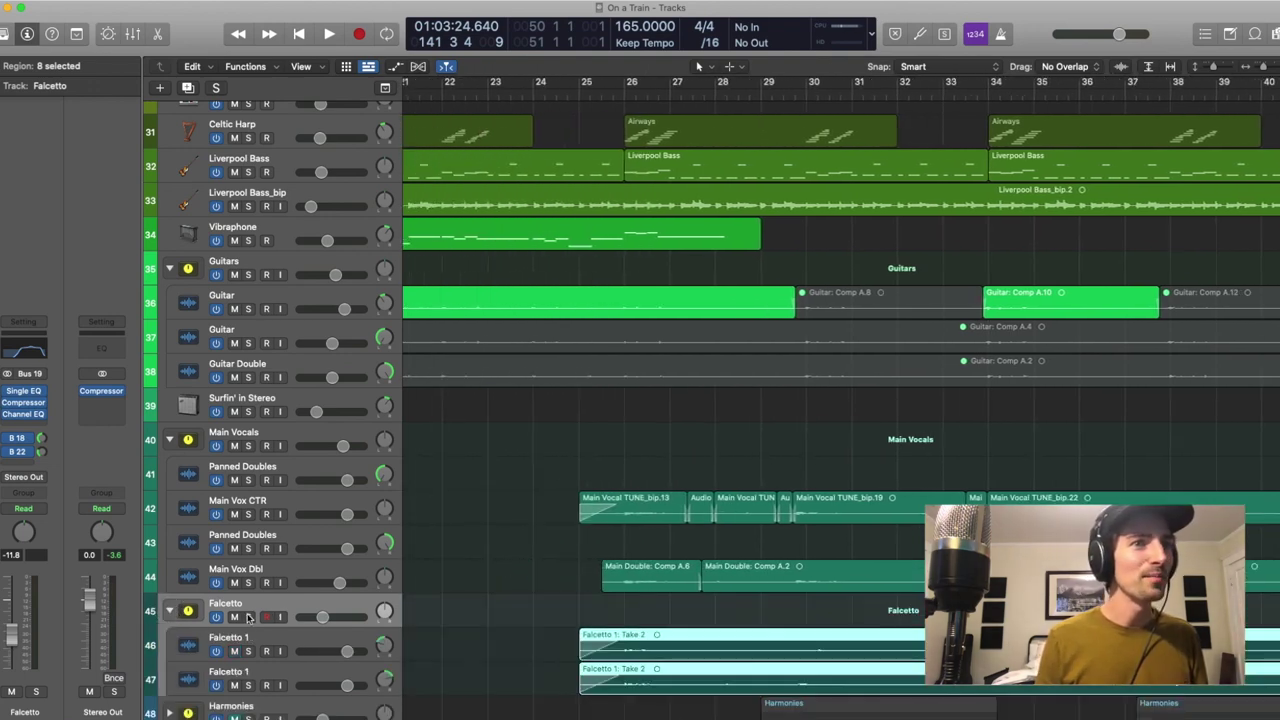
left_click(249, 617)
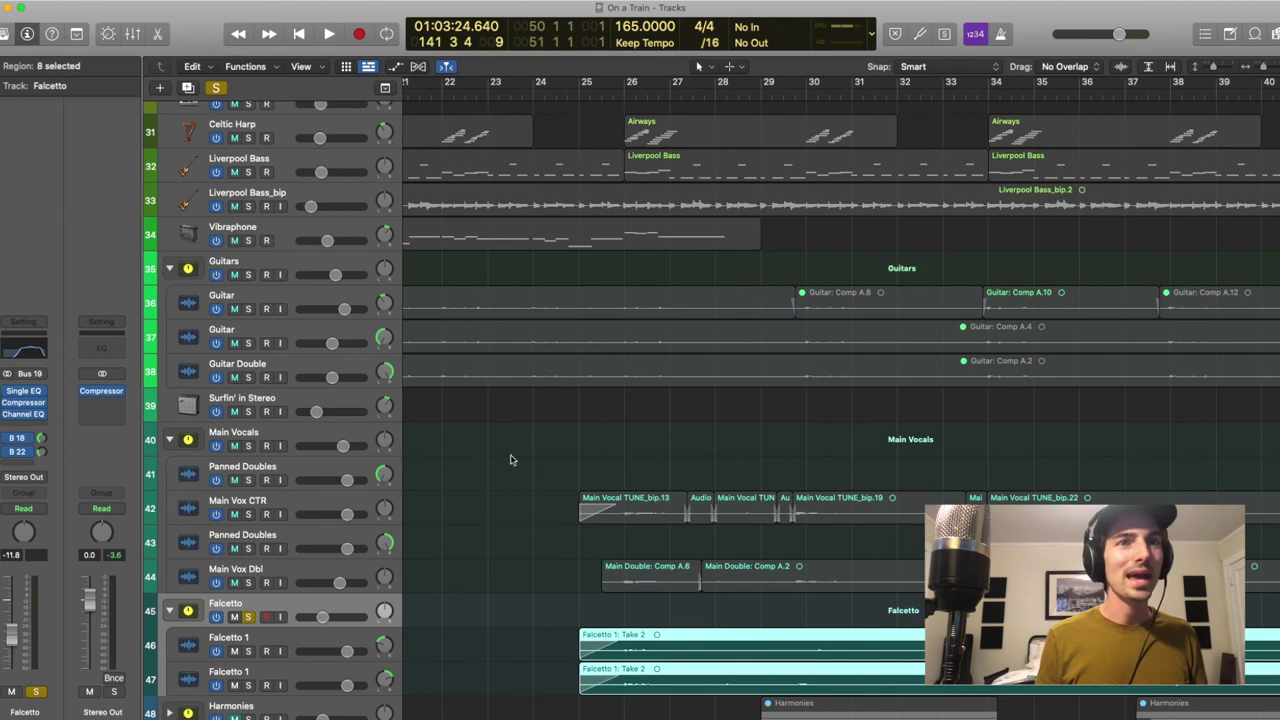
Play the soloed Falcetto part from bar 25
left_click(592, 92)
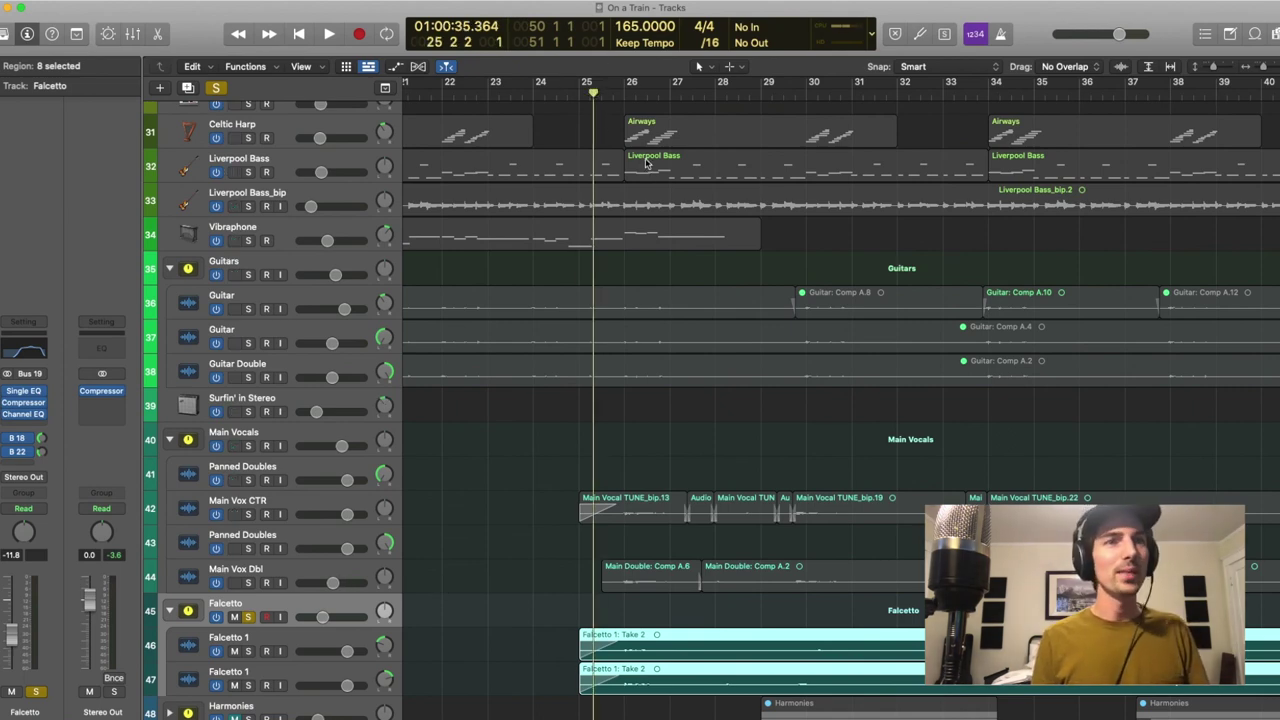
scroll(680, 371, "right", 2)
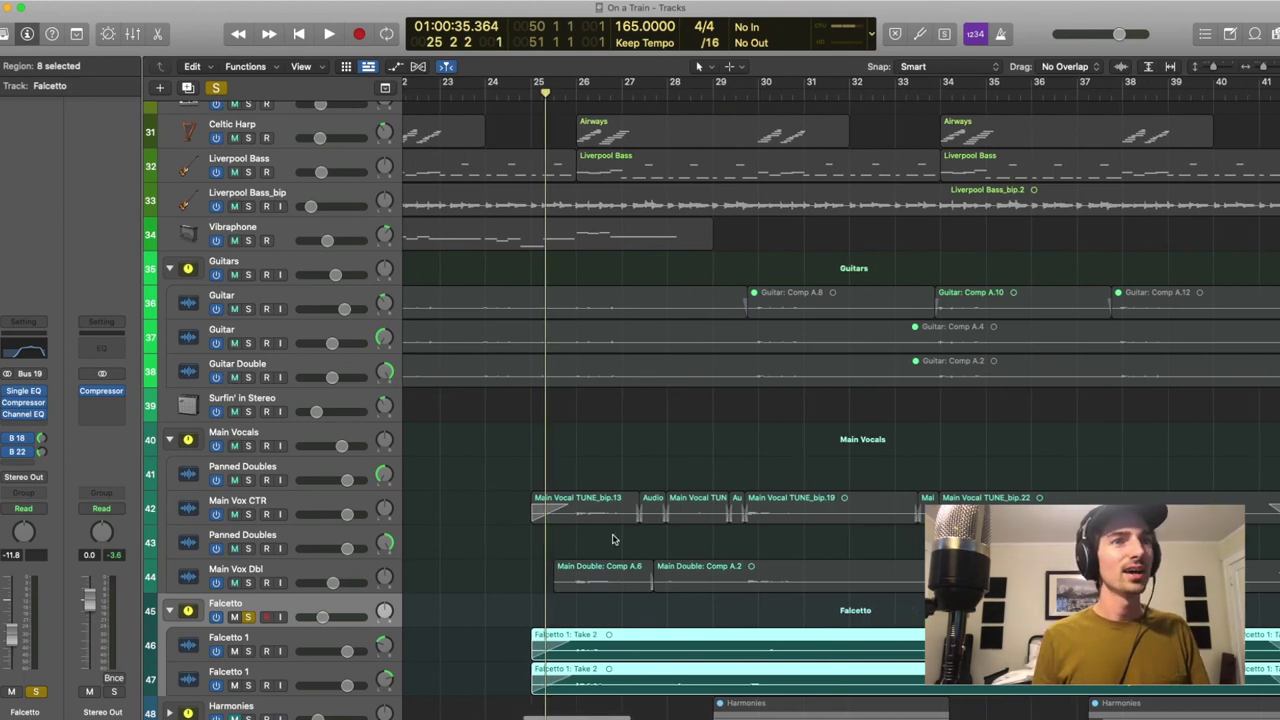
left_click(301, 607)
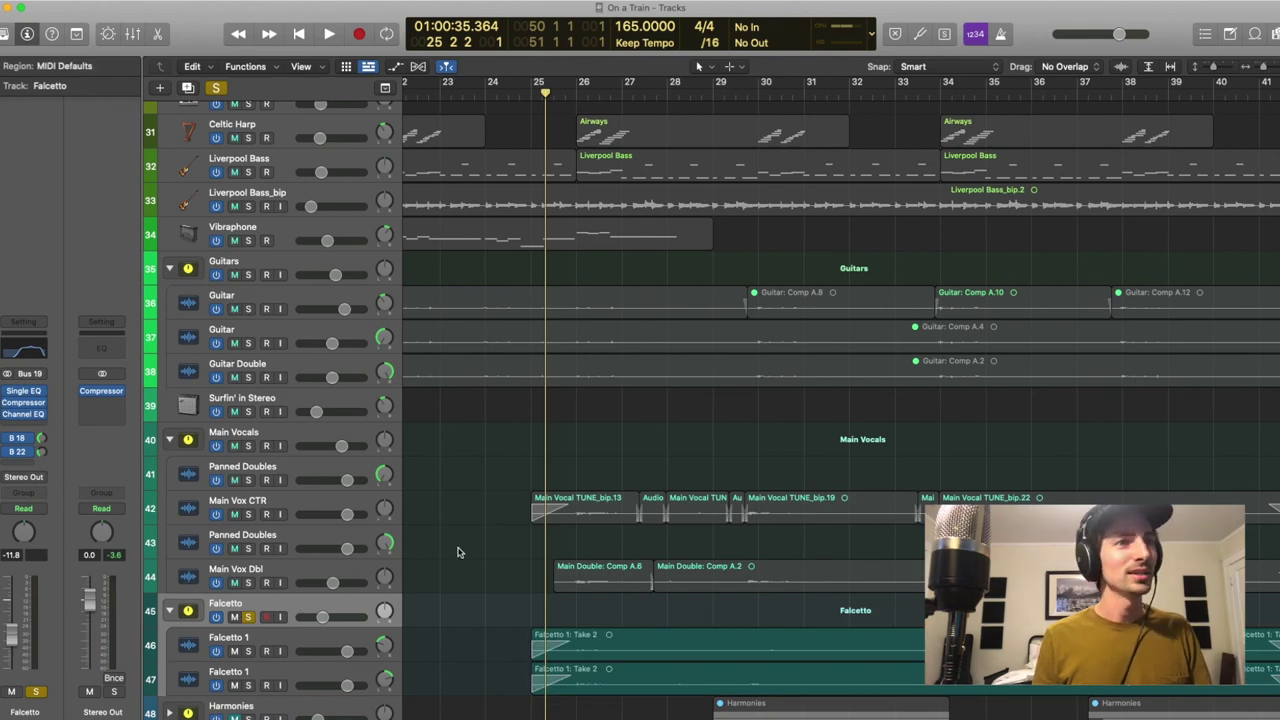
key("space")
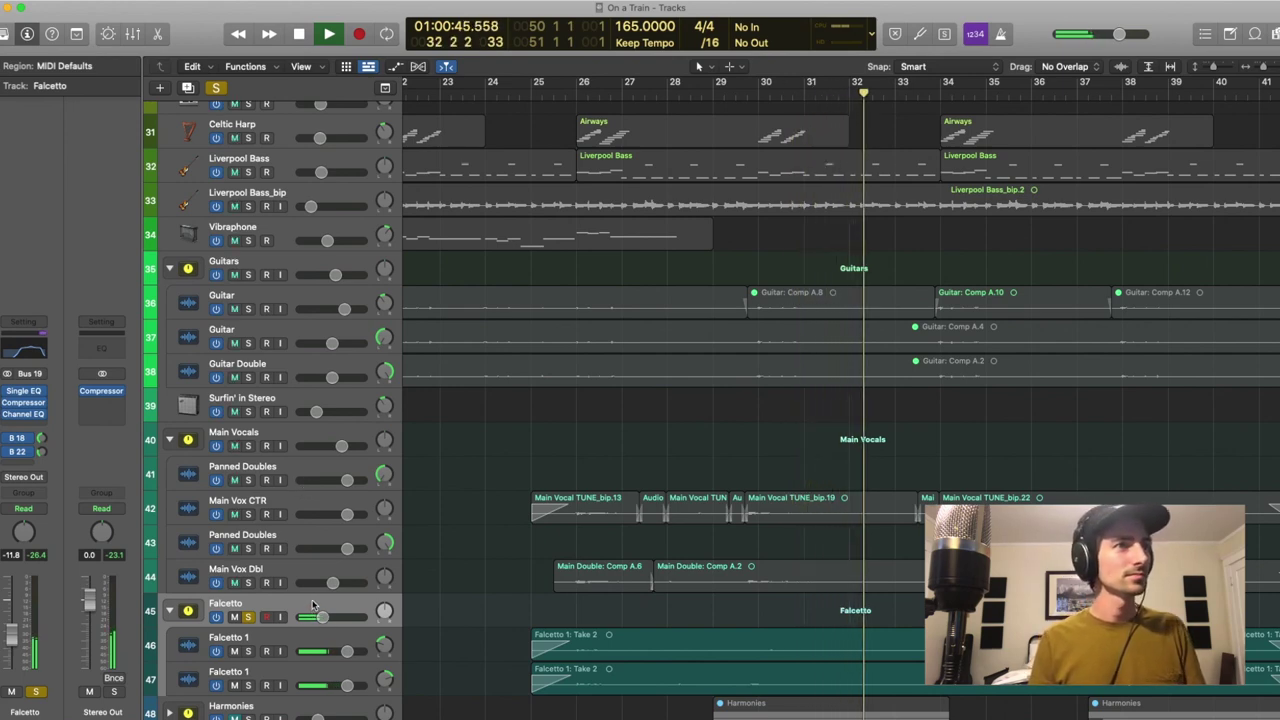
key("space")
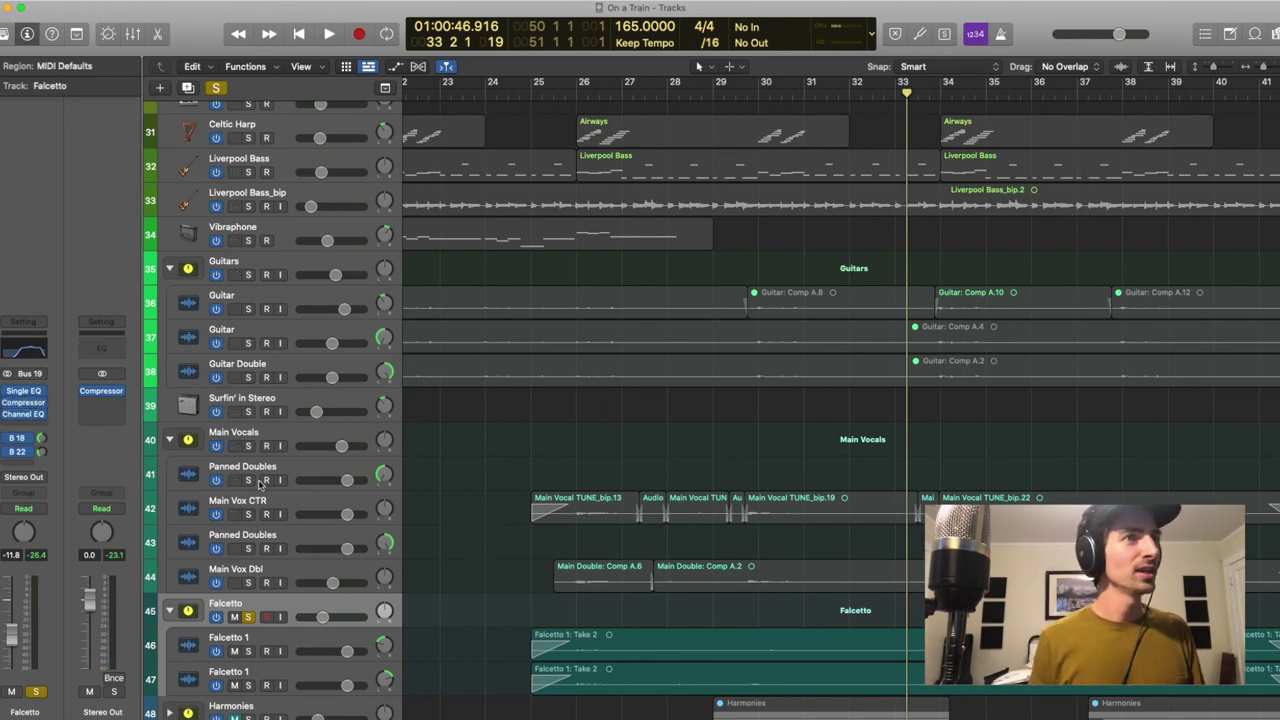
Add Main Vocals to the solo, play from bar 25, and expand the Harmonies stack
left_click(248, 446)
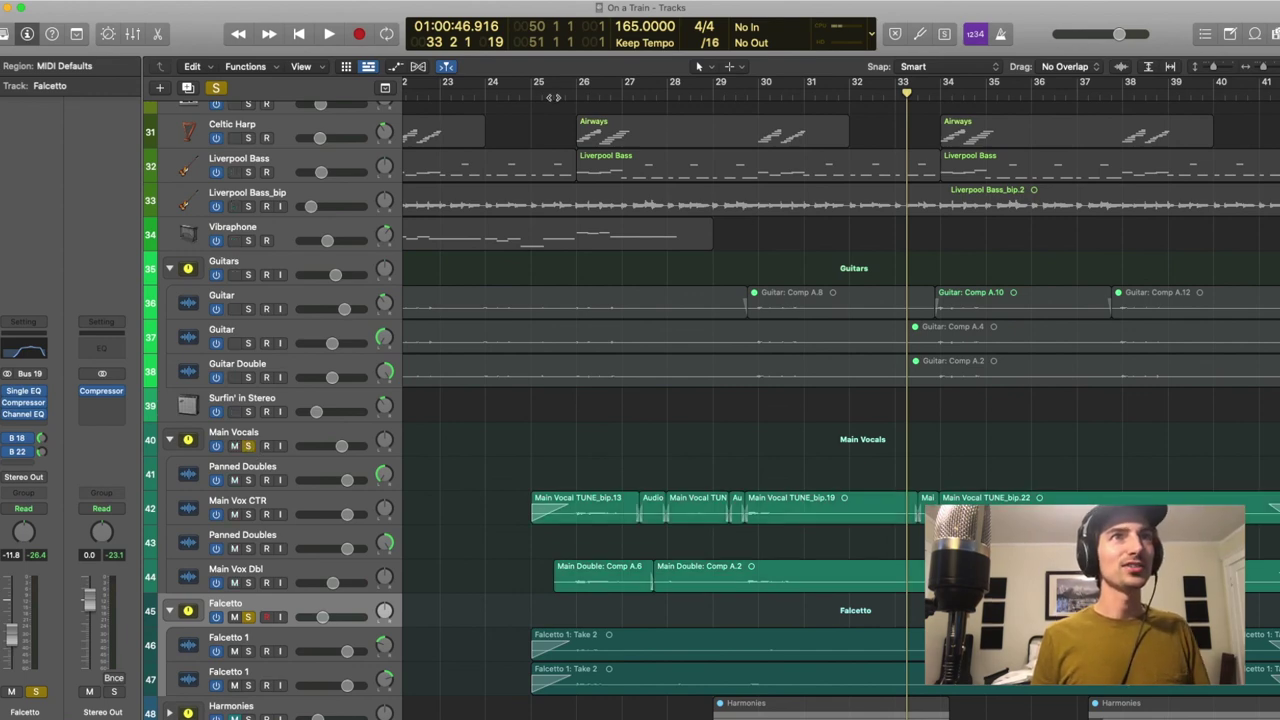
left_click(554, 97)
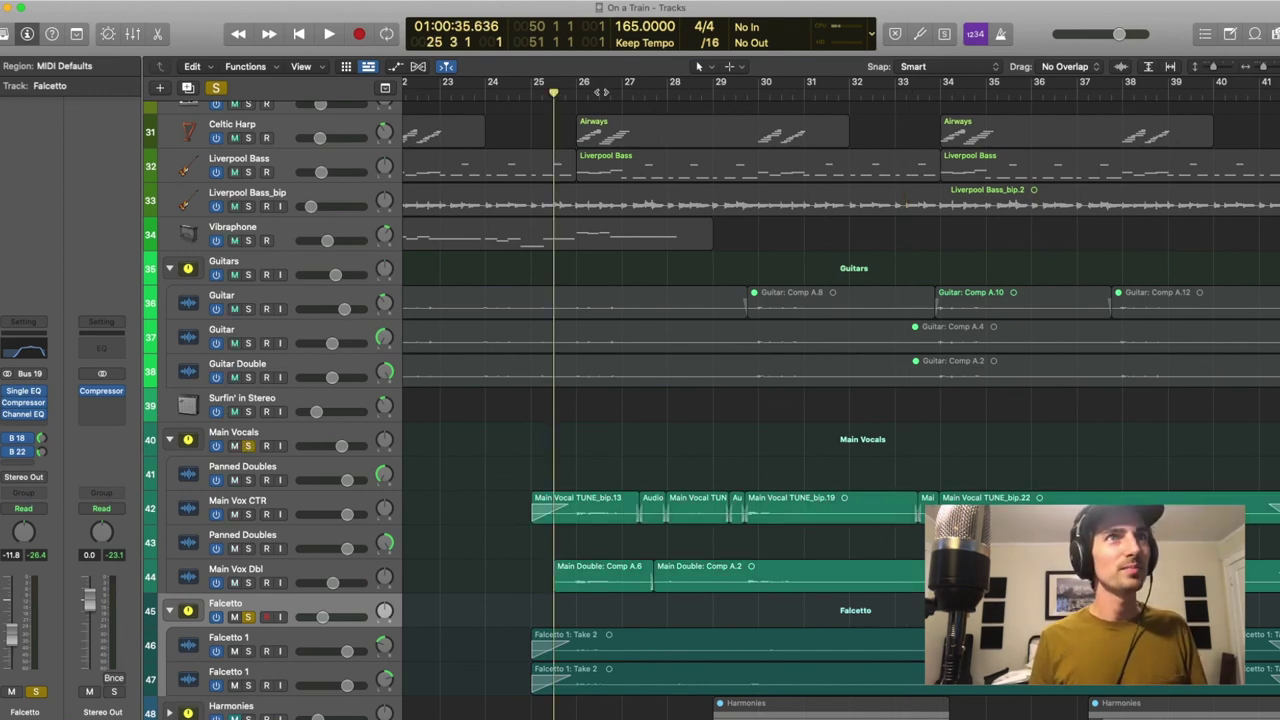
left_click(554, 95)
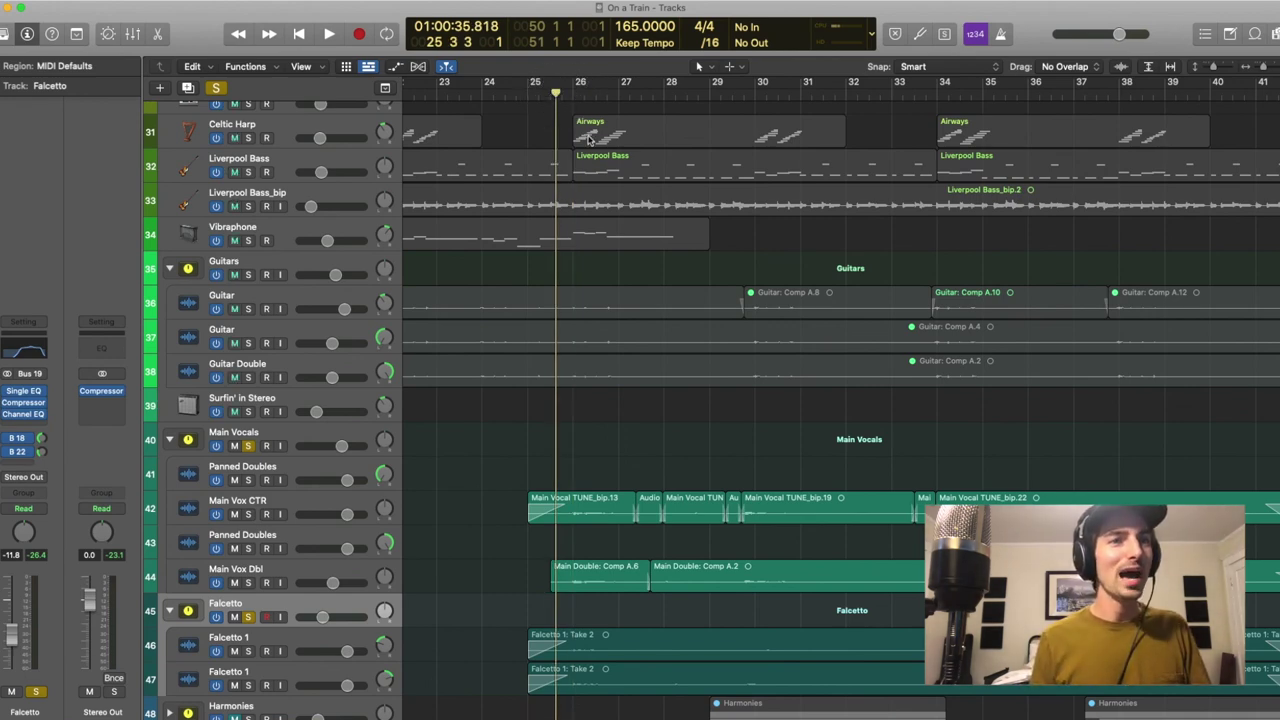
key("space")
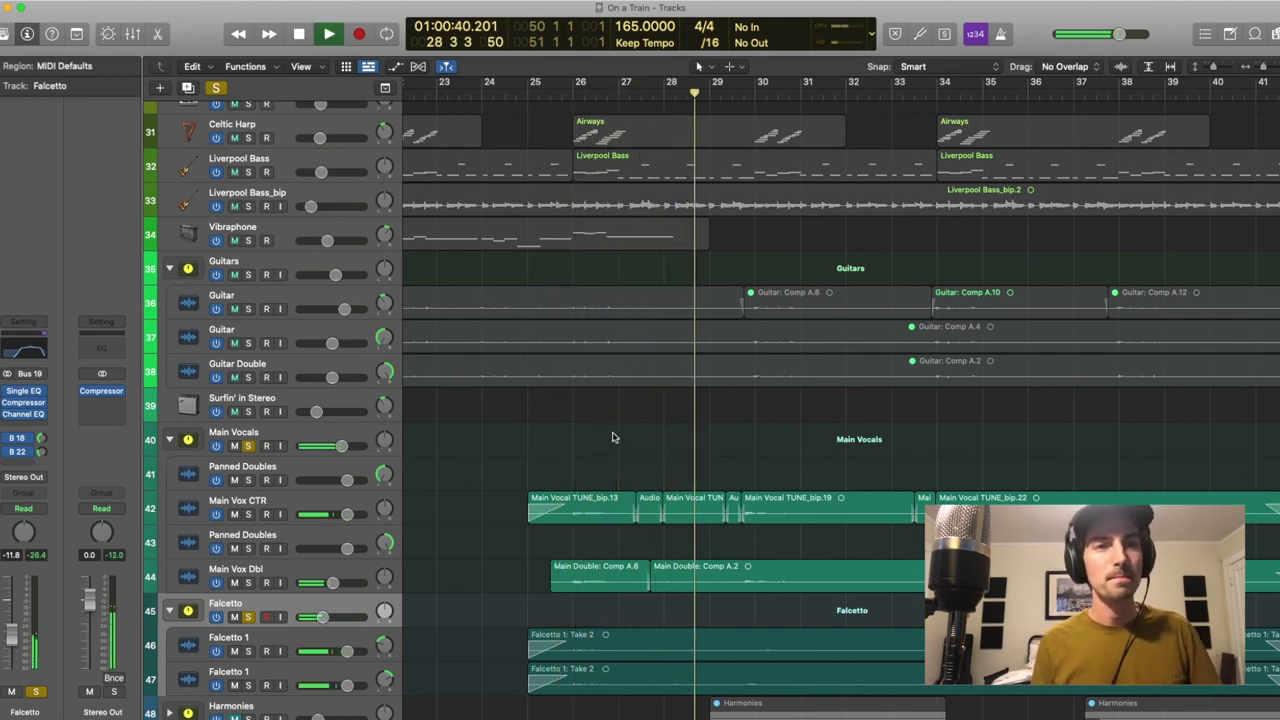
scroll(613, 437, "down", 3)
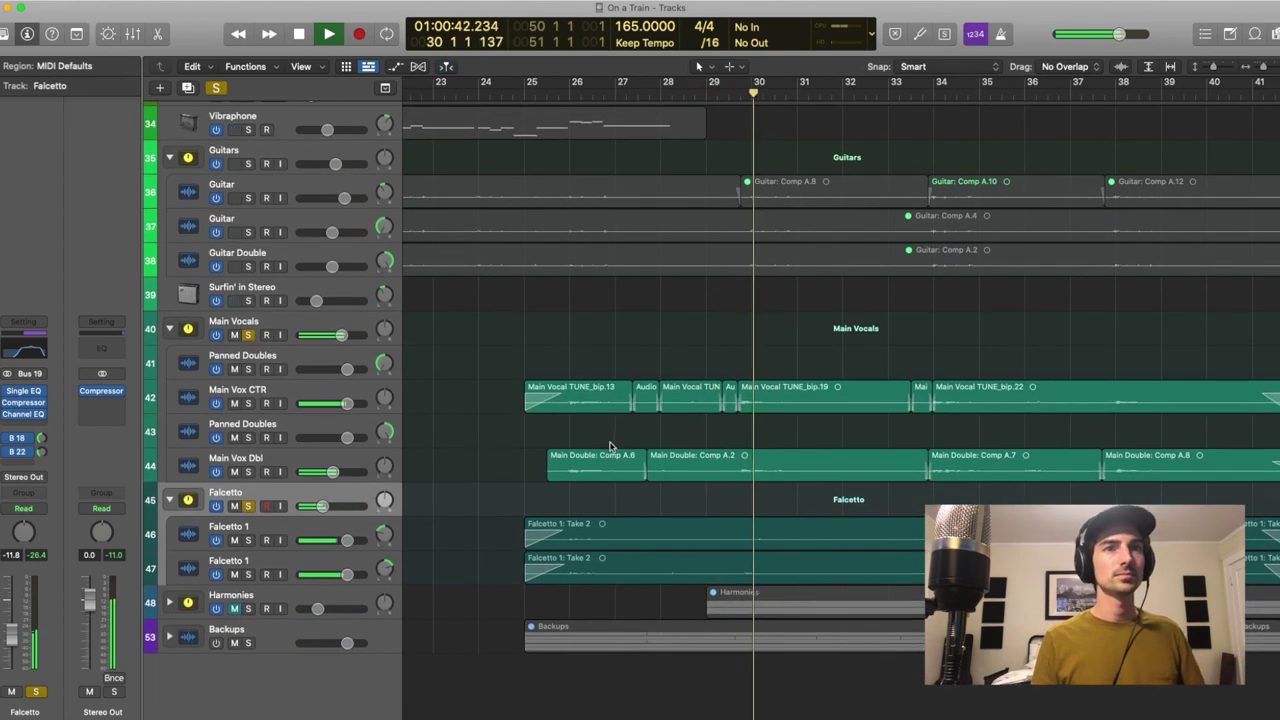
scroll(520, 520, "right", 1)
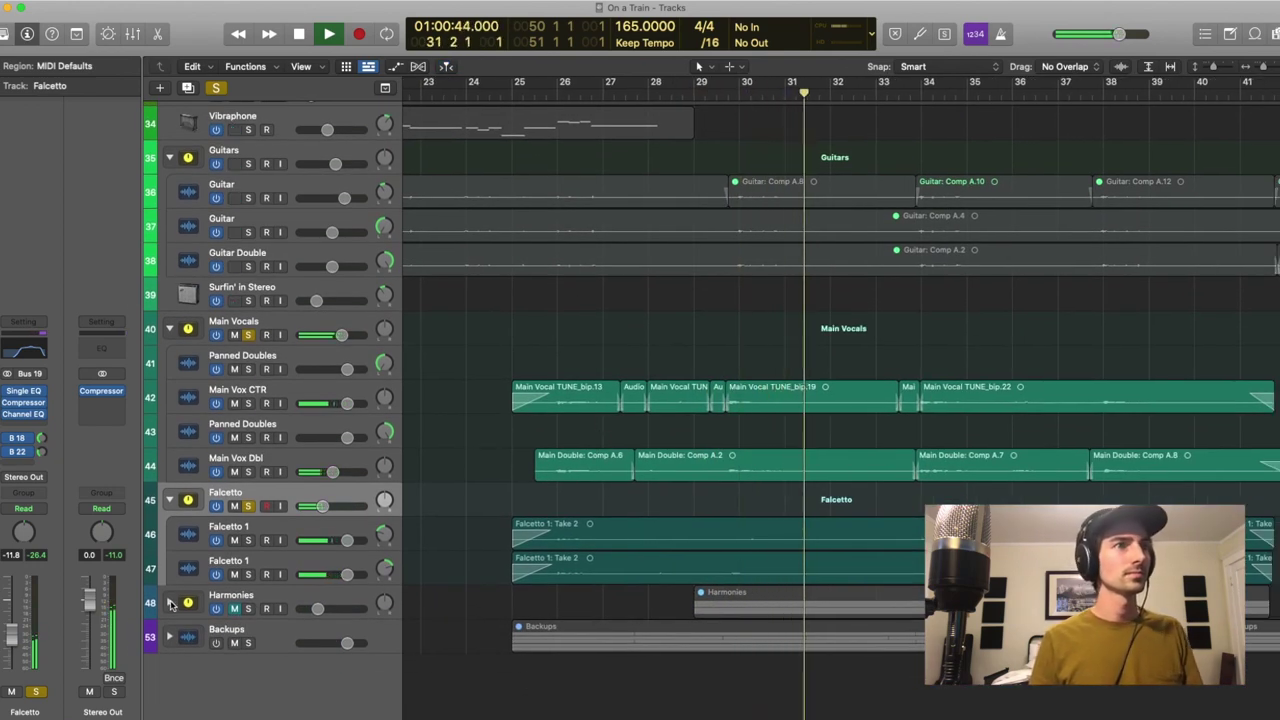
left_click(170, 602)
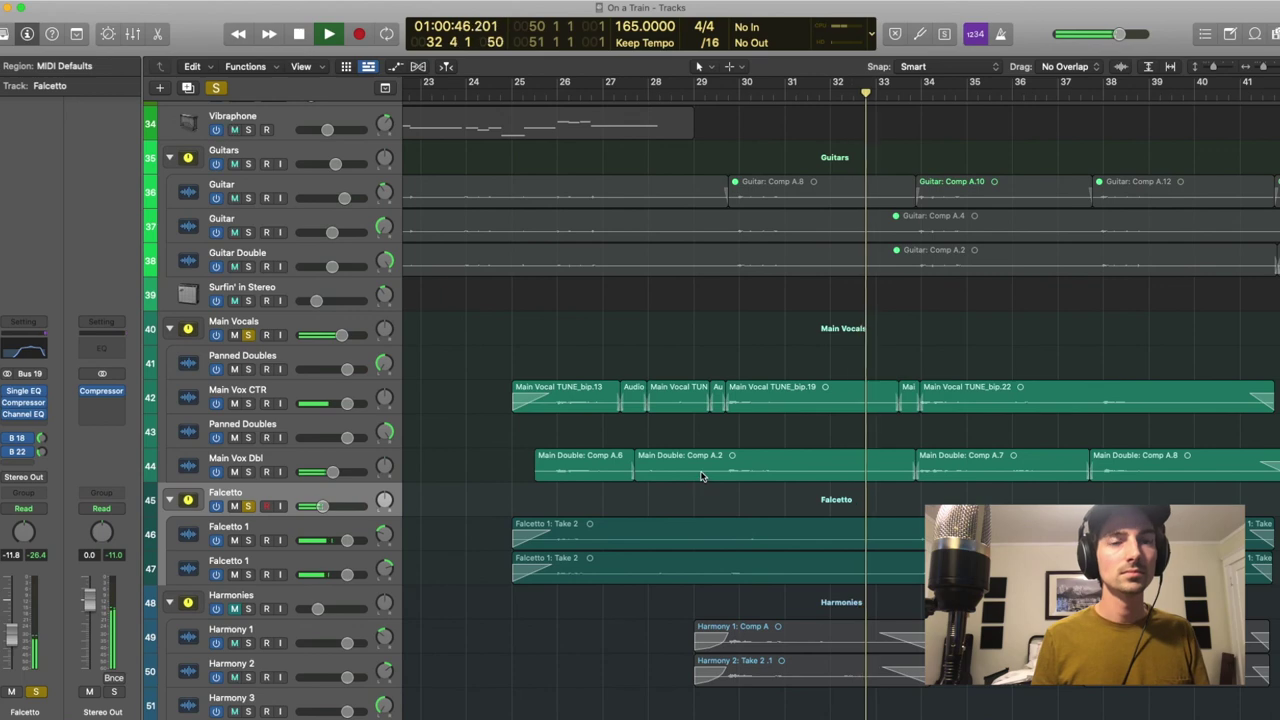
Solo the Harmonies and review their Compressor and J37 tape inserts
left_click(248, 608)
scroll(323, 499, "down", 5)
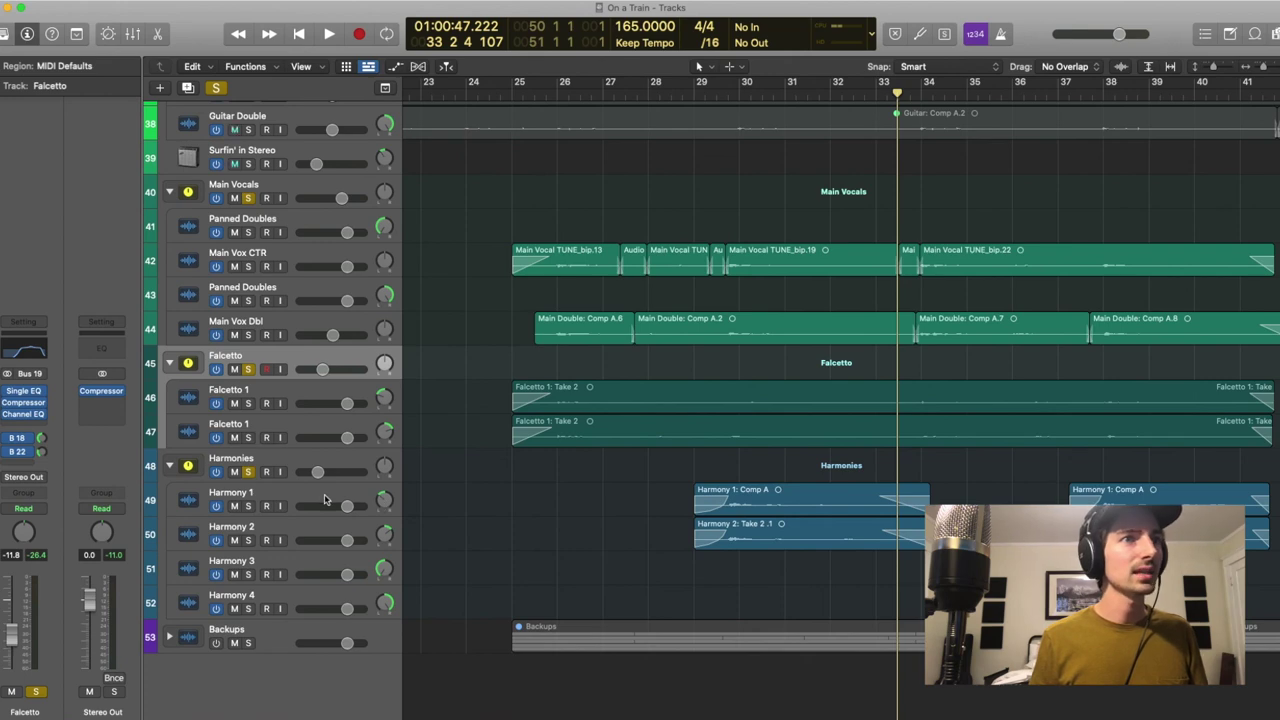
left_click(285, 460)
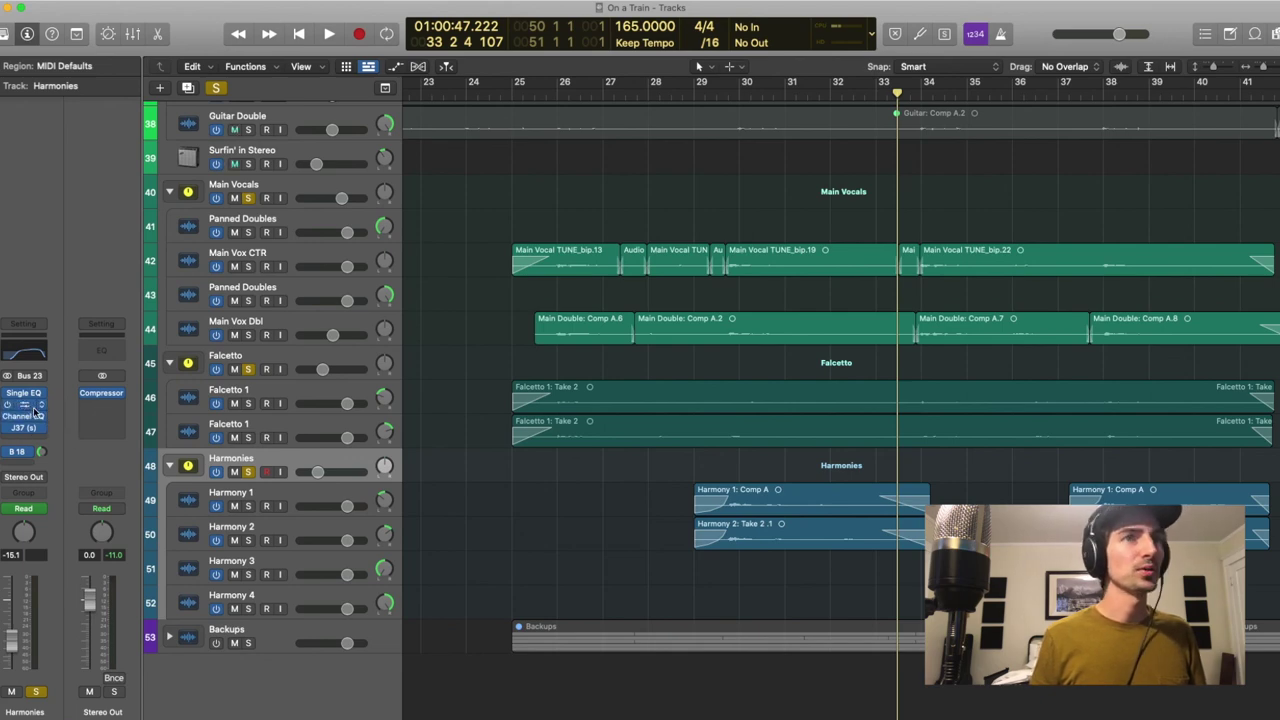
left_click_drag(35, 410, 26, 404)
left_click(399, 177)
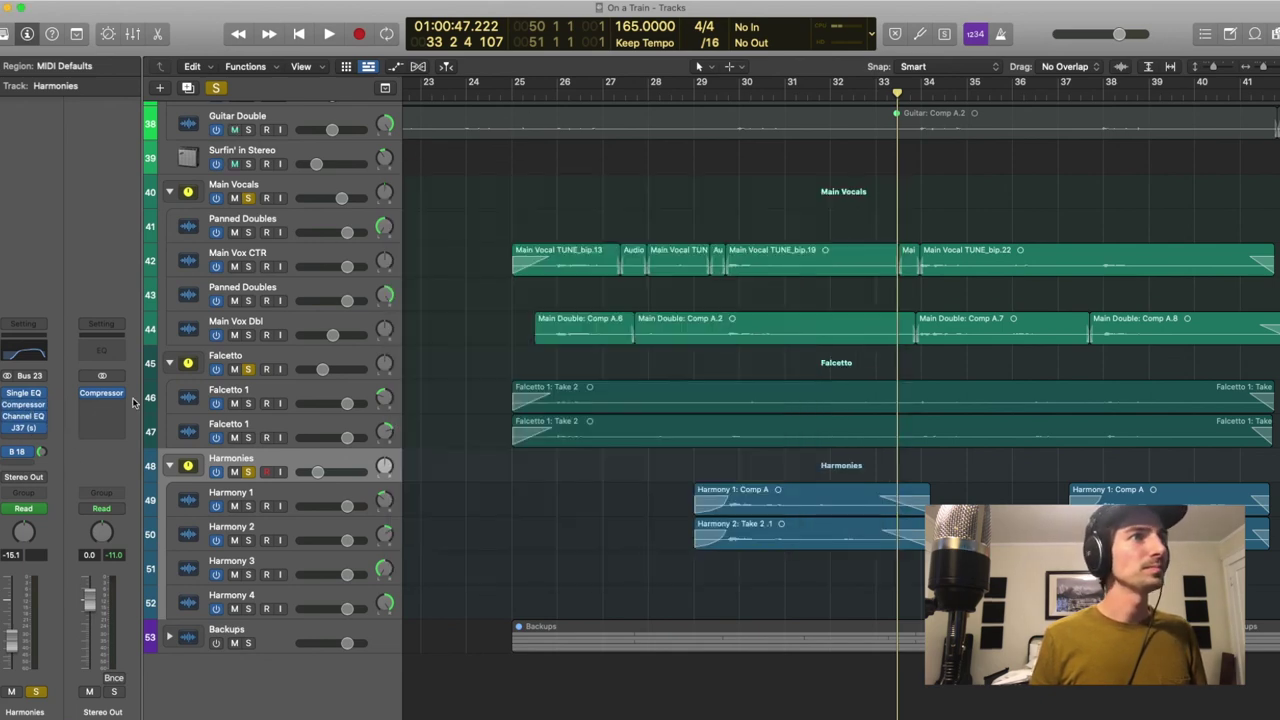
left_click(24, 430)
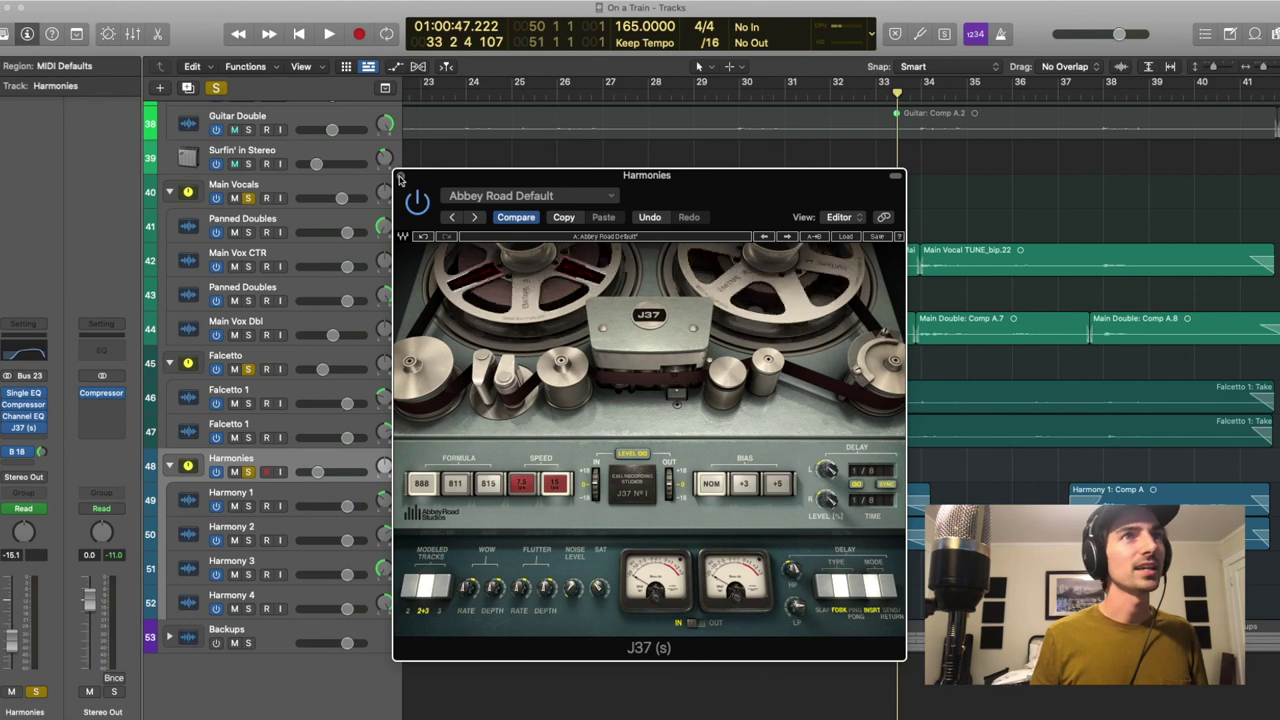
left_click(399, 177)
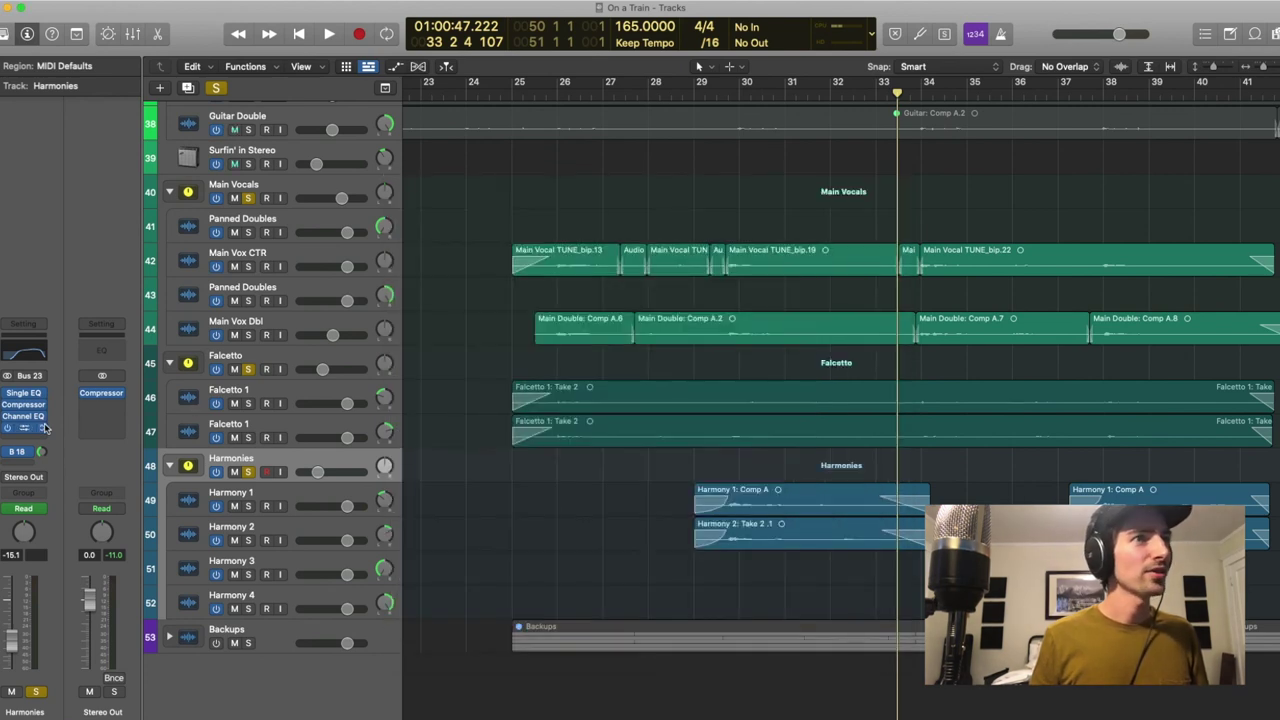
Play the soloed vocals from bar 29 to about bar 41, then clear the Main Vocals solo
scroll(483, 471, "right", 3)
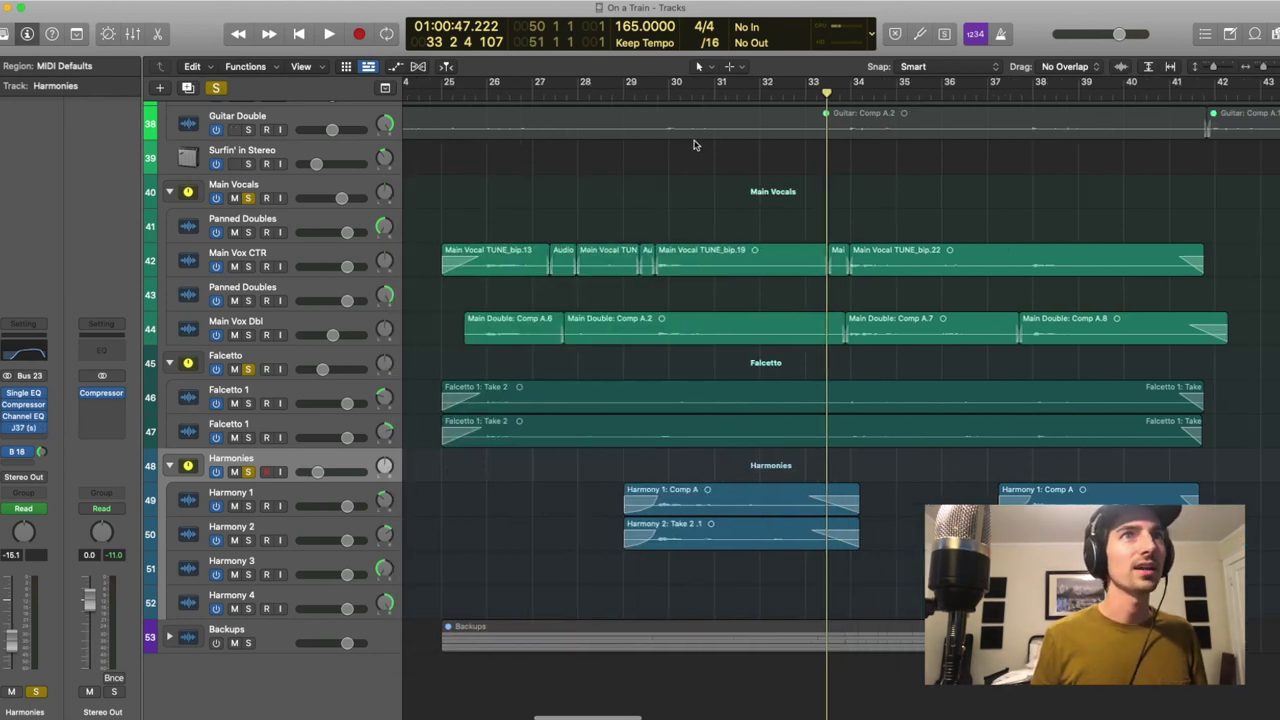
key("space")
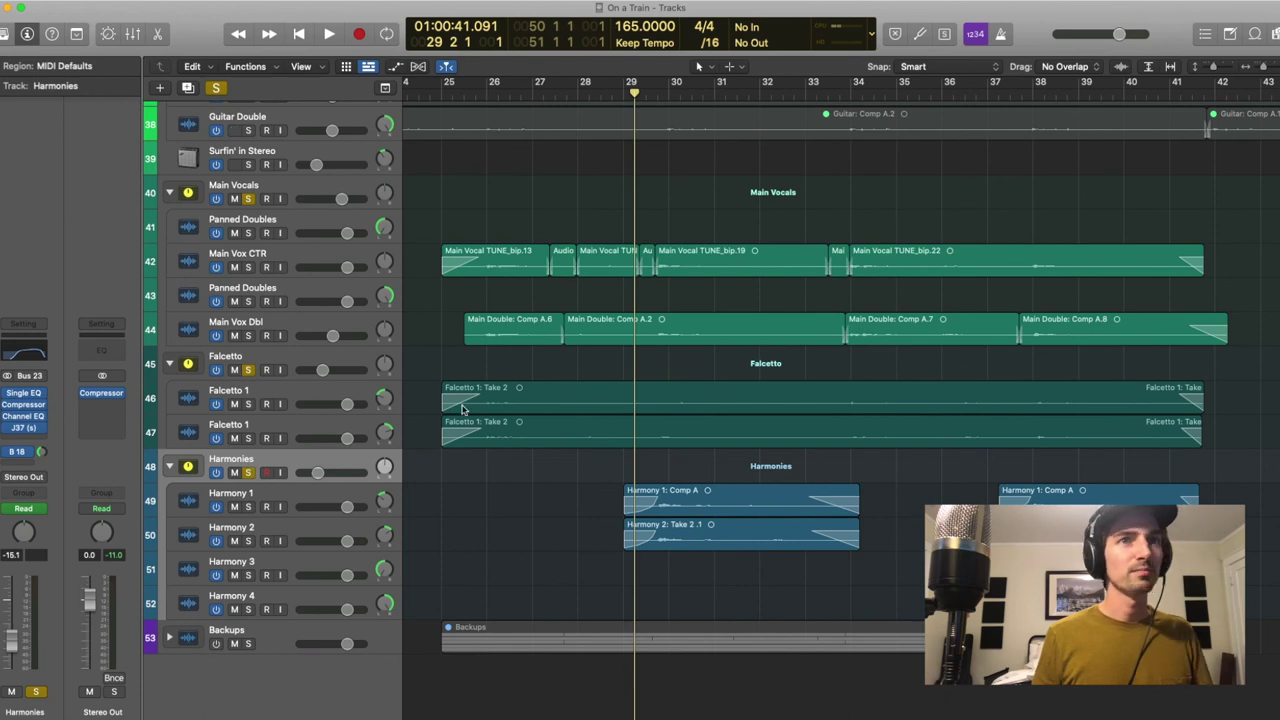
key("space")
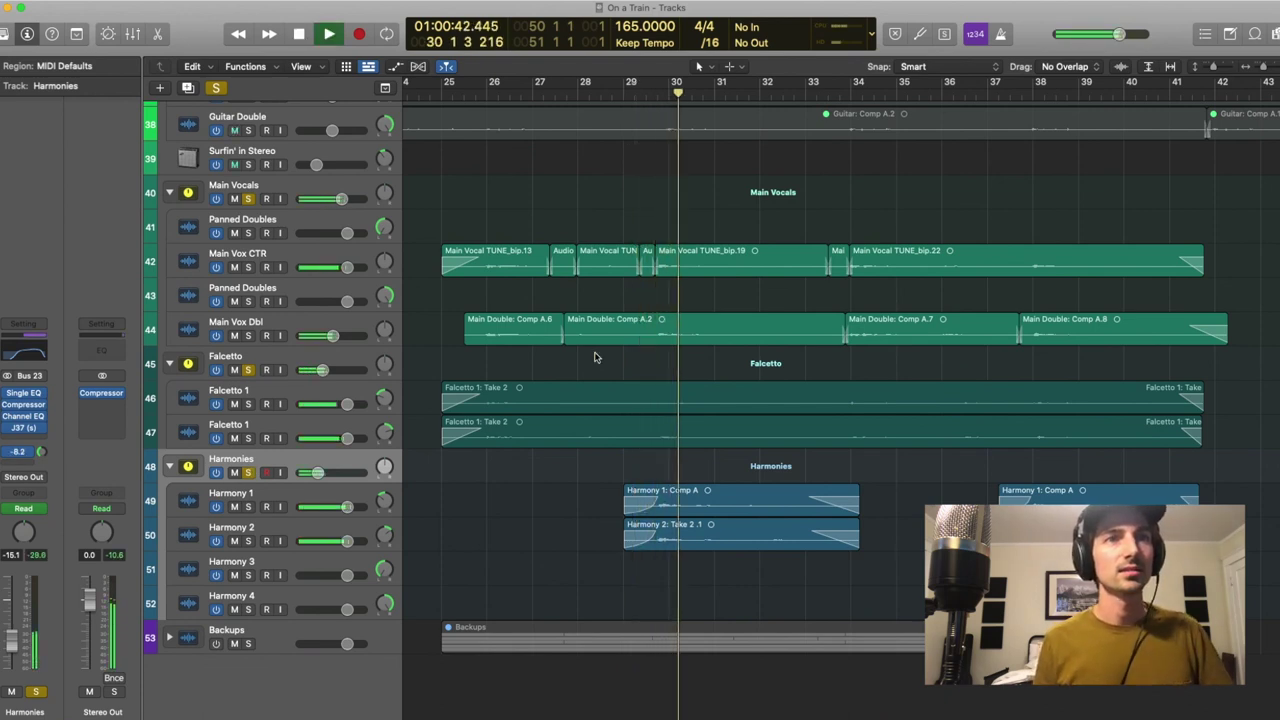
scroll(680, 357, "right", 3)
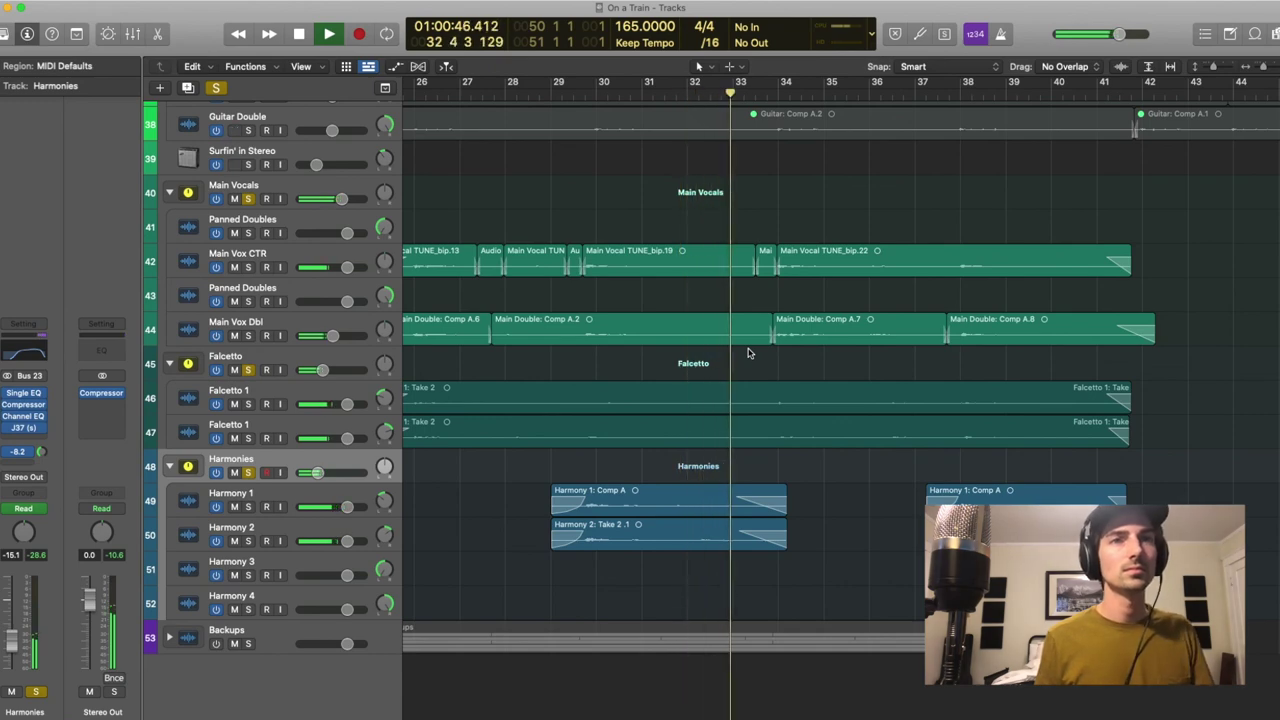
scroll(748, 352, "right", 4)
scroll(748, 352, "right", 2)
scroll(690, 90, "right", 10)
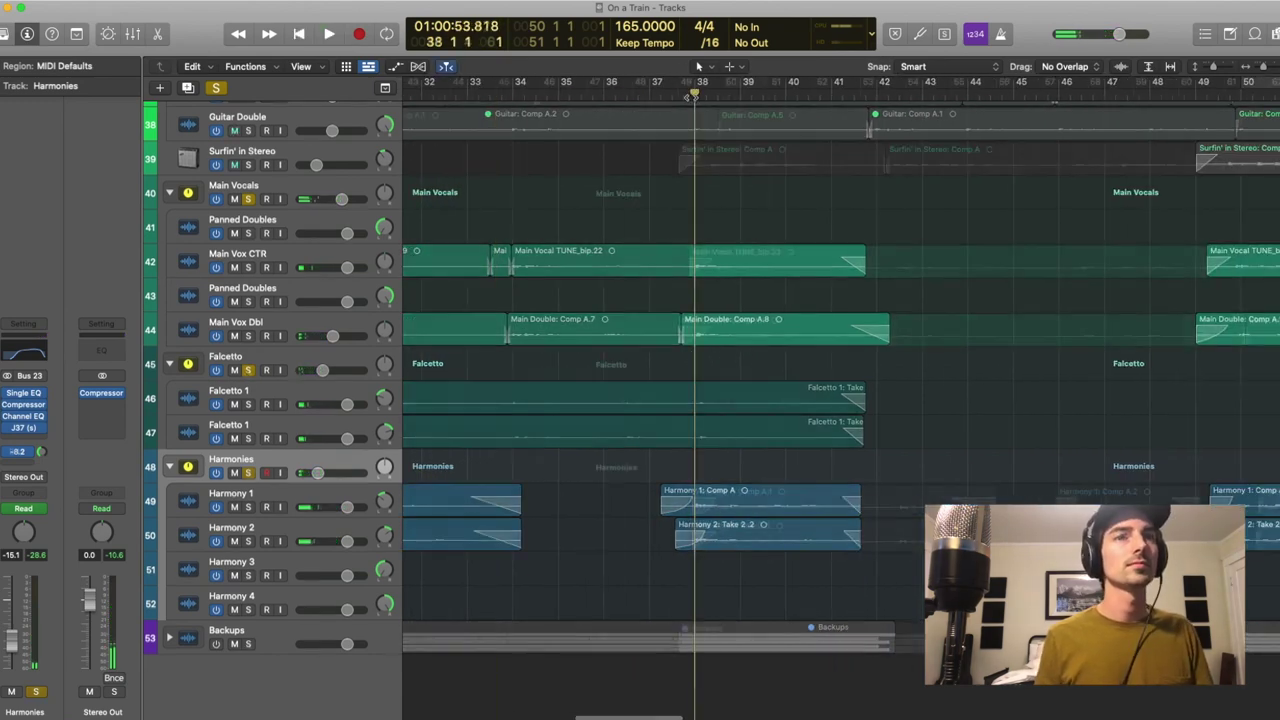
left_click(248, 200)
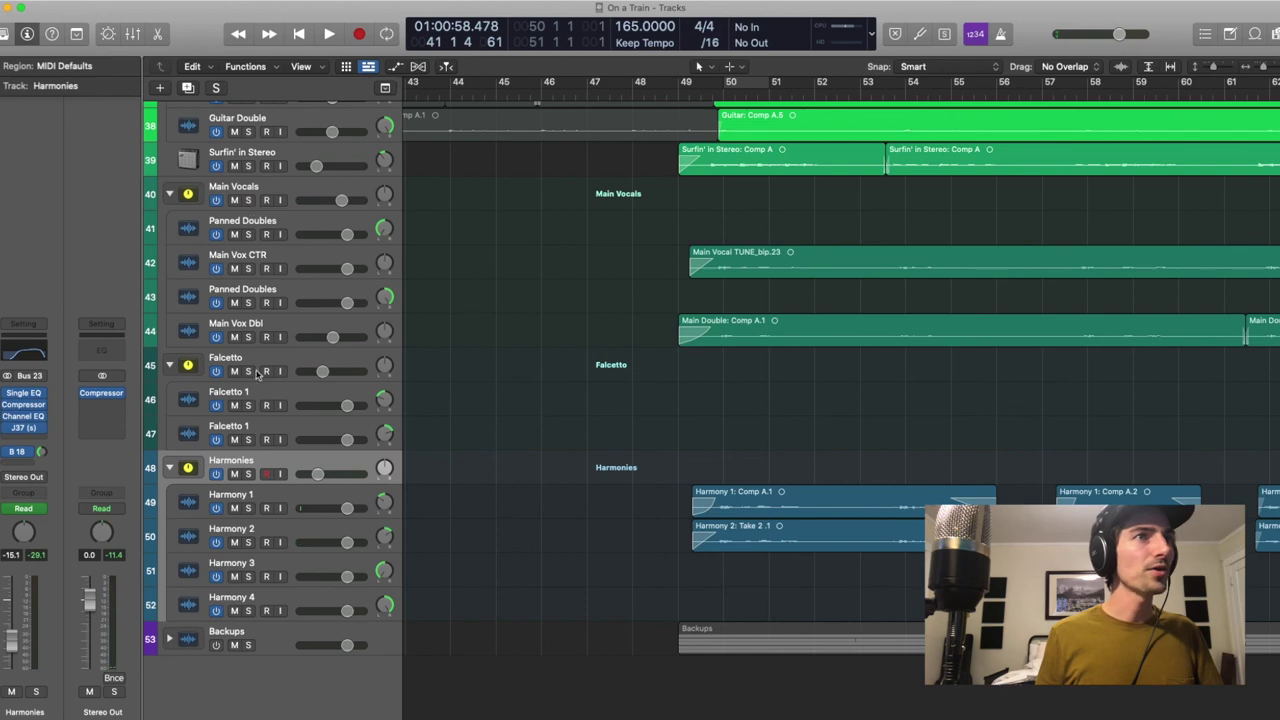
Play the unsoloed arrangement from bar 136 through the ending, stopping near bar 159
scroll(712, 440, "right", 15)
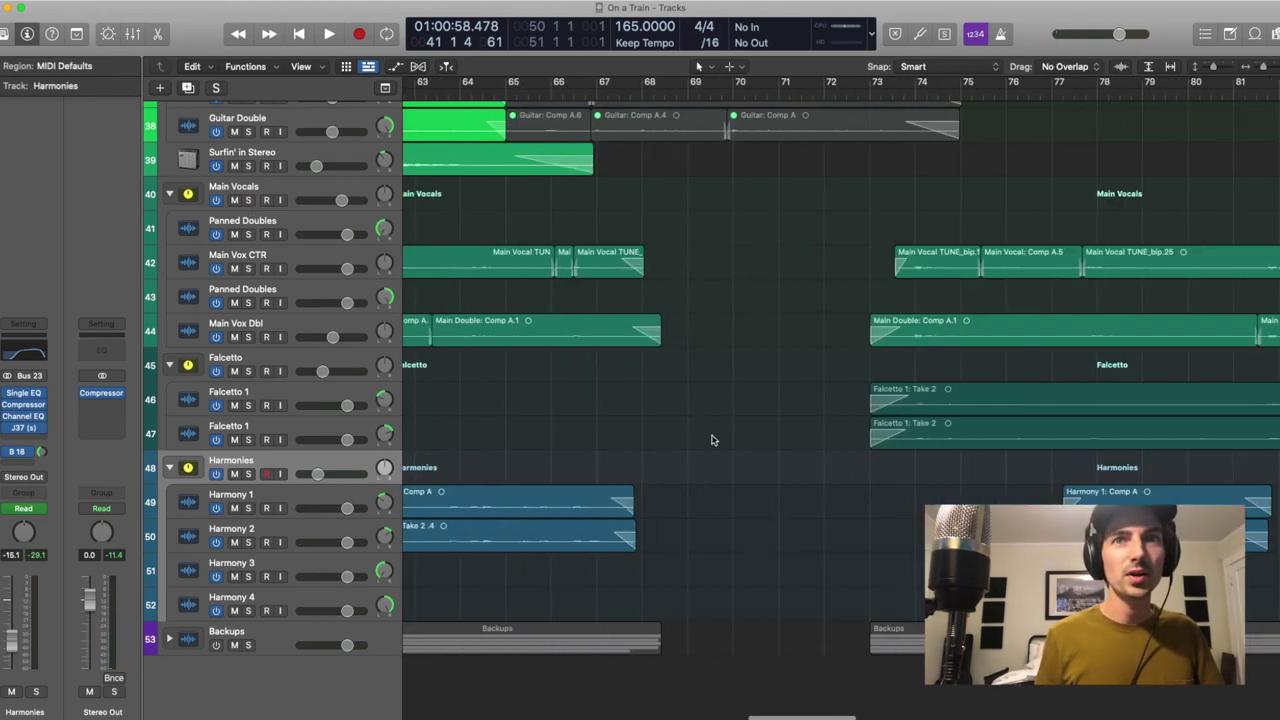
scroll(716, 435, "right", 17)
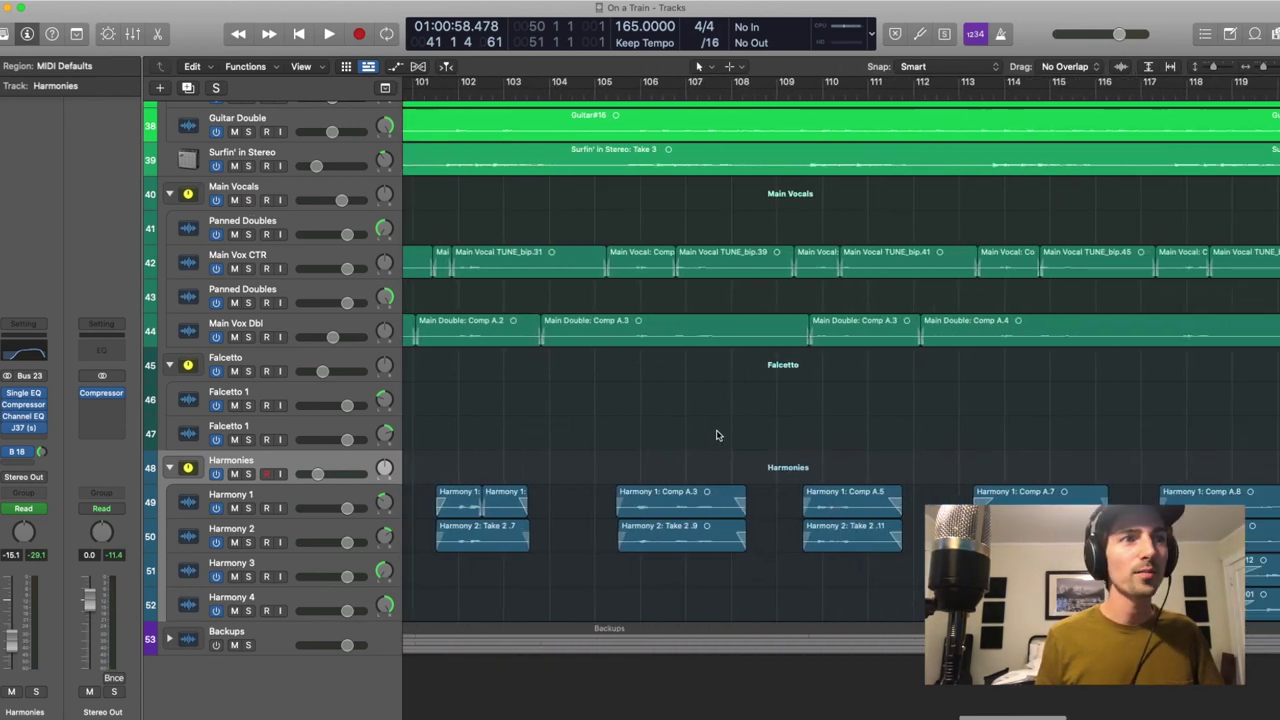
scroll(665, 175, "left", 1)
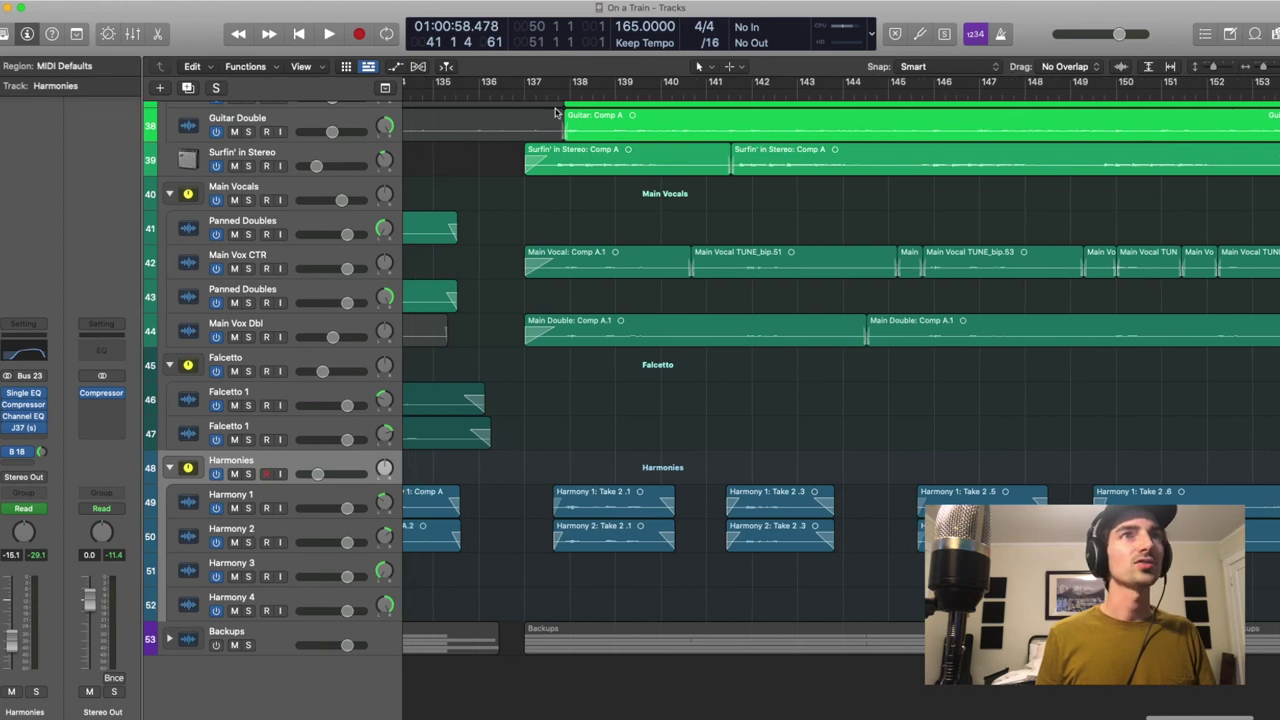
scroll(556, 113, "left", 2)
scroll(600, 150, "right", 4)
scroll(658, 181, "left", 5)
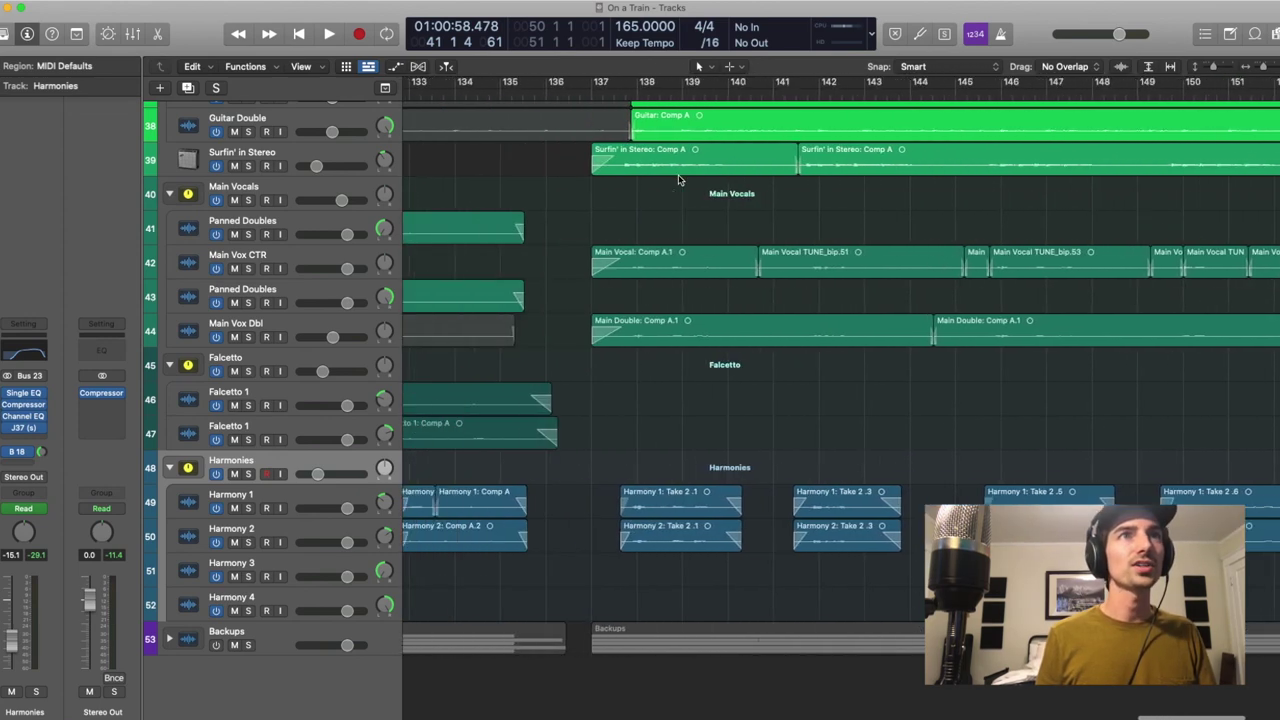
key("space")
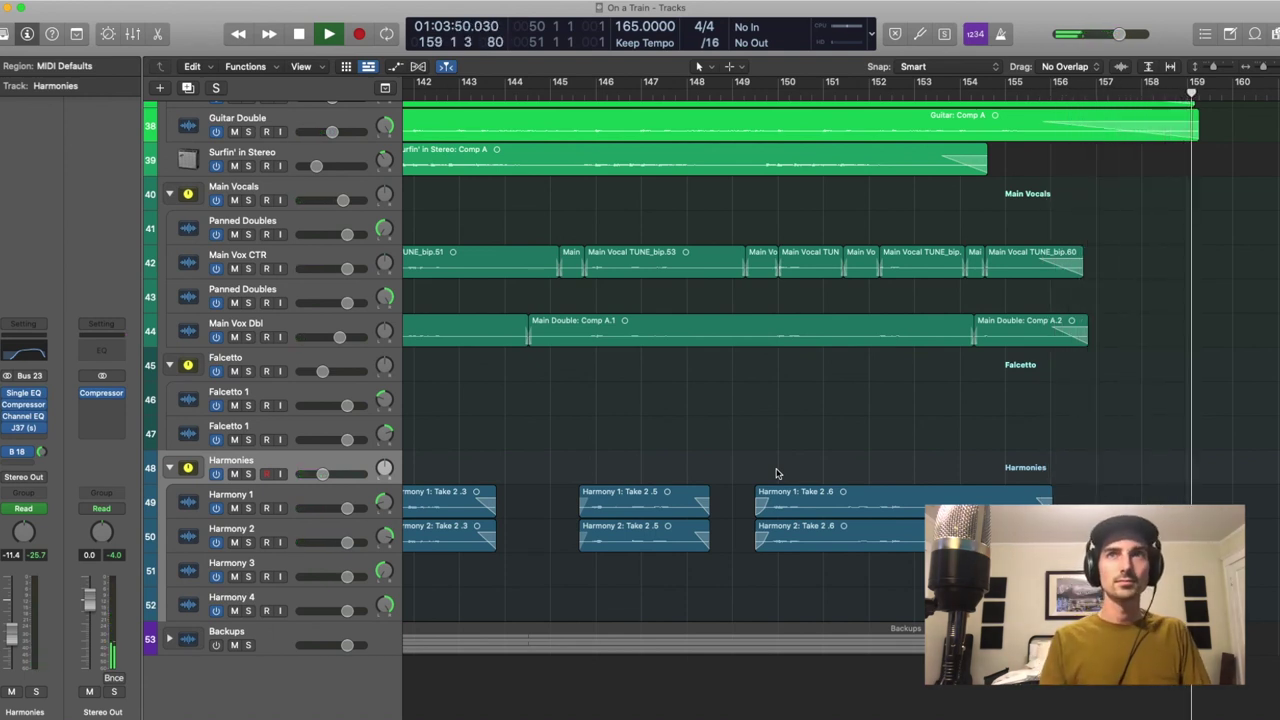
key("space")
Inspect the Stereo Out master bus Compressor, leaving the playhead at bar 144
scroll(748, 467, "left", 5)
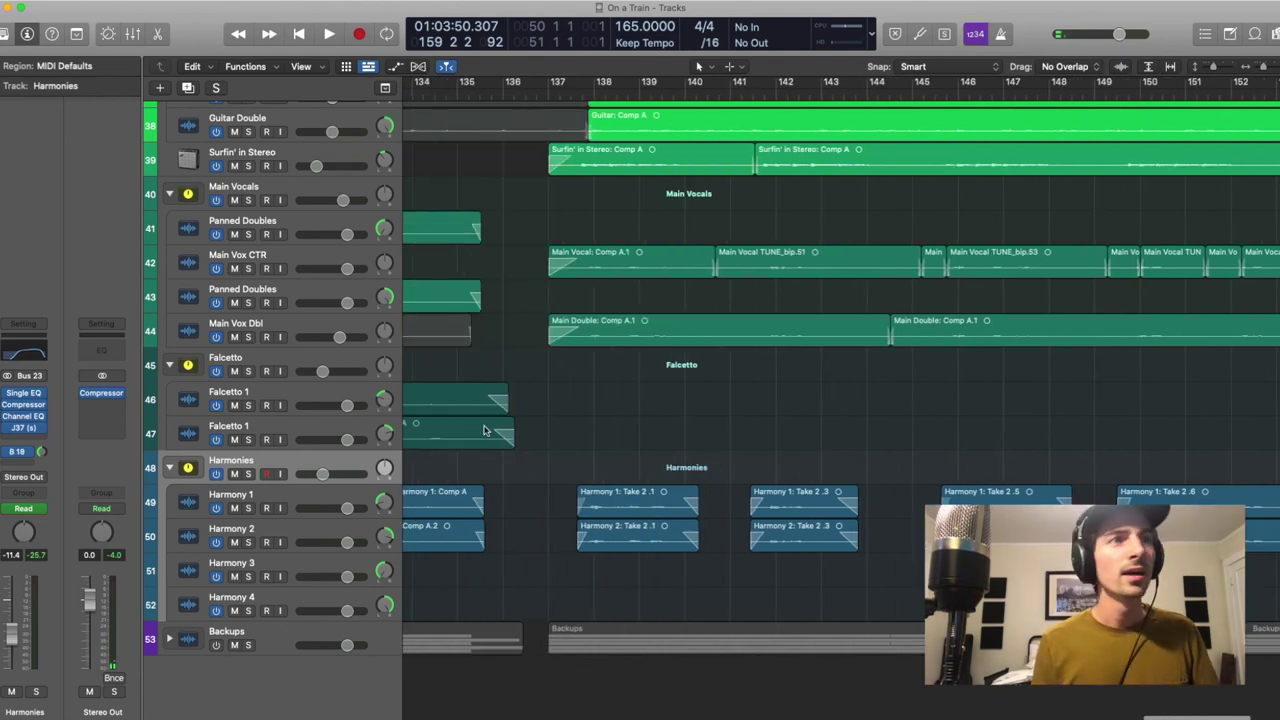
left_click(108, 397)
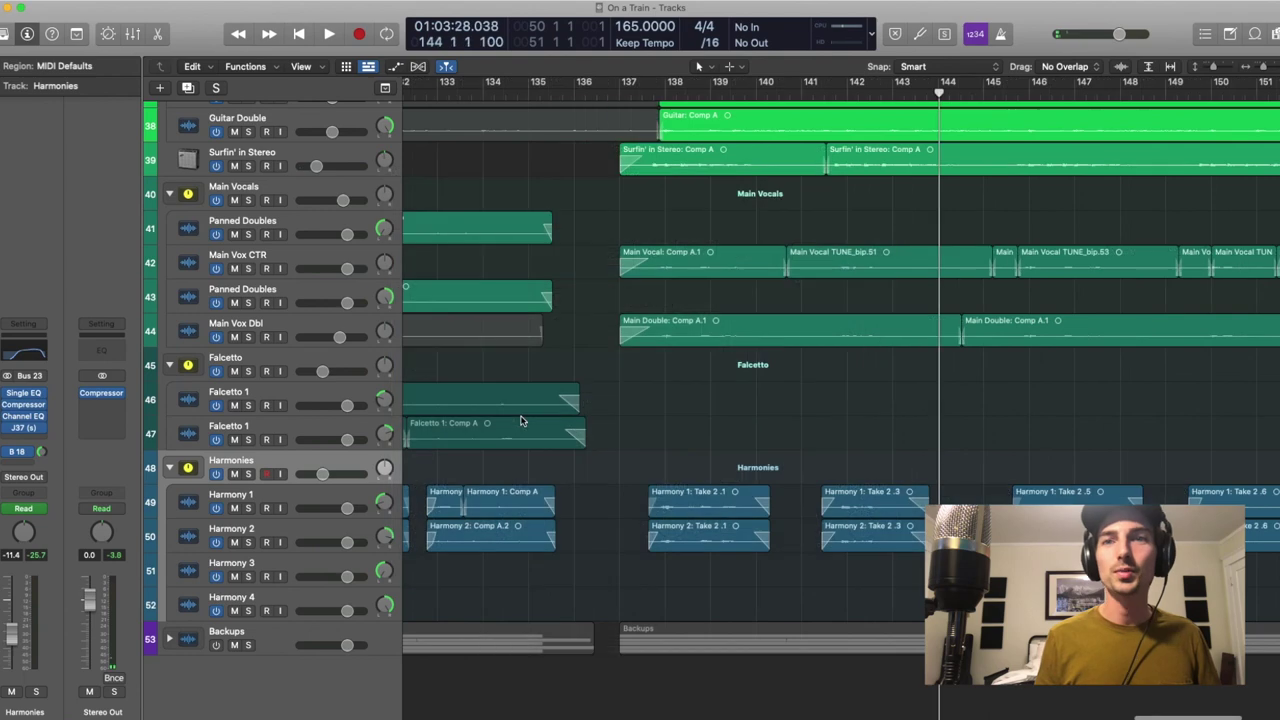
scroll(553, 421, "right", 3)
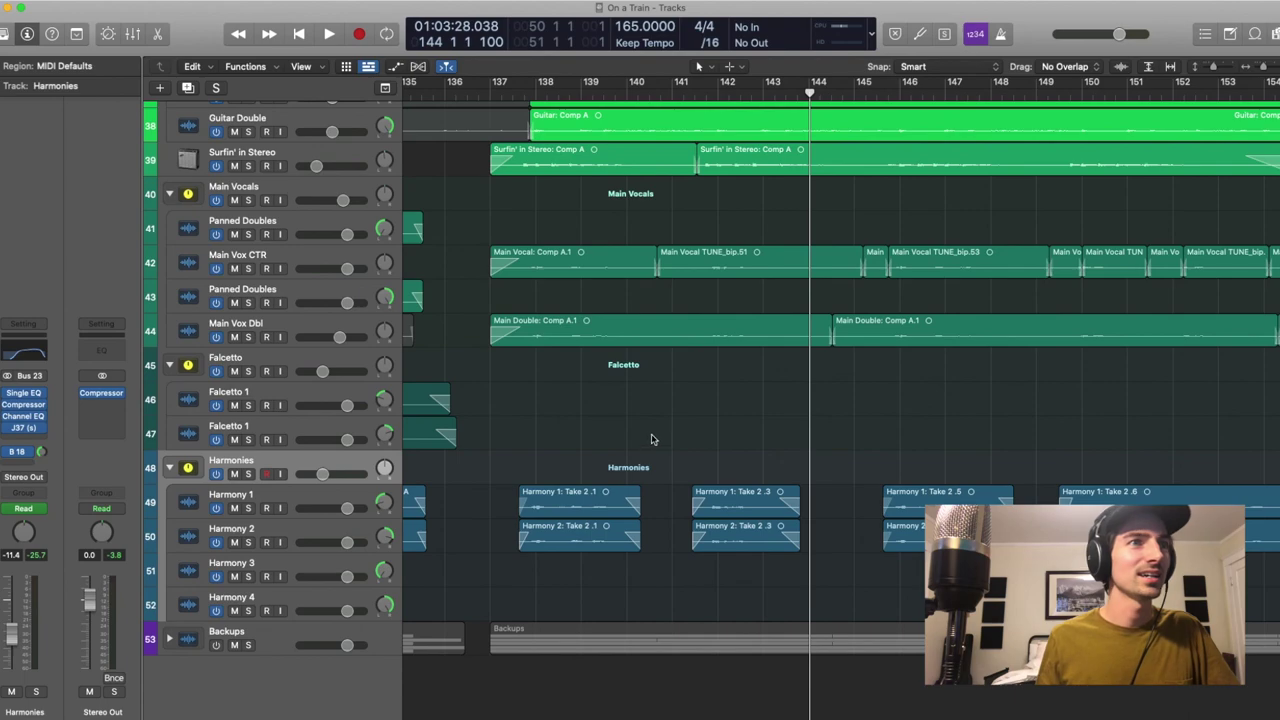
scroll(651, 439, "right", 5)
scroll(652, 439, "up", 10)
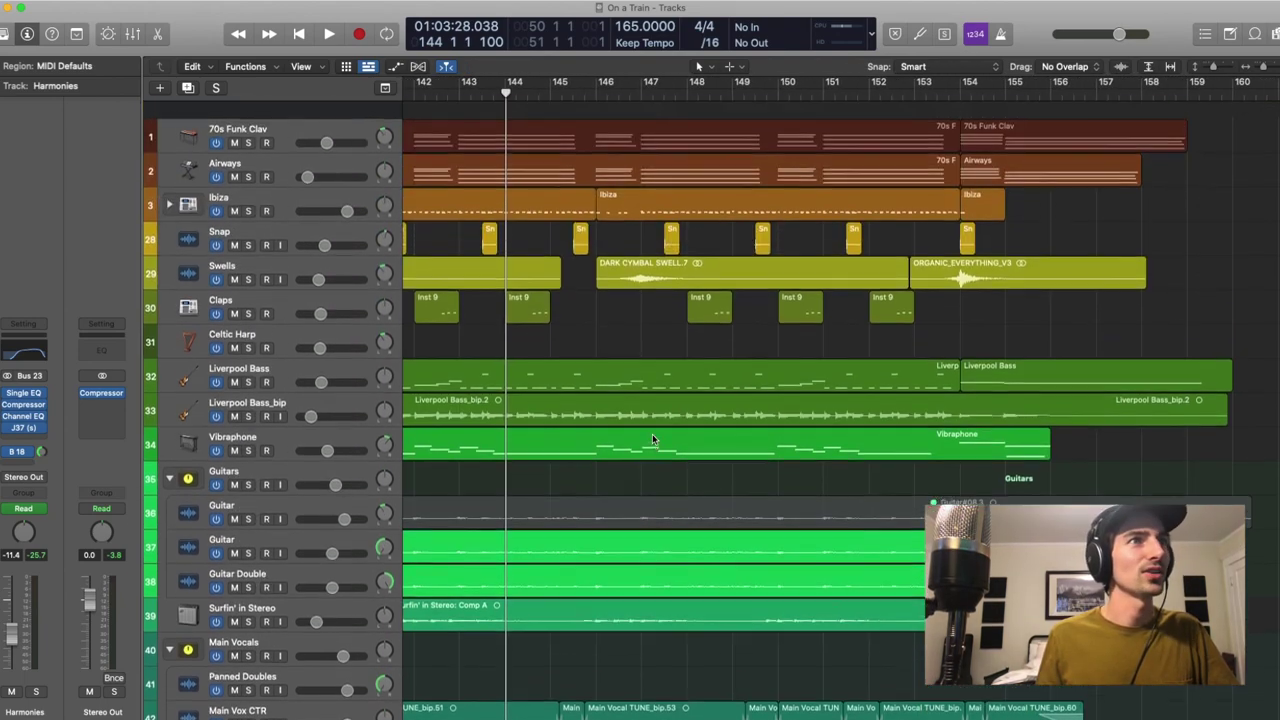
scroll(652, 439, "left", 10)
scroll(652, 439, "down", 5)
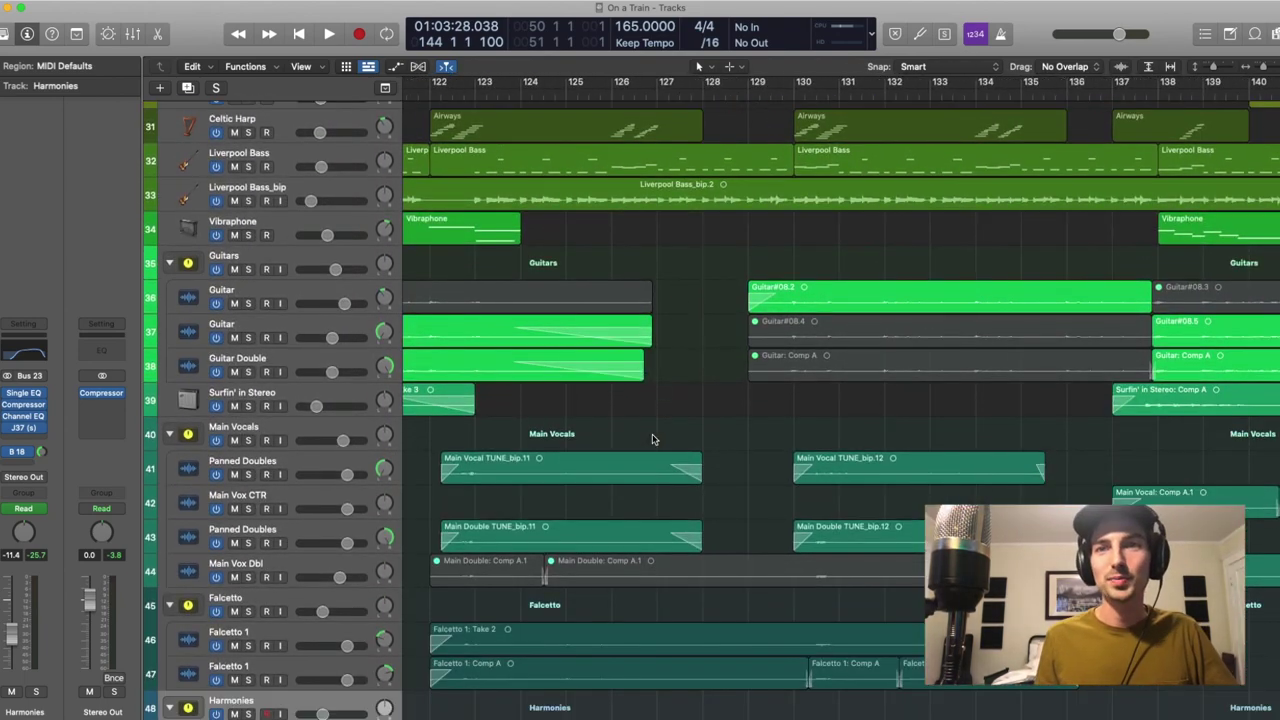